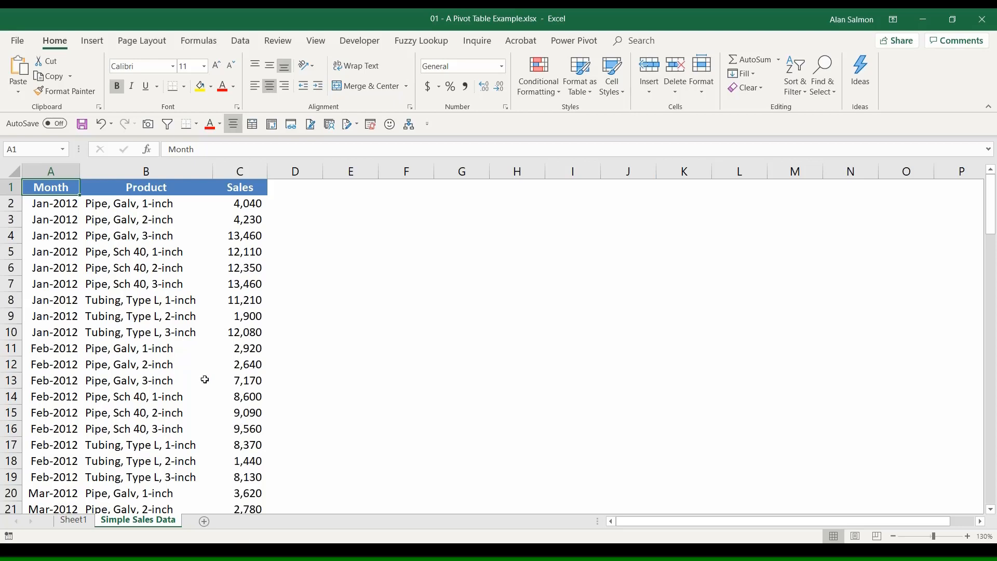
Examine the full extent of the Simple Sales Data list, from the header row to its last record.
{"action": "left_click", "coordinate": [150, 221]}
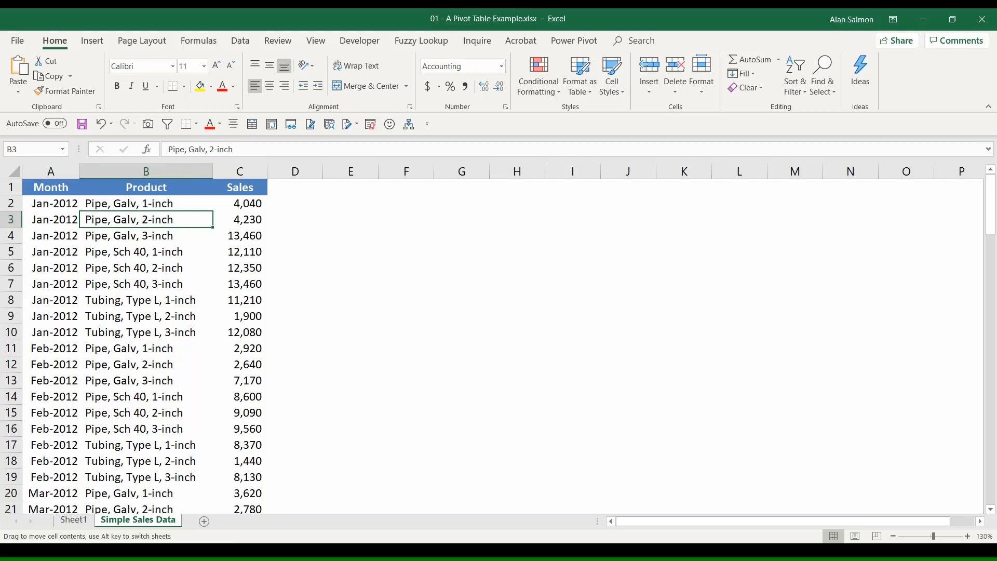
{"action": "key", "text": "ctrl+Down"}
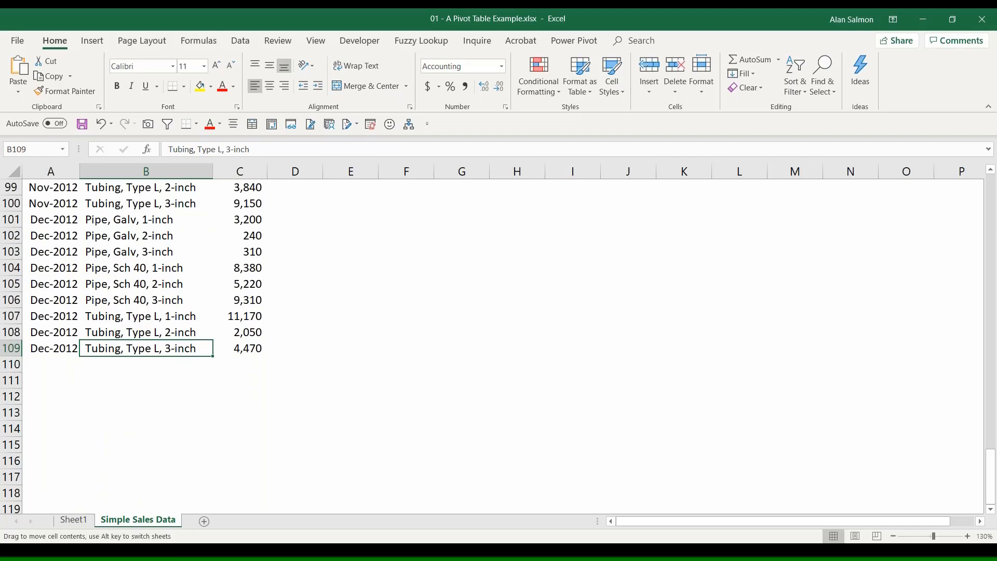
{"action": "left_click", "coordinate": [201, 328]}
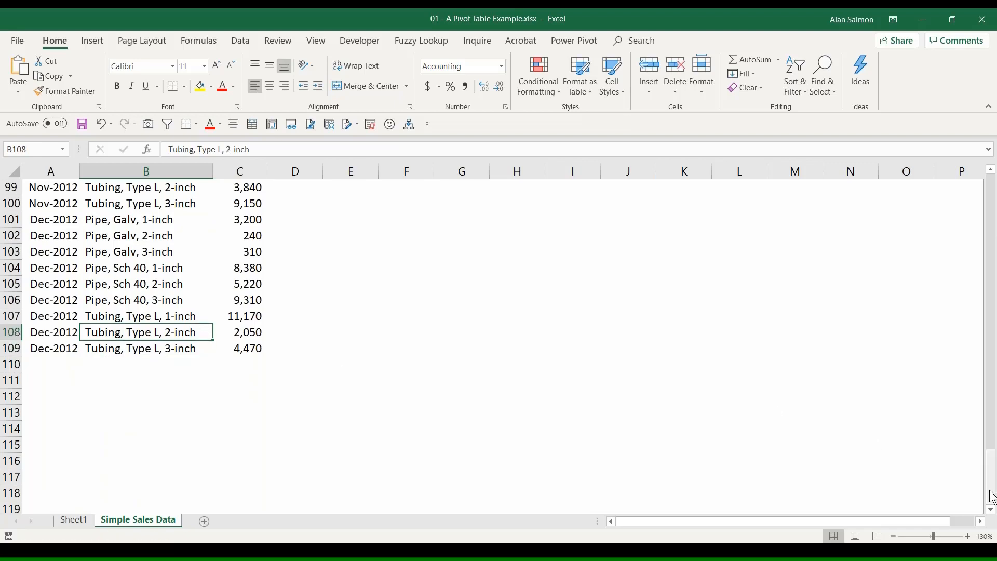
{"action": "left_click_drag", "start_coordinate": [991, 492], "coordinate": [993, 353]}
{"action": "left_click_drag", "start_coordinate": [995, 240], "coordinate": [993, 200]}
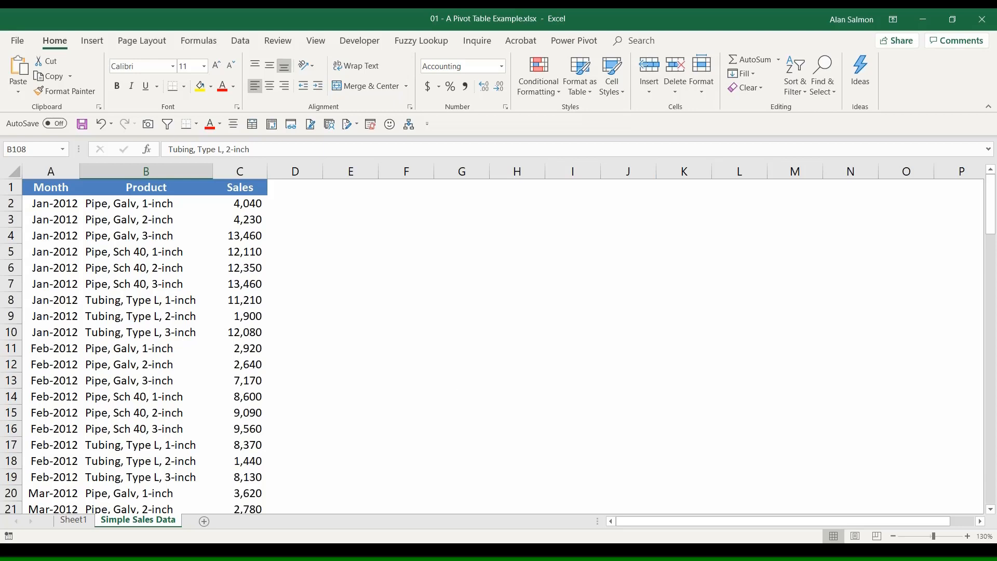
Inspect the Jan-2012 sales and grand total for Pipe, Galv, 1-inch in the PivotTable on Sheet1.
{"action": "left_click", "coordinate": [76, 516]}
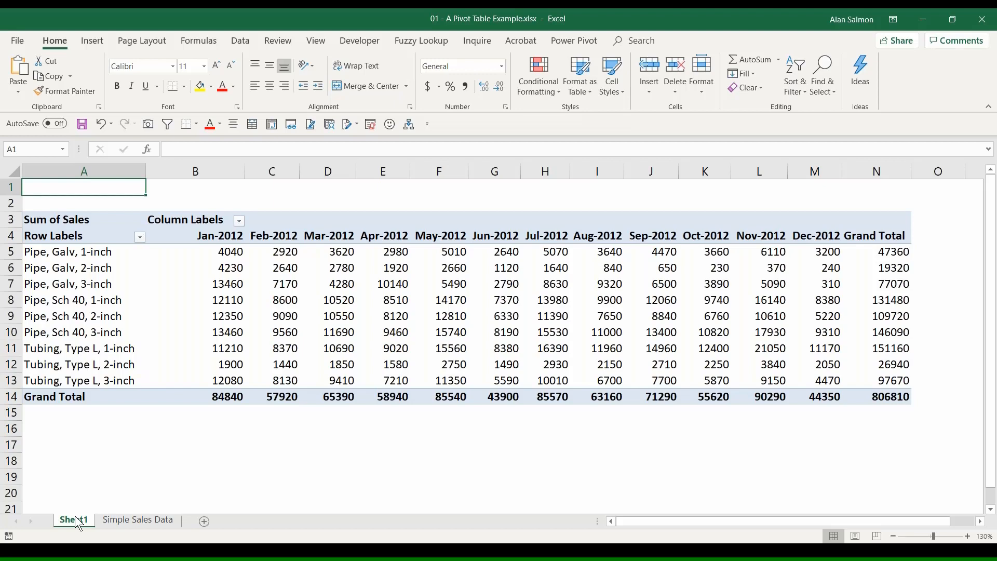
{"action": "left_click", "coordinate": [229, 256]}
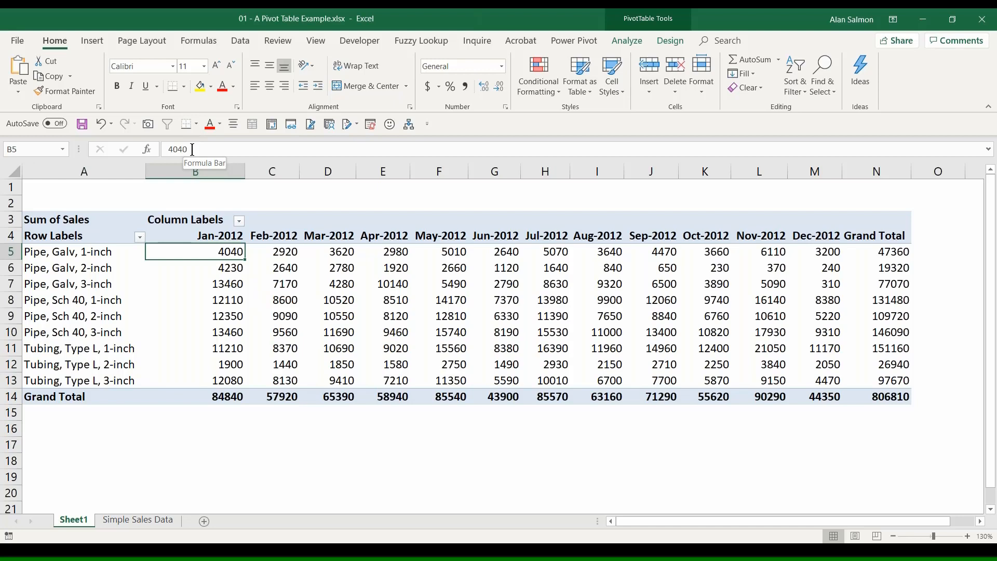
{"action": "left_click", "coordinate": [896, 251]}
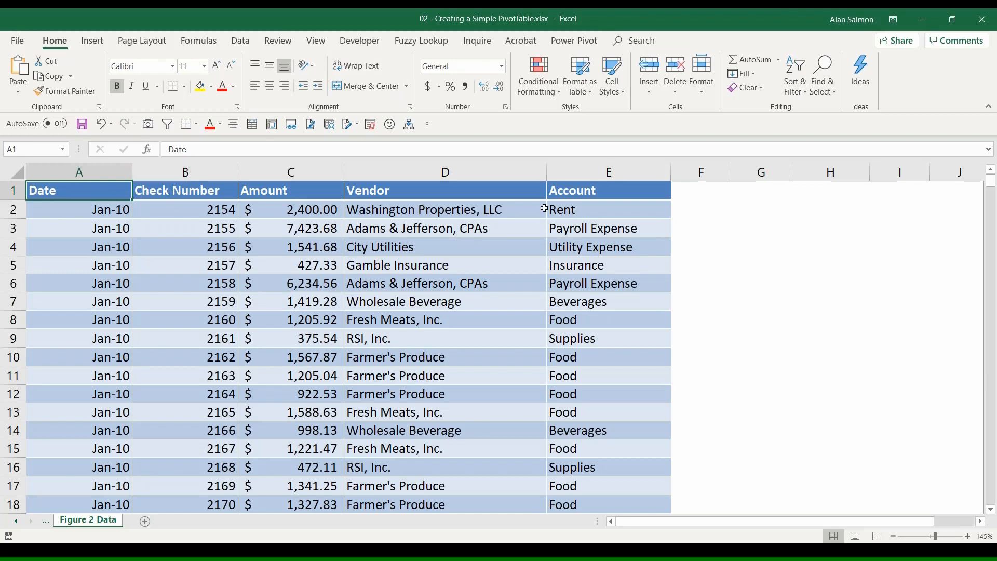
Examine the extent of the check records on Figure 2 Data along the Vendor column.
{"action": "left_click", "coordinate": [520, 217]}
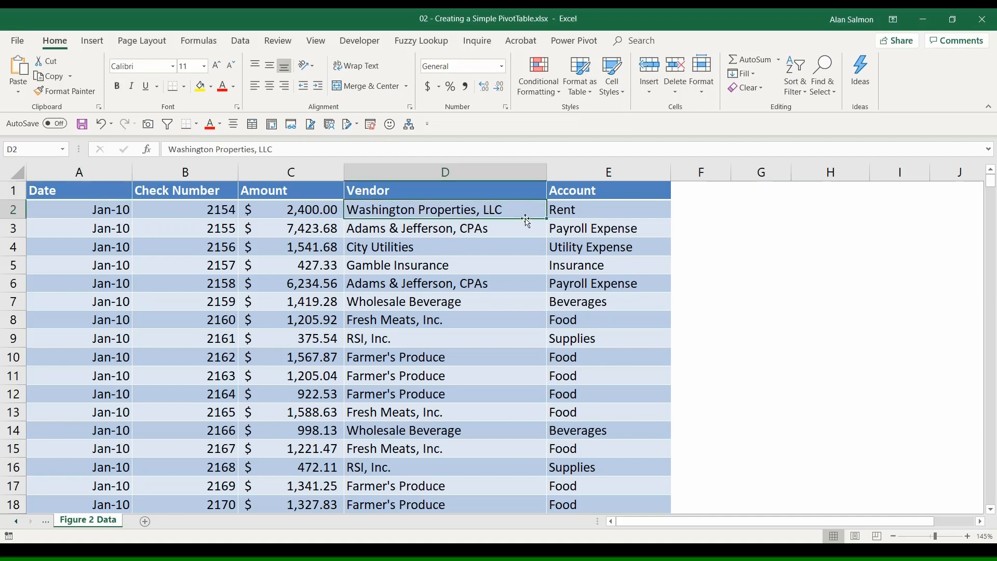
{"action": "key", "text": "ctrl+Down"}
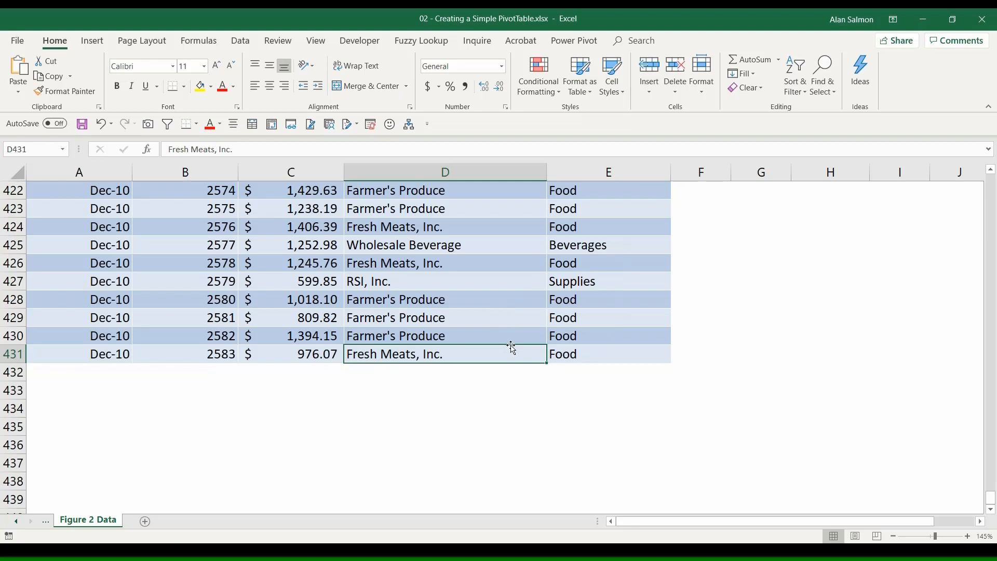
{"action": "key", "text": "ctrl+Up"}
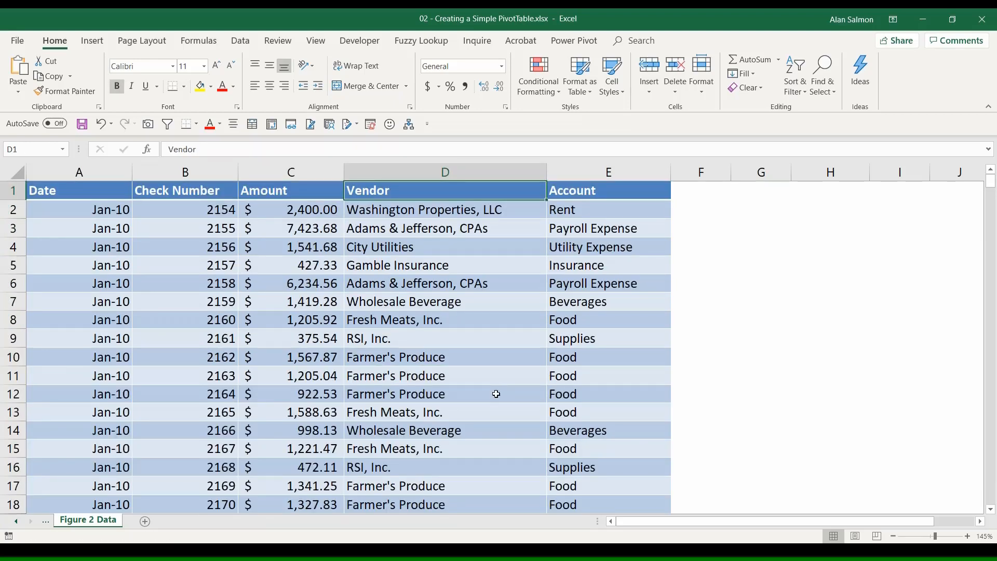
{"action": "left_click", "coordinate": [92, 40]}
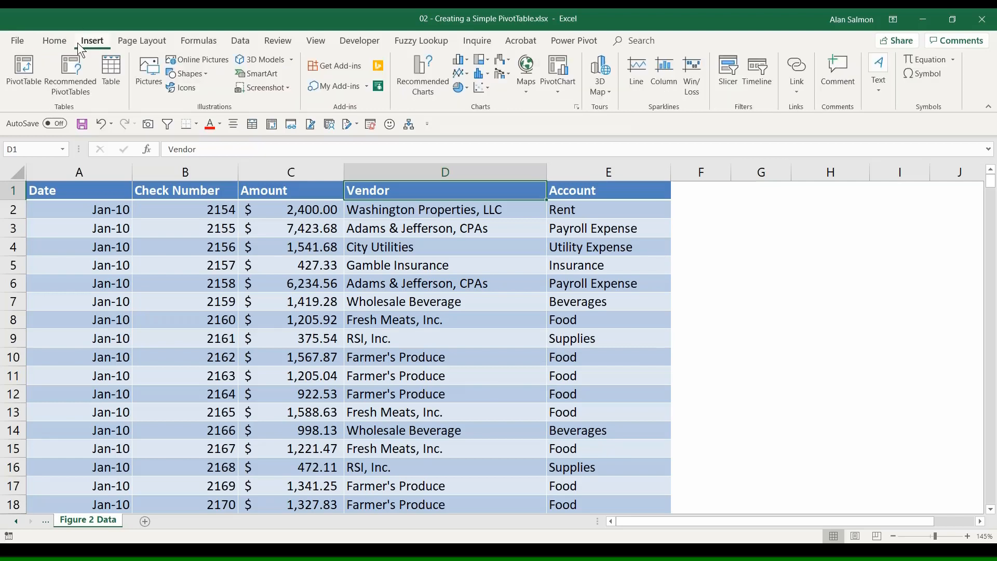
{"action": "left_click", "coordinate": [21, 69]}
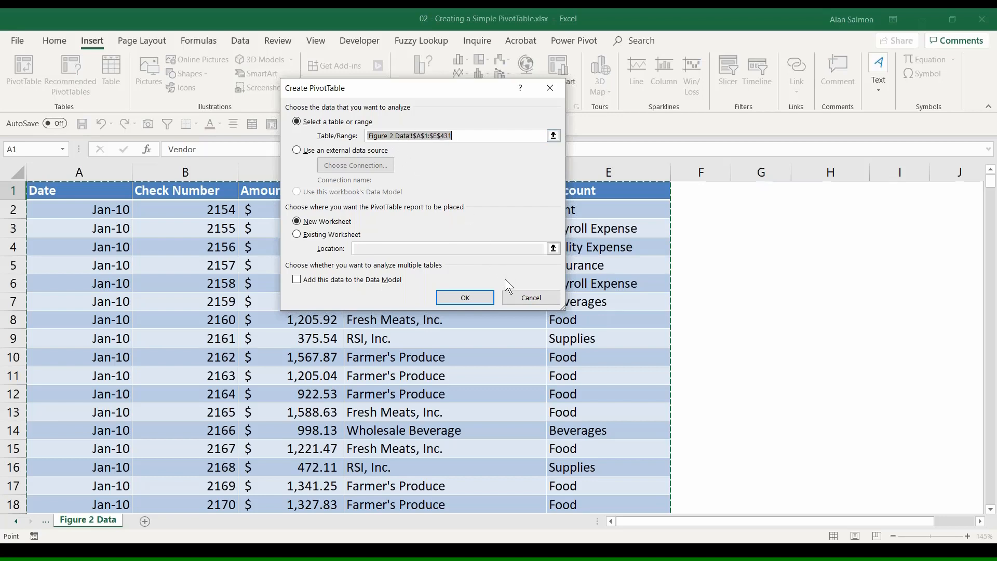
{"action": "left_click", "coordinate": [525, 295]}
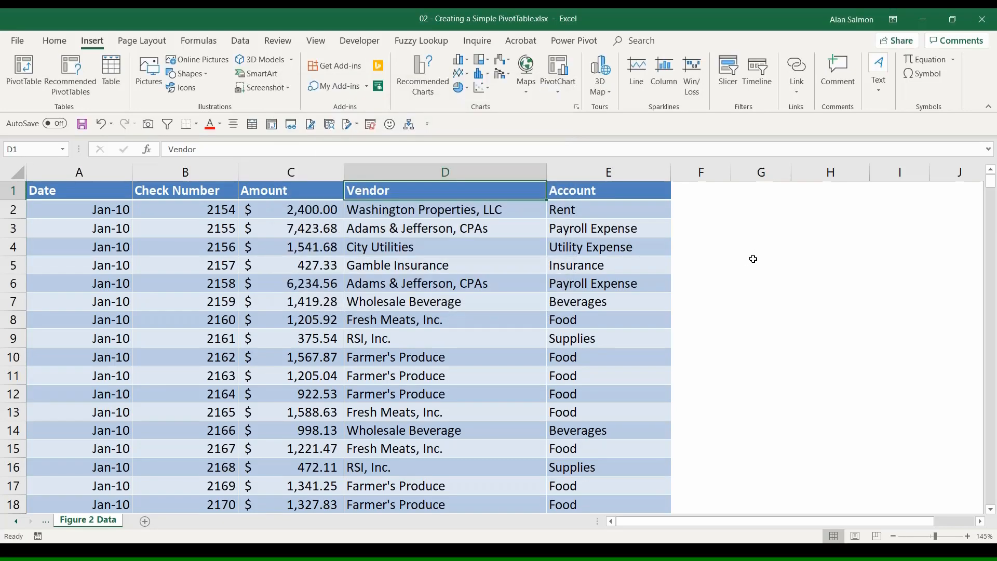
{"action": "left_click", "coordinate": [754, 246]}
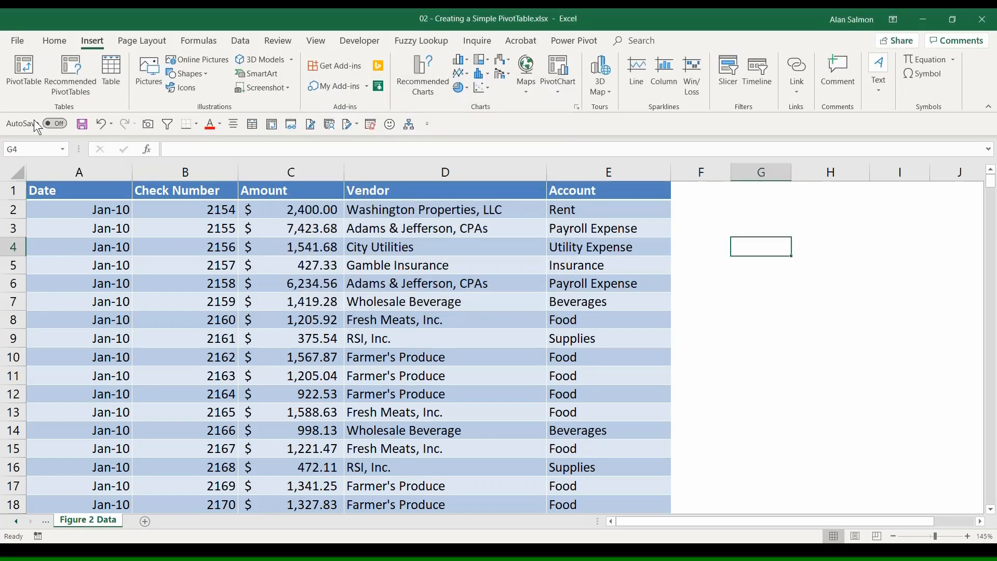
{"action": "left_click", "coordinate": [24, 73]}
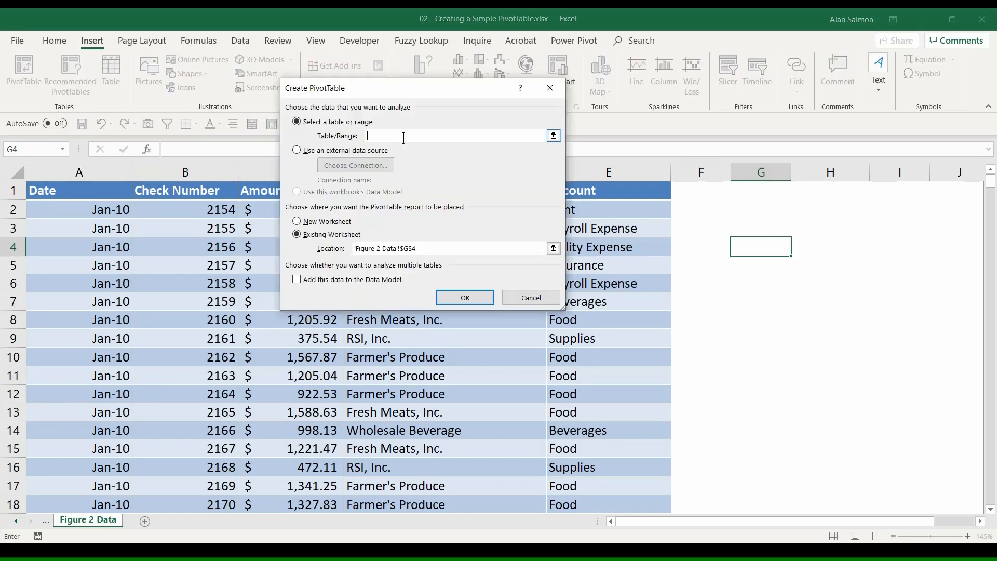
{"action": "left_click", "coordinate": [533, 298]}
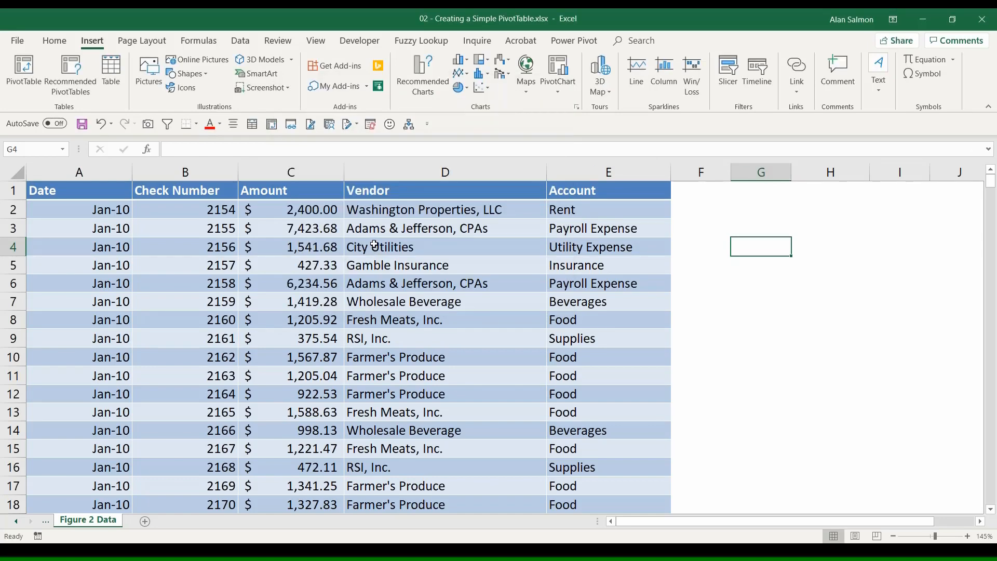
Create a PivotTable on a new worksheet from 'Figure 2 Data'!$A$1:$E$431 and add Vendor as its row field.
{"action": "left_click", "coordinate": [374, 244]}
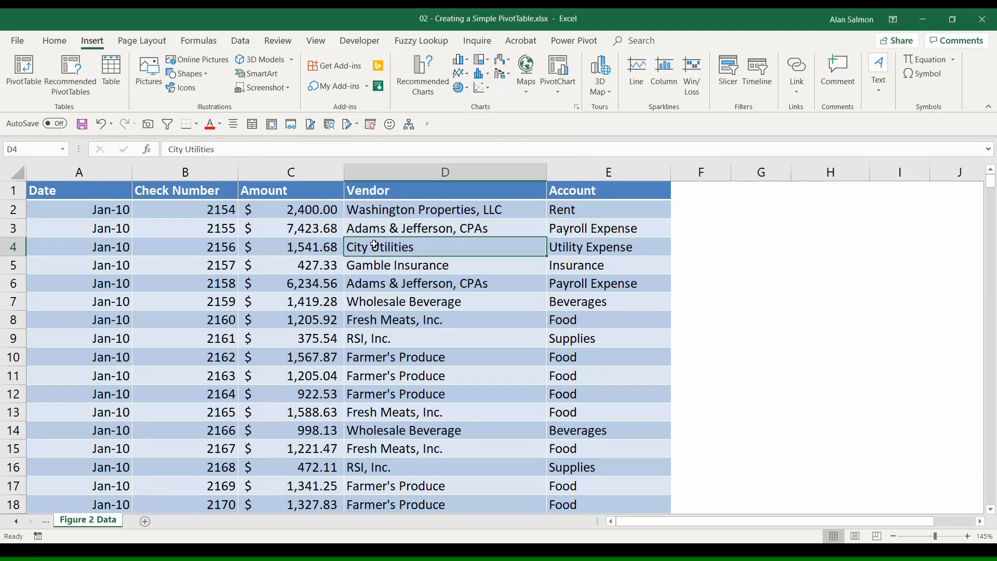
{"action": "left_click", "coordinate": [269, 300]}
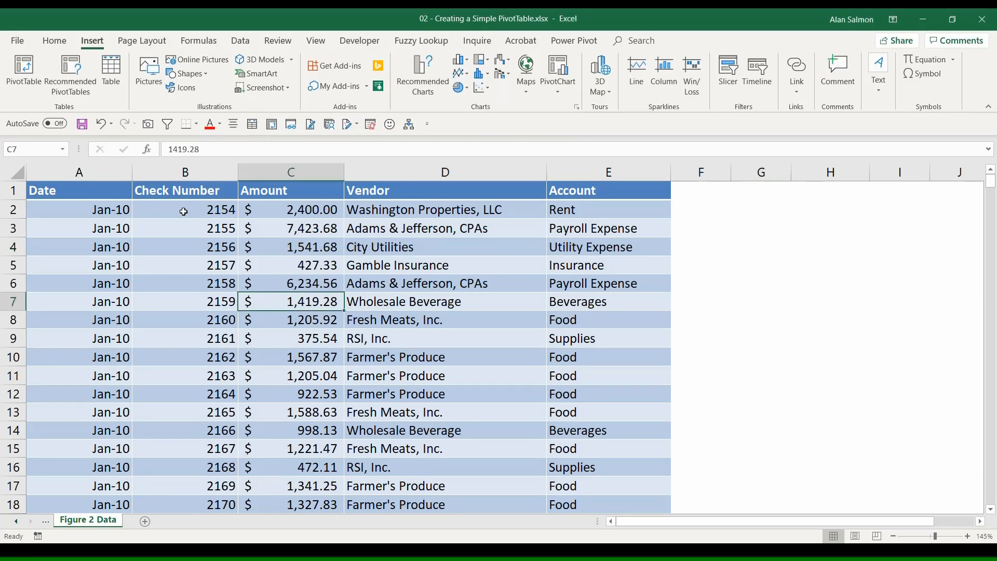
{"action": "left_click", "coordinate": [28, 70]}
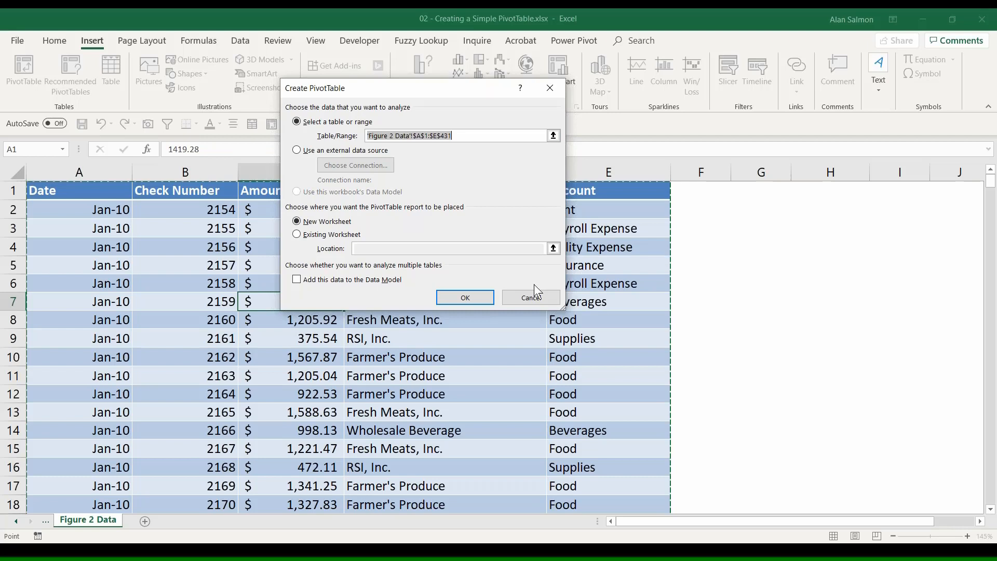
{"action": "left_click", "coordinate": [466, 298]}
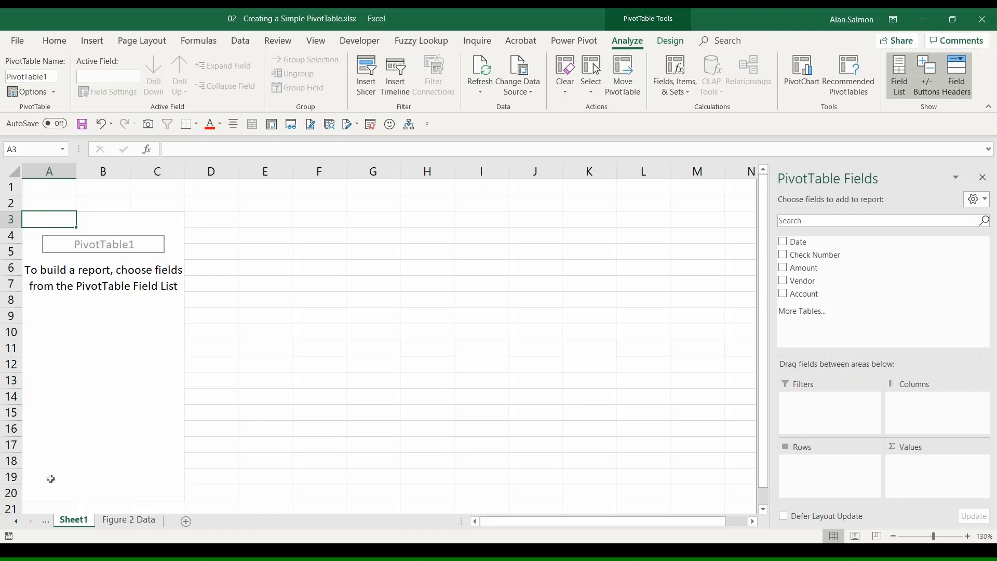
{"action": "left_click", "coordinate": [786, 286]}
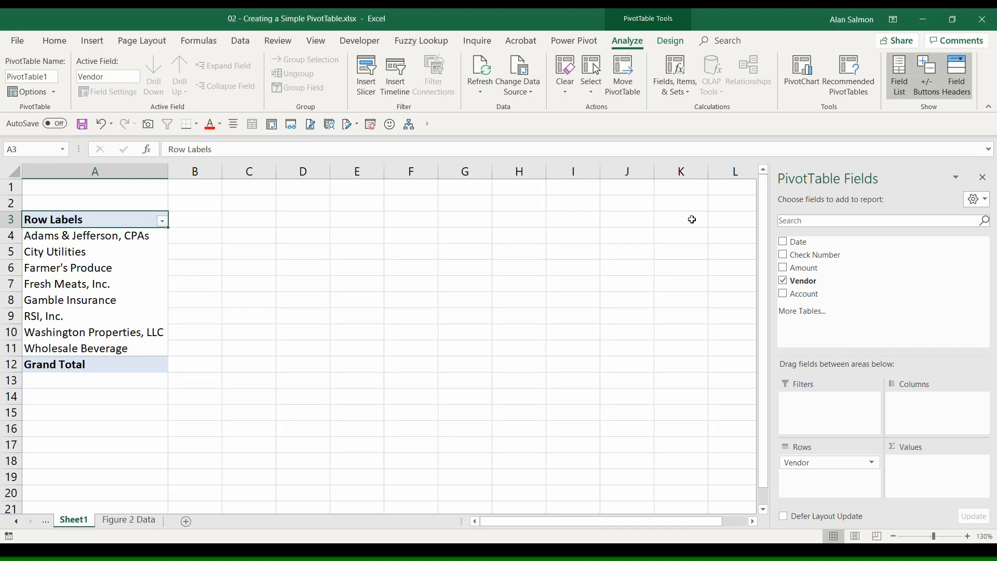
{"action": "left_click", "coordinate": [783, 242]}
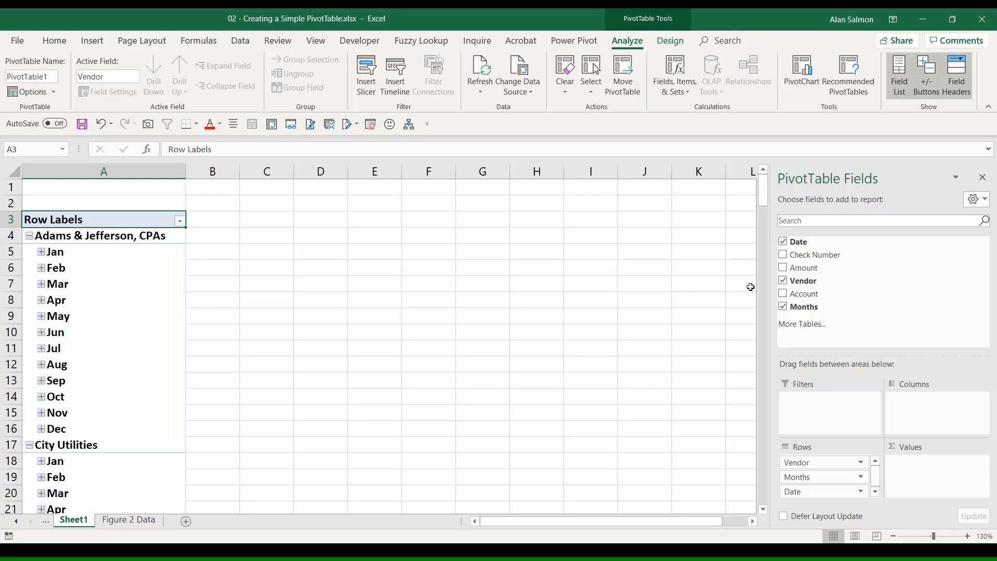
{"action": "left_click", "coordinate": [782, 307]}
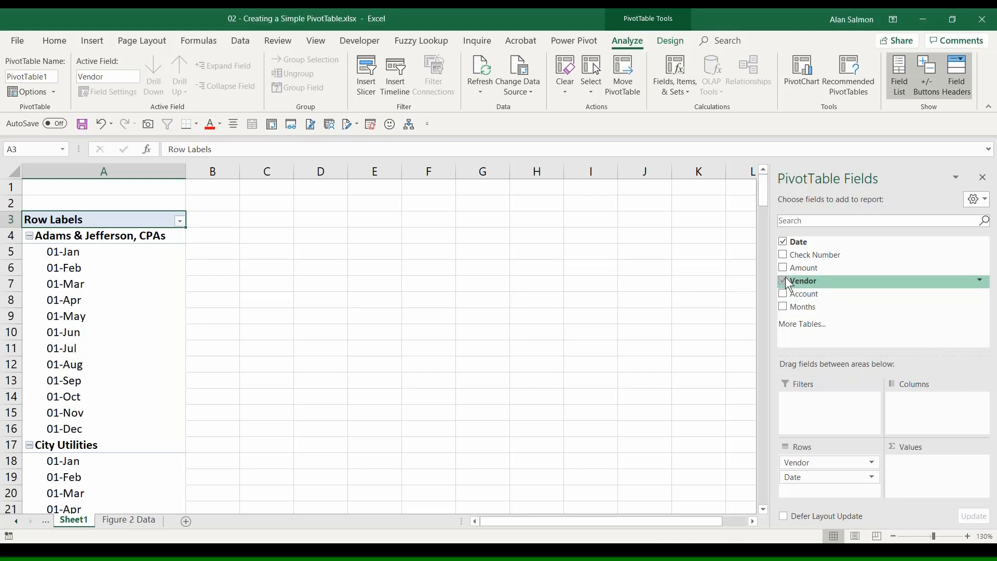
{"action": "left_click", "coordinate": [782, 238]}
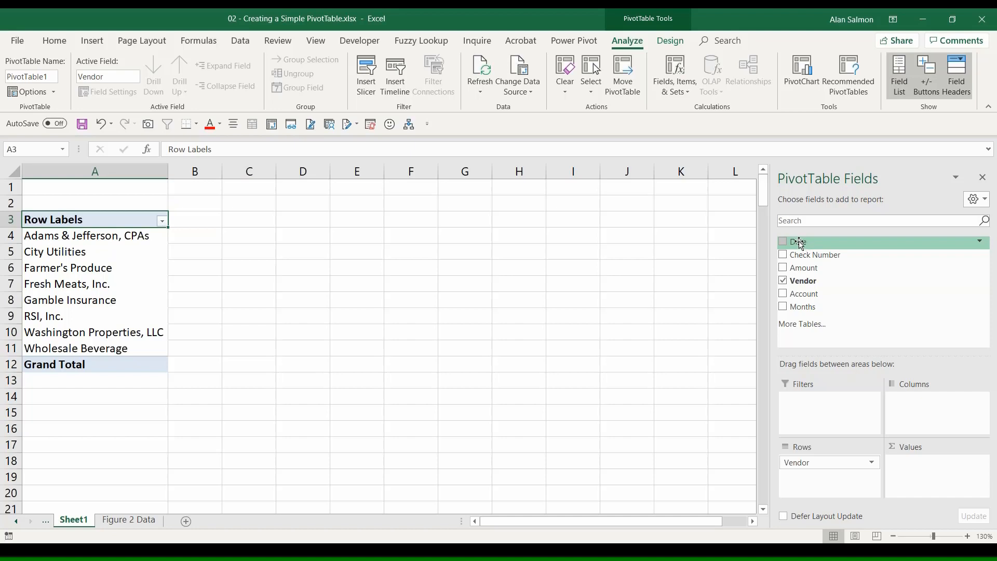
Place Date in the PivotTable's columns without the Months grouping, and summarize Amount as a sum in its values.
{"action": "left_click_drag", "start_coordinate": [800, 244], "coordinate": [914, 411]}
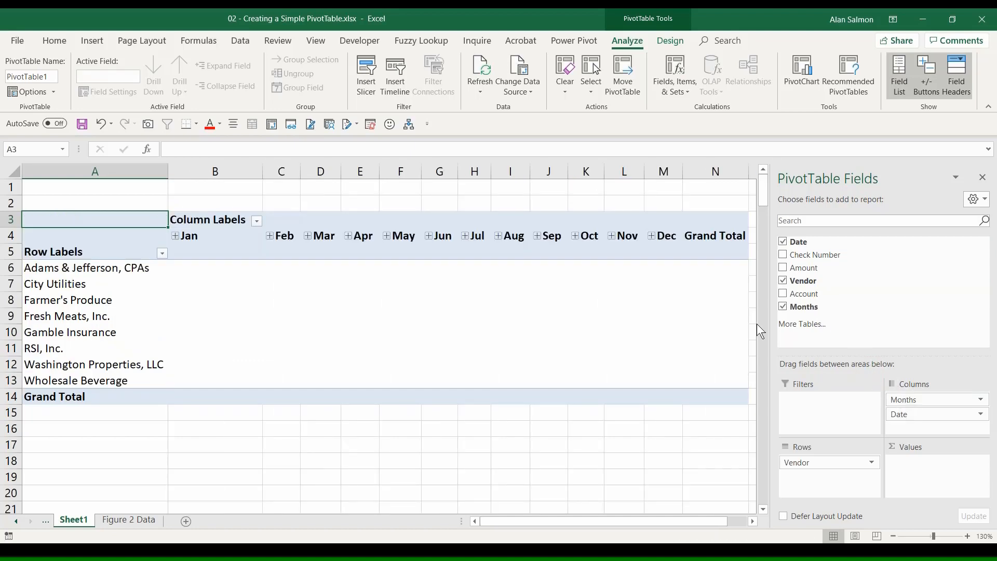
{"action": "left_click", "coordinate": [783, 307]}
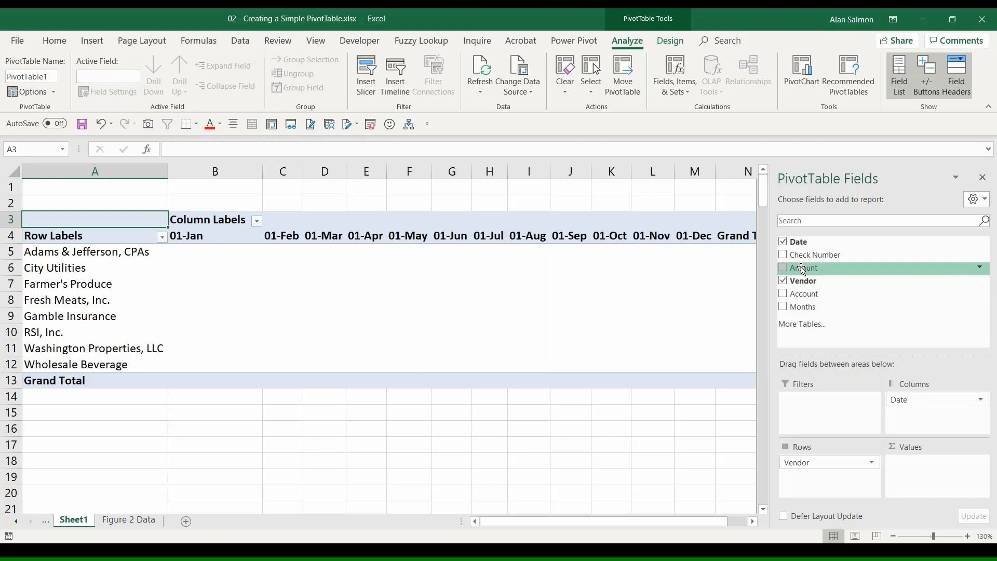
{"action": "left_click_drag", "start_coordinate": [802, 269], "coordinate": [935, 467]}
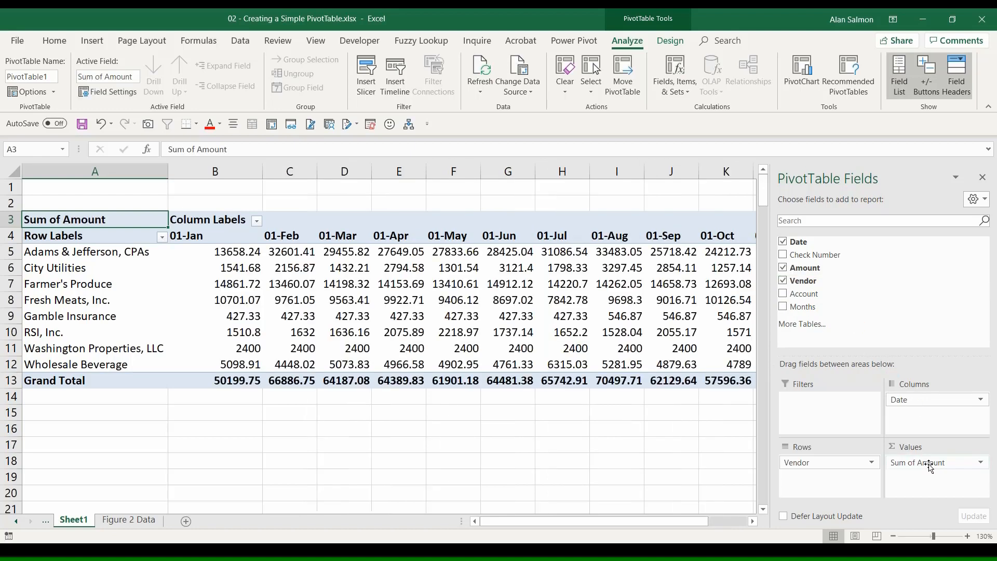
{"action": "left_click", "coordinate": [983, 180]}
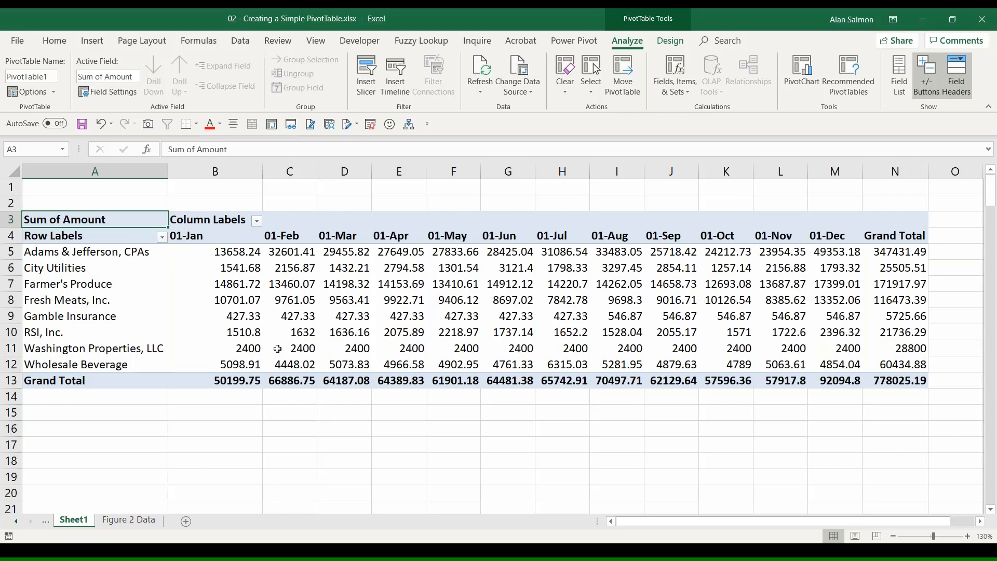
Switch to the workbook 03 - A Larger Data Set and show its sample data from the Region column onward.
{"action": "left_click", "coordinate": [281, 551]}
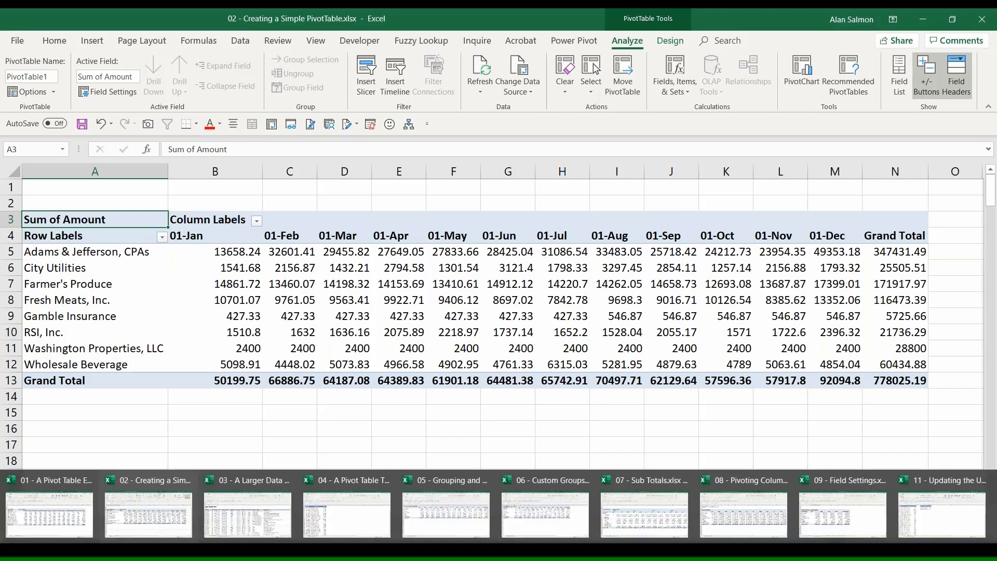
{"action": "left_click", "coordinate": [263, 523]}
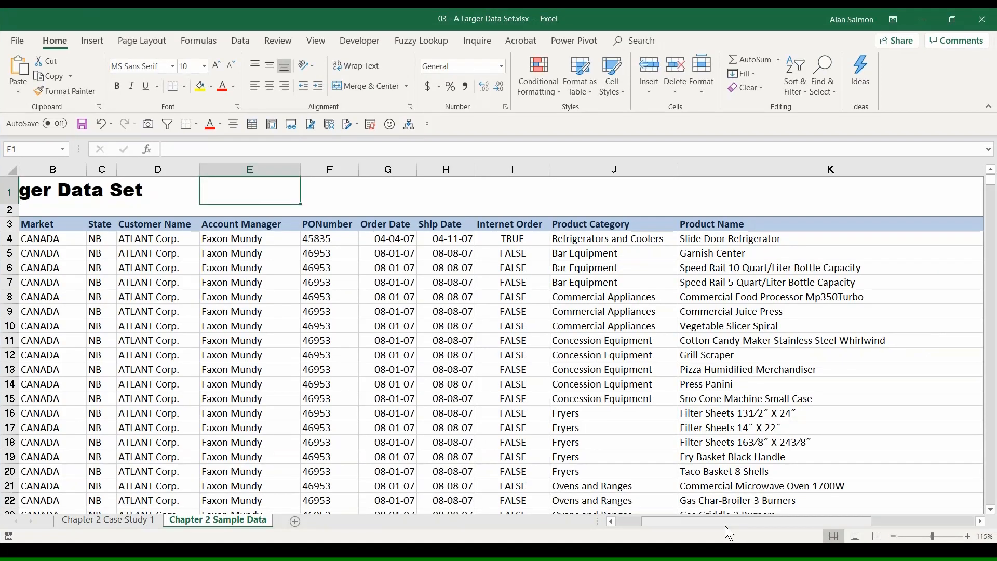
{"action": "left_click_drag", "start_coordinate": [727, 531], "coordinate": [717, 530]}
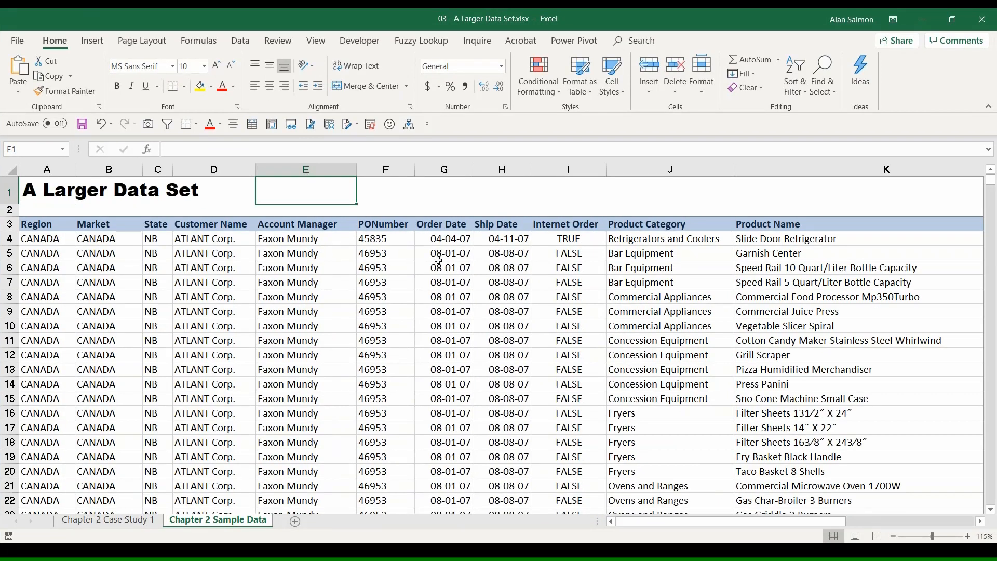
Examine how far the Chapter 2 Sample Data extends down the Order Date column, ending on a cell inside the data.
{"action": "left_click", "coordinate": [457, 240]}
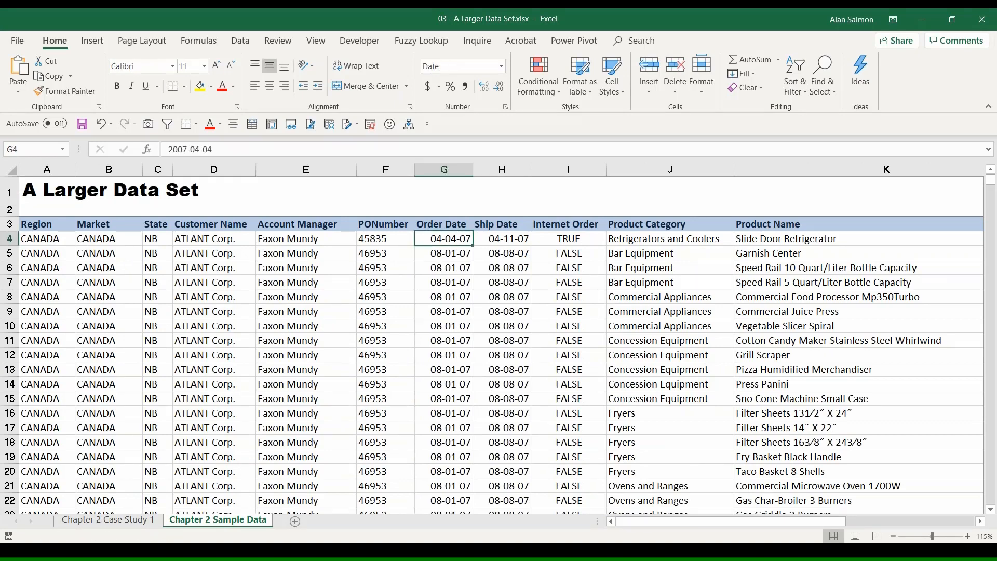
{"action": "key", "text": "ctrl+Down"}
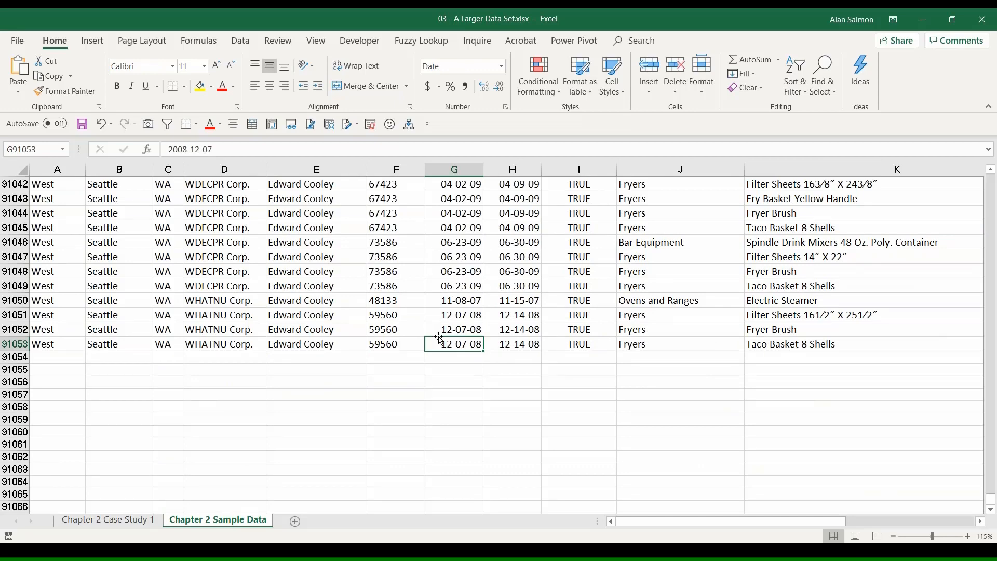
{"action": "key", "text": "ctrl+Up"}
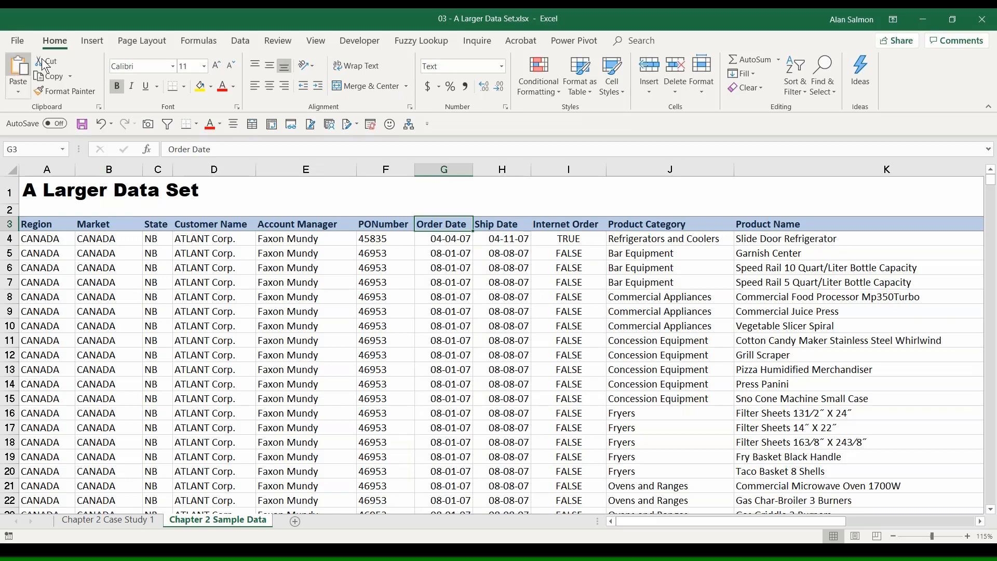
{"action": "left_click", "coordinate": [364, 284]}
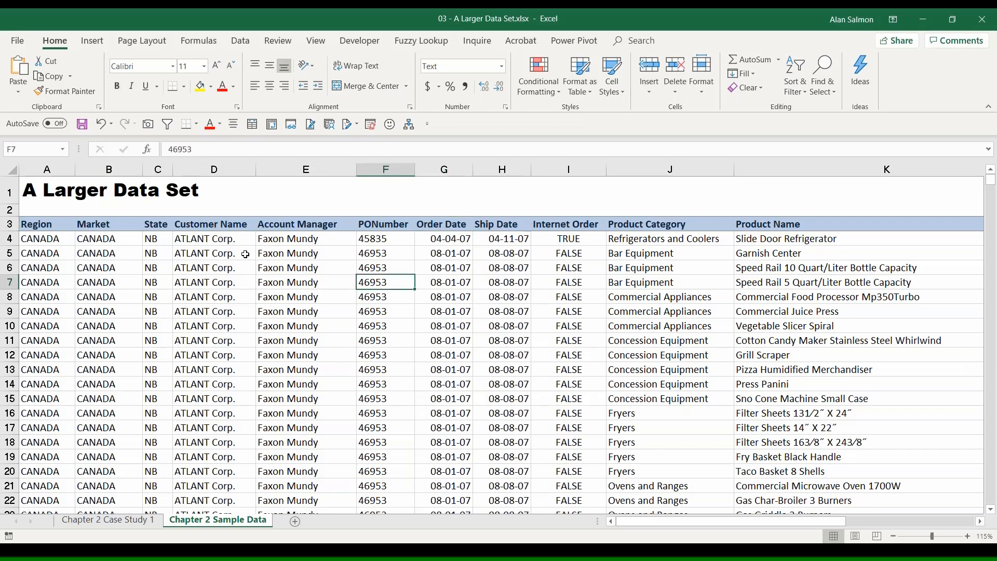
Create a PivotTable on a new worksheet from 'Chapter 2 Sample Data'!$A$3:$N$91053 and add Region as its row field.
{"action": "left_click", "coordinate": [94, 40]}
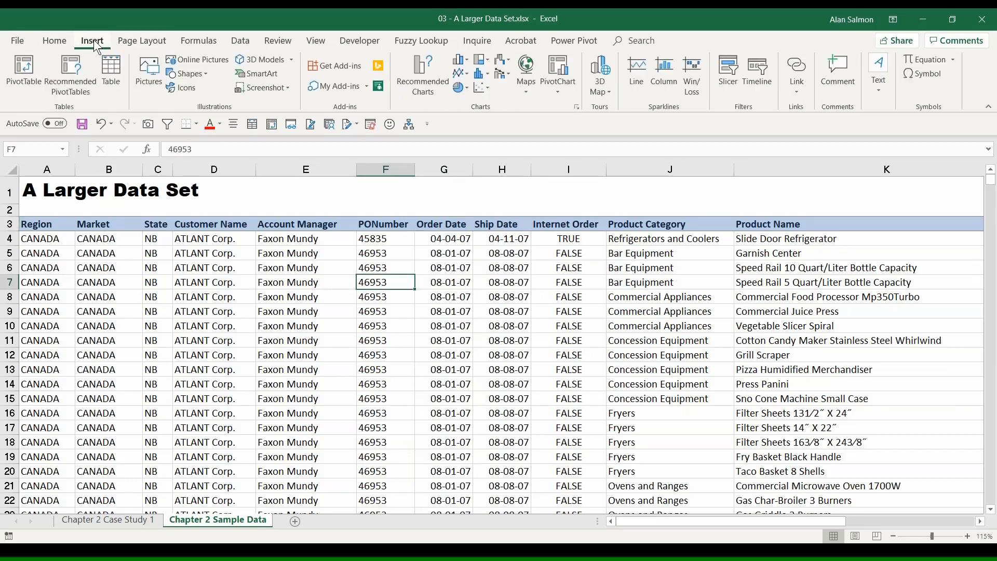
{"action": "left_click", "coordinate": [29, 63]}
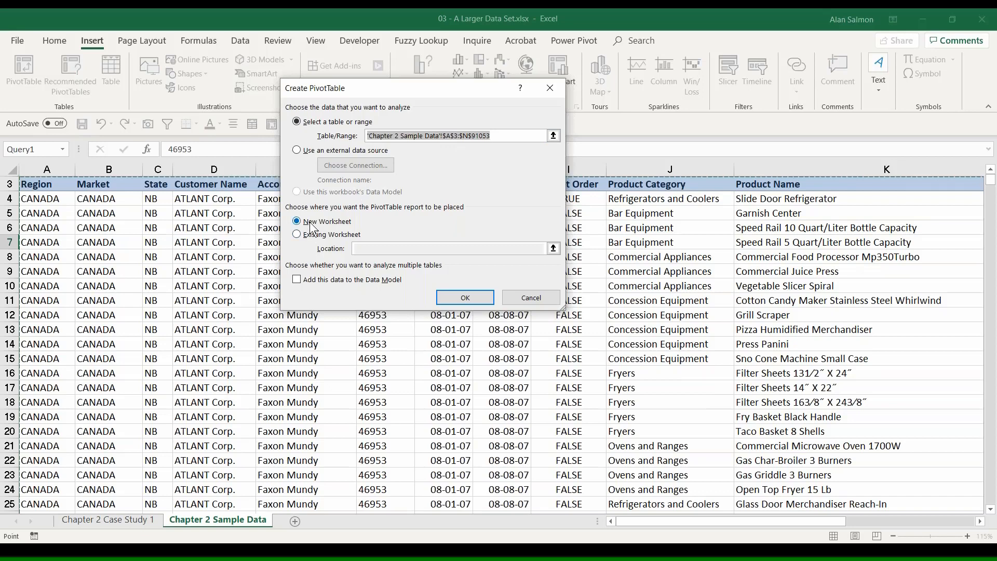
{"action": "left_click", "coordinate": [472, 300]}
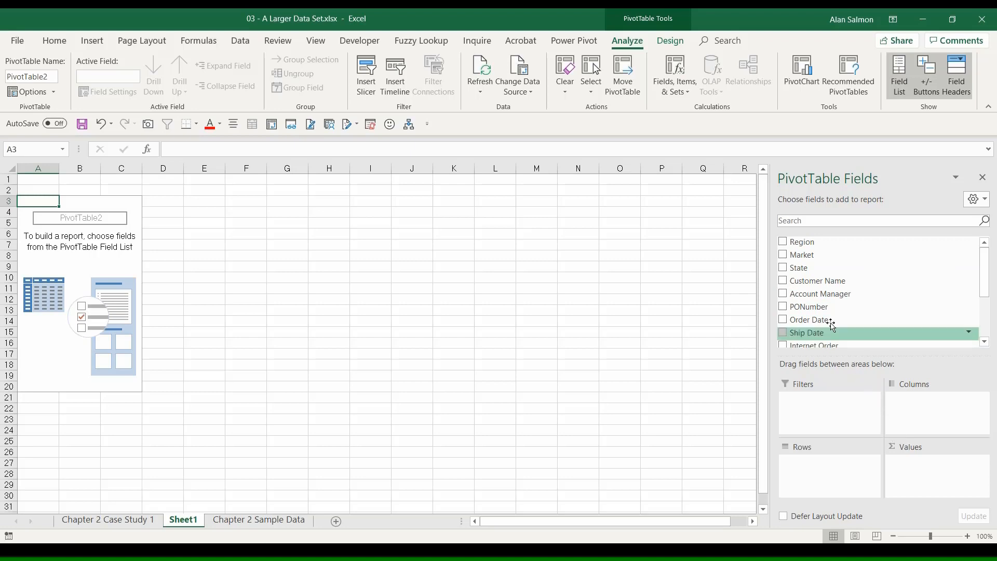
{"action": "left_click", "coordinate": [783, 242]}
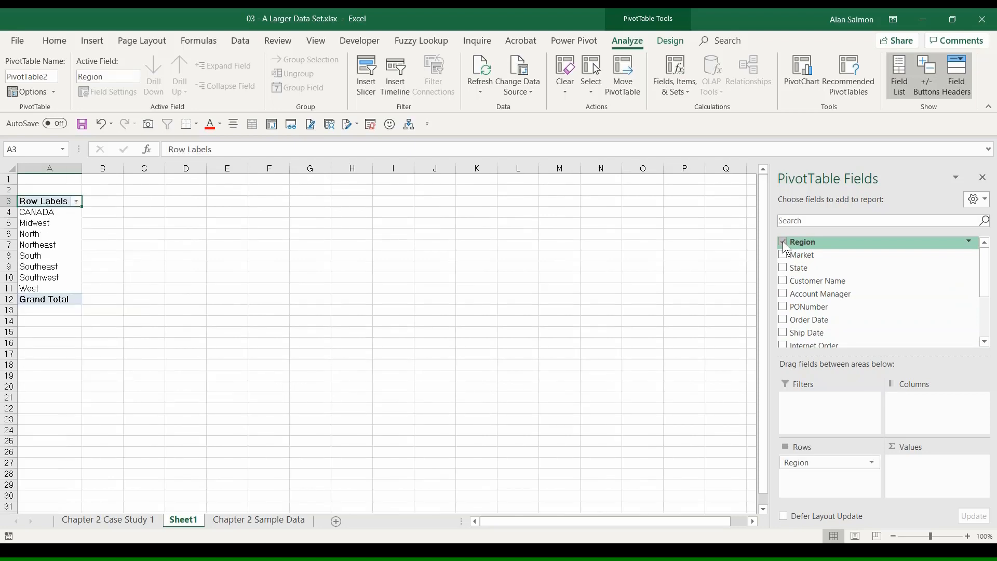
Place Order Date in the PivotTable's columns and summarize Sale Amount as a sum in its values.
{"action": "left_click", "coordinate": [984, 343]}
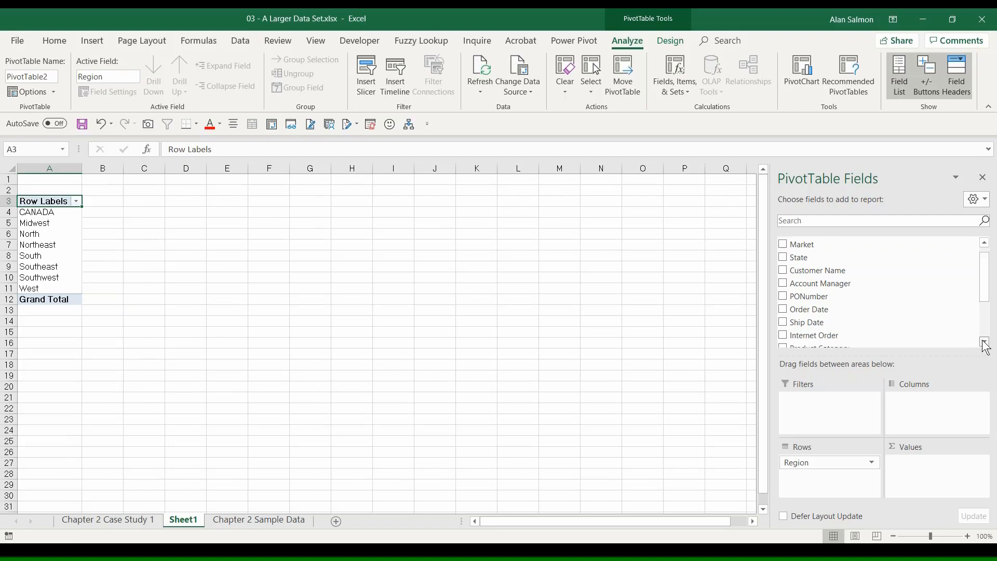
{"action": "left_click", "coordinate": [985, 343]}
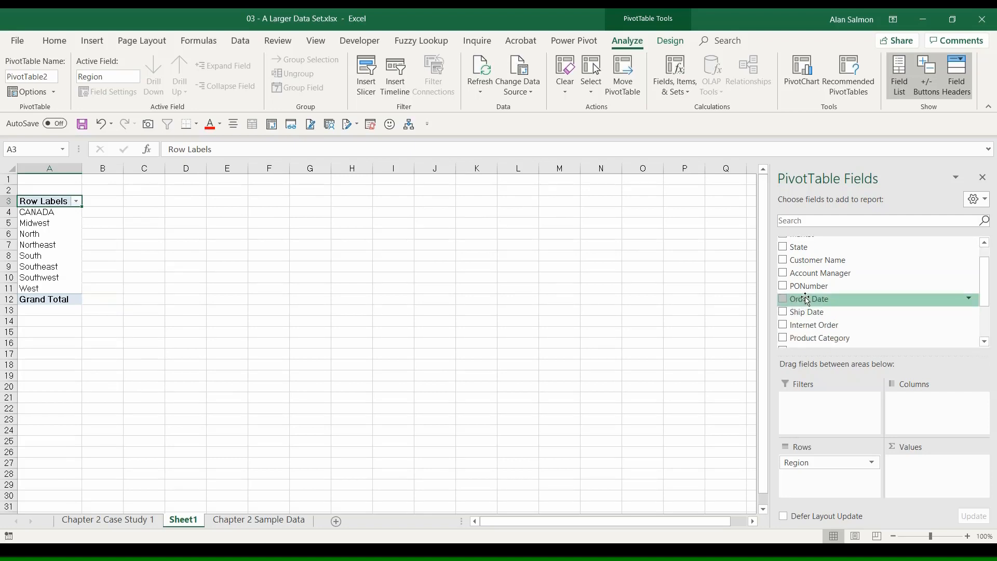
{"action": "left_click_drag", "start_coordinate": [805, 300], "coordinate": [912, 401]}
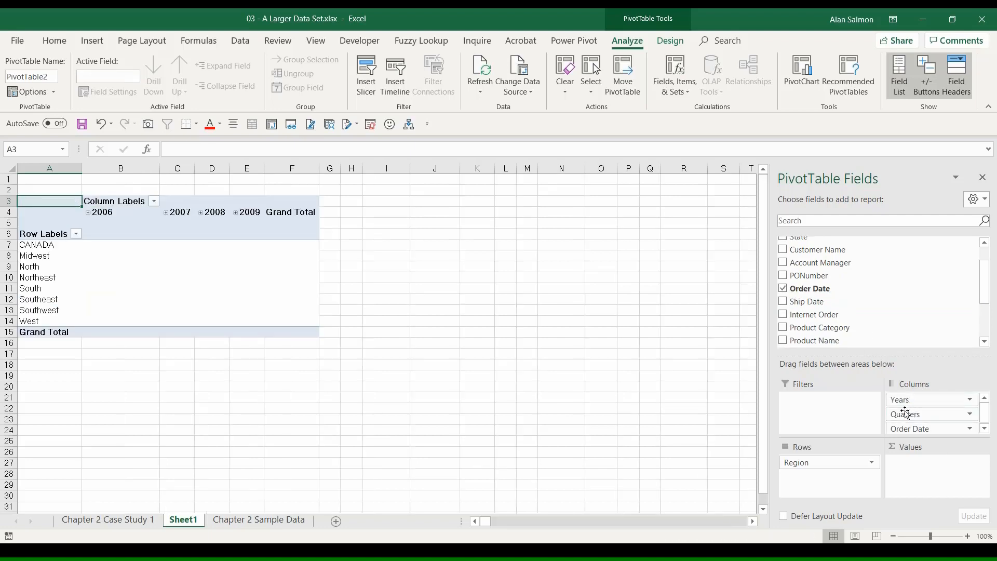
{"action": "left_click", "coordinate": [985, 341]}
{"action": "left_click", "coordinate": [985, 341]}
{"action": "left_click", "coordinate": [985, 342]}
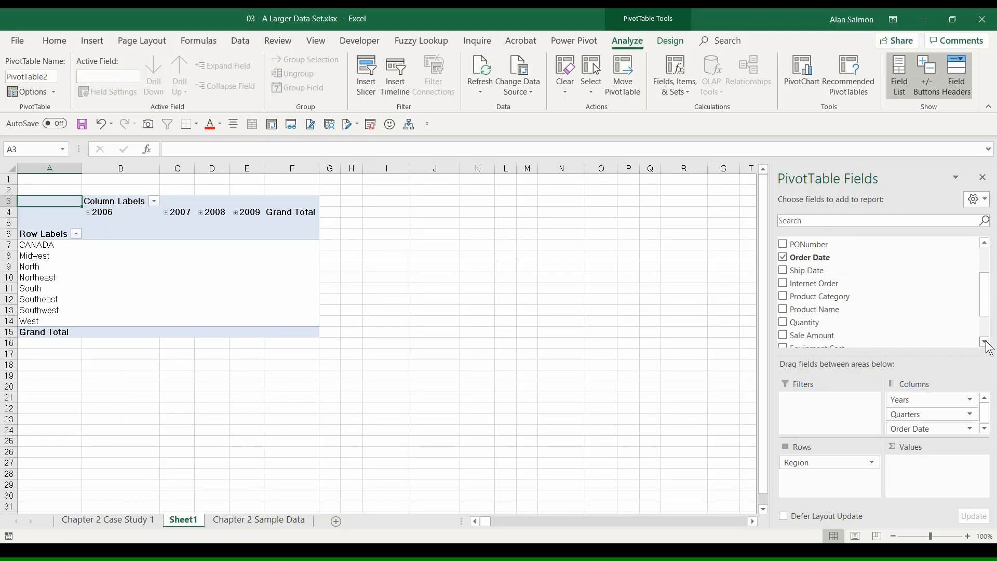
{"action": "left_click", "coordinate": [985, 342]}
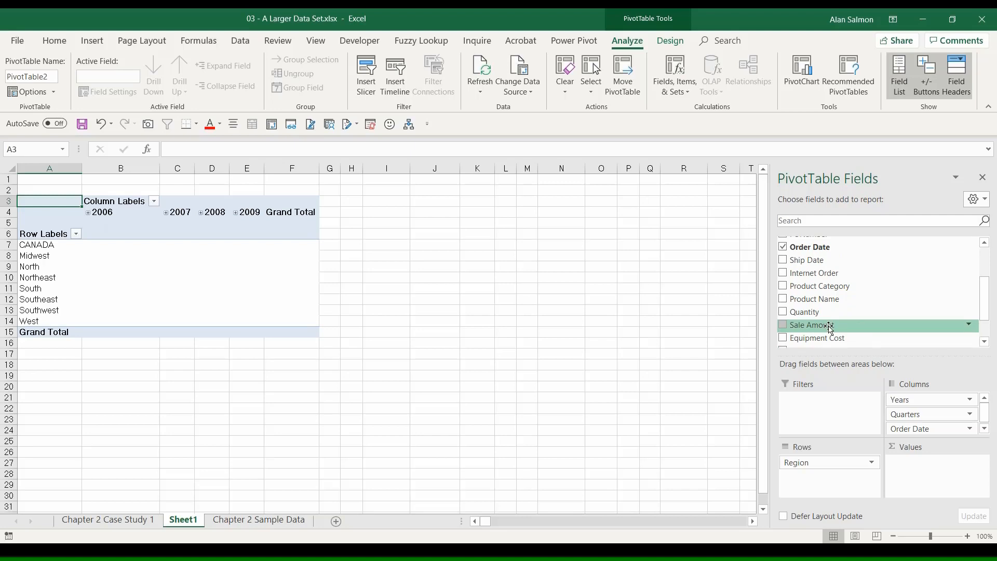
{"action": "left_click_drag", "start_coordinate": [830, 328], "coordinate": [925, 479]}
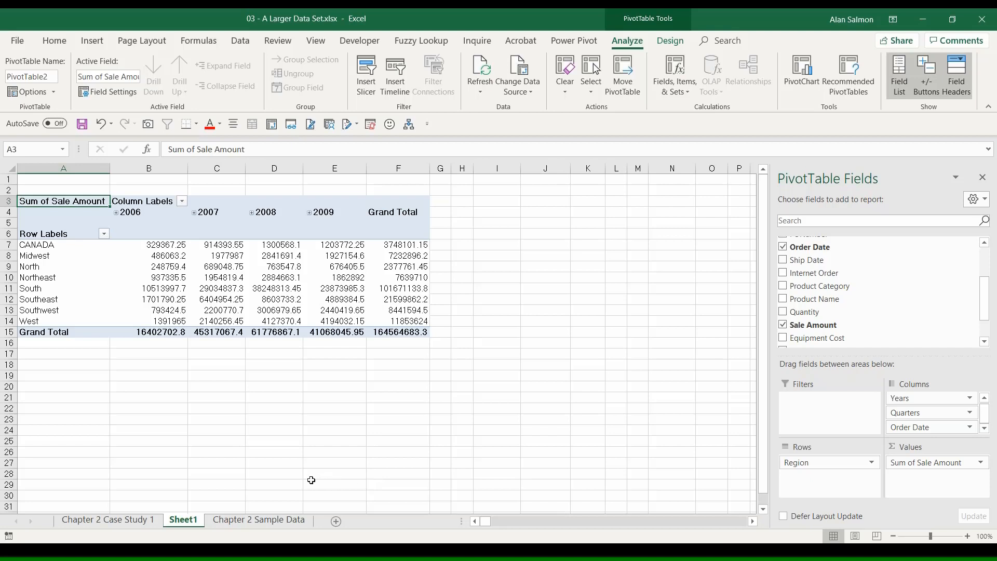
Compare the source list on Chapter 2 Sample Data with the PivotTable on Sheet1.
{"action": "left_click", "coordinate": [257, 521]}
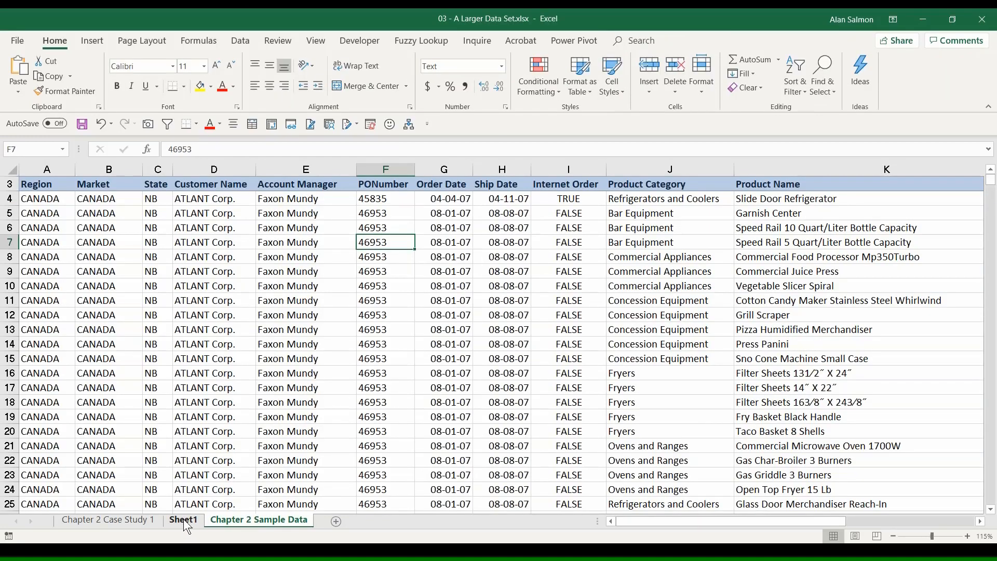
{"action": "left_click", "coordinate": [183, 520]}
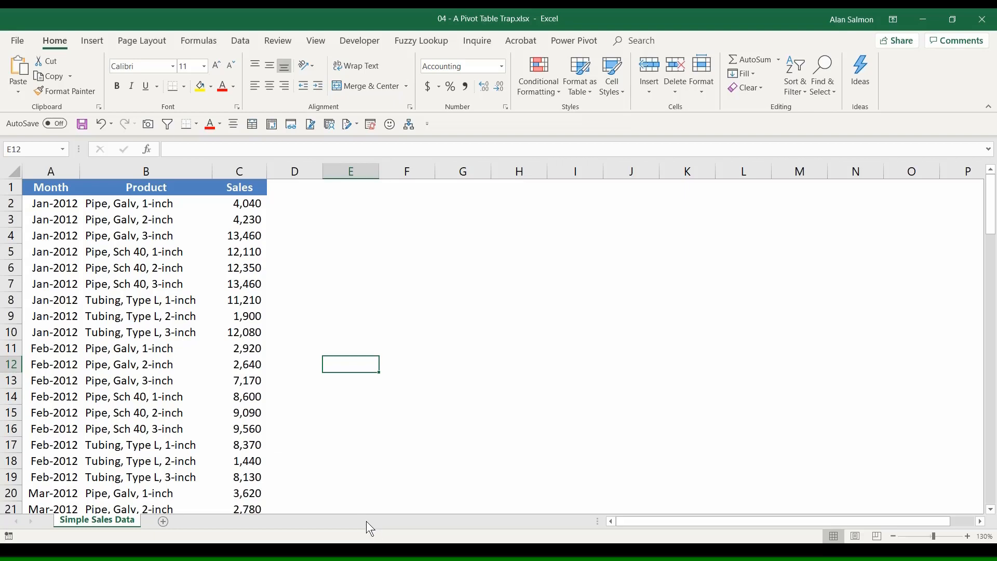
Create a PivotTable on a new worksheet from the Simple Sales Data list and add Product as its row field.
{"action": "left_click", "coordinate": [173, 301]}
{"action": "left_click", "coordinate": [92, 40]}
{"action": "left_click", "coordinate": [32, 71]}
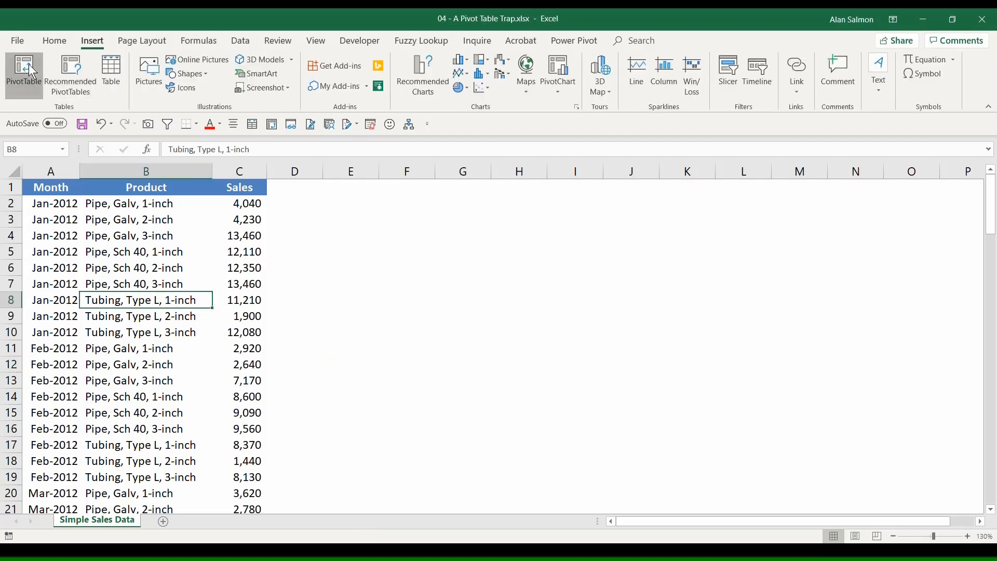
{"action": "left_click", "coordinate": [475, 298]}
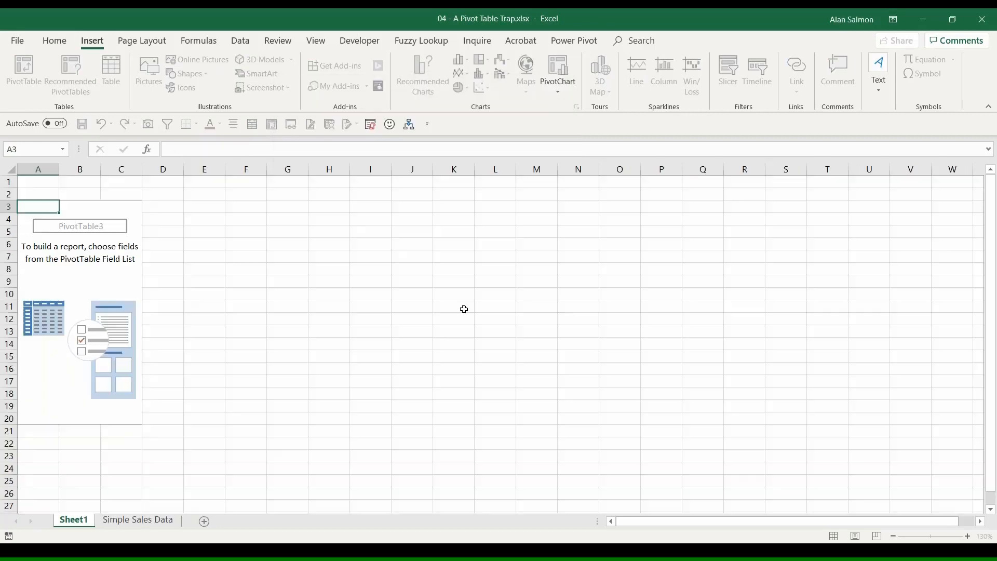
{"action": "left_click", "coordinate": [783, 254]}
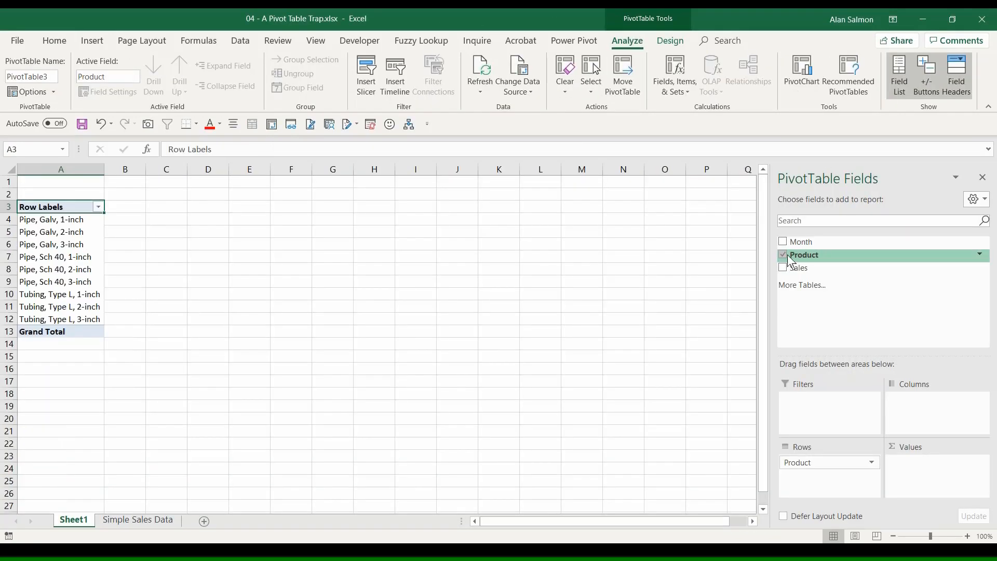
Place Month in the columns and sum Sales in the values, ending on the empty March cell for Pipe, Sch 40, 2-inch.
{"action": "left_click_drag", "start_coordinate": [800, 242], "coordinate": [916, 410]}
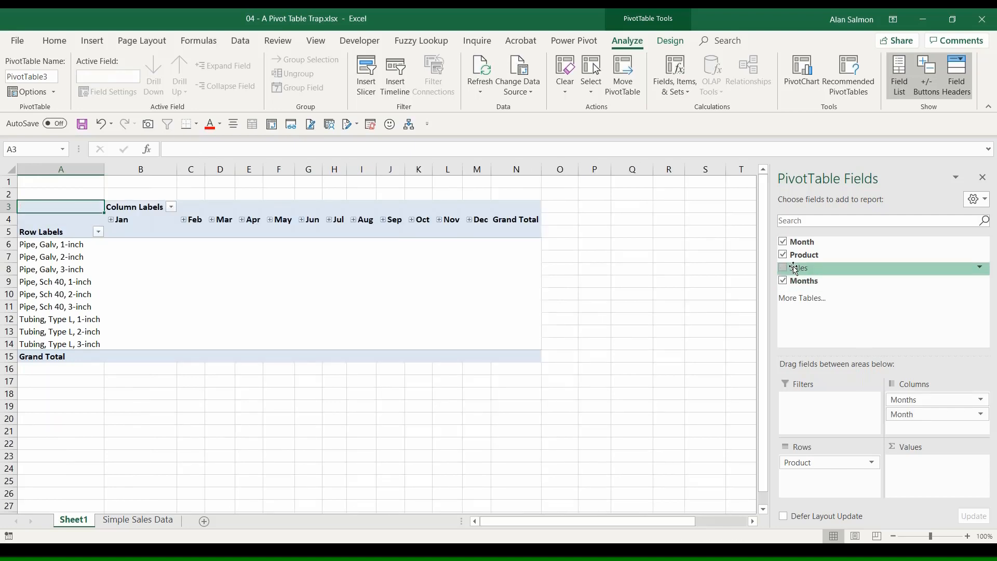
{"action": "left_click_drag", "start_coordinate": [796, 268], "coordinate": [921, 478]}
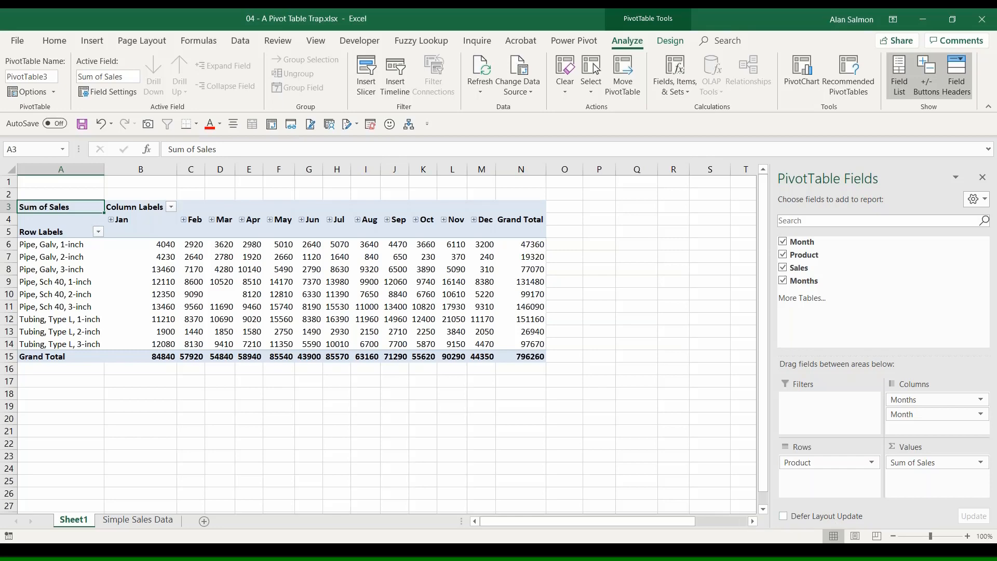
{"action": "scroll", "coordinate": [533, 365], "scroll_direction": "up", "scroll_amount": 2}
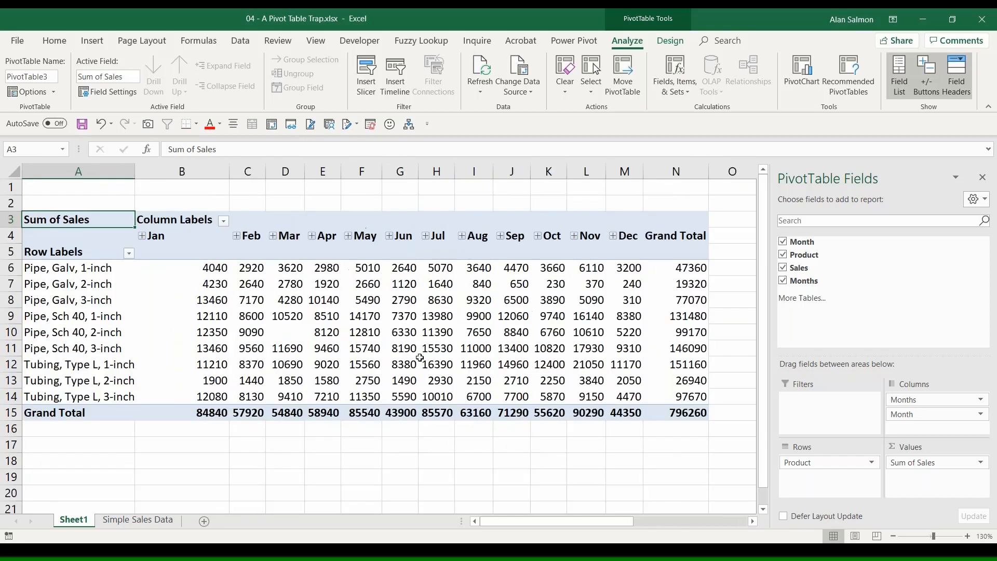
{"action": "left_click", "coordinate": [285, 332]}
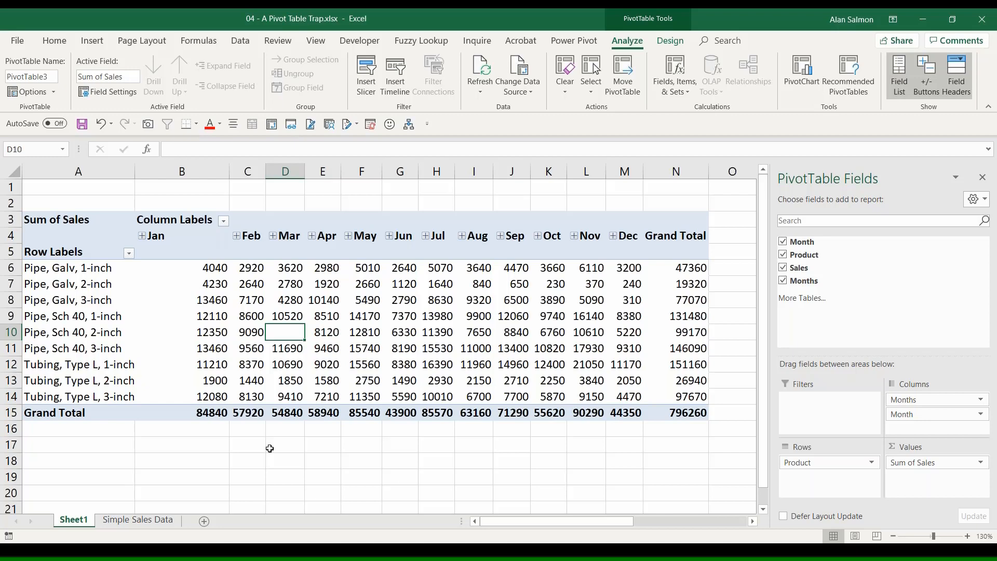
Insert a blank column before Sales and a blank row above row 8 in the Simple Sales Data list.
{"action": "left_click", "coordinate": [160, 521]}
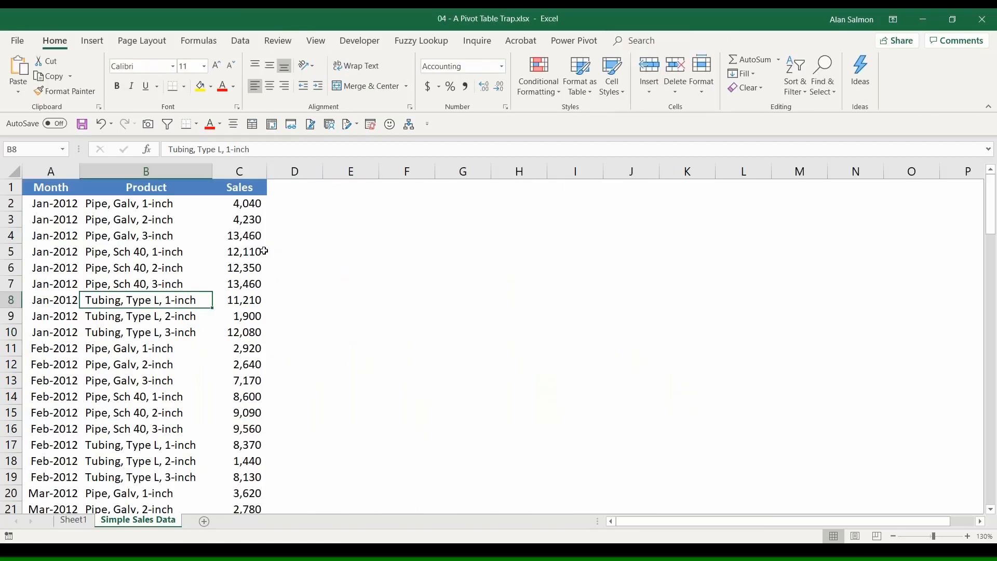
{"action": "left_click", "coordinate": [240, 171]}
{"action": "right_click", "coordinate": [243, 171]}
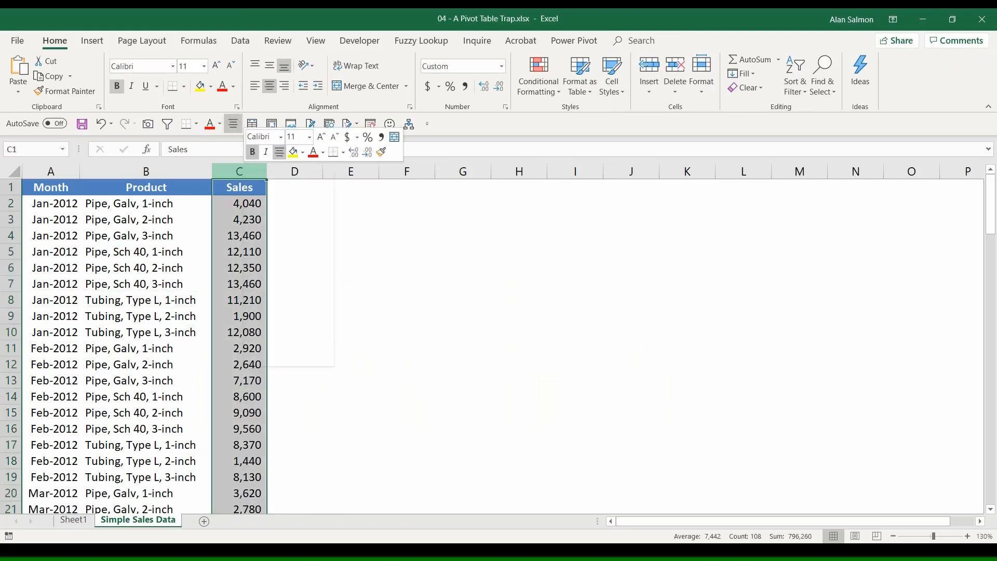
{"action": "left_click", "coordinate": [271, 270]}
{"action": "left_click", "coordinate": [11, 300]}
{"action": "right_click", "coordinate": [10, 300]}
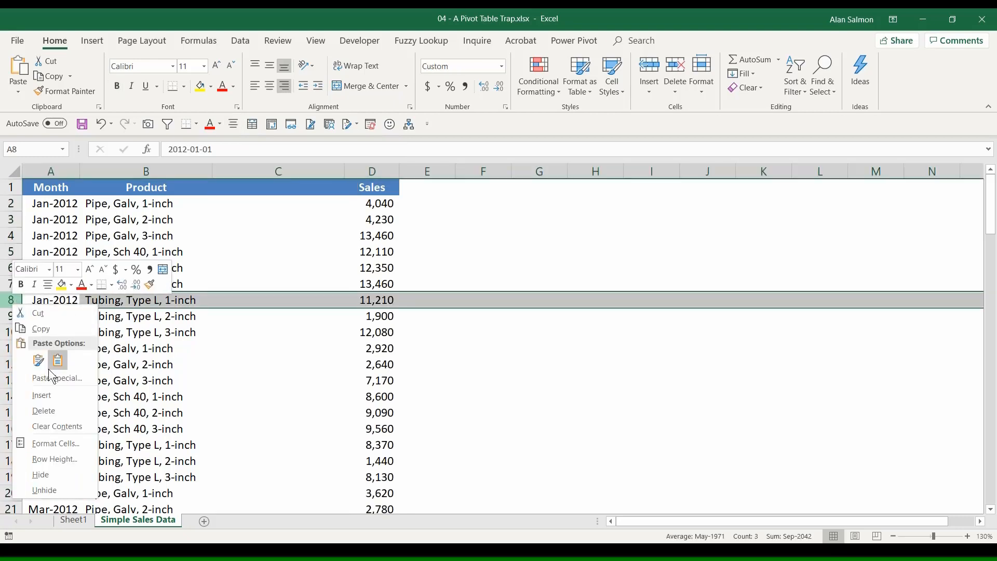
{"action": "left_click", "coordinate": [49, 397]}
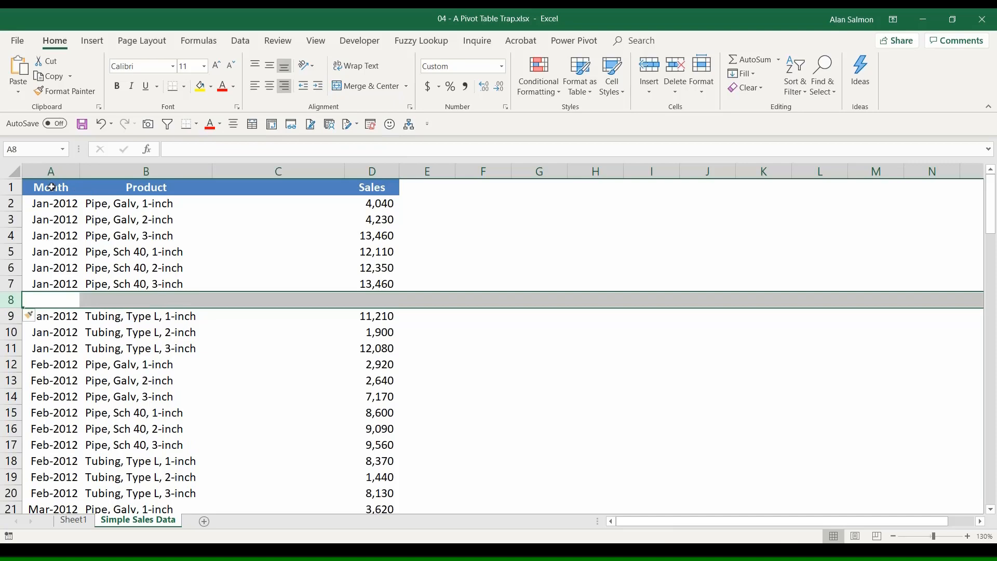
Try to create a PivotTable on a new worksheet from 'Simple Sales Data'!$A$1:$D$111, including the blank row and column.
{"action": "left_click_drag", "start_coordinate": [51, 187], "coordinate": [373, 455]}
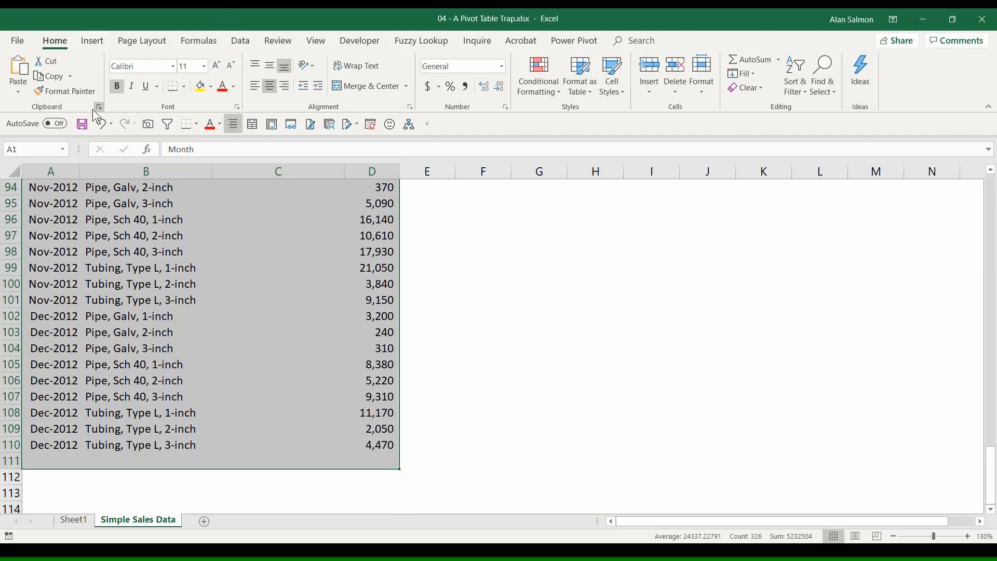
{"action": "left_click", "coordinate": [92, 41]}
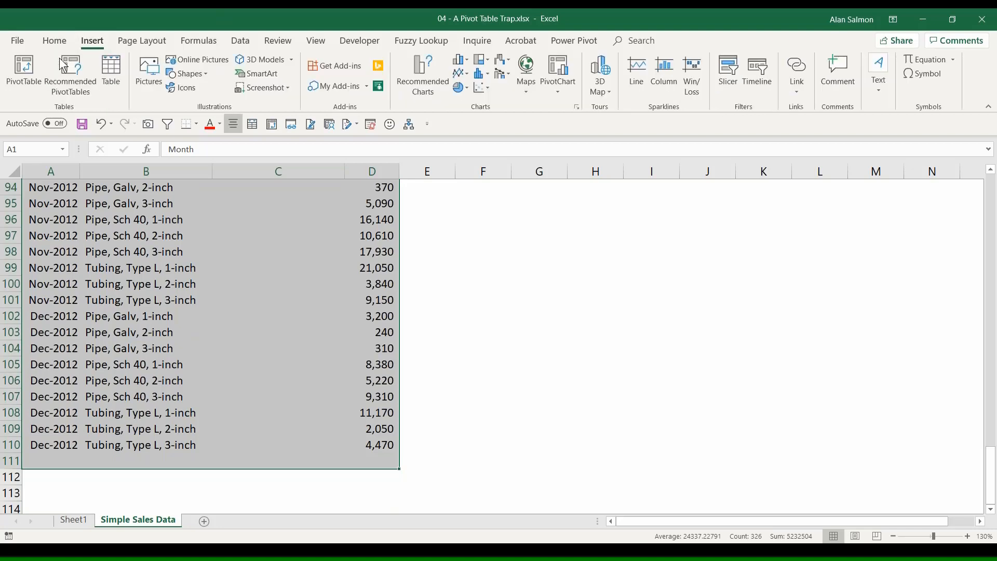
{"action": "left_click", "coordinate": [24, 71]}
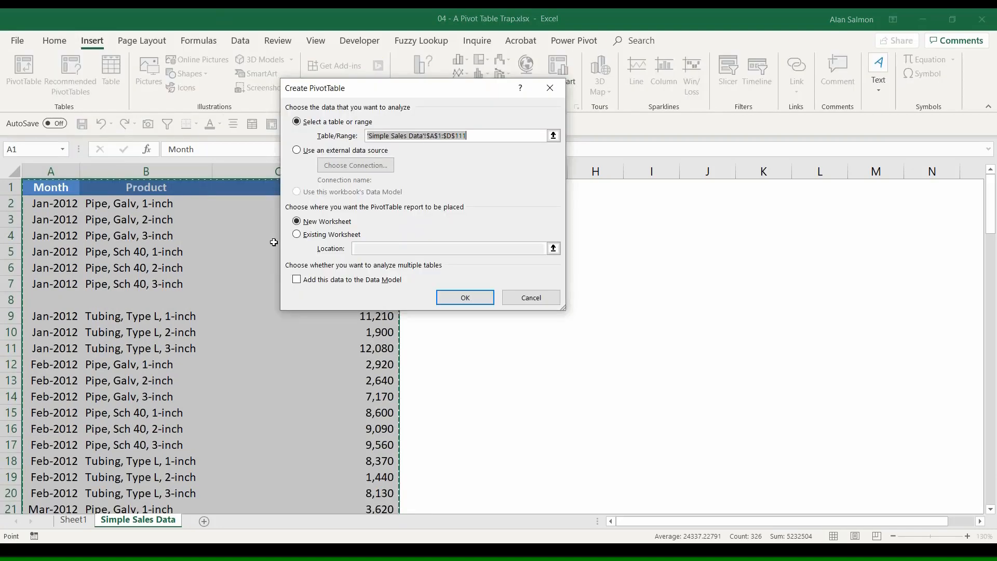
{"action": "left_click", "coordinate": [465, 297]}
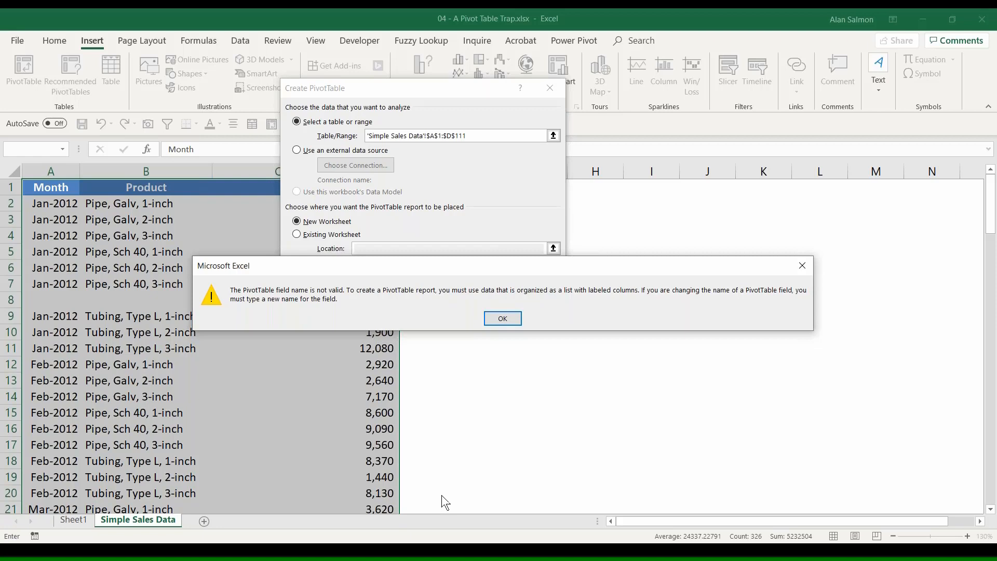
{"action": "left_click", "coordinate": [516, 318]}
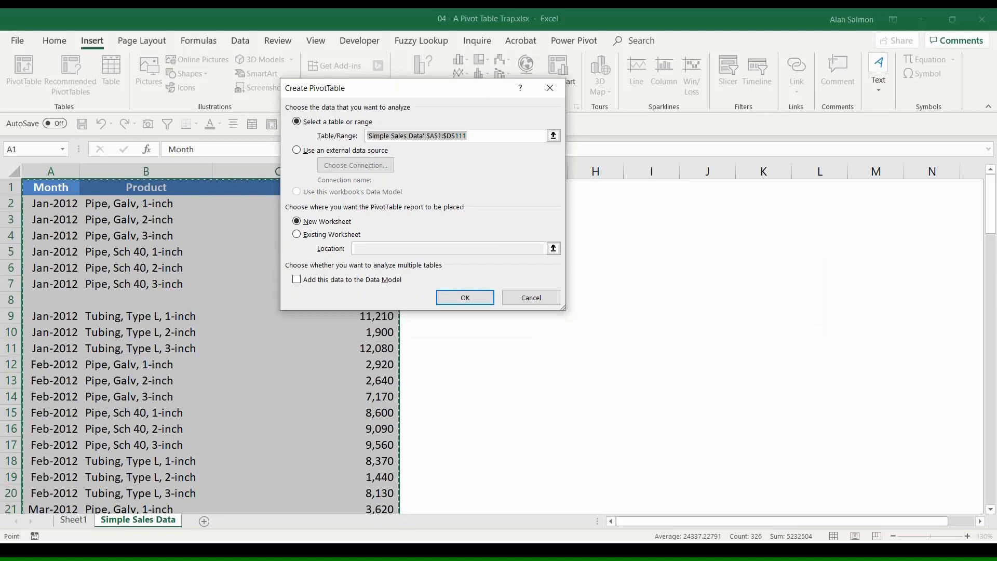
{"action": "left_click", "coordinate": [553, 91]}
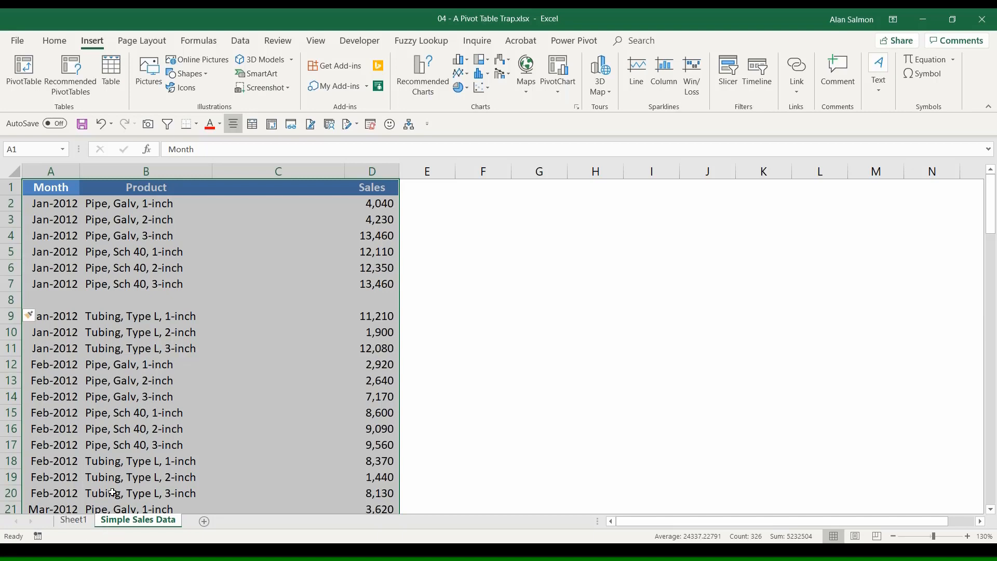
Undo the insertion of the blank row and the blank column in Simple Sales Data.
{"action": "left_click", "coordinate": [105, 118]}
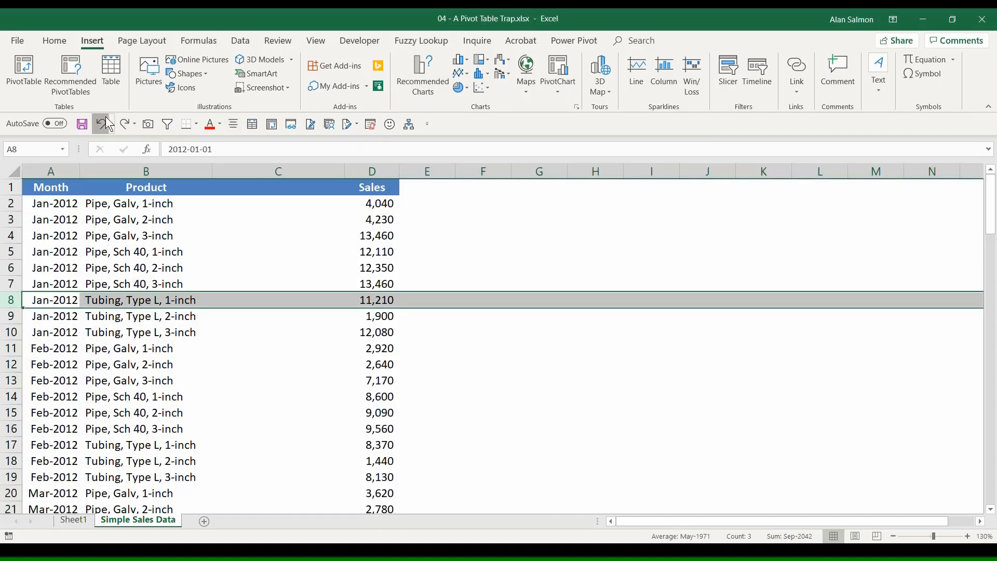
{"action": "left_click", "coordinate": [106, 117]}
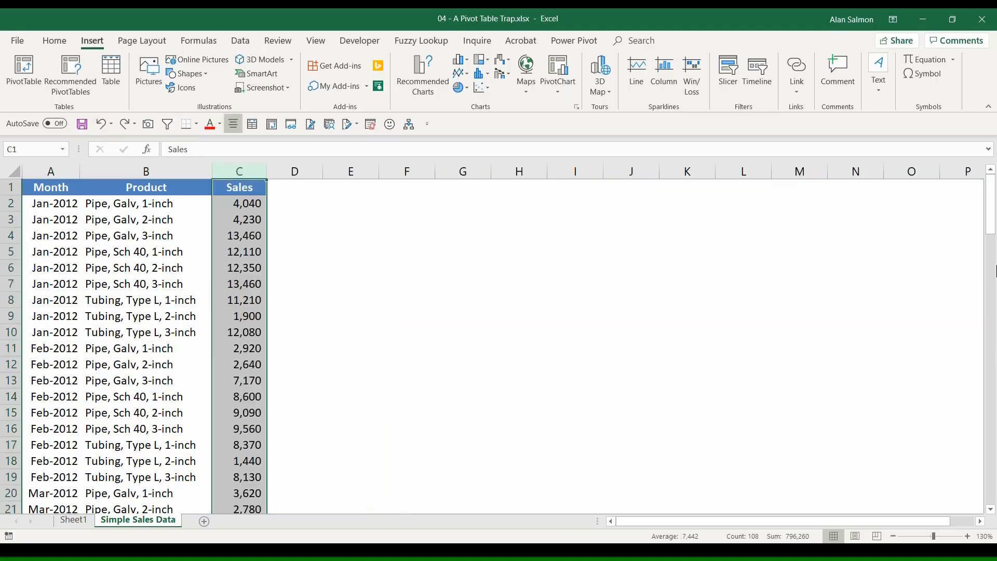
Locate the empty Sales cell for Pipe, Sch 40, 2-inch in March 2012 in the source list.
{"action": "left_click_drag", "start_coordinate": [993, 205], "coordinate": [996, 249]}
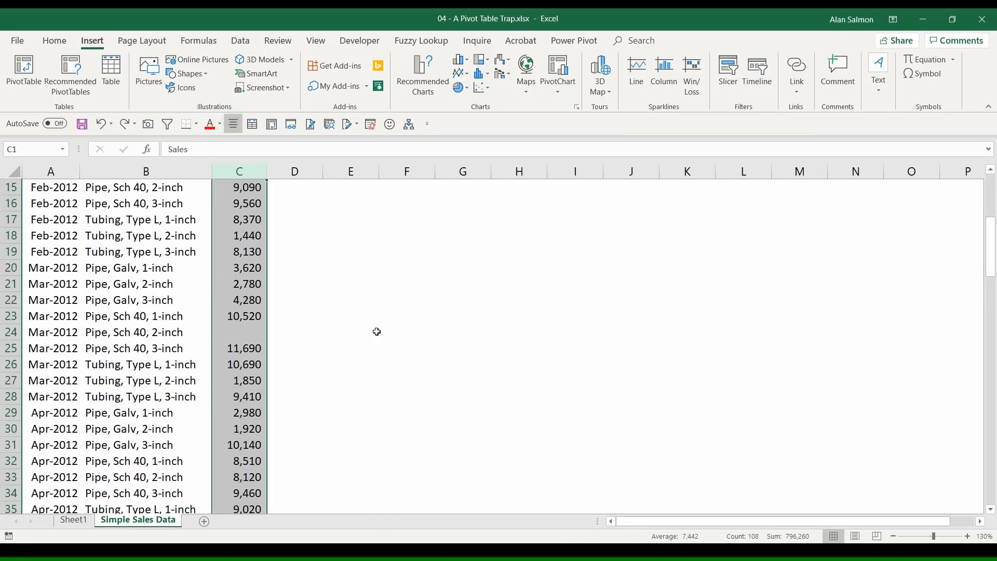
{"action": "left_click", "coordinate": [232, 333]}
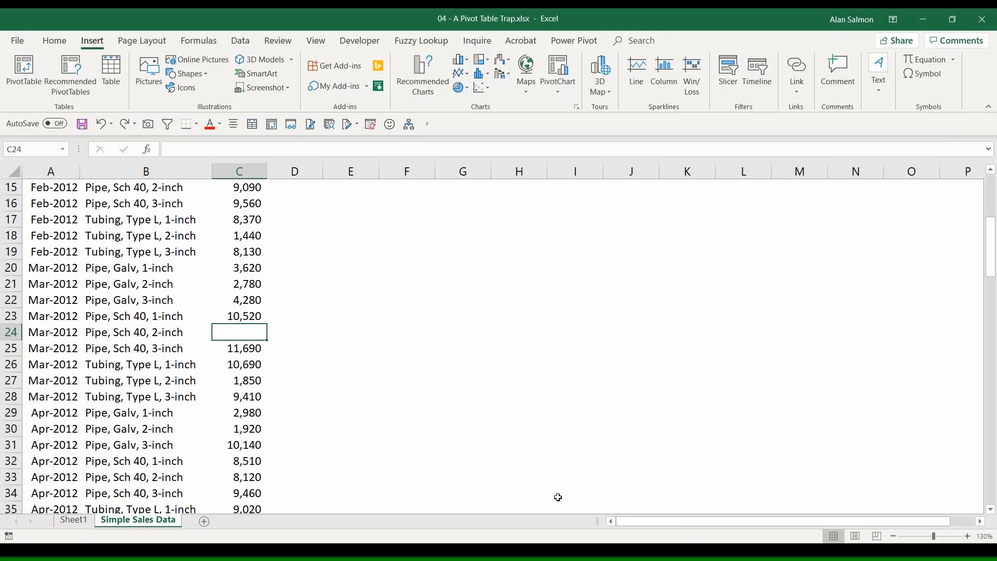
Switch to the workbook 05 - Grouping and Ungrouping Data.
{"action": "mouse_move", "coordinate": [364, 558]}
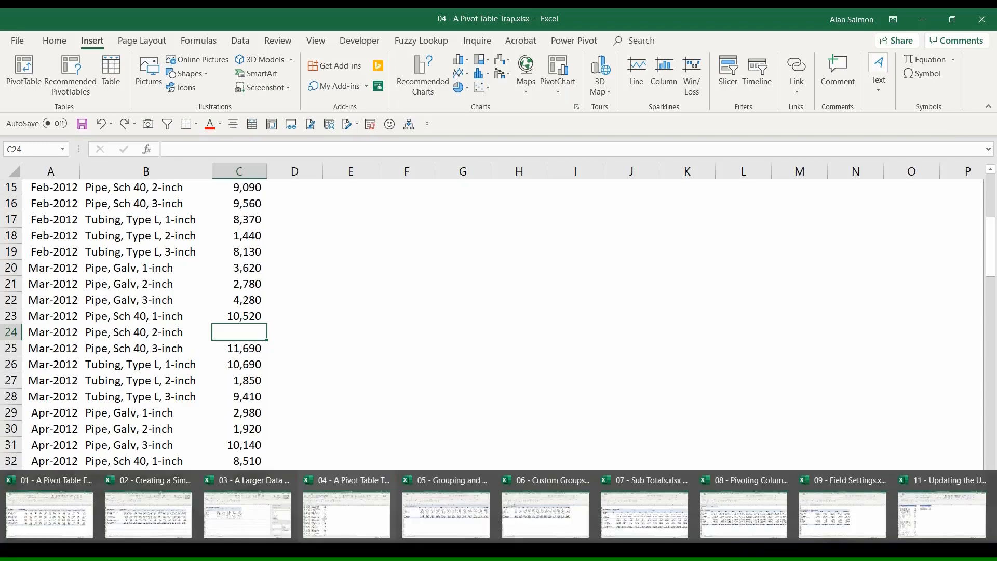
{"action": "left_click", "coordinate": [454, 500]}
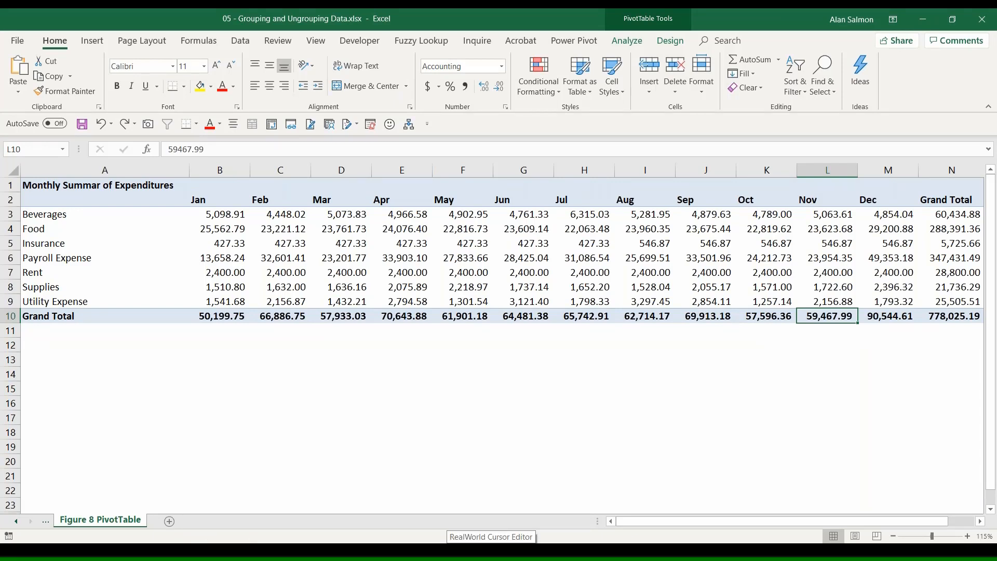
Apply the Light Orange, Pivot Style Medium 14 style to the Monthly Summary of Expenditures PivotTable.
{"action": "left_click", "coordinate": [722, 393]}
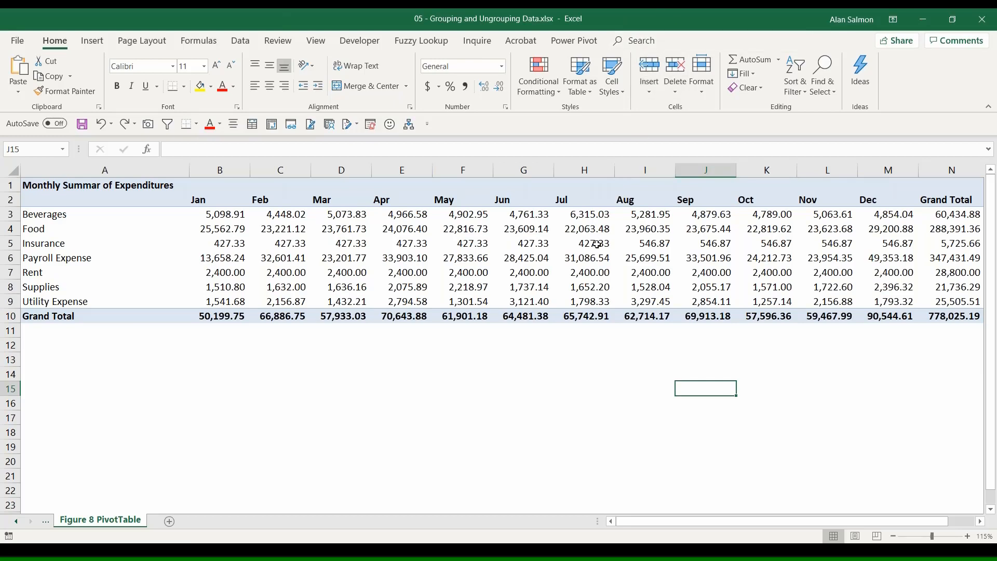
{"action": "mouse_move", "coordinate": [597, 244]}
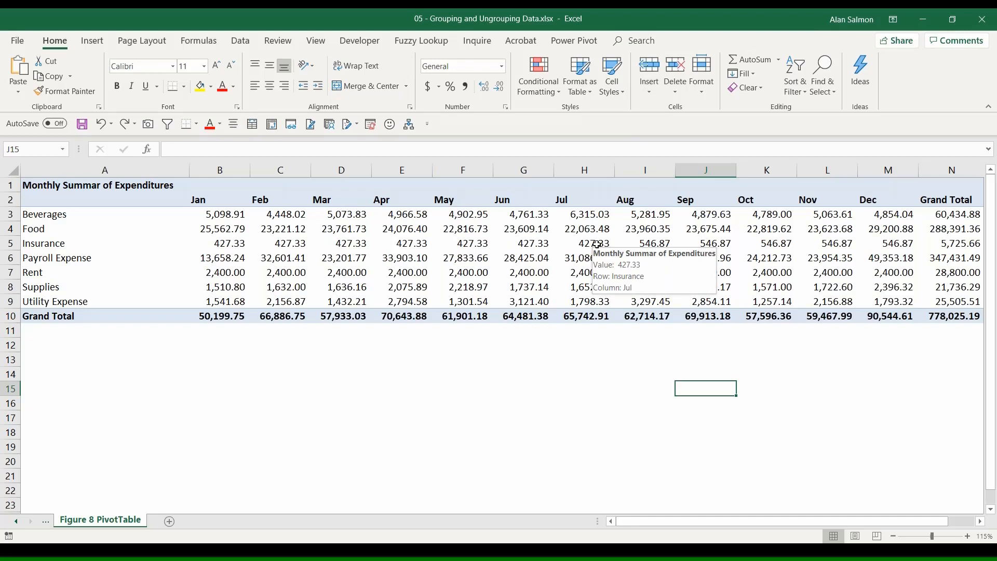
{"action": "left_click", "coordinate": [597, 244]}
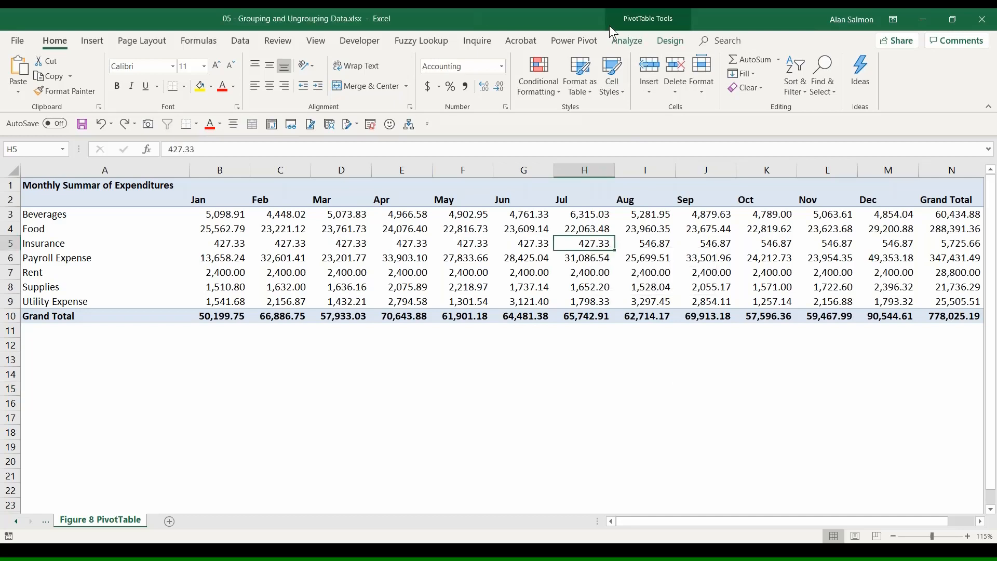
{"action": "left_click", "coordinate": [654, 23]}
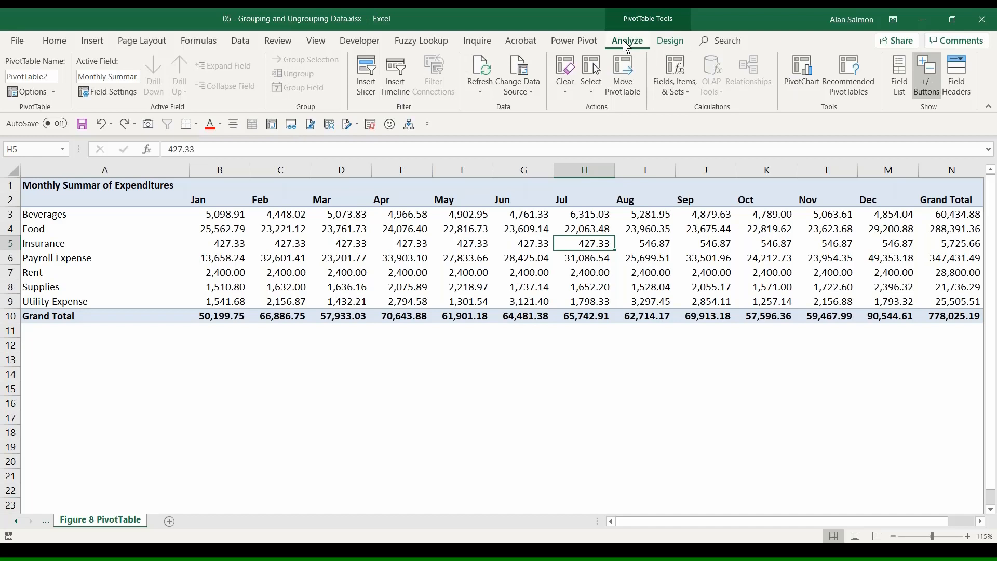
{"action": "left_click", "coordinate": [678, 44]}
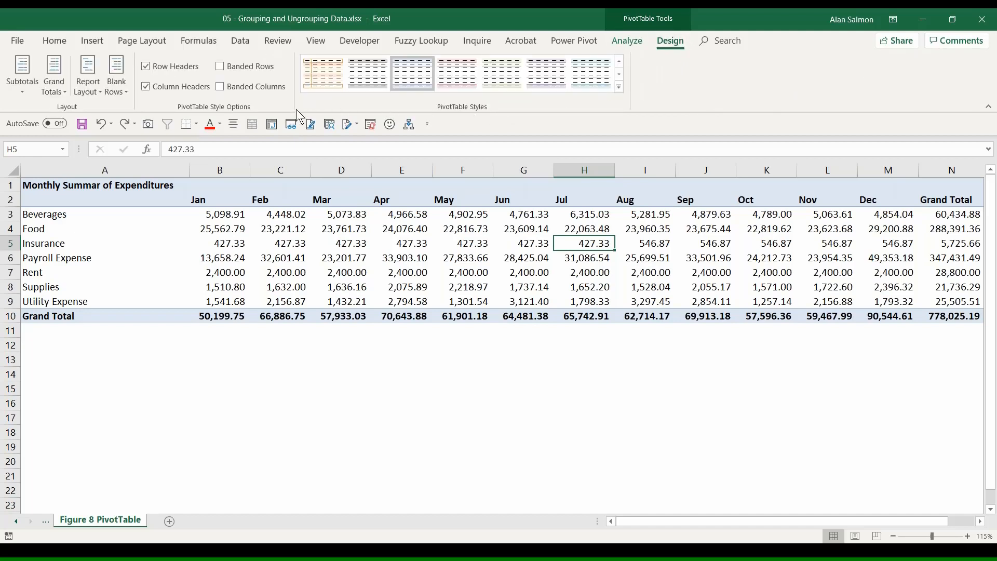
{"action": "left_click", "coordinate": [619, 86]}
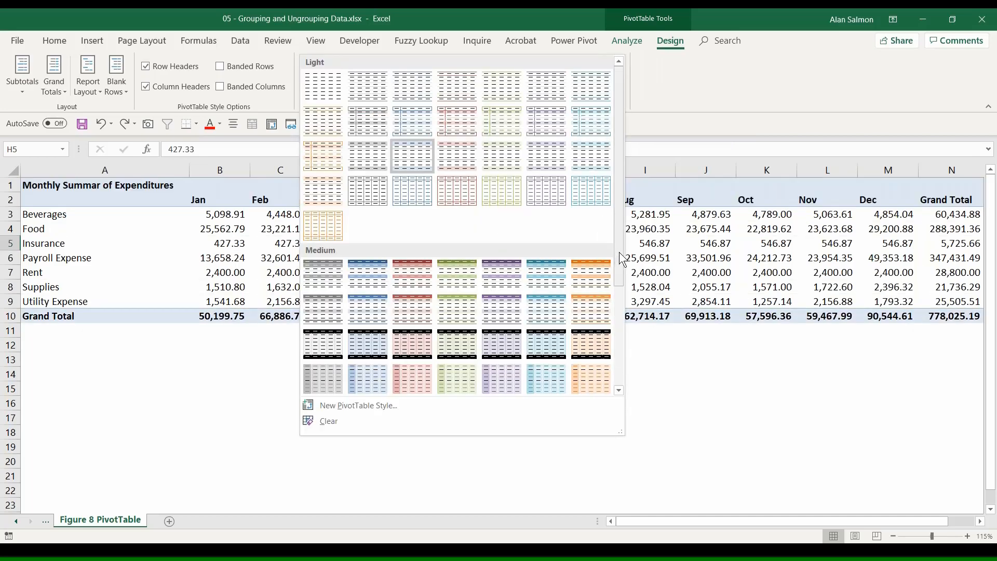
{"action": "left_click_drag", "start_coordinate": [619, 251], "coordinate": [618, 229]}
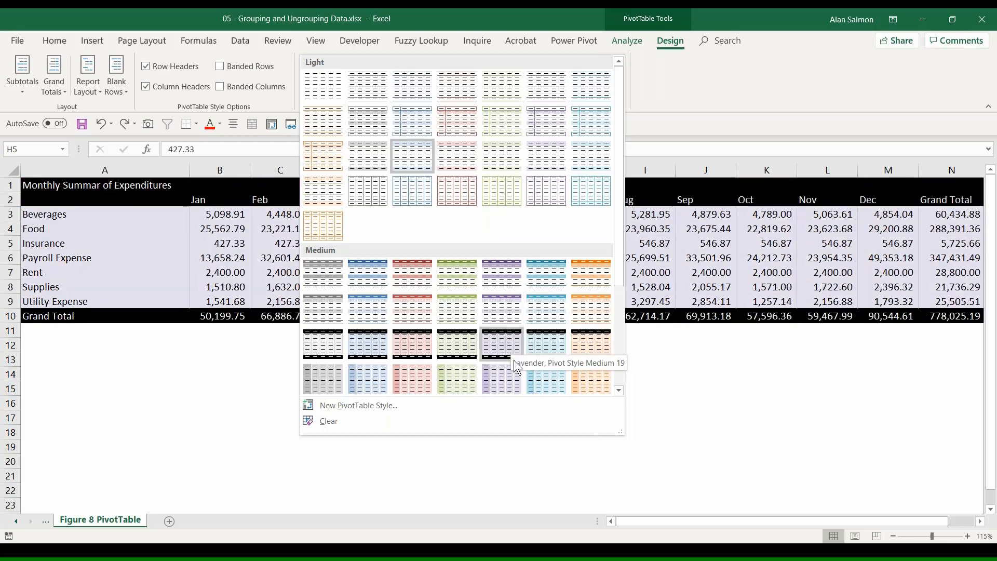
{"action": "left_click", "coordinate": [618, 390]}
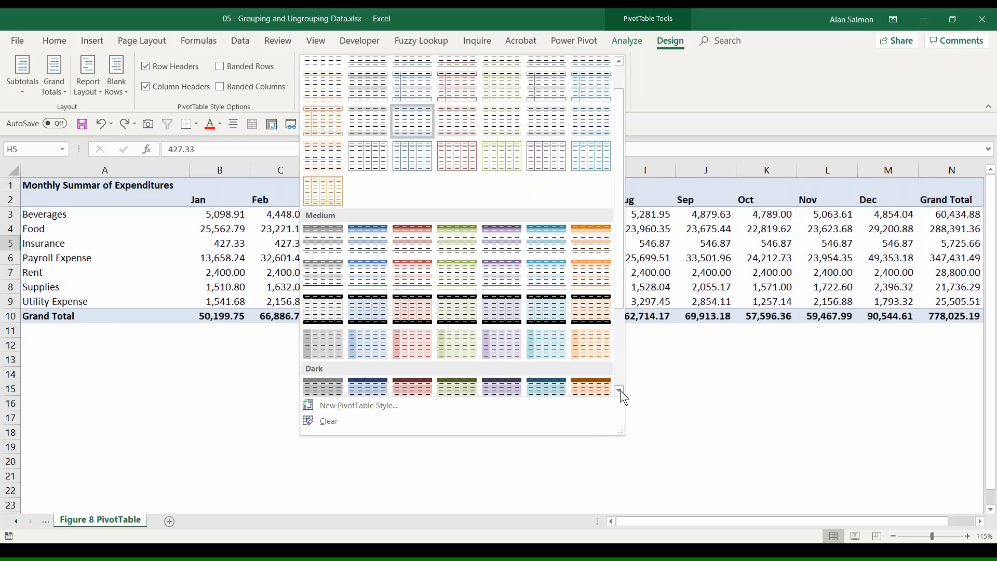
{"action": "left_click", "coordinate": [619, 390]}
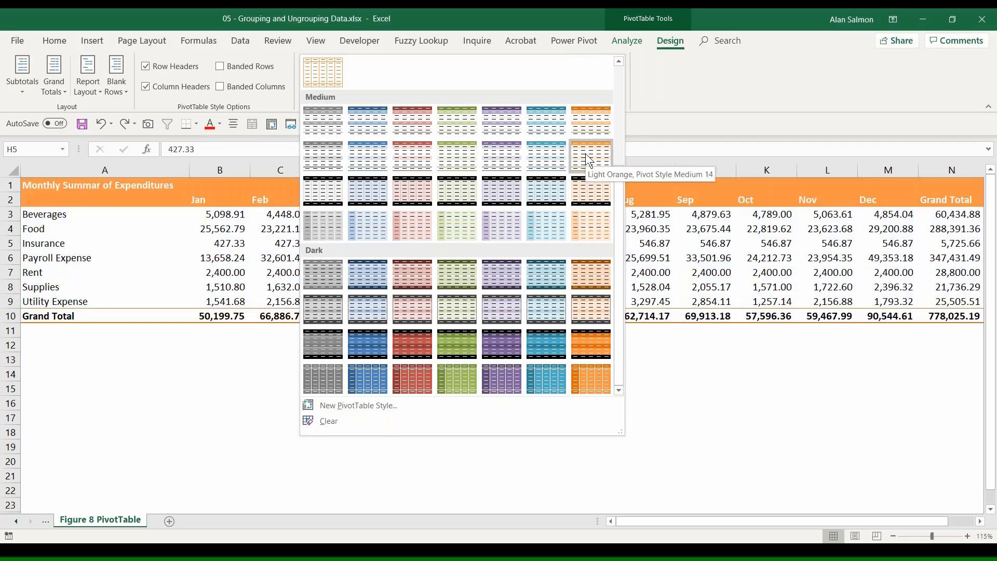
{"action": "left_click", "coordinate": [585, 154]}
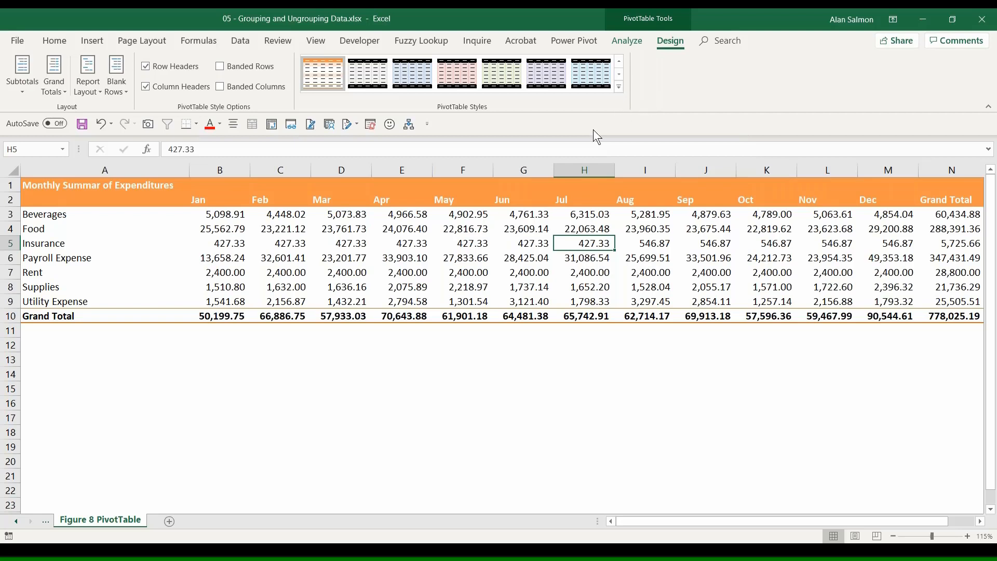
Turn on banded rows and banded columns for the PivotTable, keeping column headers and the Light Orange, Pivot Style Medium 14 style.
{"action": "left_click", "coordinate": [145, 86]}
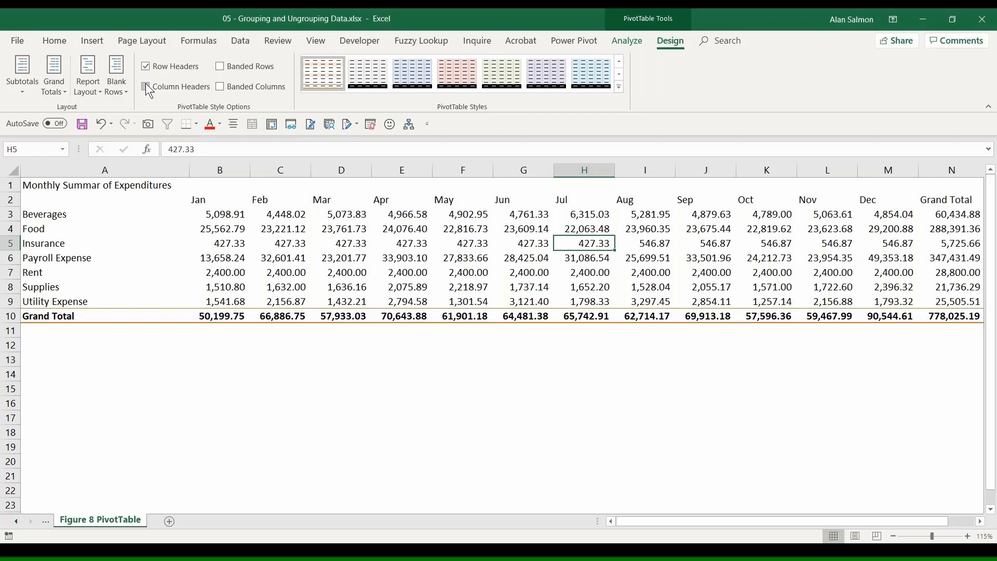
{"action": "left_click", "coordinate": [146, 87]}
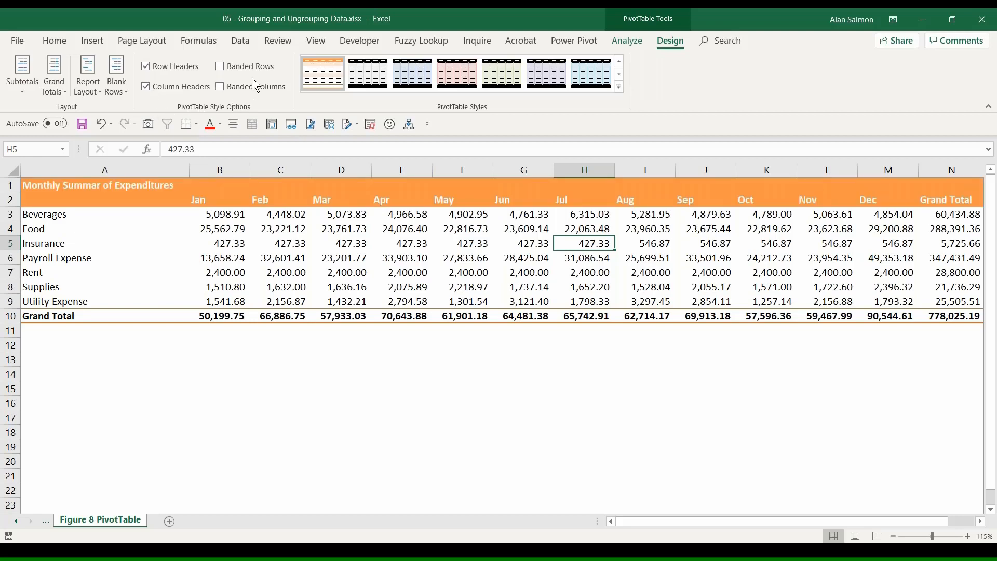
{"action": "left_click", "coordinate": [220, 66]}
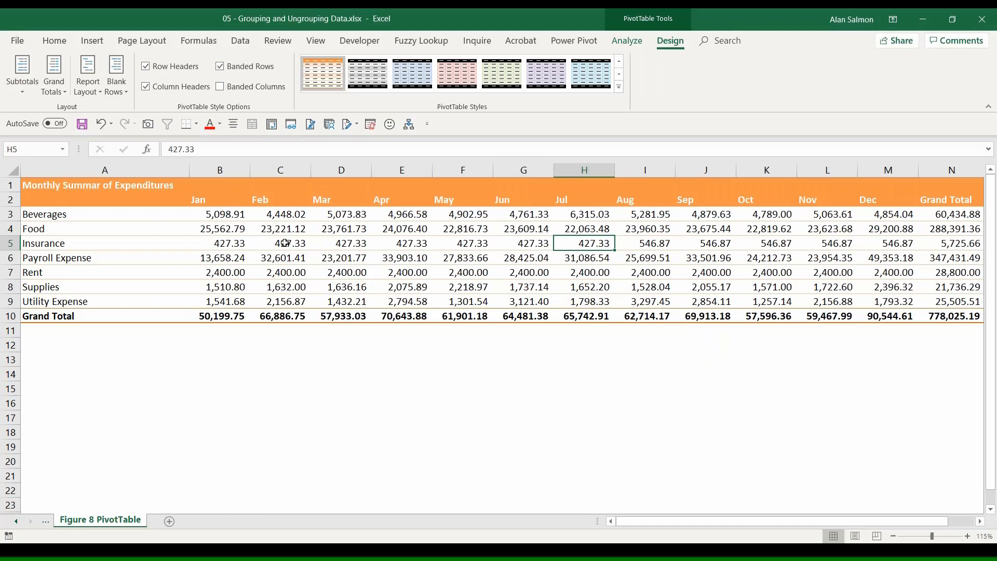
{"action": "left_click", "coordinate": [221, 87]}
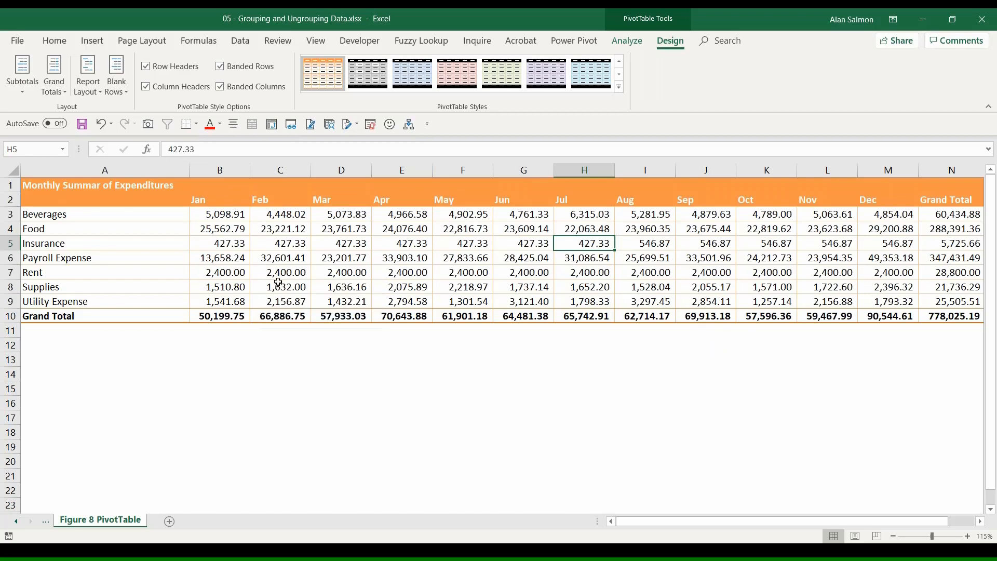
{"action": "left_click", "coordinate": [451, 69]}
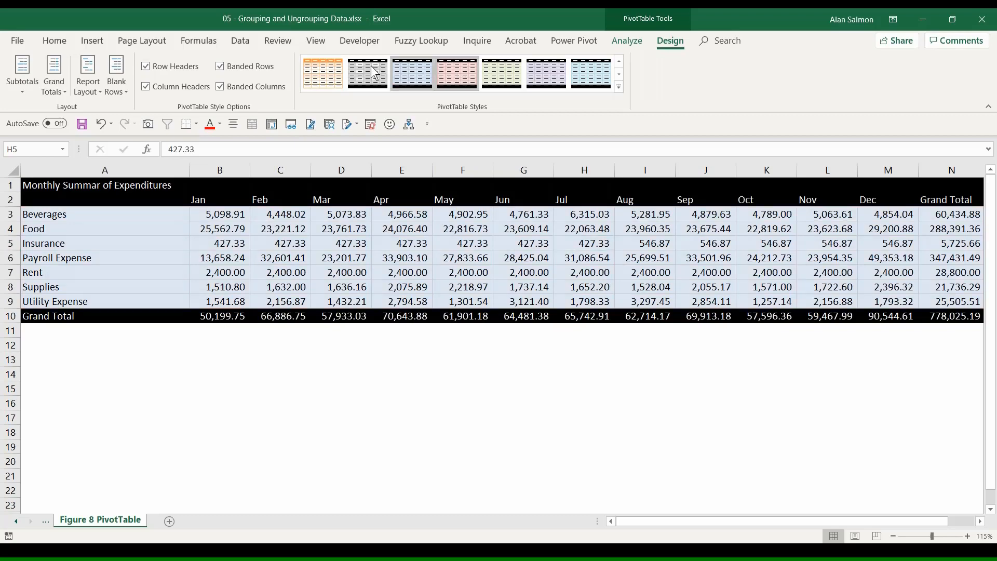
{"action": "left_click", "coordinate": [321, 71]}
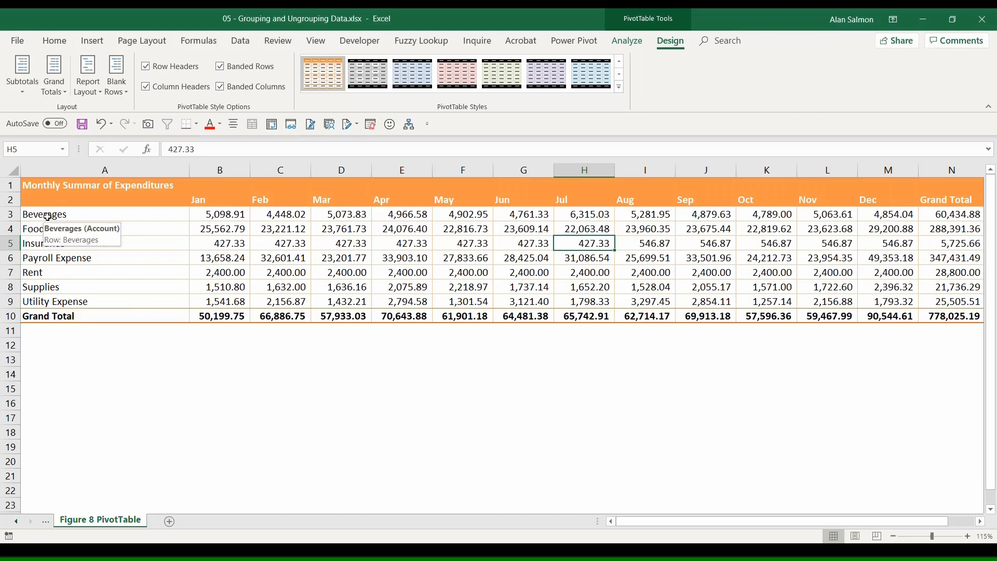
Group the Beverages and Food accounts in the PivotTable and name the group Products.
{"action": "left_click_drag", "start_coordinate": [47, 217], "coordinate": [48, 233]}
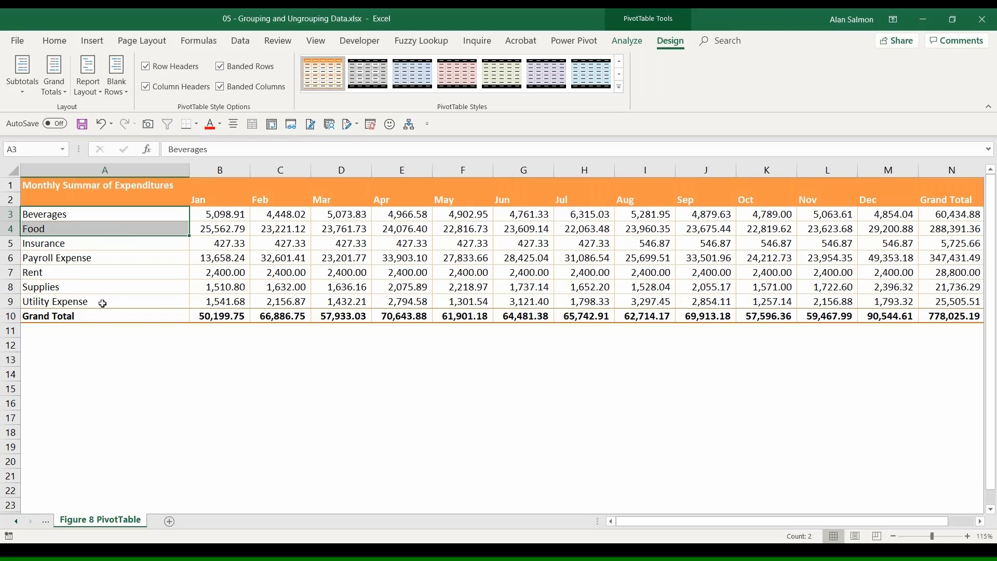
{"action": "right_click", "coordinate": [109, 216]}
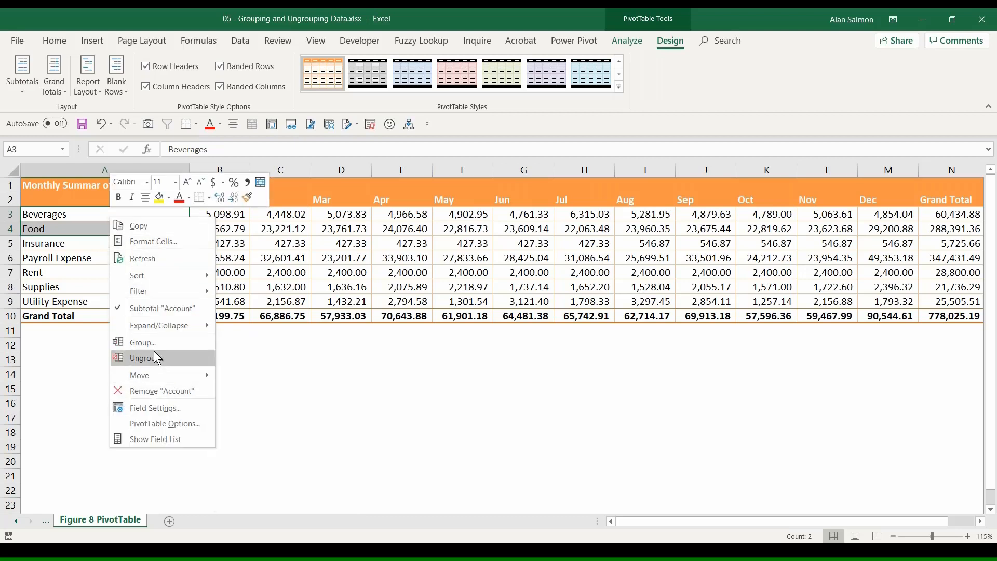
{"action": "left_click", "coordinate": [142, 343]}
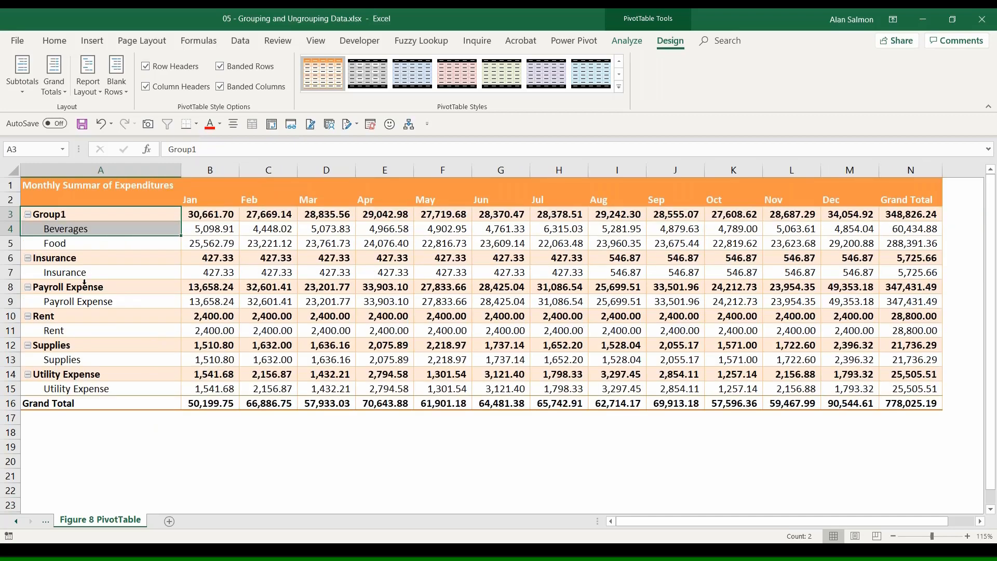
{"action": "left_click", "coordinate": [58, 218]}
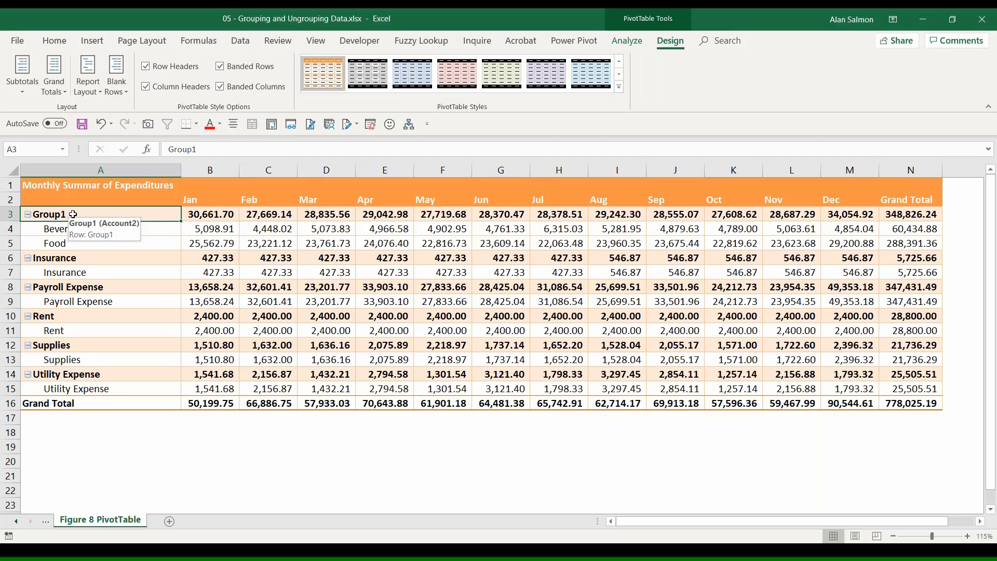
{"action": "type", "text": "Prod"}
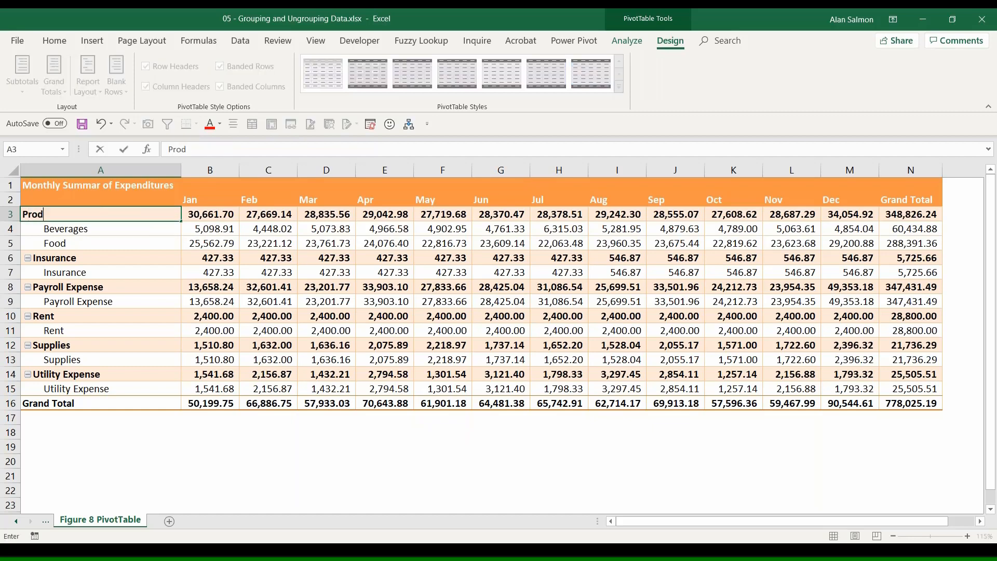
{"action": "type", "text": "ucts"}
Group the Insurance, Rent and Utility Expense accounts in the PivotTable.
{"action": "left_click", "coordinate": [63, 258]}
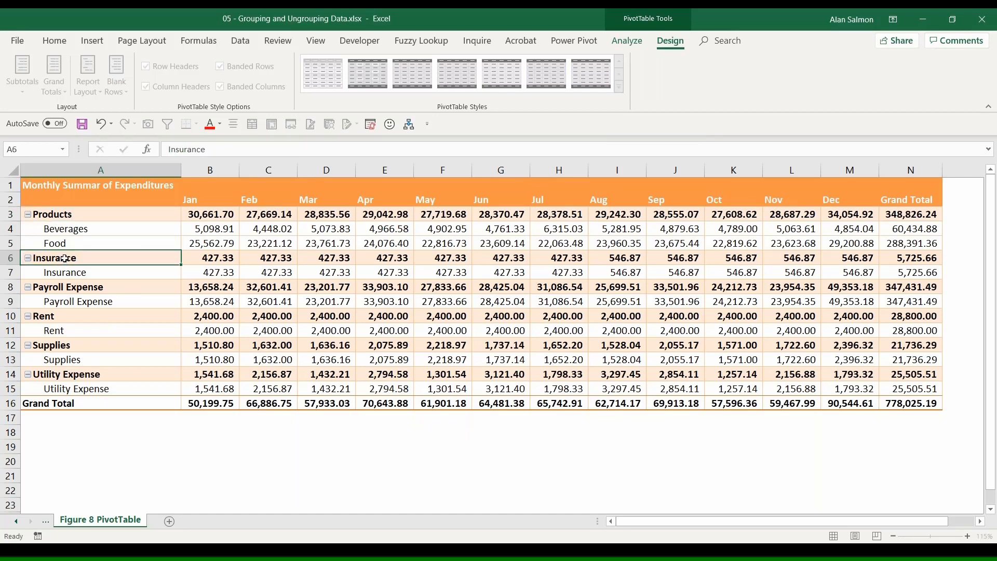
{"action": "left_click", "coordinate": [60, 317], "text": "ctrl"}
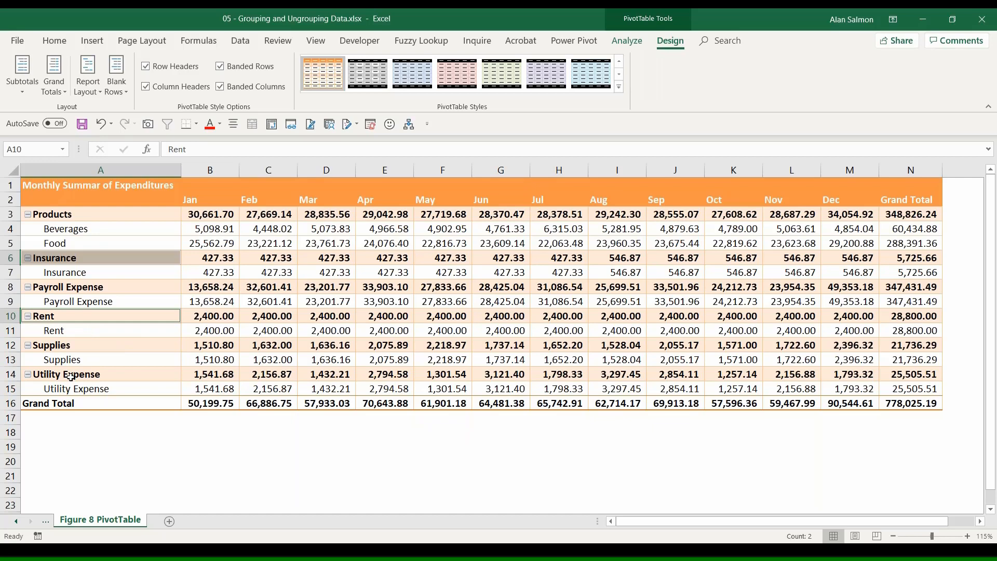
{"action": "left_click", "coordinate": [71, 374], "text": "ctrl"}
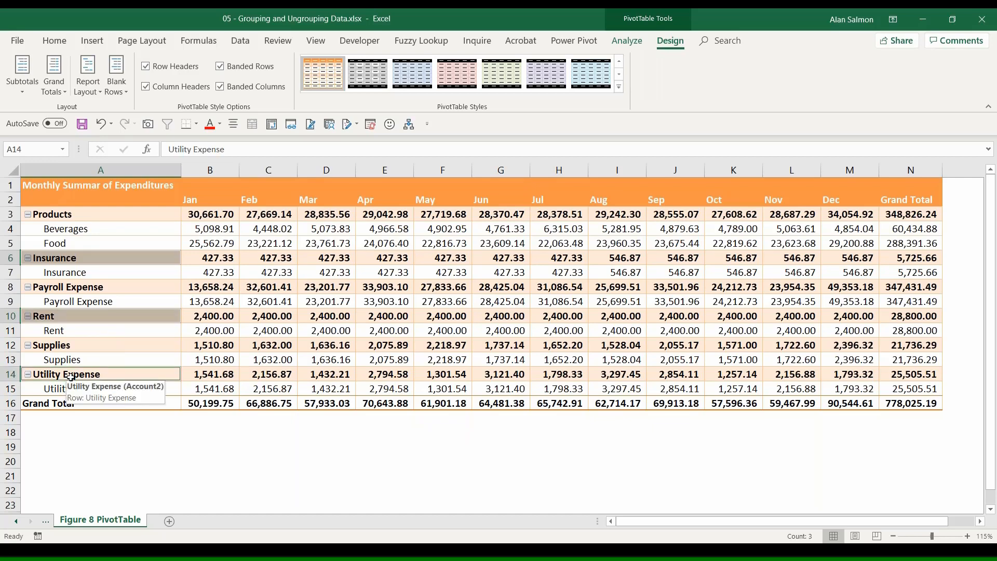
{"action": "right_click", "coordinate": [99, 258]}
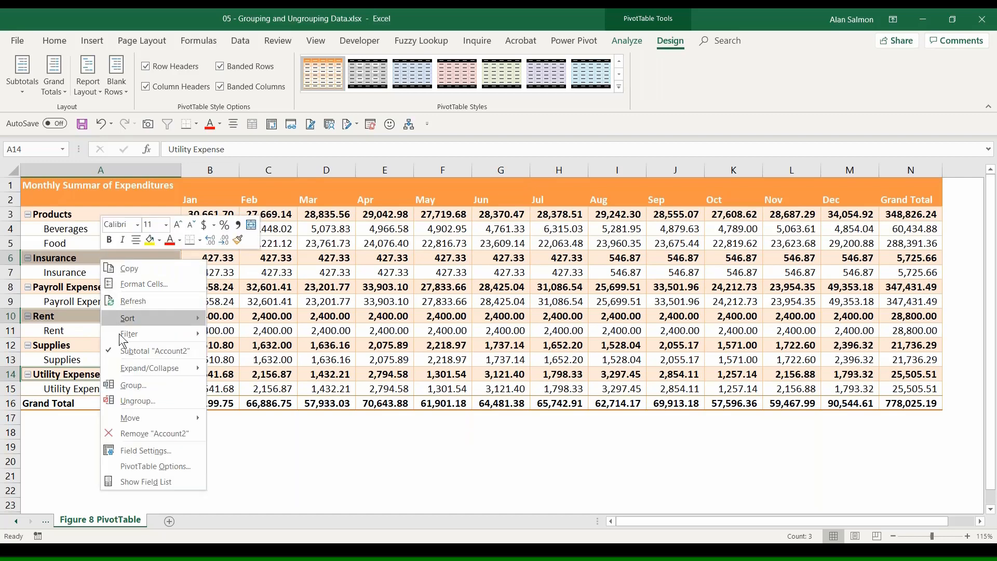
{"action": "left_click", "coordinate": [138, 385]}
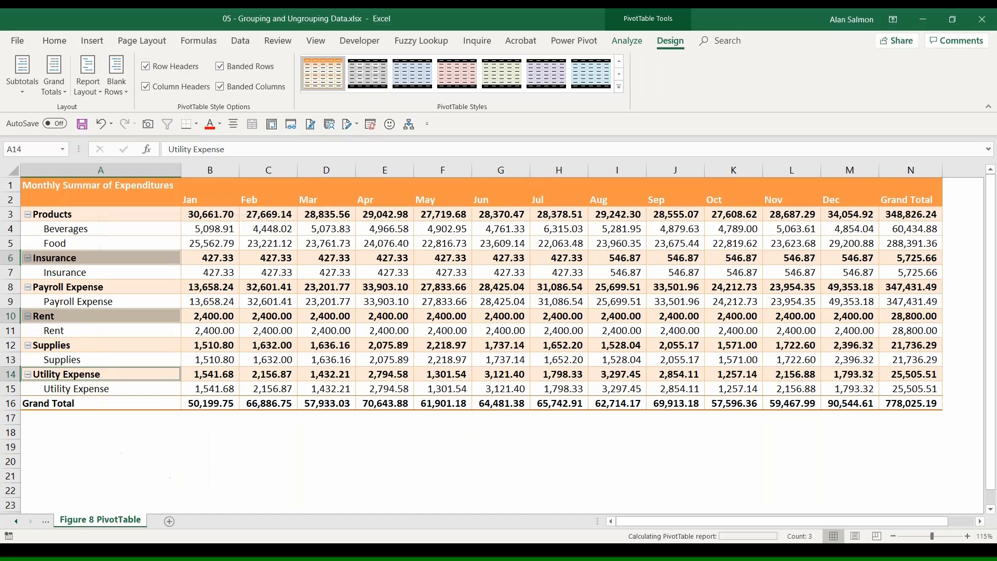
Rename the group containing Insurance, Rent and Utility Expense as Fixed Costs.
{"action": "left_click", "coordinate": [67, 259]}
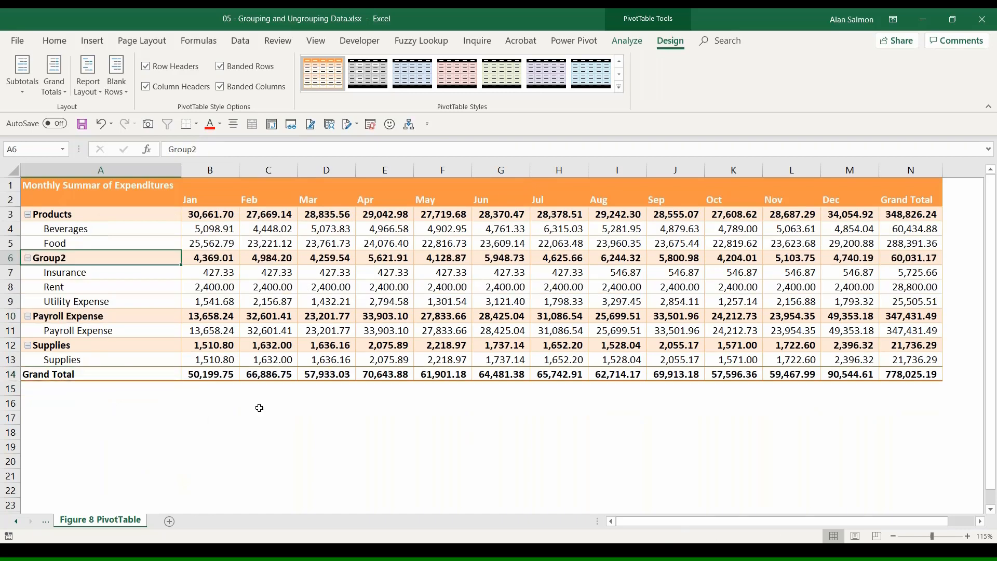
{"action": "type", "text": "Fixed"}
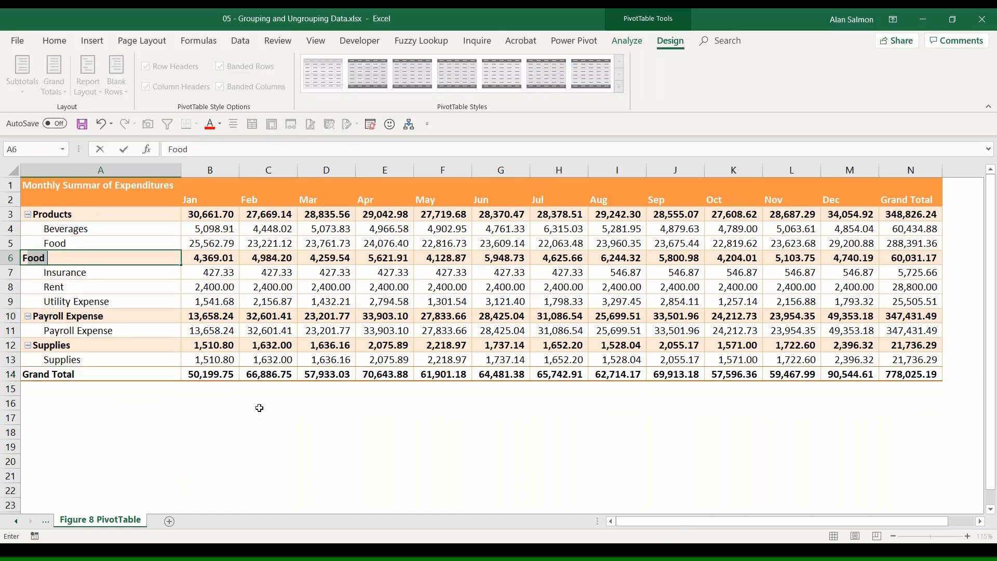
{"action": "type", "text": " C"}
{"action": "type", "text": "ps"}
{"action": "key", "text": "BackSpace"}
{"action": "key", "text": "BackSpace"}
{"action": "type", "text": "osts"}
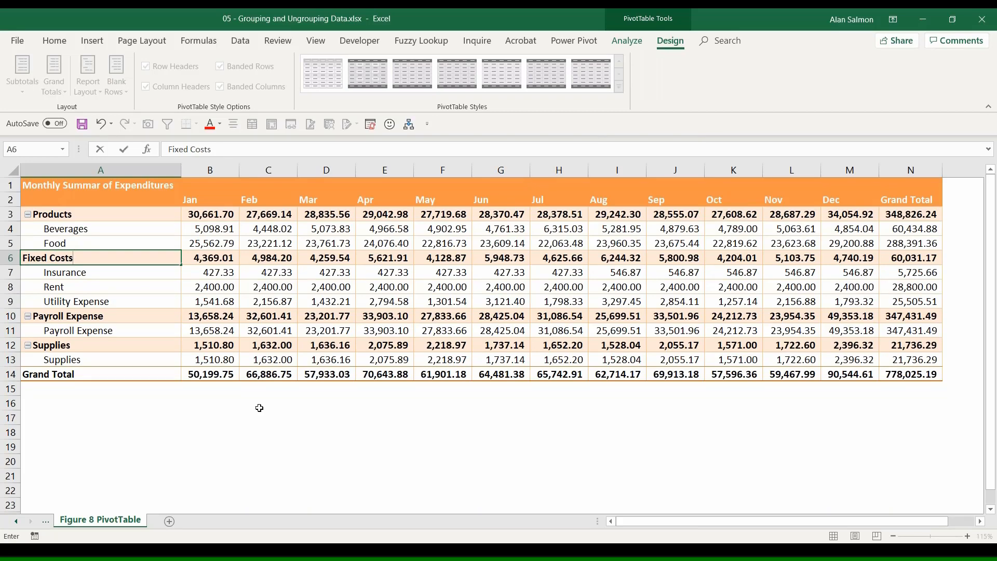
Group the PivotTable's date columns by Quarters only, with Months deselected.
{"action": "left_click", "coordinate": [206, 193]}
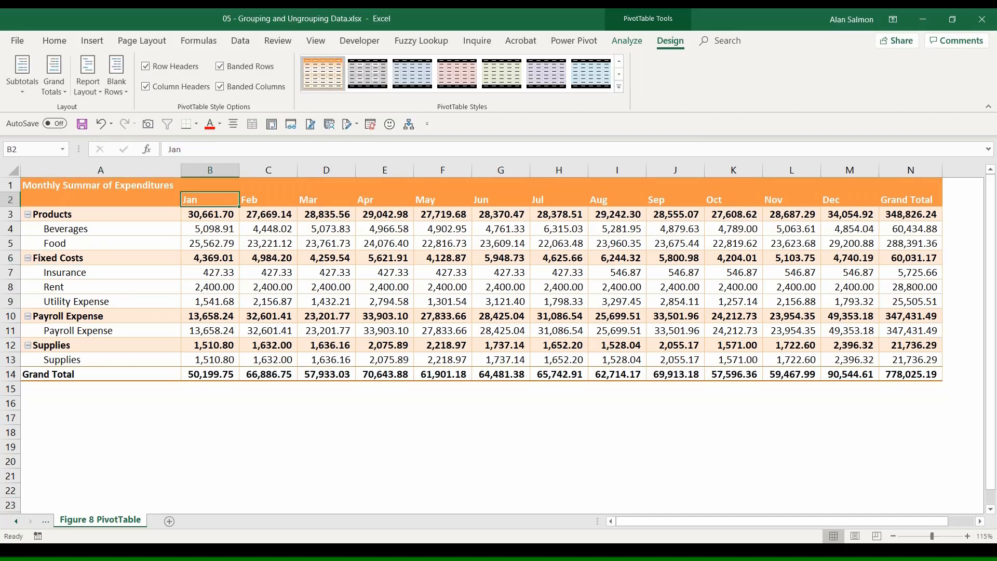
{"action": "right_click", "coordinate": [208, 200]}
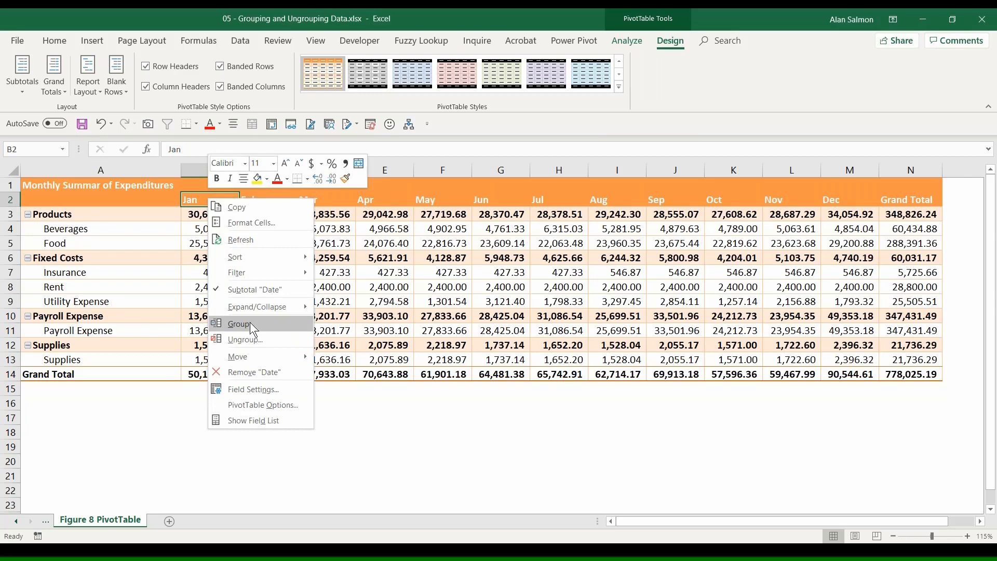
{"action": "left_click", "coordinate": [250, 323]}
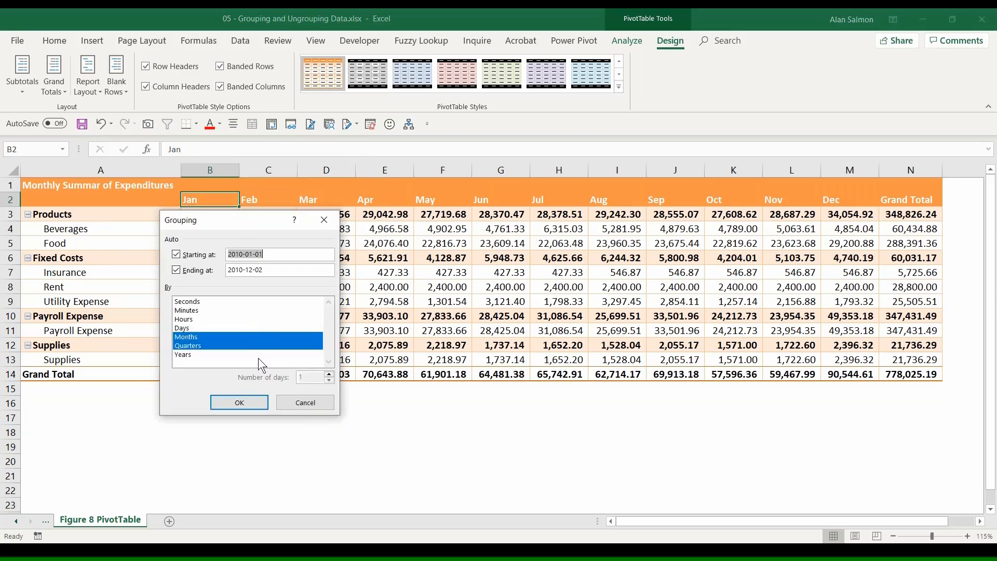
{"action": "left_click", "coordinate": [195, 344]}
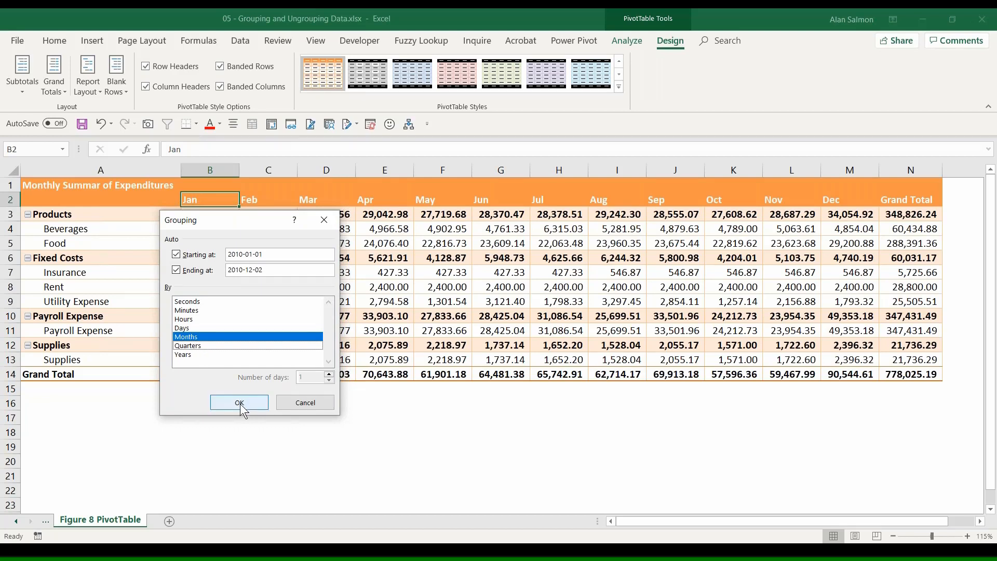
{"action": "left_click", "coordinate": [195, 346]}
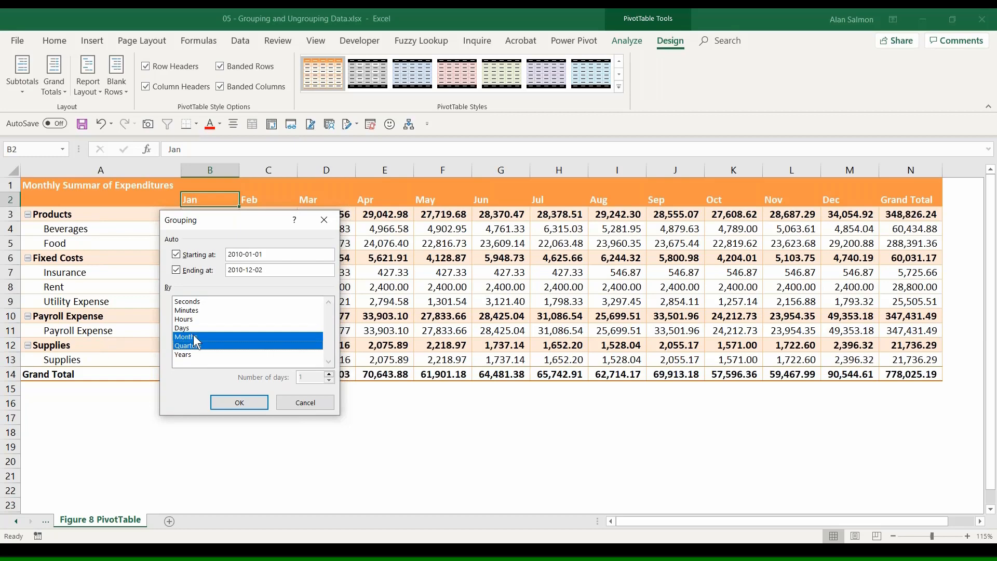
{"action": "left_click", "coordinate": [195, 337]}
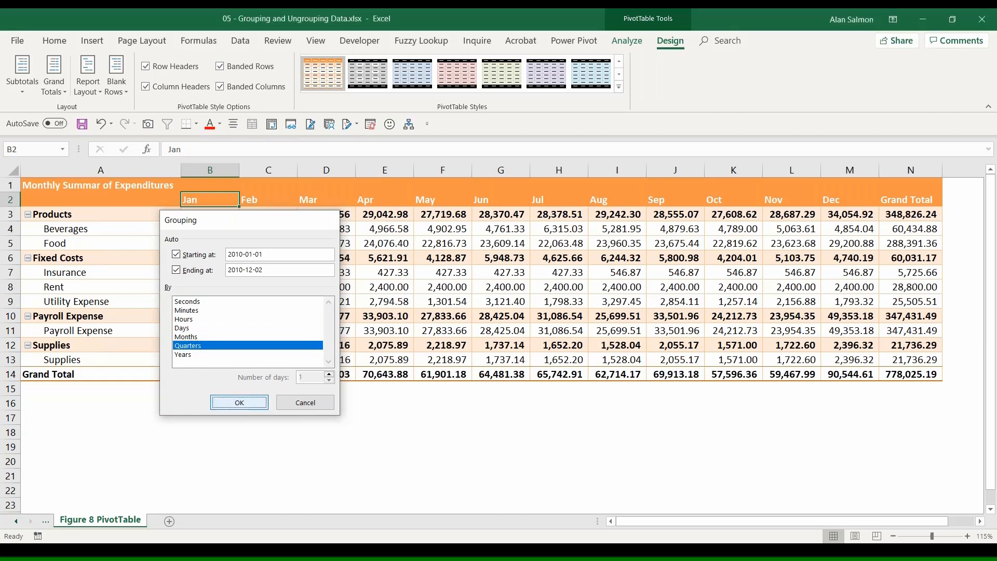
{"action": "left_click", "coordinate": [239, 402]}
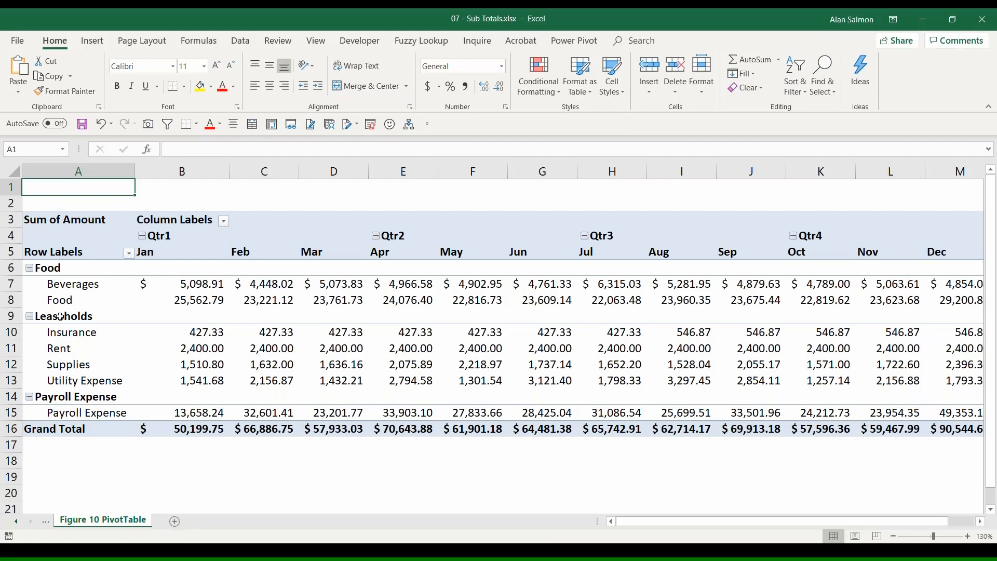
Apply the Compact Form report layout to the PivotTable in the Sub Totals workbook.
{"action": "left_click", "coordinate": [481, 283]}
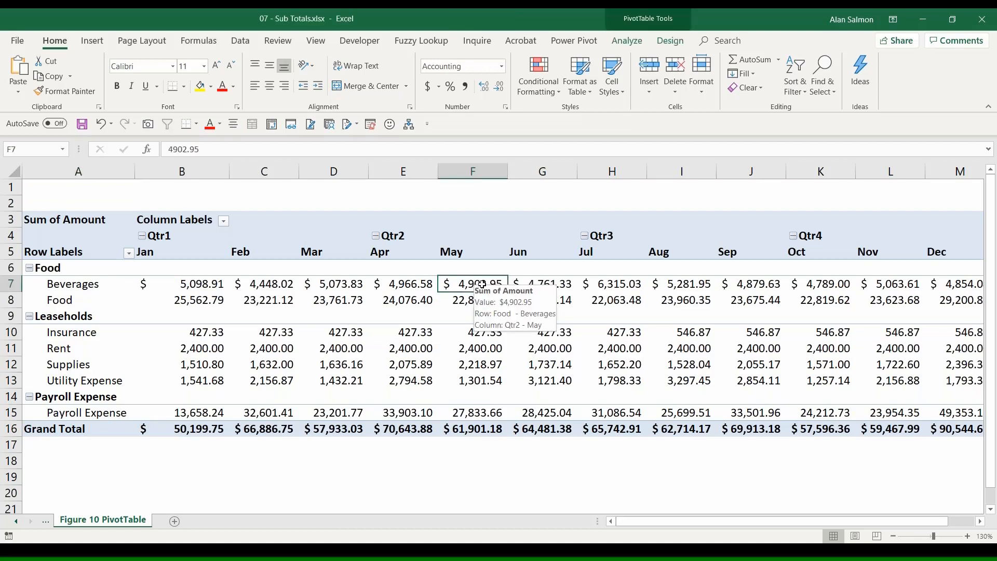
{"action": "left_click", "coordinate": [652, 21]}
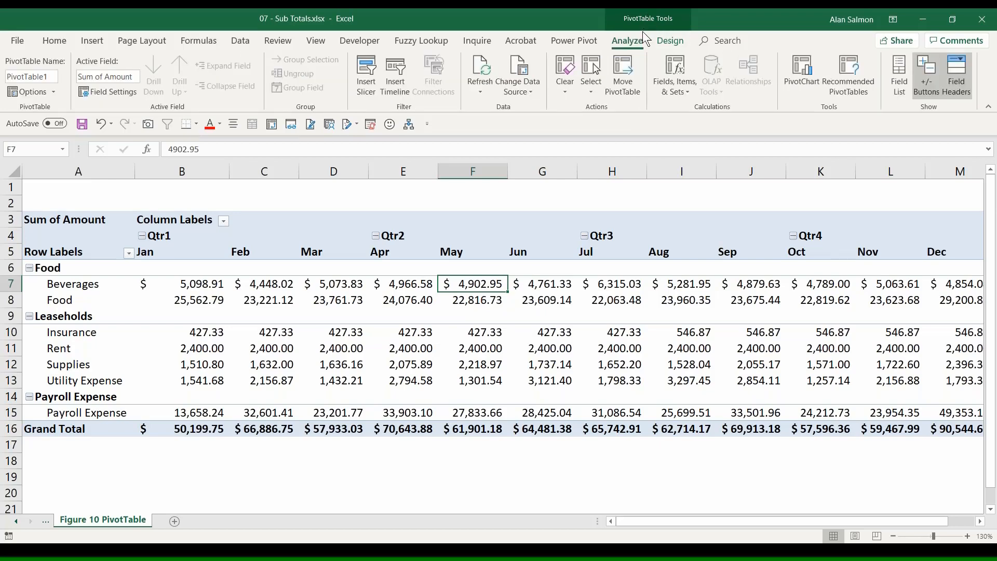
{"action": "left_click", "coordinate": [669, 41]}
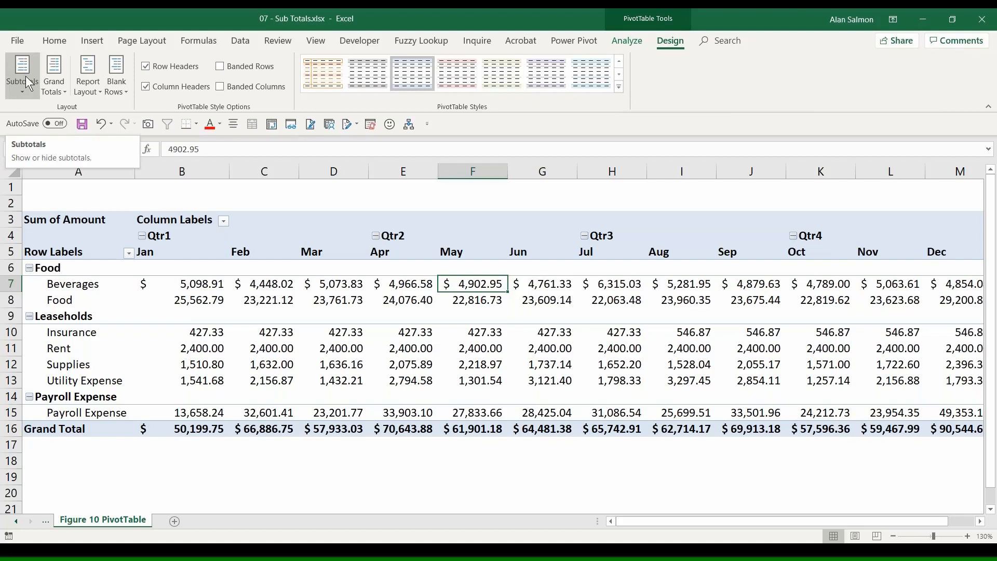
{"action": "left_click", "coordinate": [95, 90]}
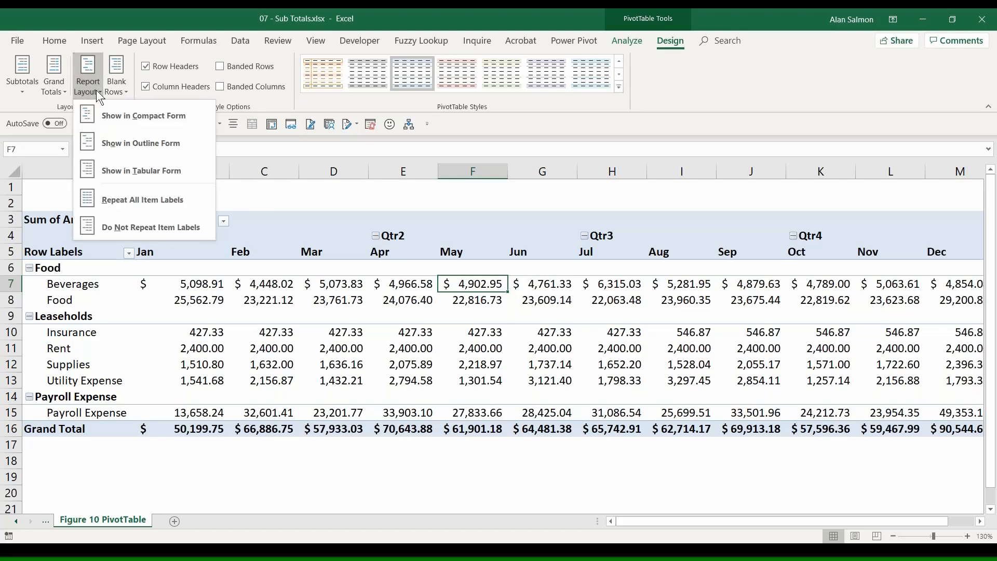
{"action": "left_click", "coordinate": [106, 118]}
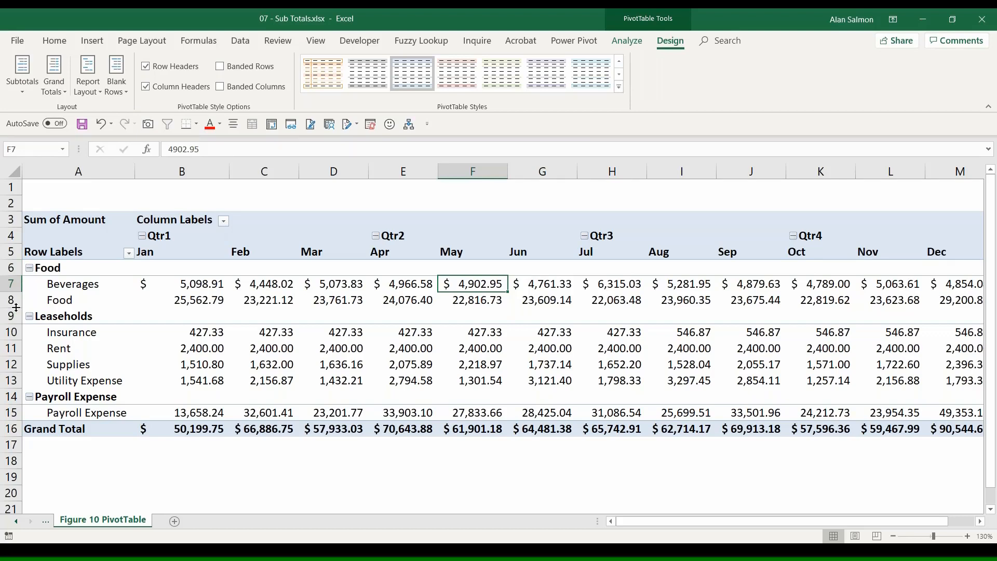
Switch the PivotTable's report layout to Outline Form and finally to Tabular Form.
{"action": "left_click", "coordinate": [88, 75]}
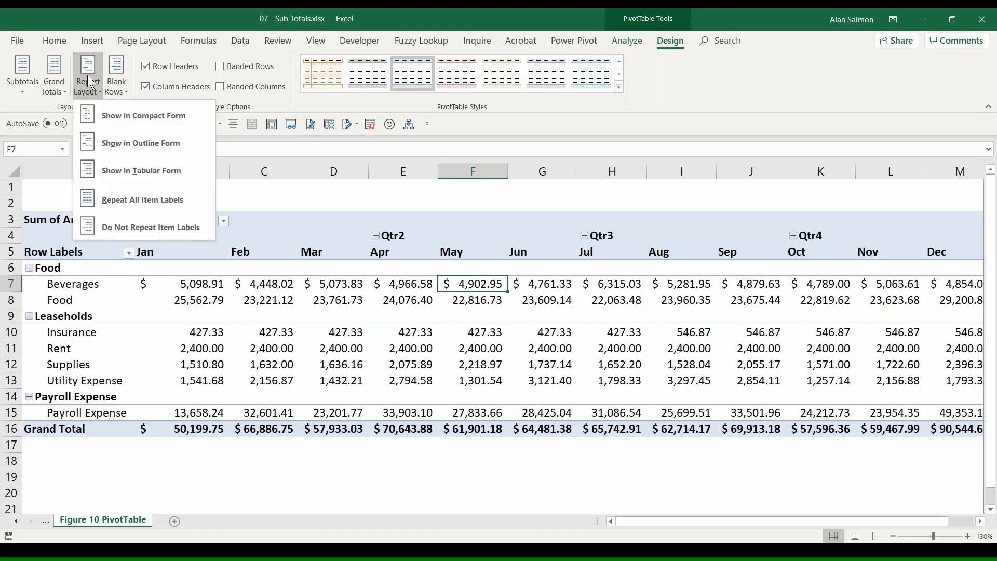
{"action": "left_click", "coordinate": [140, 144]}
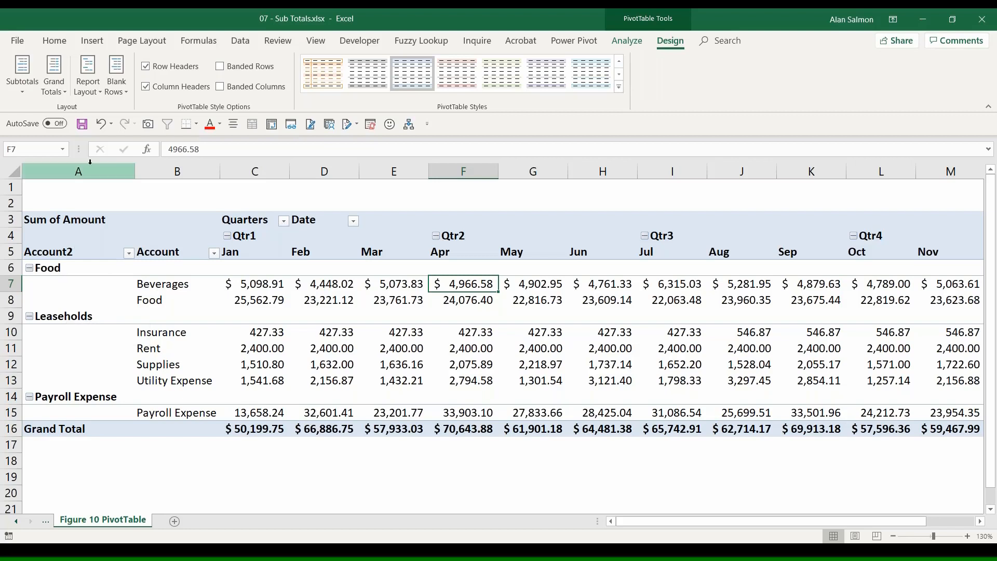
{"action": "left_click", "coordinate": [97, 92]}
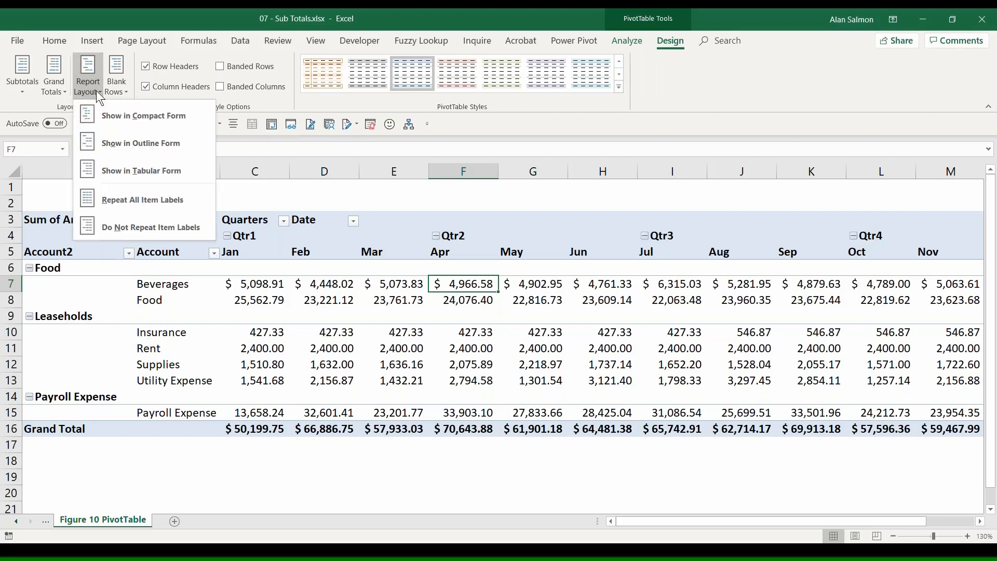
{"action": "left_click", "coordinate": [132, 170]}
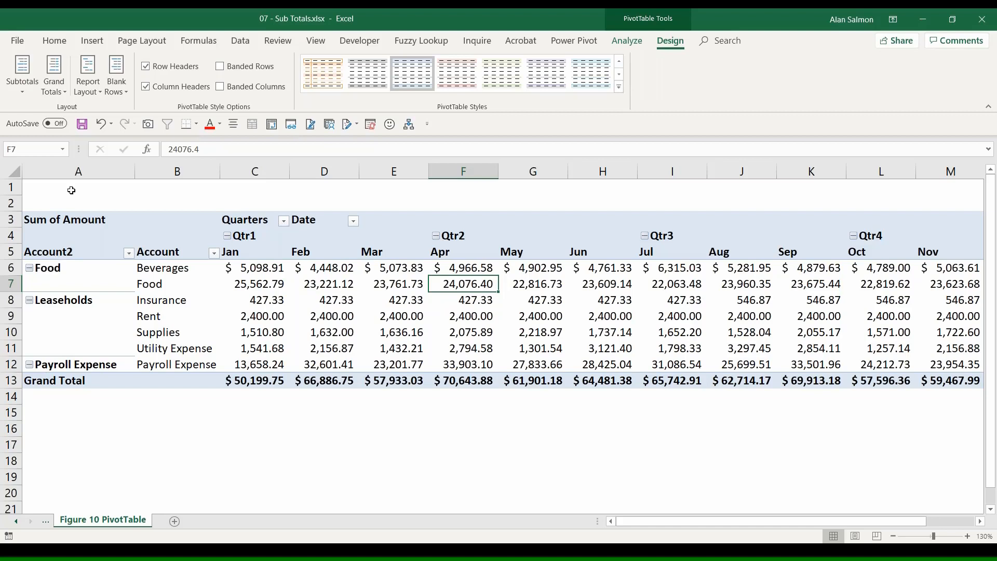
Turn the PivotTable's grand totals off for rows and columns, and turn them back on for both.
{"action": "left_click", "coordinate": [54, 78]}
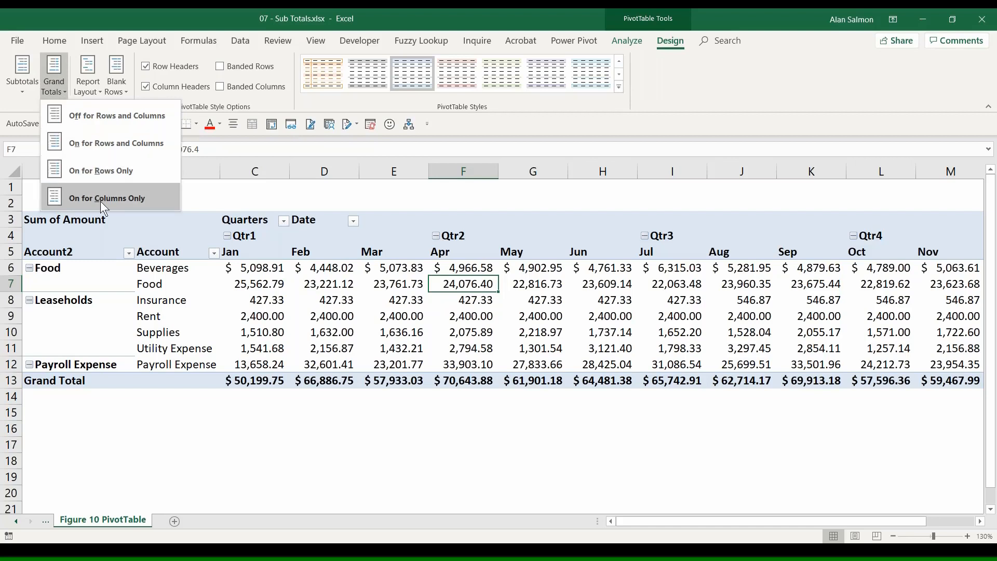
{"action": "left_click", "coordinate": [84, 116]}
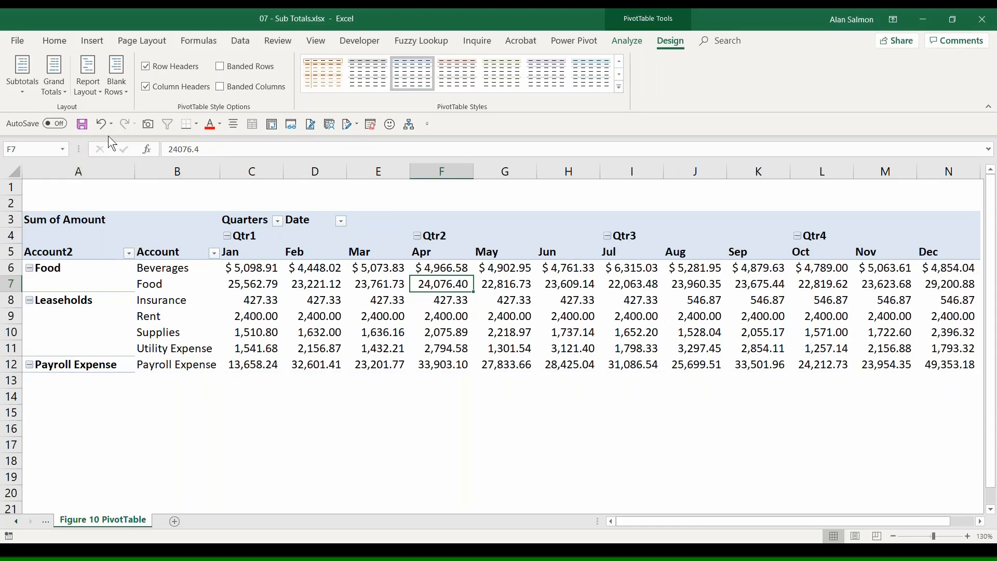
{"action": "left_click", "coordinate": [58, 72]}
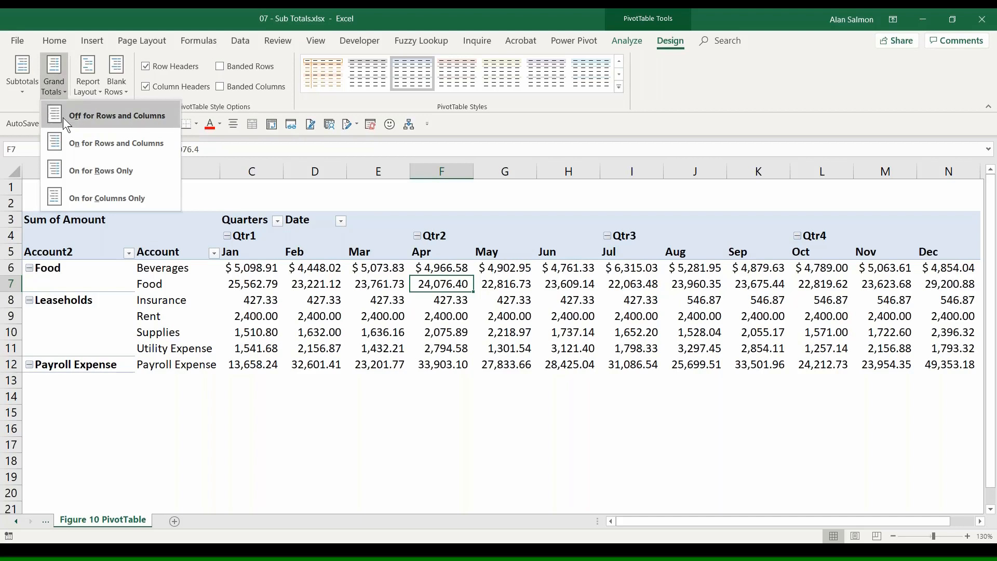
{"action": "left_click", "coordinate": [84, 149]}
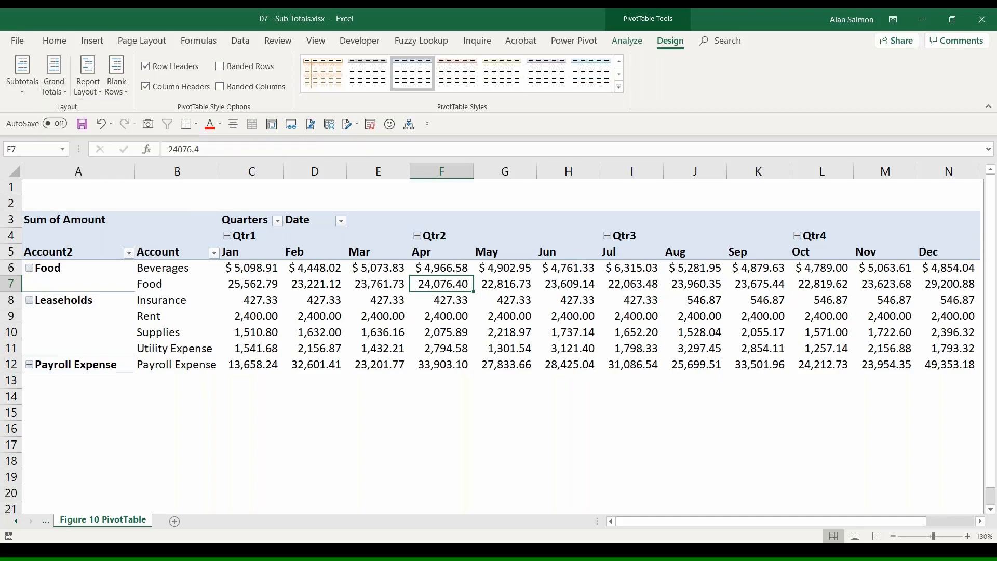
Set the PivotTable's grand totals to rows only, and switch them to columns only.
{"action": "left_click", "coordinate": [56, 83]}
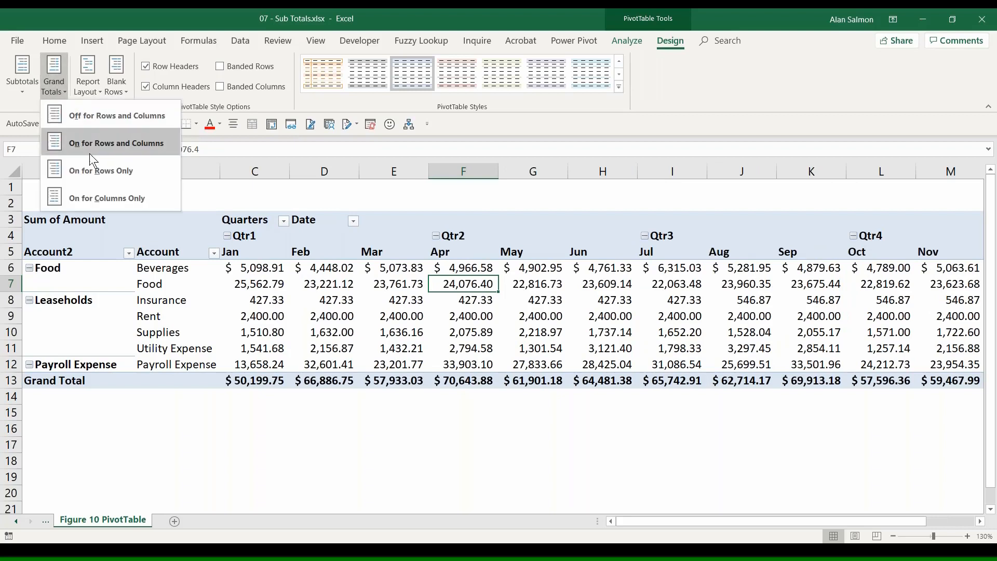
{"action": "left_click", "coordinate": [95, 171]}
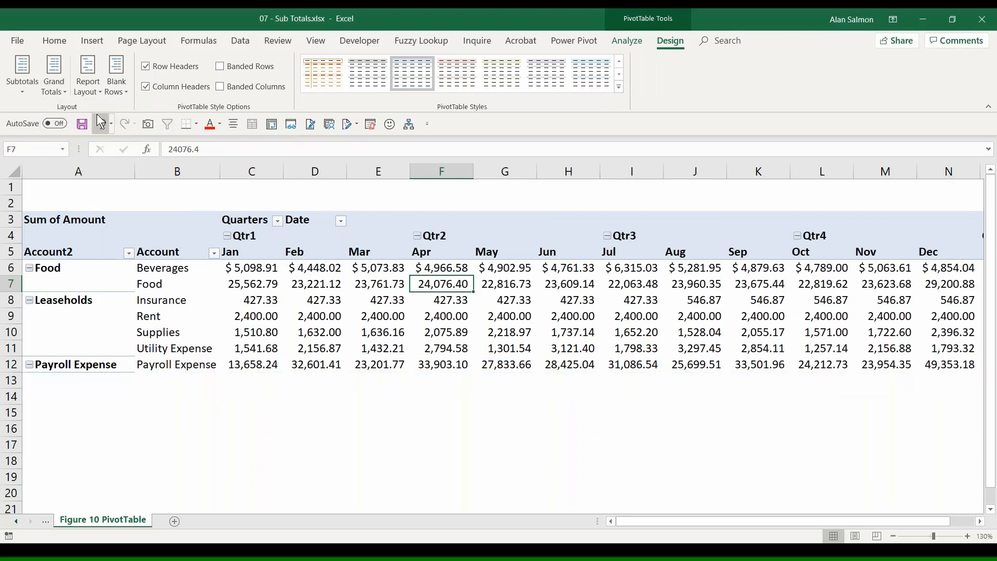
{"action": "left_click", "coordinate": [52, 70]}
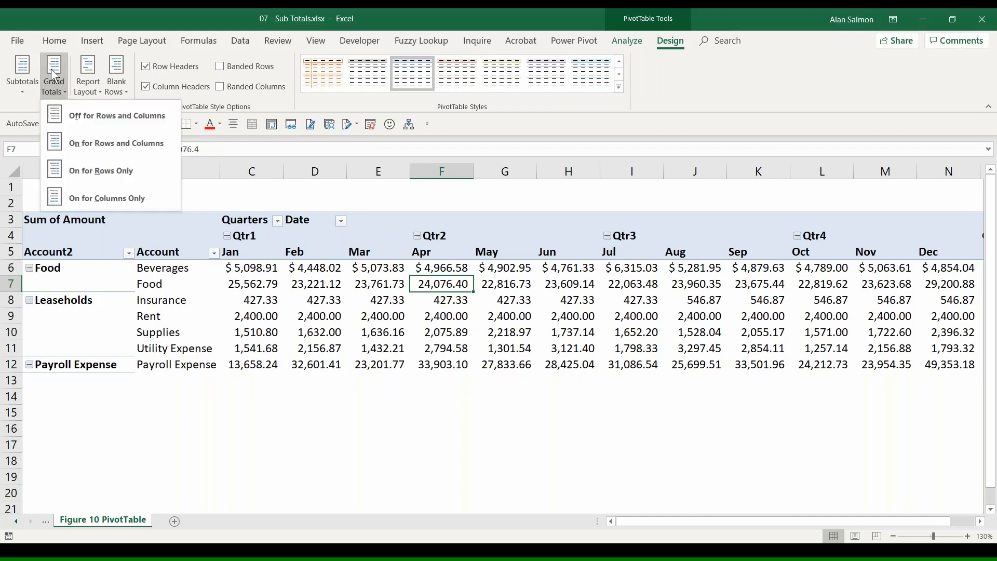
{"action": "left_click", "coordinate": [86, 201]}
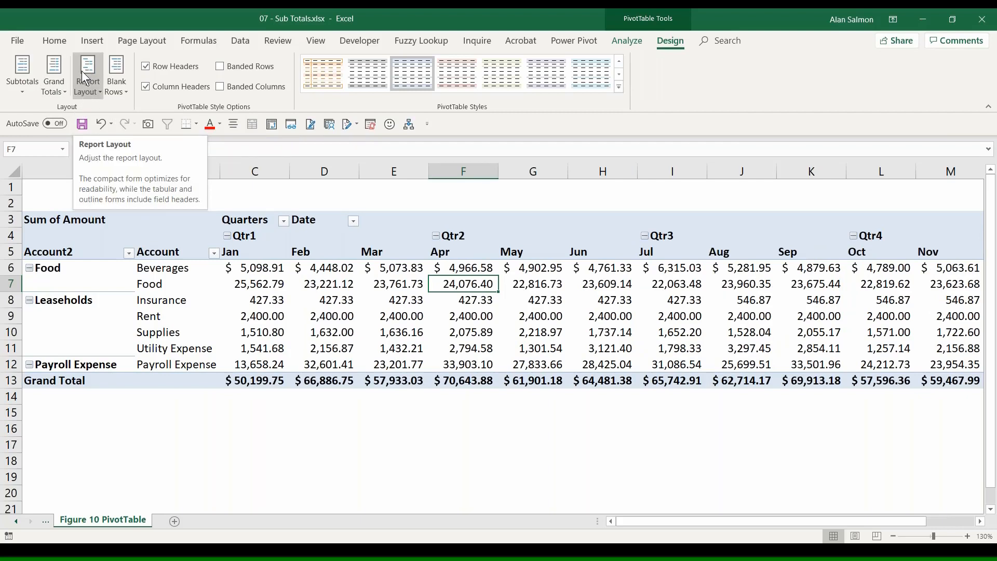
Turn on grand totals for rows and columns and show all subtotals at the bottom of each group.
{"action": "left_click", "coordinate": [48, 75]}
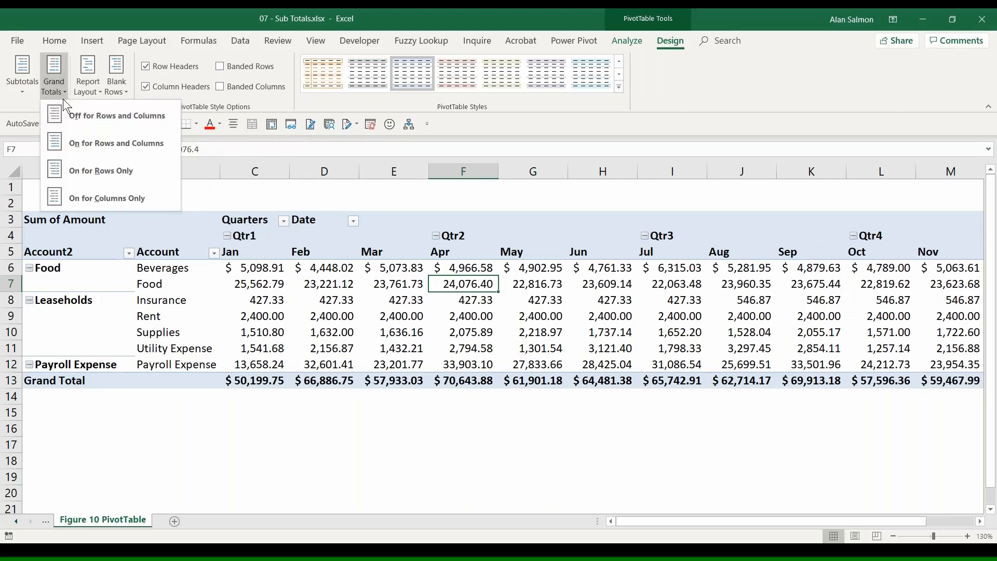
{"action": "left_click", "coordinate": [95, 142]}
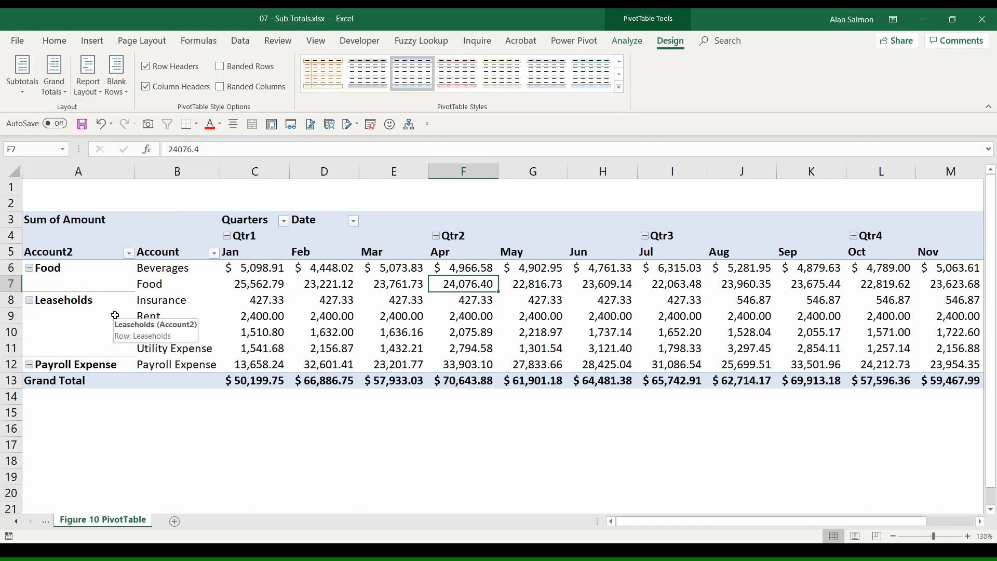
{"action": "left_click", "coordinate": [22, 66]}
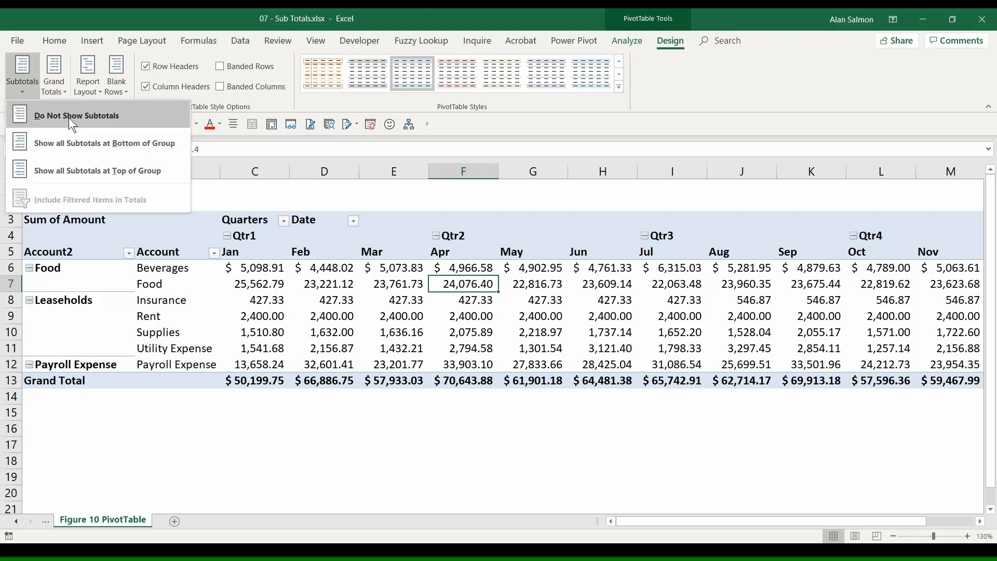
{"action": "left_click", "coordinate": [75, 149]}
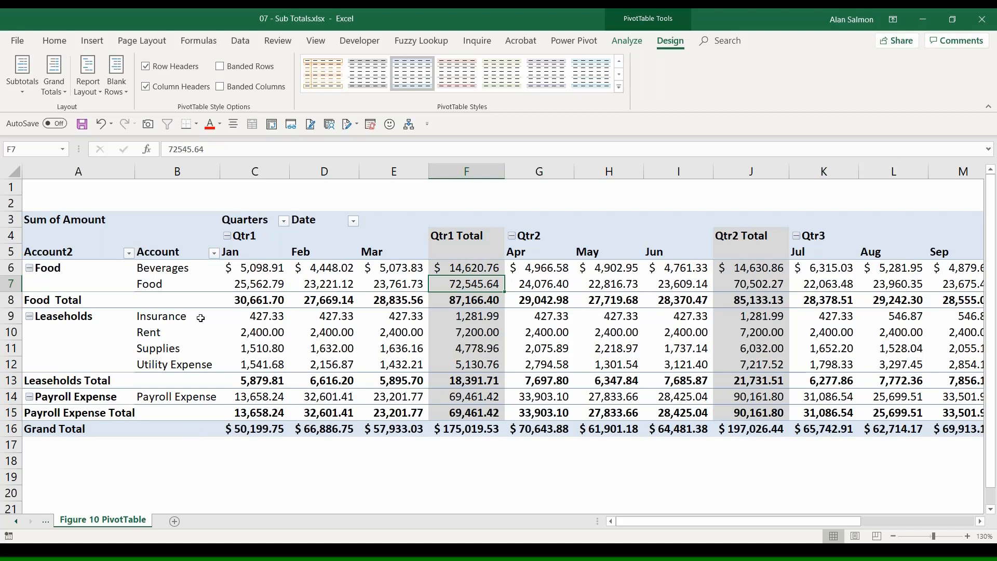
Collapse the Qtr1, Qtr2, Qtr3 and Qtr4 column groups to hide their months.
{"action": "mouse_move", "coordinate": [416, 298]}
{"action": "left_click", "coordinate": [227, 236]}
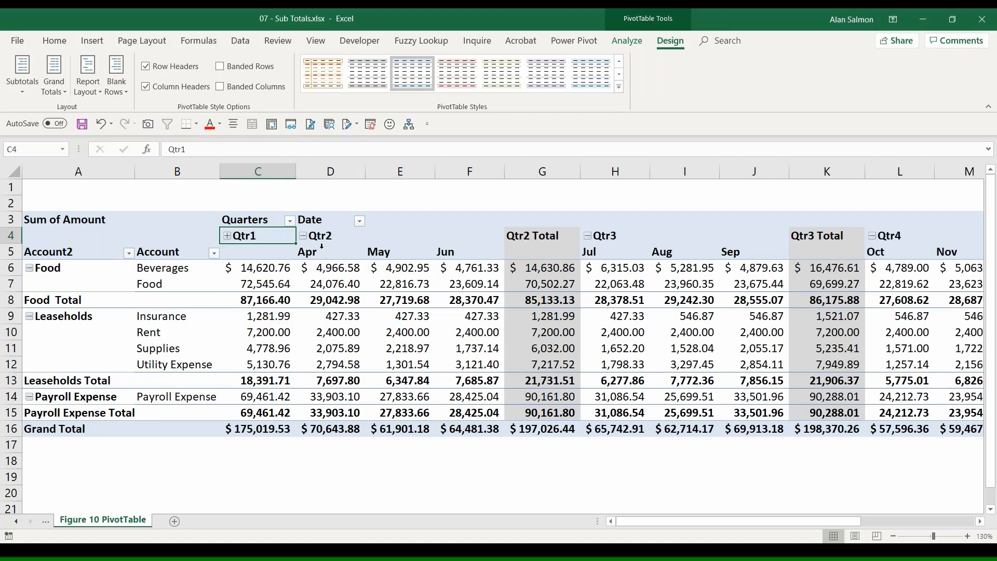
{"action": "left_click", "coordinate": [303, 237]}
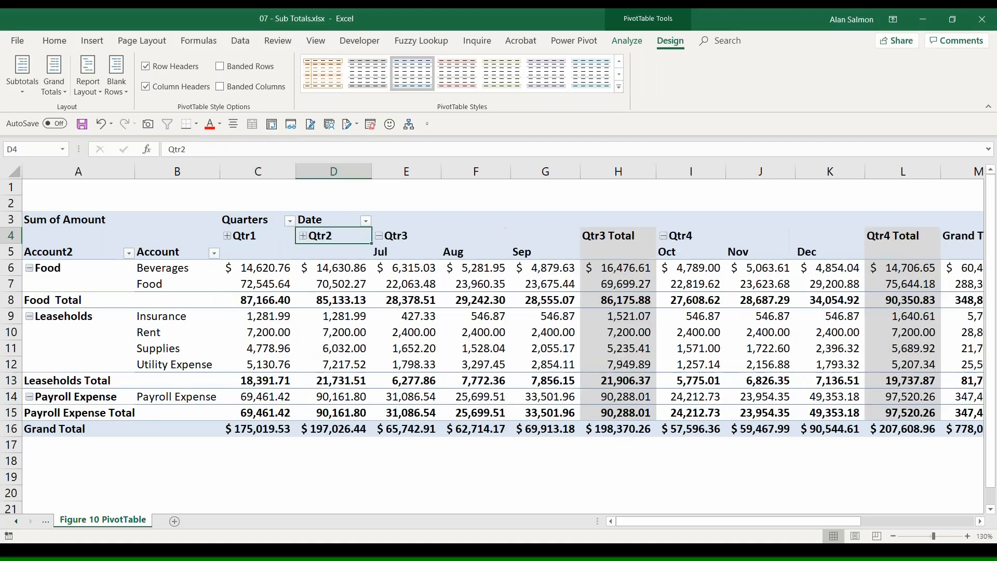
{"action": "left_click", "coordinate": [379, 236]}
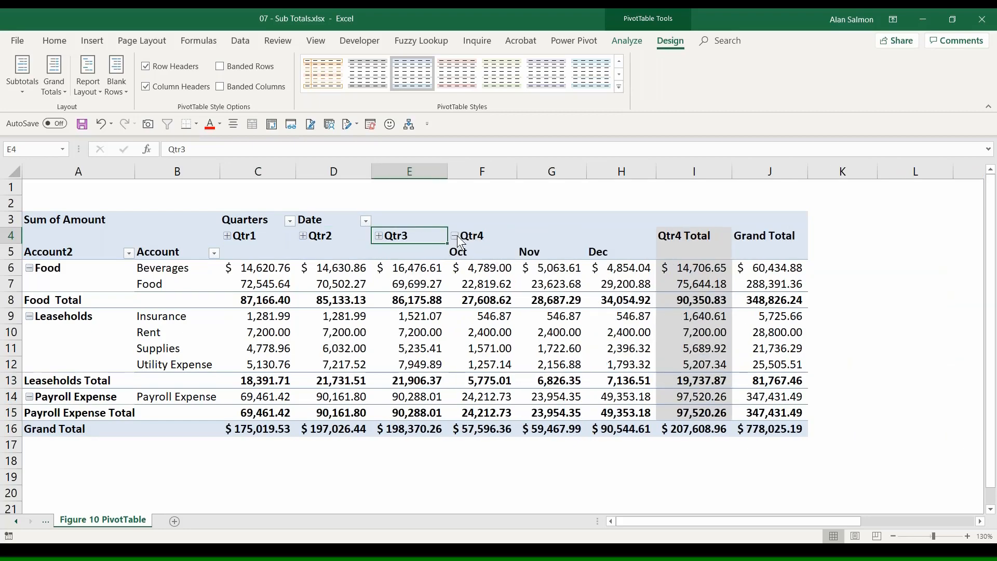
{"action": "left_click", "coordinate": [455, 237]}
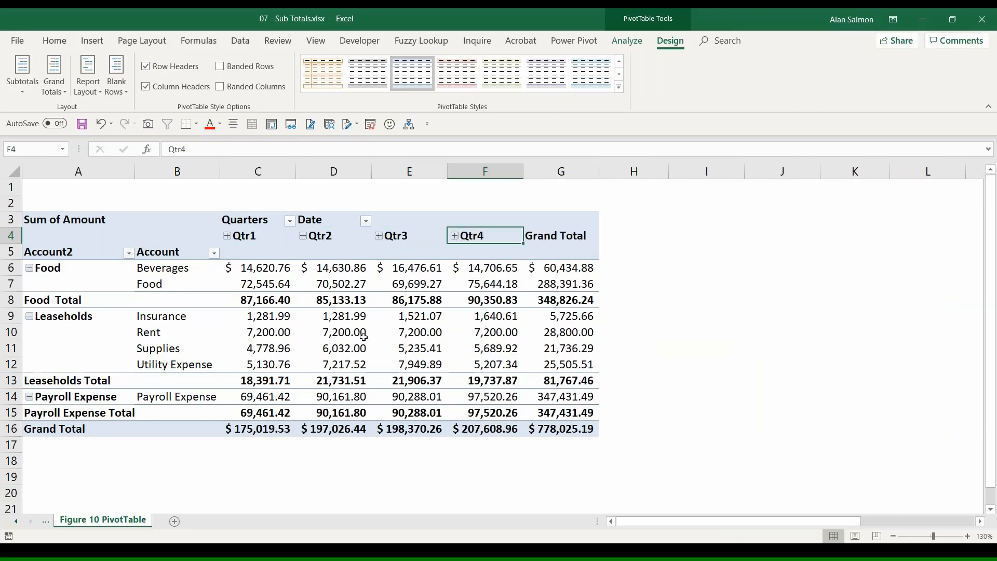
Show all subtotals at the top of each group and expand Qtr1 into its months.
{"action": "left_click", "coordinate": [23, 89]}
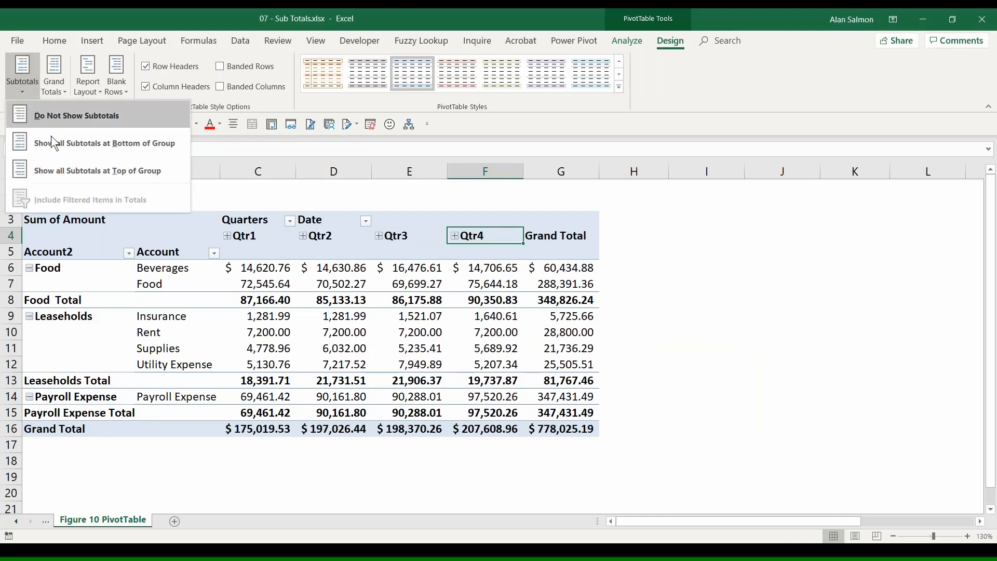
{"action": "left_click", "coordinate": [62, 168]}
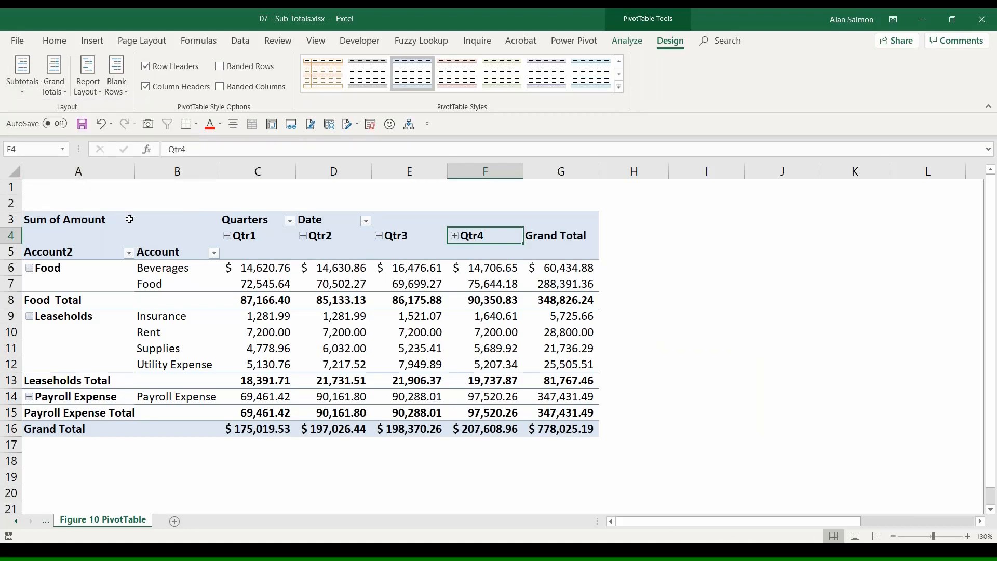
{"action": "left_click", "coordinate": [227, 236]}
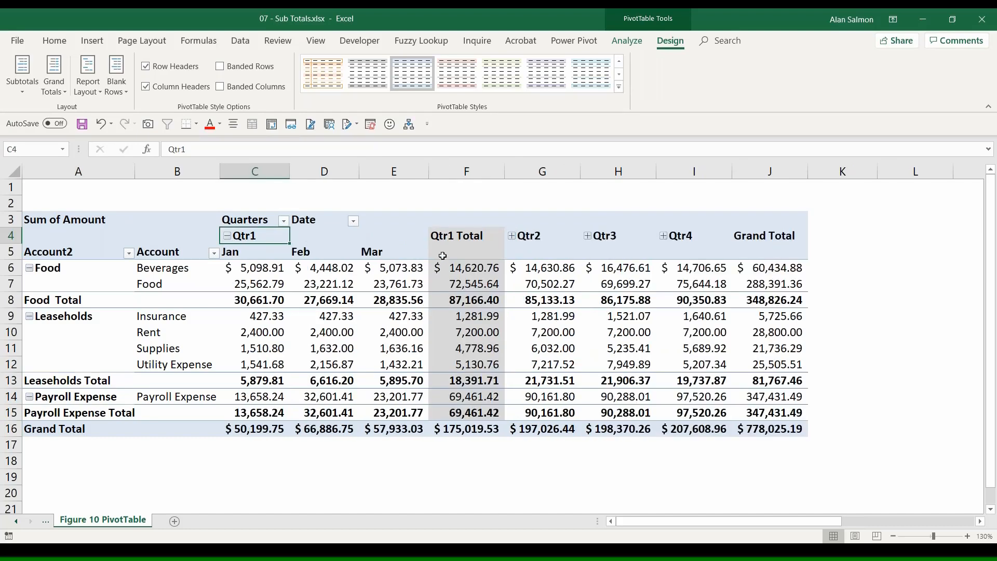
Expand Qtr2, Qtr3 and Qtr4 into their months and show all subtotals at the bottom of each group.
{"action": "left_click", "coordinate": [511, 236]}
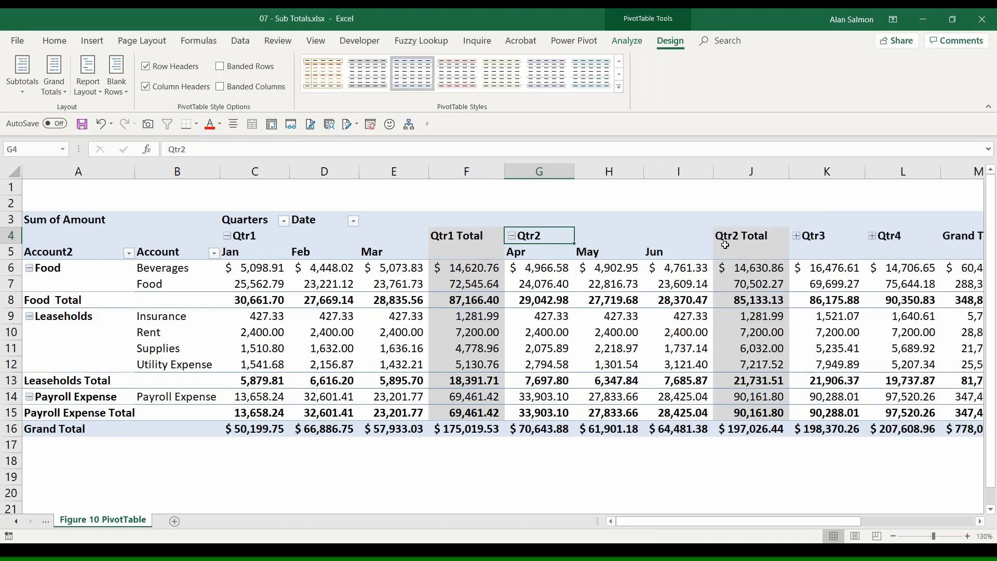
{"action": "left_click", "coordinate": [805, 239]}
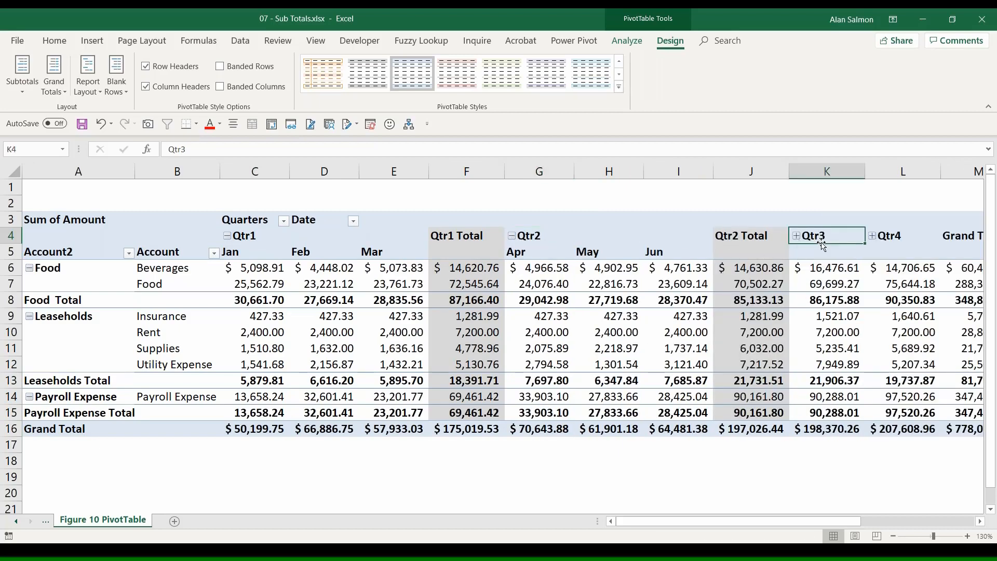
{"action": "left_click", "coordinate": [799, 237]}
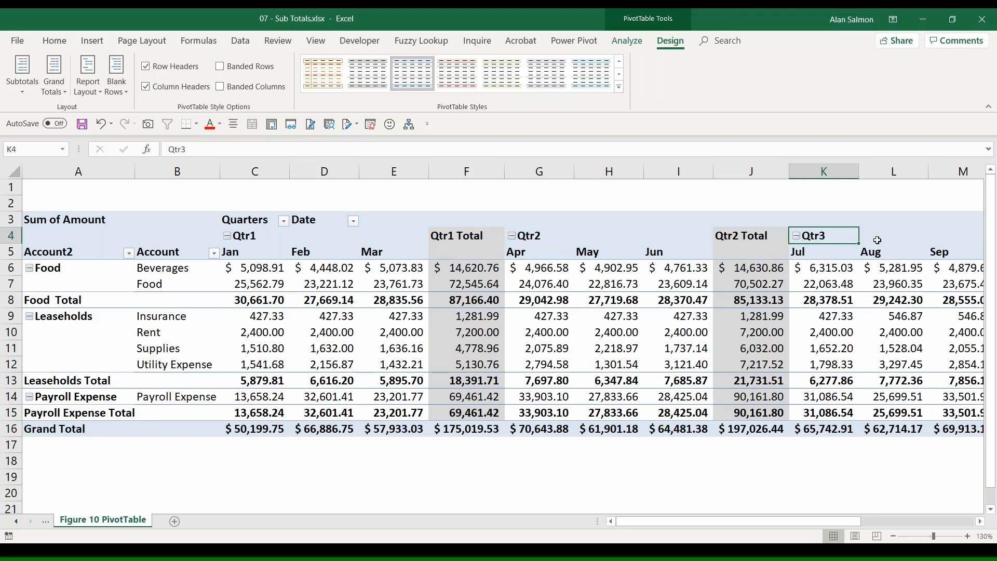
{"action": "left_click", "coordinate": [981, 521]}
{"action": "left_click", "coordinate": [981, 522]}
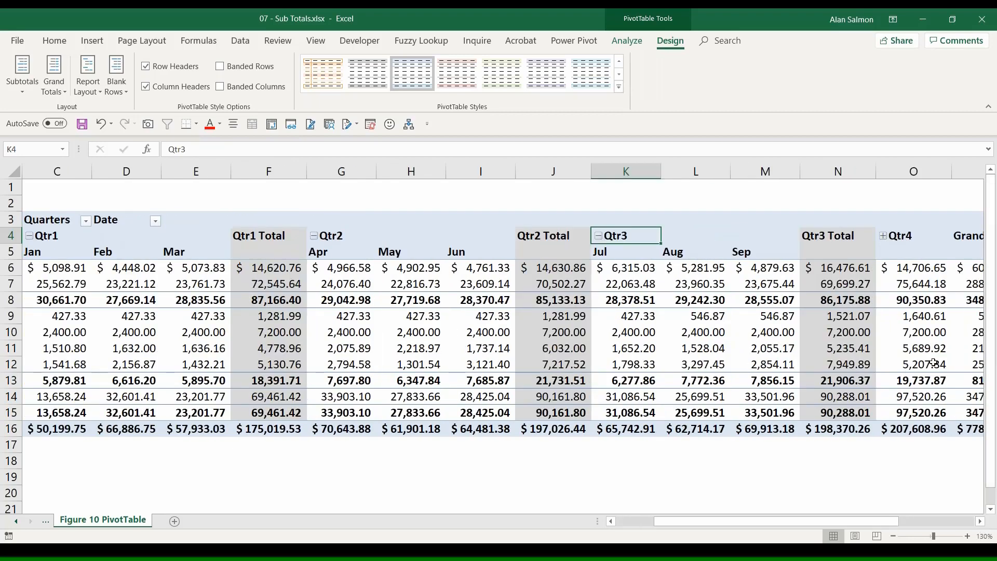
{"action": "left_click", "coordinate": [883, 238]}
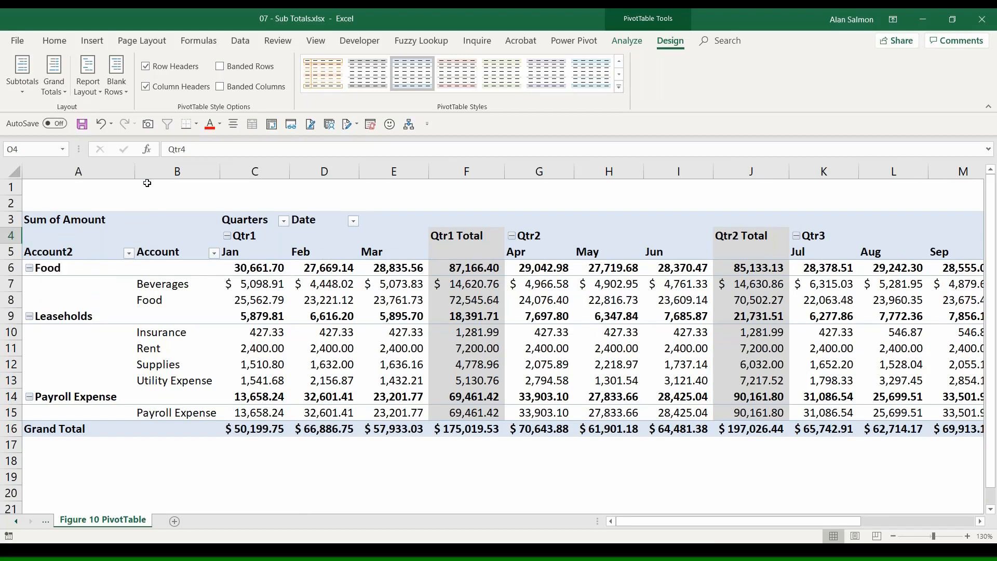
{"action": "left_click", "coordinate": [21, 90]}
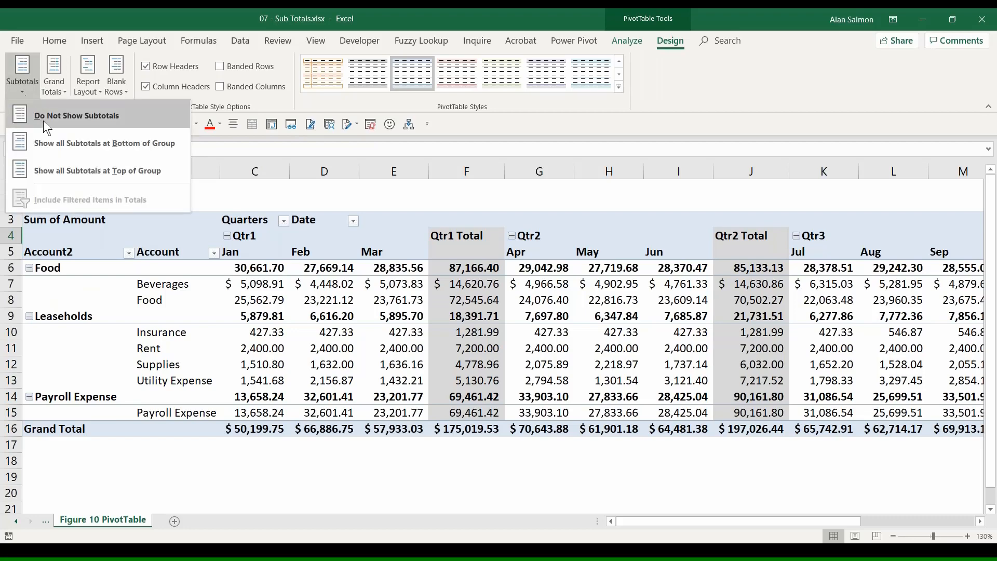
{"action": "left_click", "coordinate": [52, 139]}
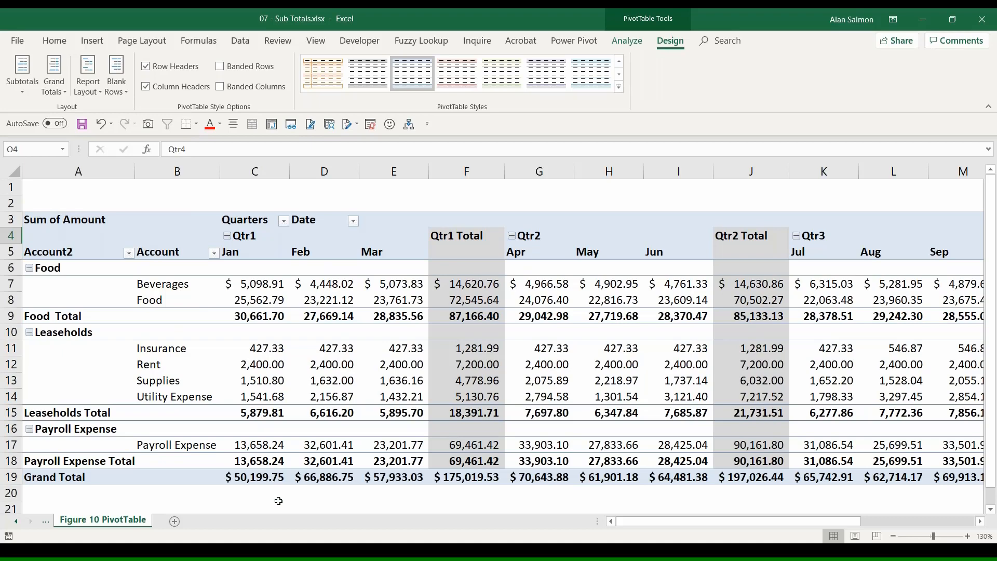
Switch to the workbook 11 - Updating the Underlying Data.xlsx and enlarge the Simple Sales Data sheet to 130%.
{"action": "left_click", "coordinate": [291, 550]}
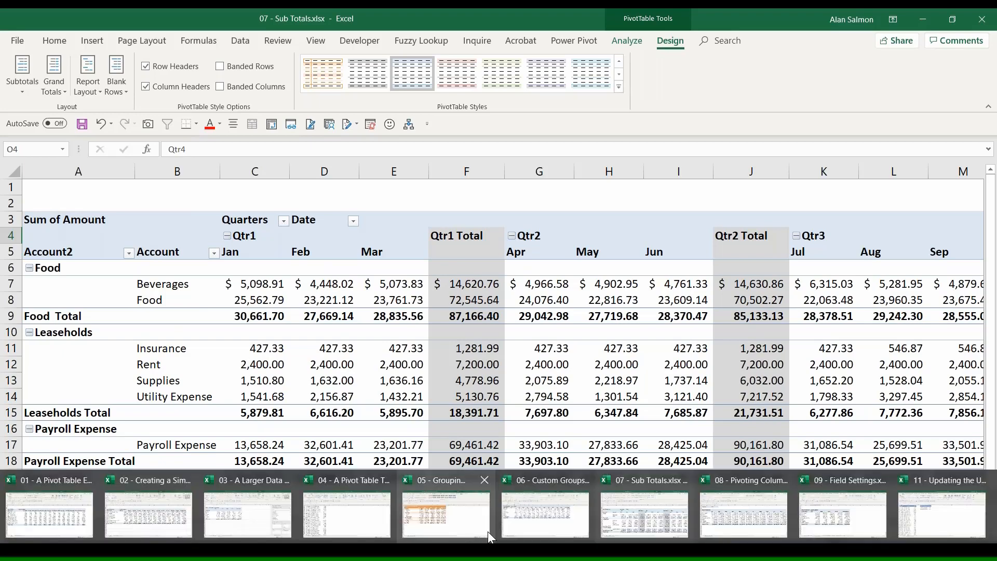
{"action": "left_click", "coordinate": [935, 510]}
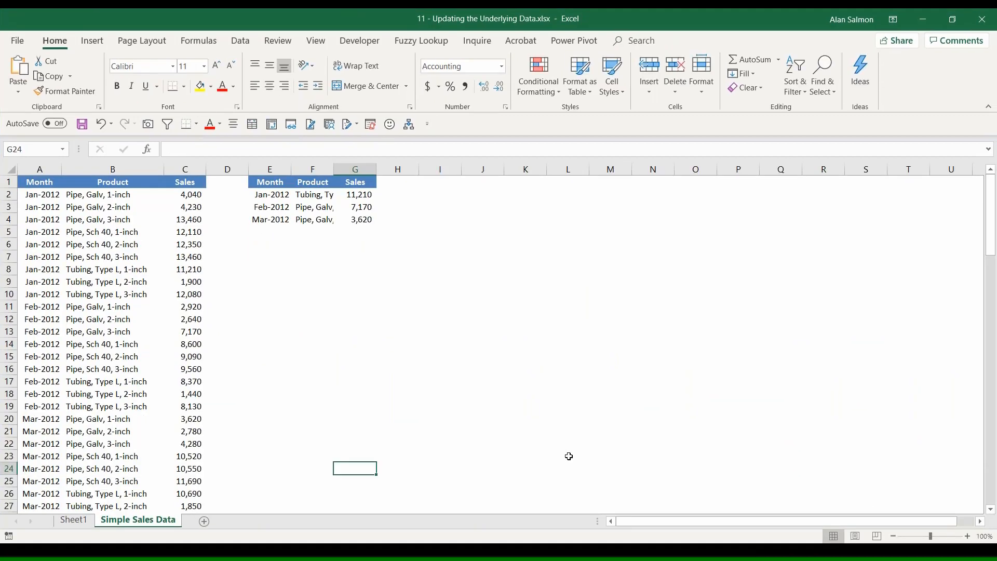
{"action": "scroll", "coordinate": [569, 457], "scroll_direction": "down", "scroll_amount": 2}
{"action": "scroll", "coordinate": [569, 457], "scroll_direction": "up", "scroll_amount": 2, "text": "ctrl"}
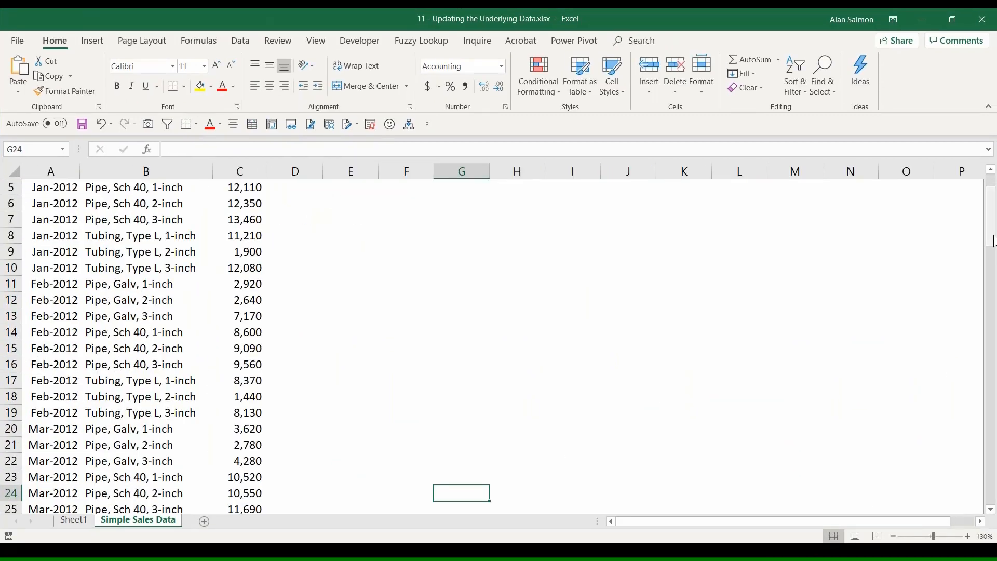
{"action": "left_click_drag", "start_coordinate": [994, 240], "coordinate": [920, 225]}
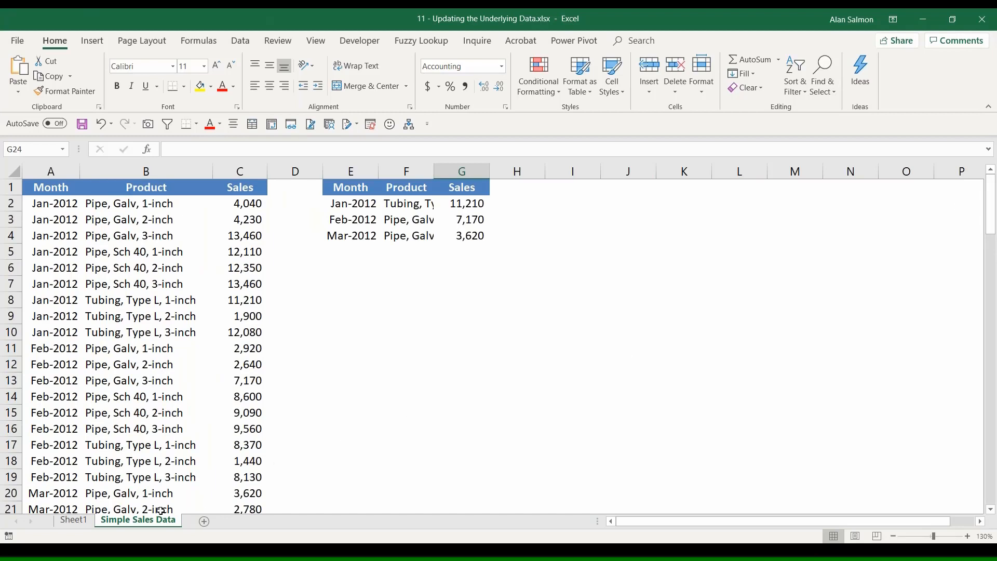
On Sheet1, try to delete the PivotTable's Feb-2012 value for Pipe, Galv, 2-inch in C6.
{"action": "left_click", "coordinate": [70, 523]}
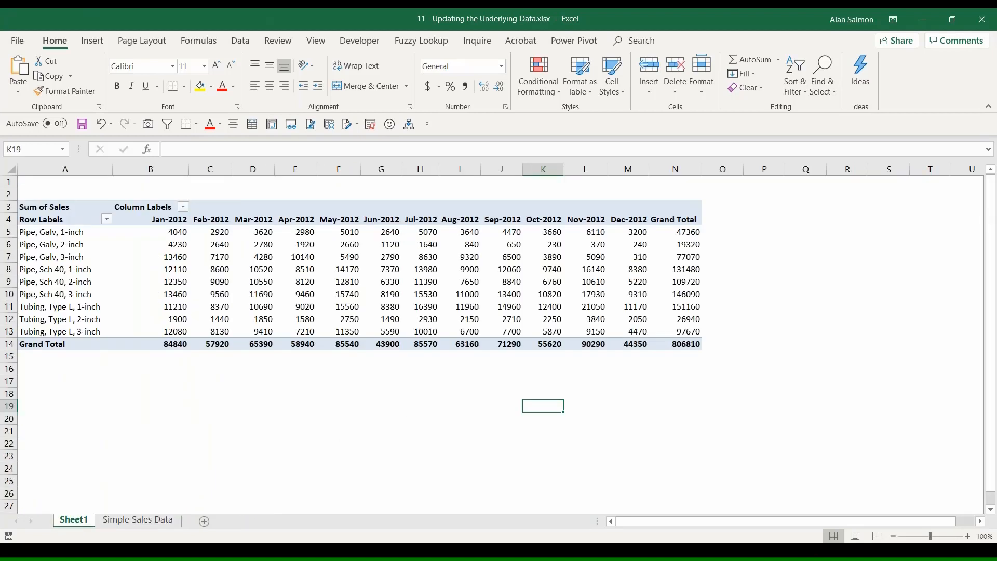
{"action": "left_click", "coordinate": [205, 455]}
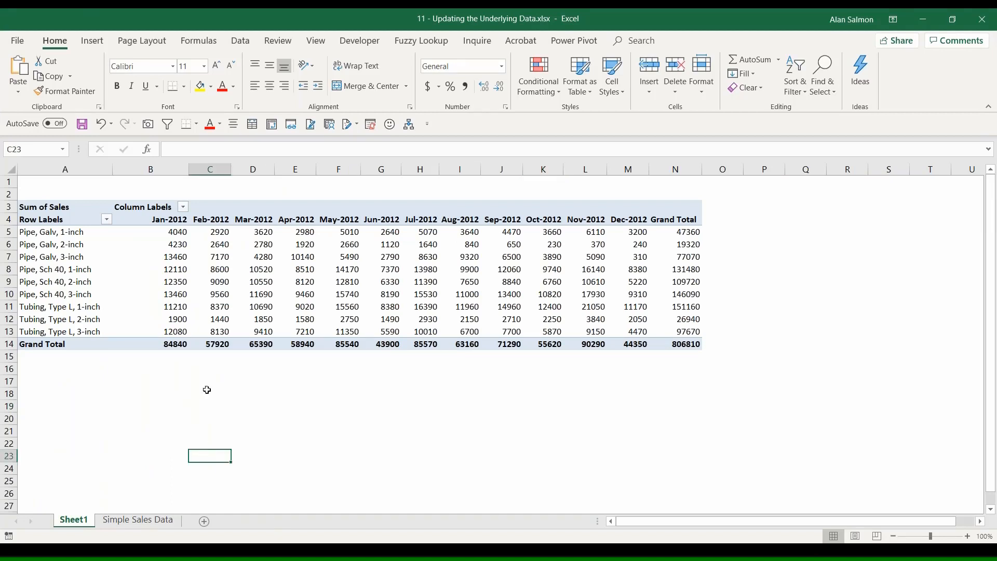
{"action": "left_click", "coordinate": [218, 248]}
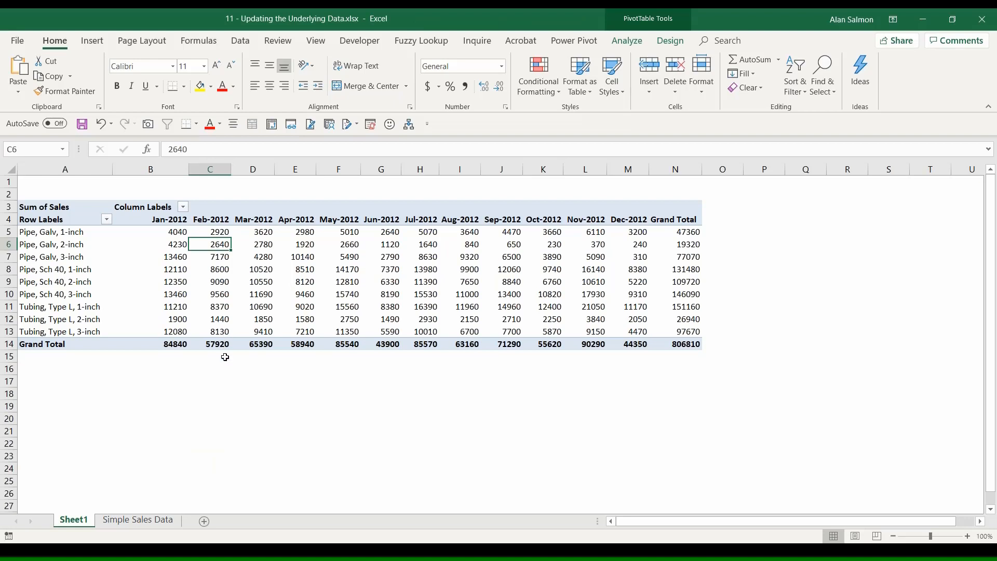
{"action": "key", "text": "Delete"}
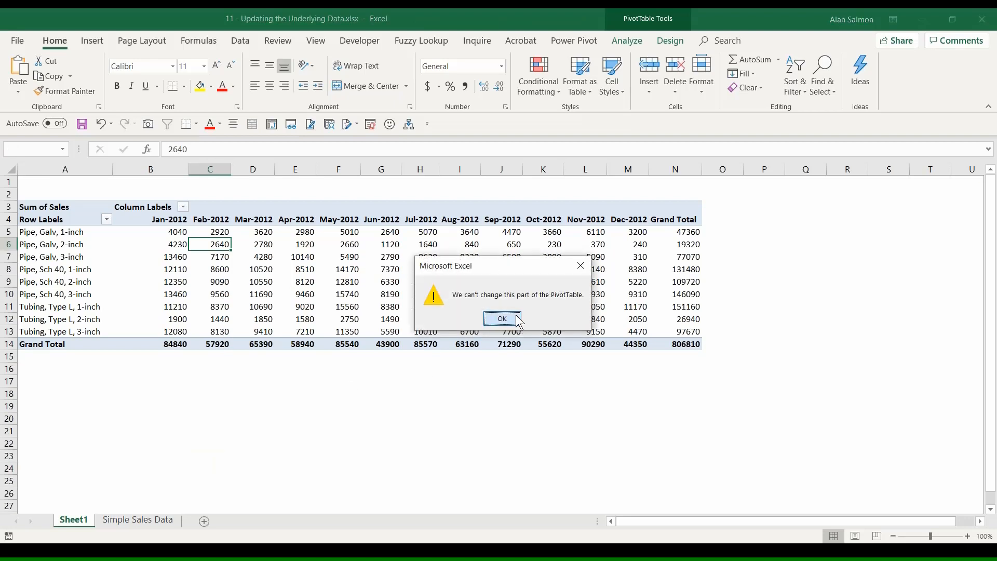
{"action": "key", "text": "Return"}
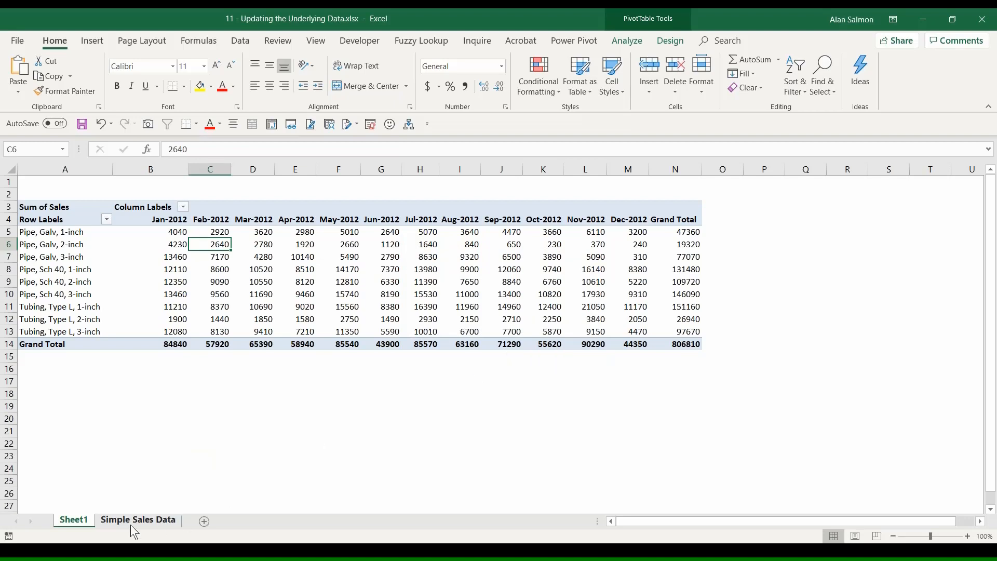
On the Simple Sales Data sheet, set the Jan-2012 sales of Pipe, Galv, 1-inch in C2 to 100000.
{"action": "left_click", "coordinate": [132, 521]}
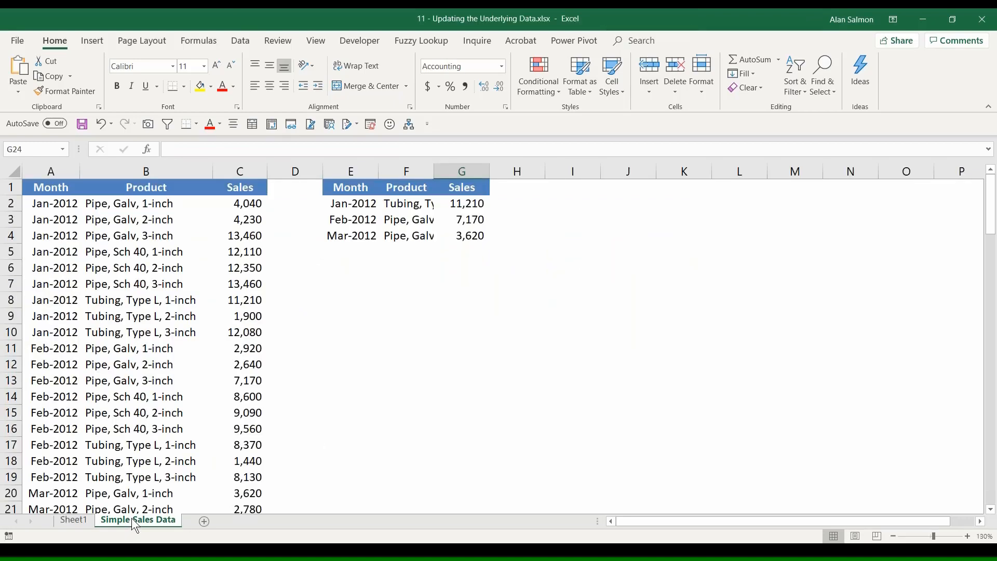
{"action": "left_click", "coordinate": [251, 204]}
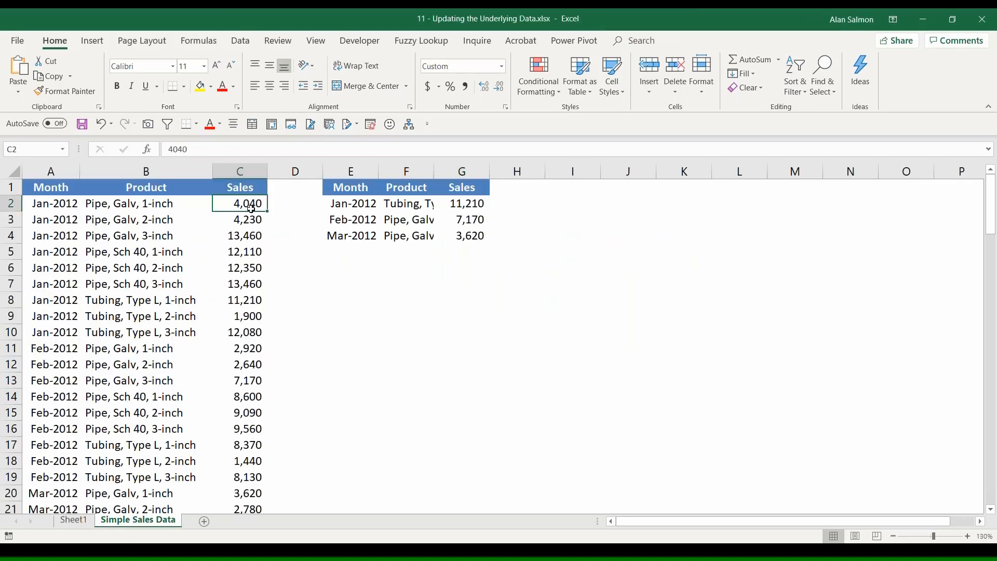
{"action": "type", "text": "100000"}
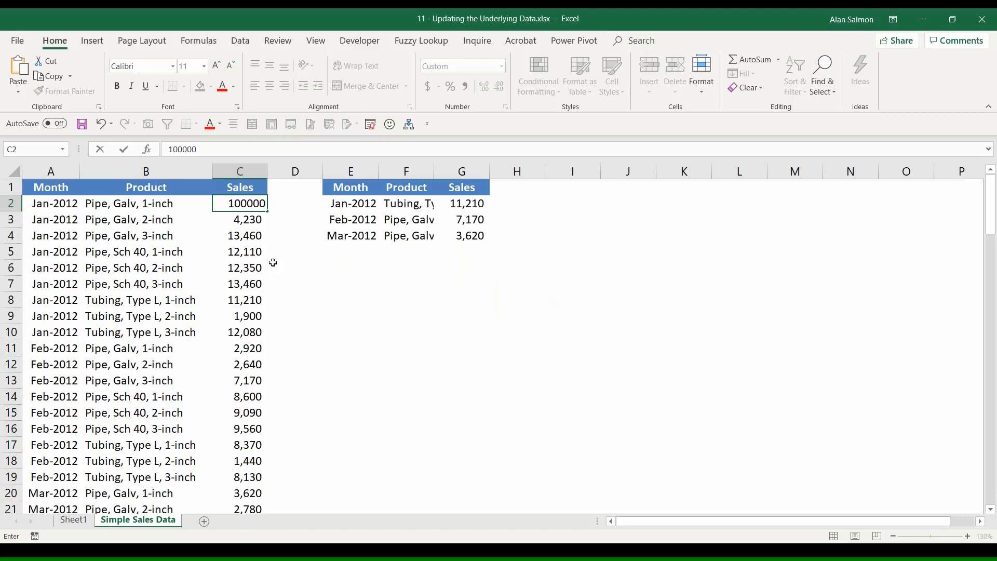
{"action": "key", "text": "ctrl+Return"}
{"action": "key", "text": "Return"}
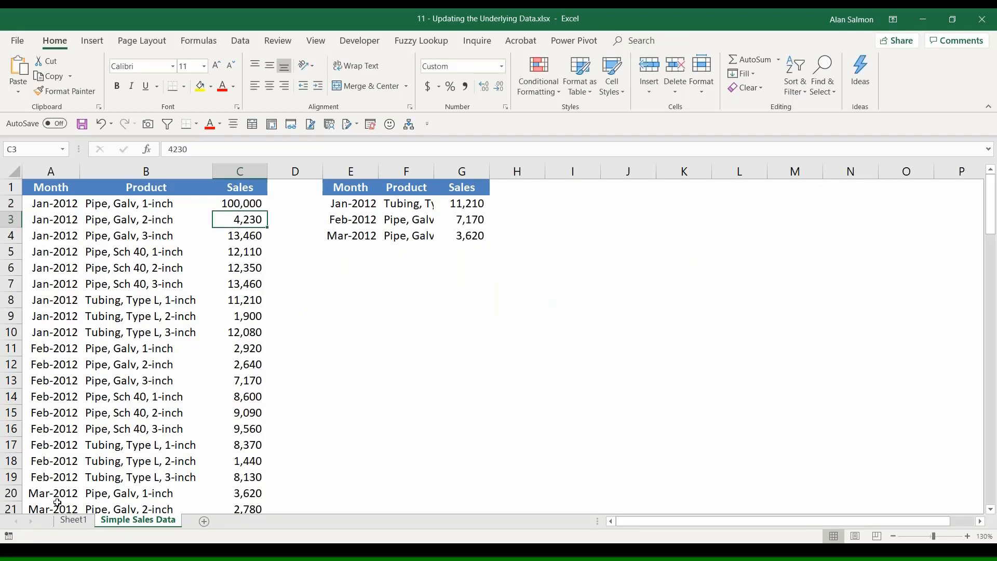
Refresh the PivotTable on Sheet1 from its source data, and undo the refresh.
{"action": "left_click", "coordinate": [72, 521]}
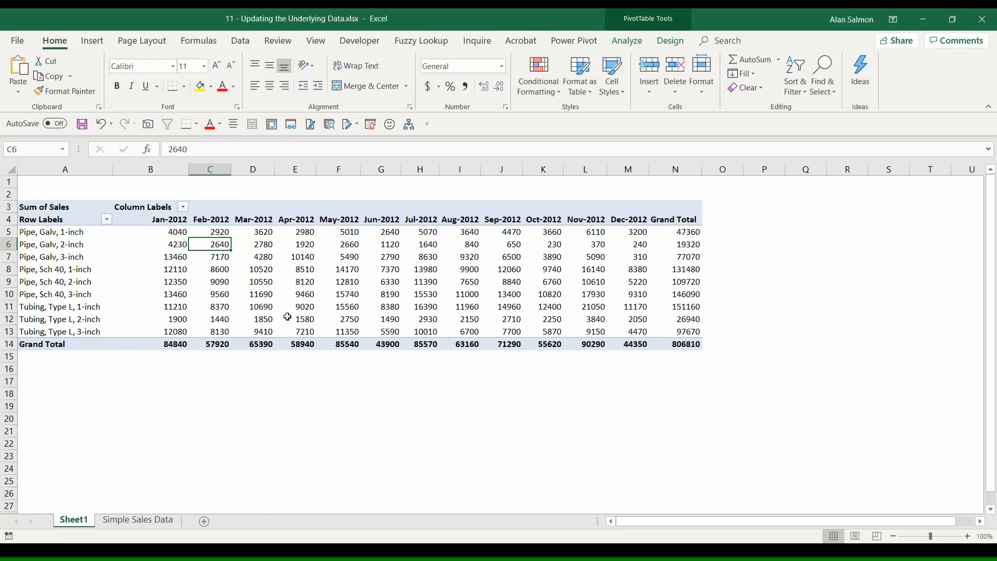
{"action": "left_click", "coordinate": [304, 255]}
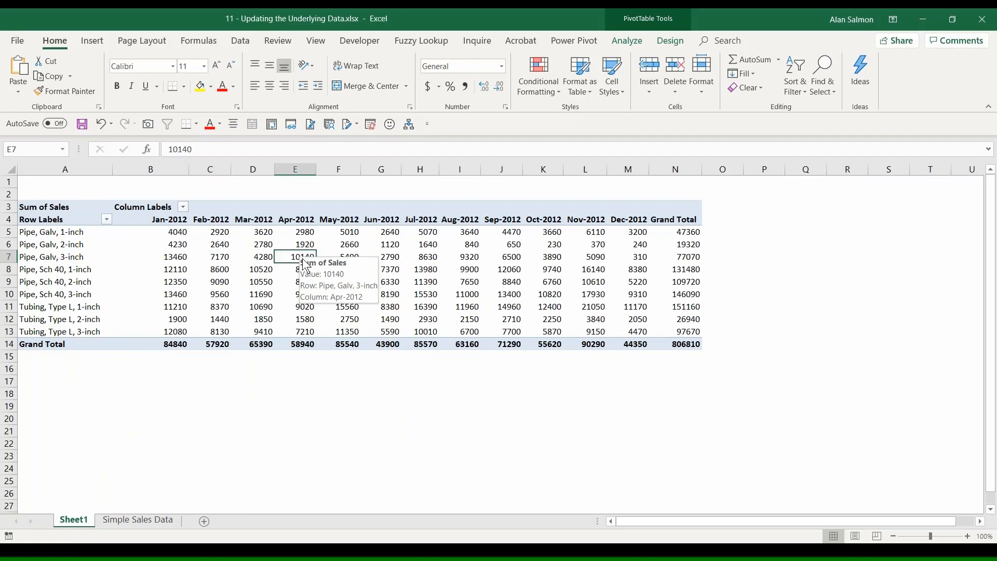
{"action": "right_click", "coordinate": [287, 259]}
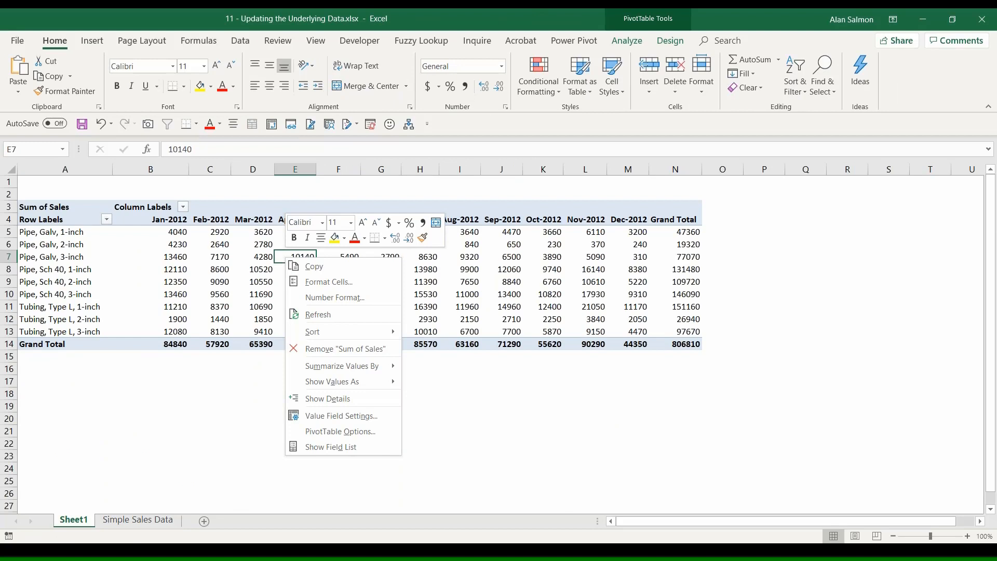
{"action": "left_click", "coordinate": [328, 315]}
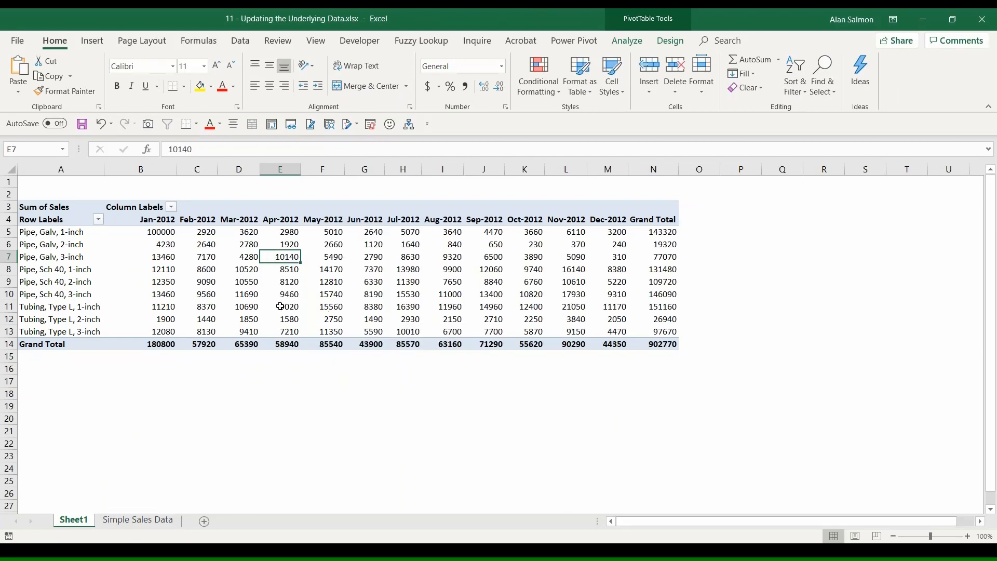
{"action": "mouse_move", "coordinate": [158, 229]}
{"action": "left_click", "coordinate": [104, 123]}
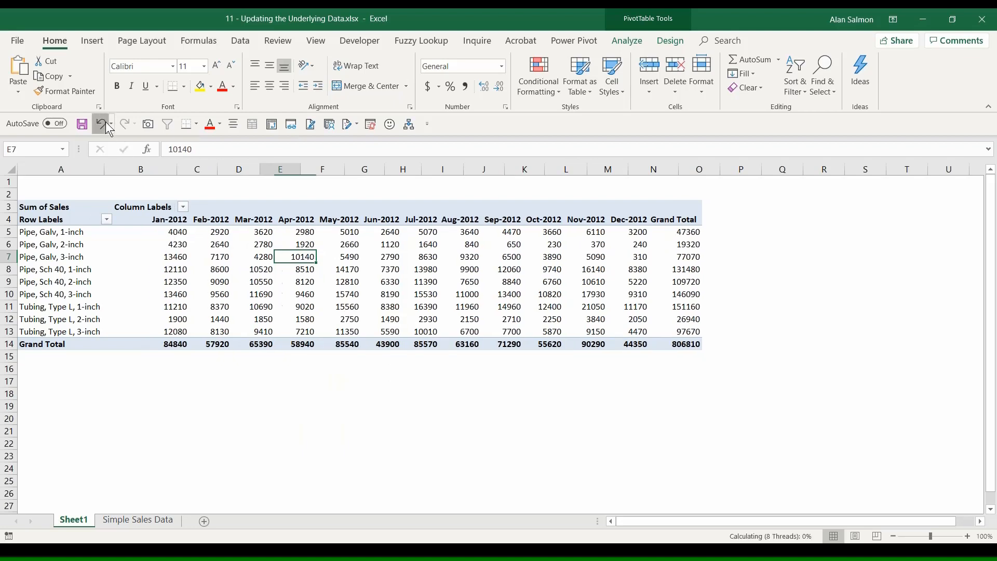
Copy the three extra sales rows E2:G4 on Simple Sales Data and paste them below the source data at A110.
{"action": "left_click", "coordinate": [164, 522]}
{"action": "left_click_drag", "start_coordinate": [343, 205], "coordinate": [451, 236]}
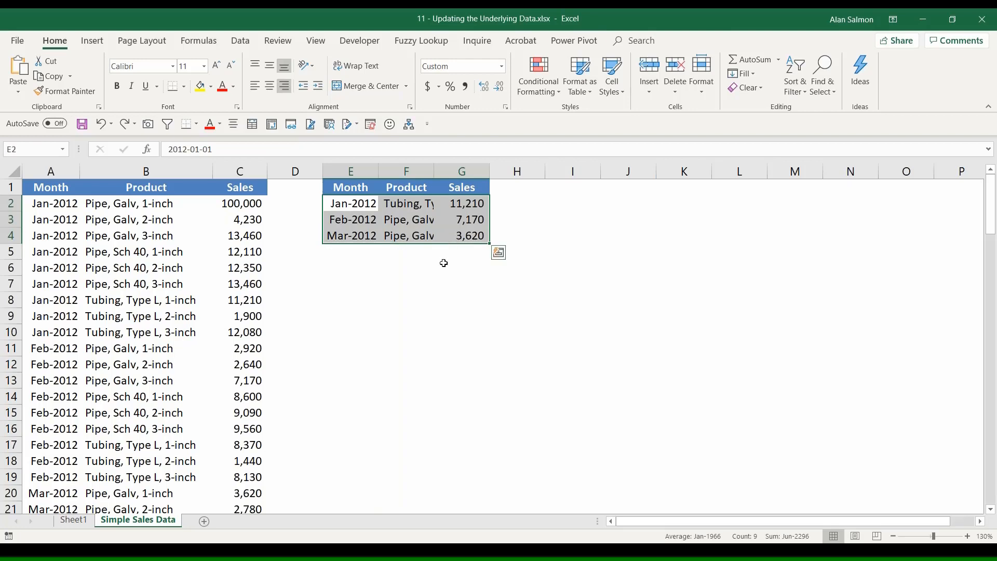
{"action": "key", "text": "ctrl+c"}
{"action": "scroll", "coordinate": [996, 378], "scroll_direction": "down", "scroll_amount": 1}
{"action": "scroll", "coordinate": [996, 378], "scroll_direction": "down", "scroll_amount": 20}
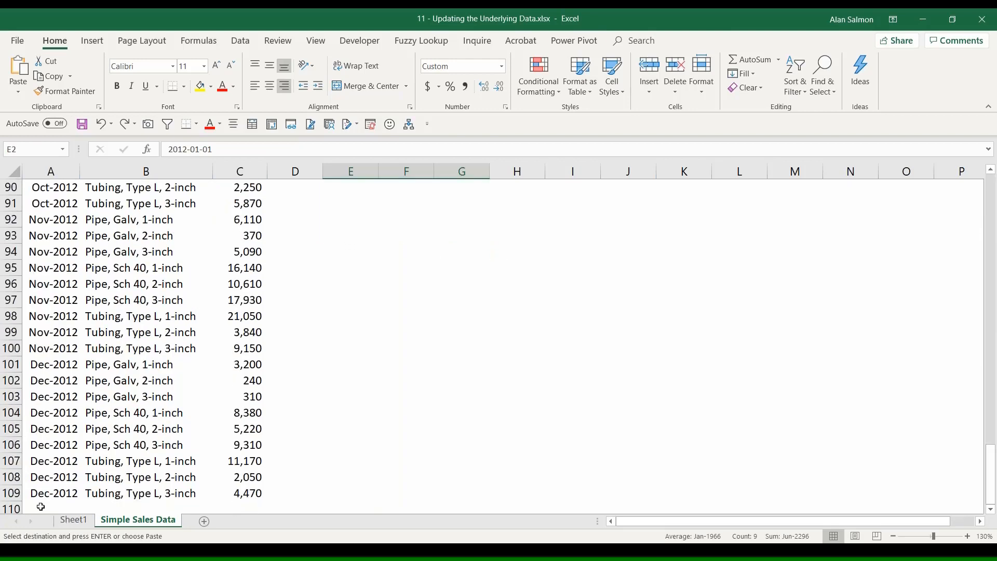
{"action": "left_click", "coordinate": [40, 507]}
{"action": "key", "text": "ctrl+v"}
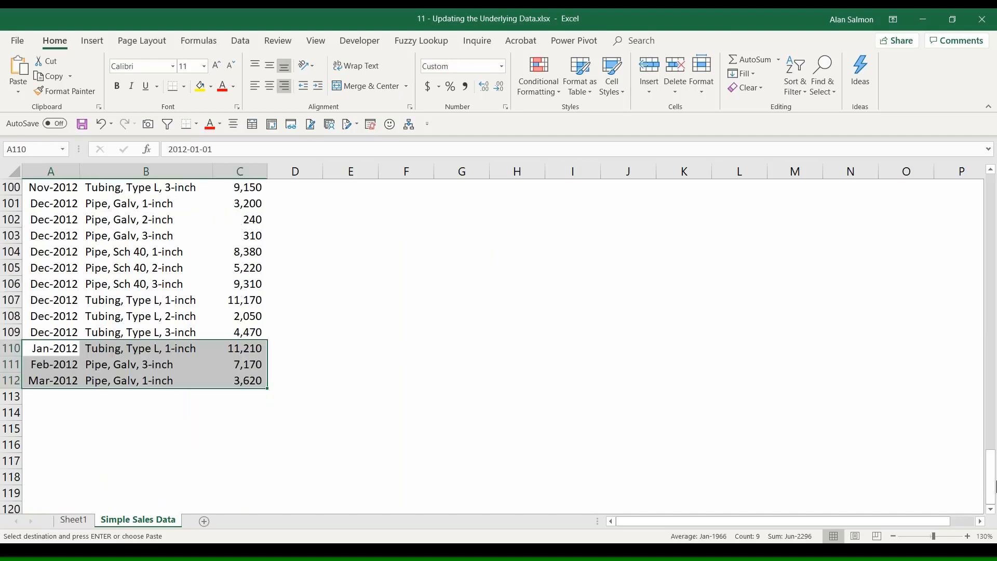
Set the Jan-2012 sales of Pipe, Galv, 1-inch in C2 to 5000.
{"action": "scroll", "coordinate": [994, 495], "scroll_direction": "up", "scroll_amount": 1}
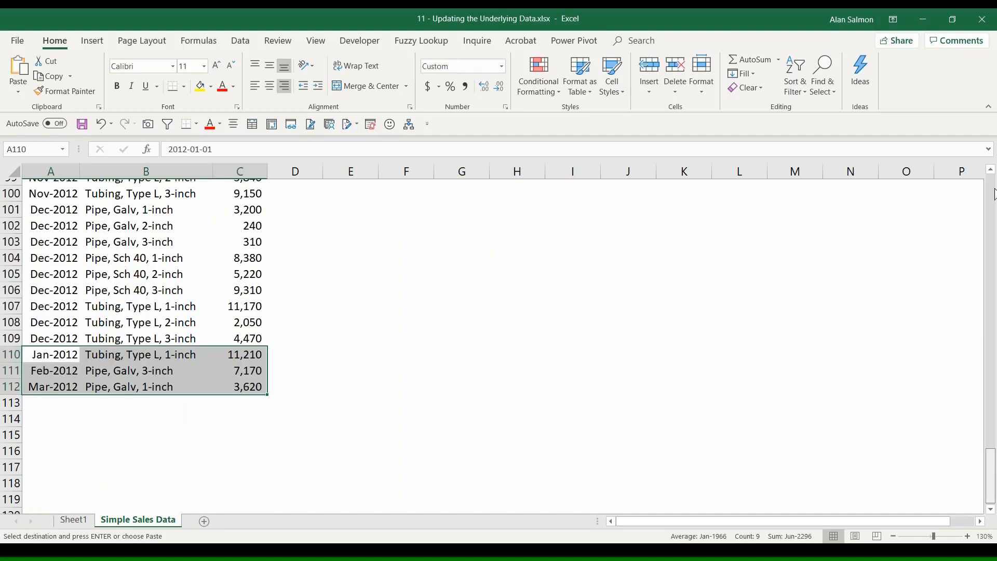
{"action": "left_click_drag", "start_coordinate": [995, 194], "coordinate": [996, 103]}
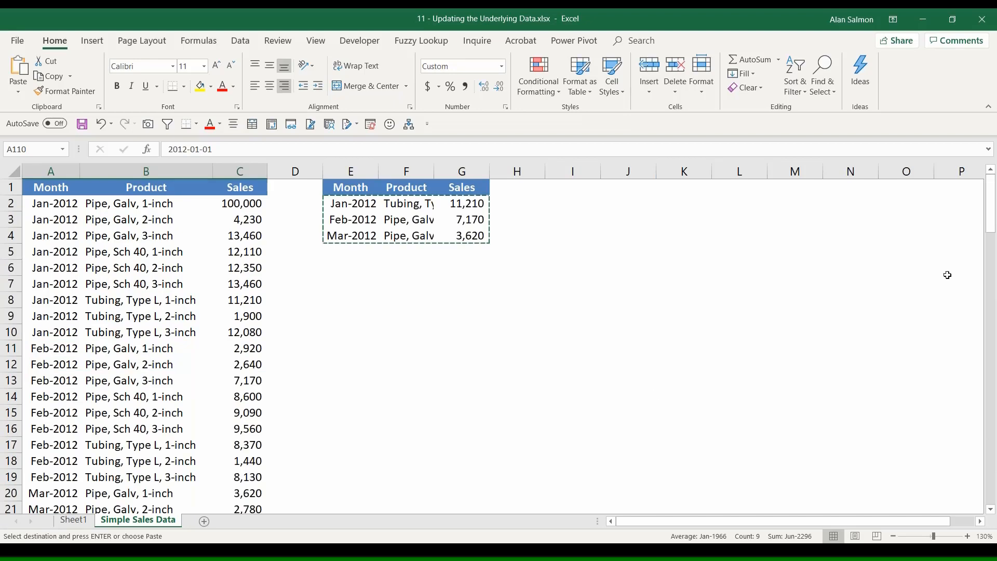
{"action": "left_click", "coordinate": [230, 203]}
{"action": "key", "text": "Escape"}
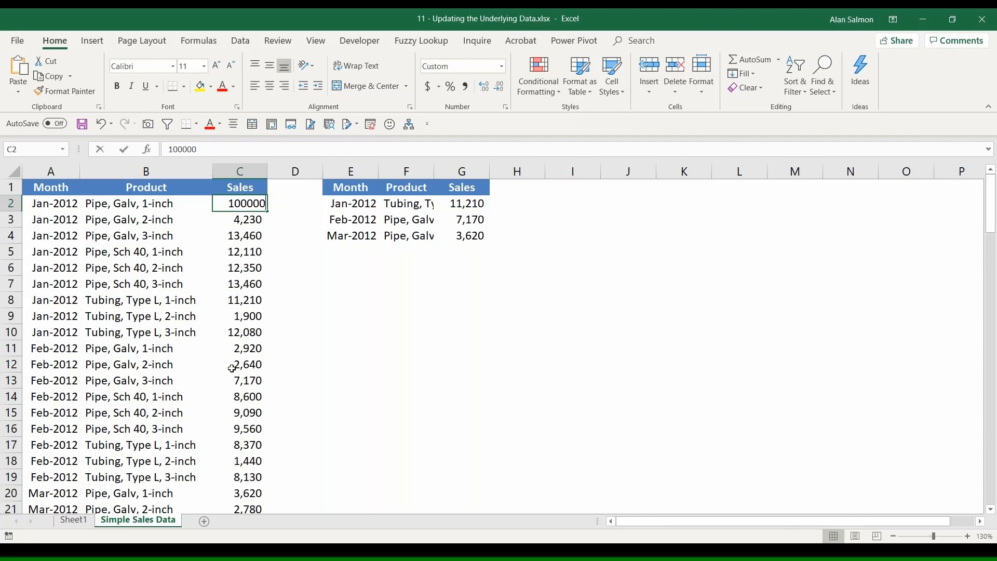
{"action": "type", "text": "5000"}
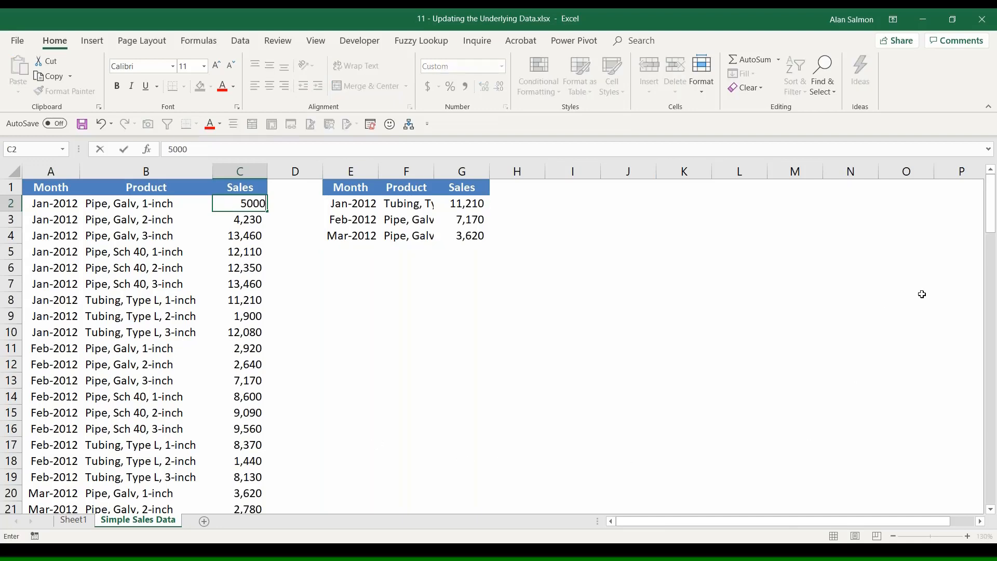
{"action": "key", "text": "Escape"}
Set the sales of the added Jan-2012 Tubing, Type L, 1-inch row in C110 to 100000.
{"action": "scroll", "coordinate": [995, 473], "scroll_direction": "down", "scroll_amount": 1}
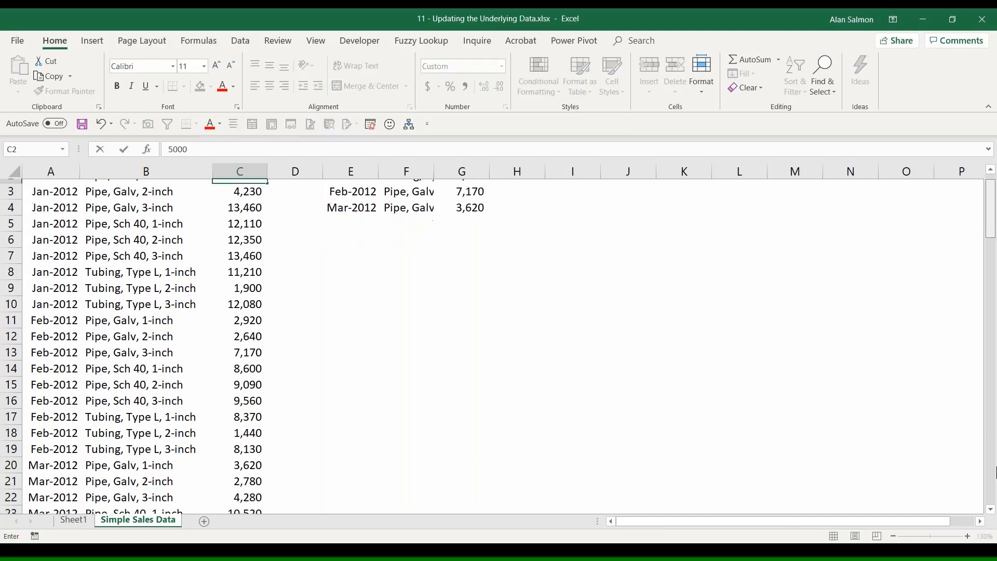
{"action": "left_click_drag", "start_coordinate": [991, 209], "coordinate": [996, 524]}
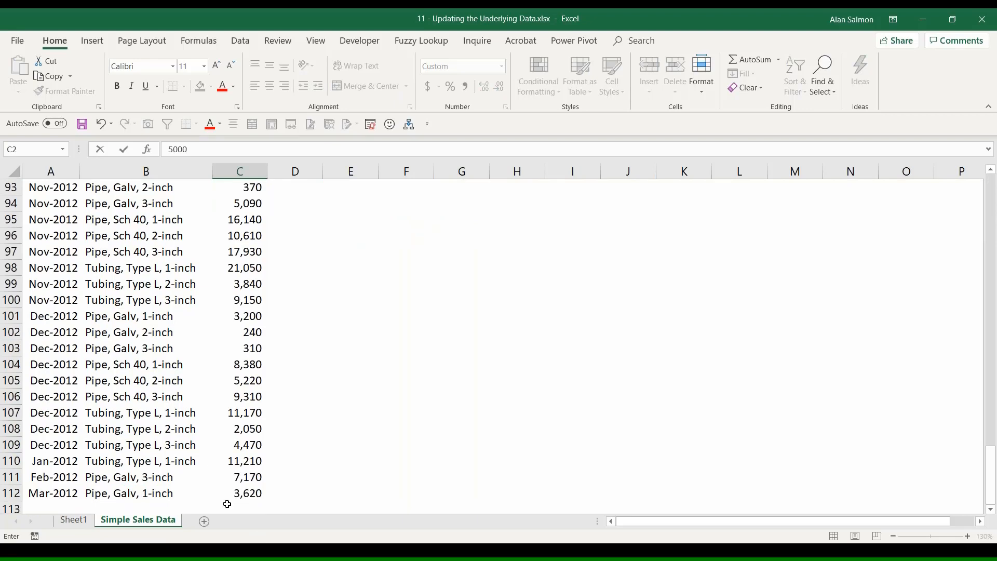
{"action": "left_click", "coordinate": [236, 466]}
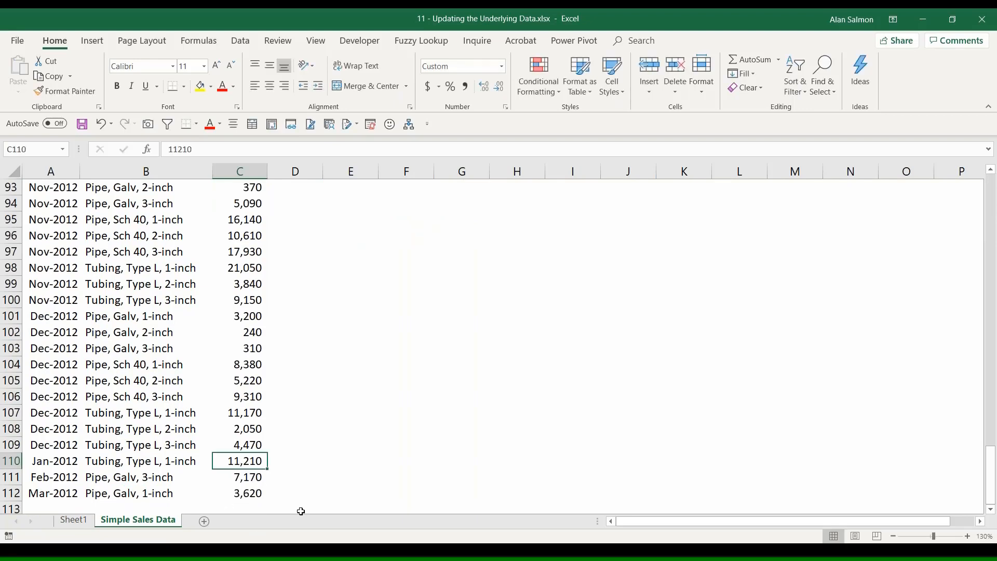
{"action": "type", "text": "100"}
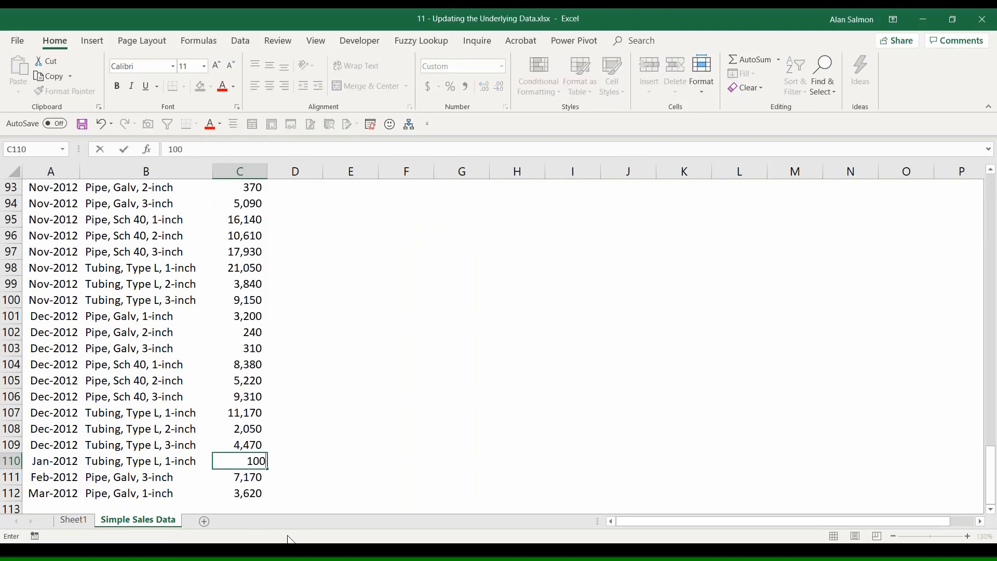
{"action": "type", "text": "000"}
{"action": "left_click", "coordinate": [280, 492]}
Refresh the PivotTable on Sheet1 to pick up the changed sales in its source range.
{"action": "key", "text": "ctrl+Page_Up"}
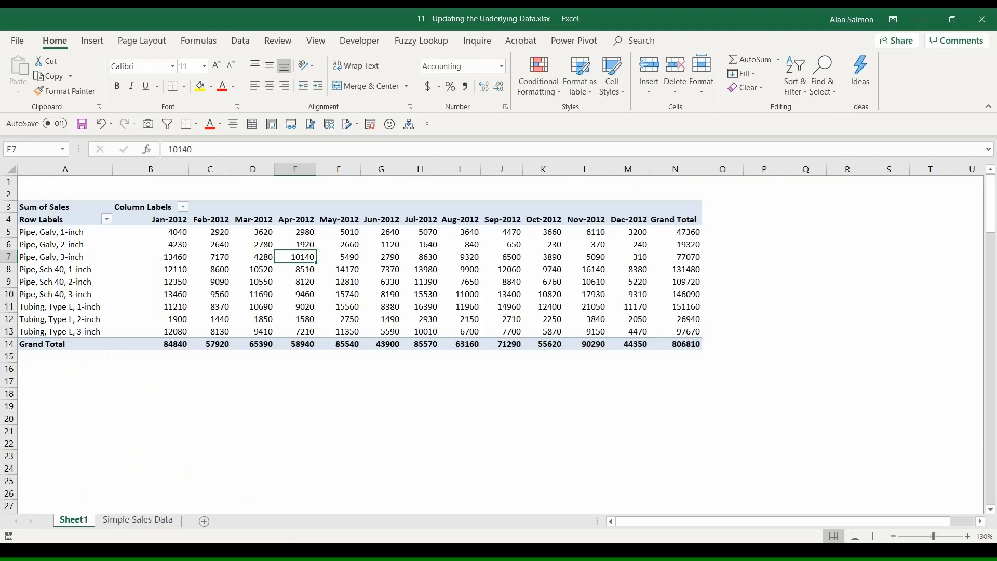
{"action": "right_click", "coordinate": [297, 255]}
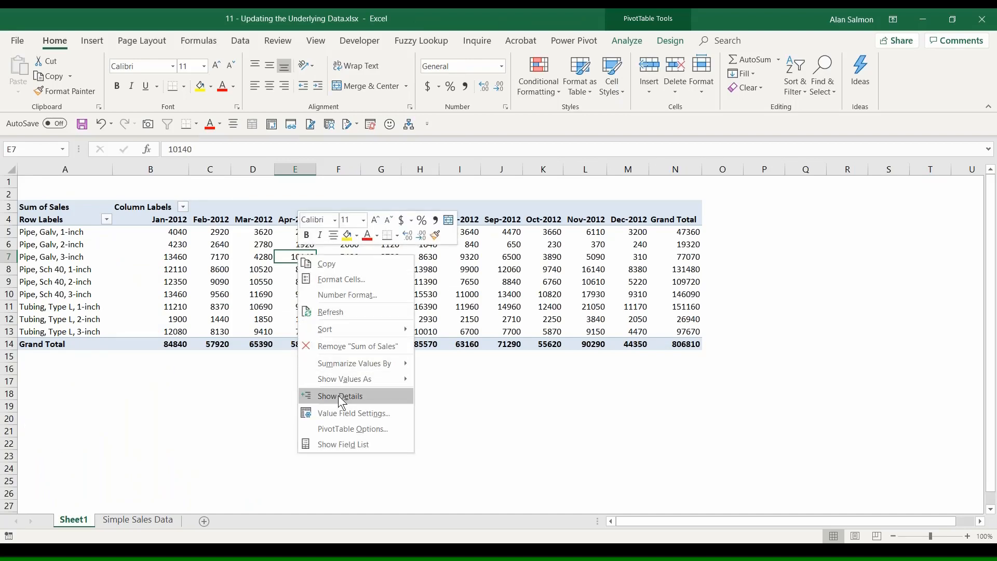
{"action": "left_click", "coordinate": [338, 319]}
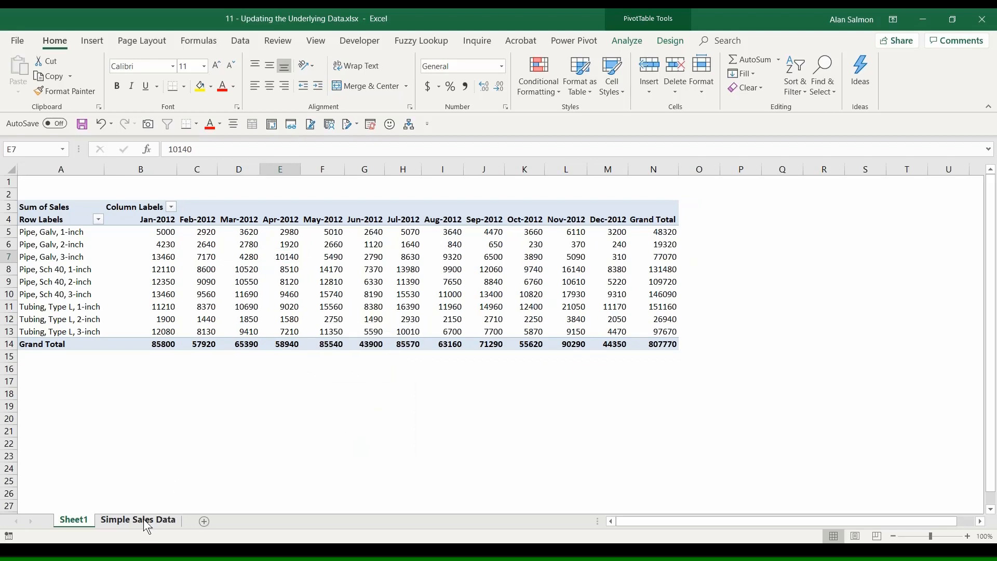
Extend the data source of the PivotTable on Sheet1 to 'Simple Sales Data'!$A$1:$C$112 so it covers the added rows.
{"action": "left_click", "coordinate": [144, 521]}
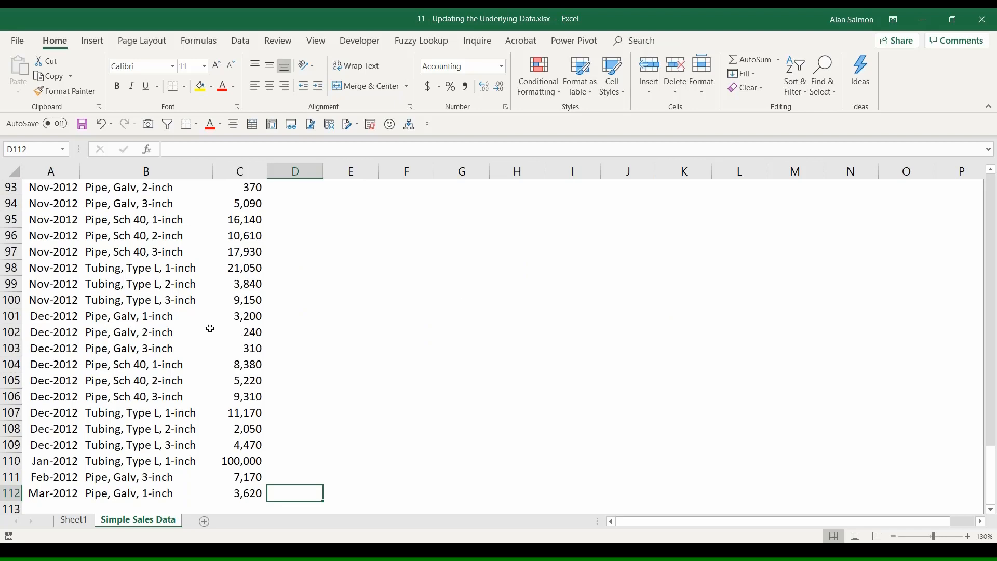
{"action": "left_click", "coordinate": [153, 298]}
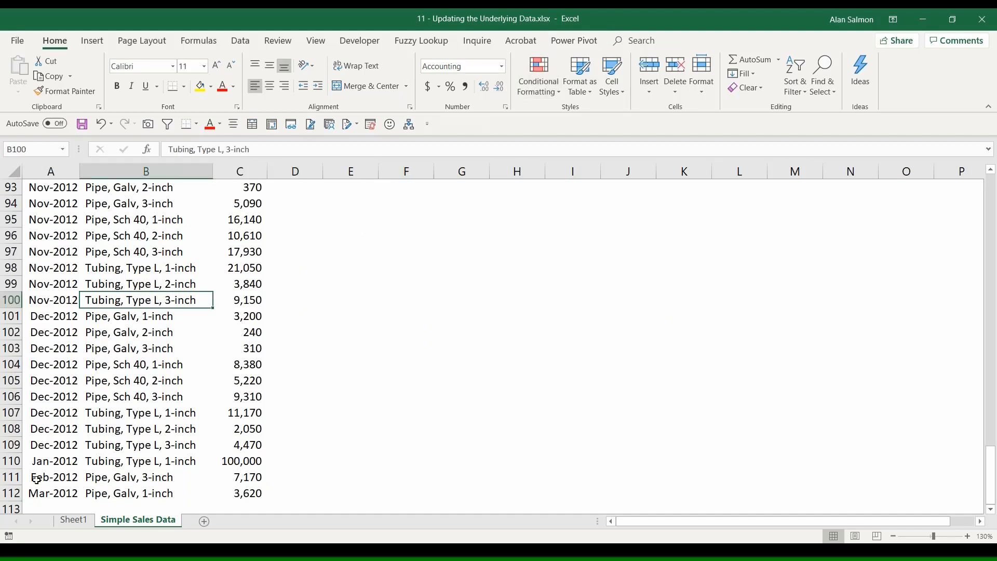
{"action": "left_click", "coordinate": [74, 520]}
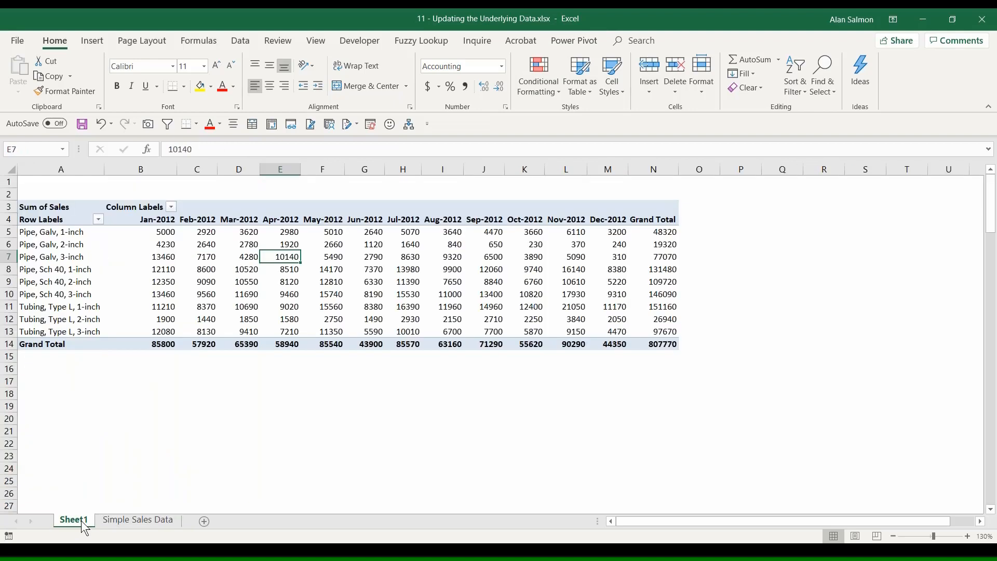
{"action": "left_click", "coordinate": [369, 247]}
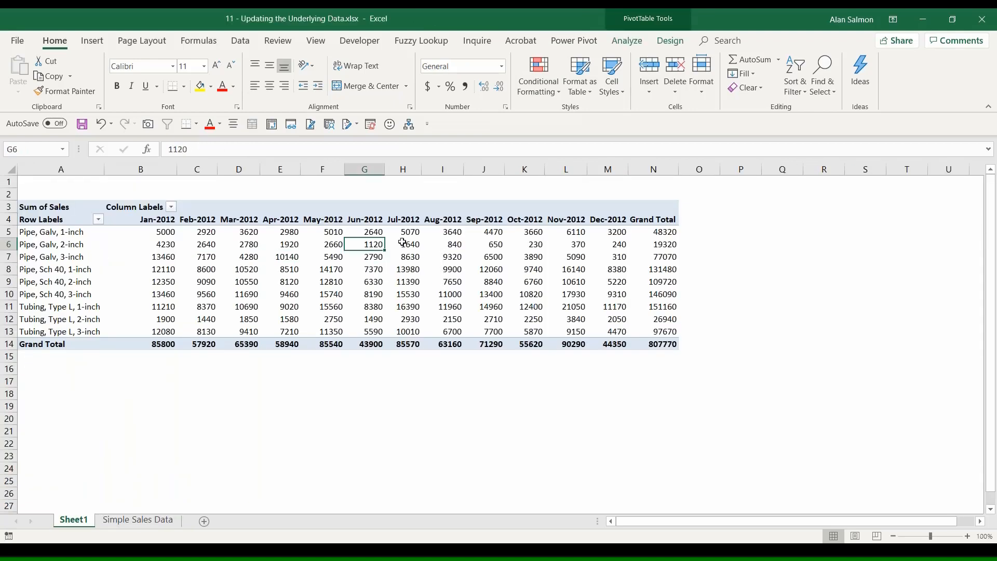
{"action": "left_click", "coordinate": [659, 18]}
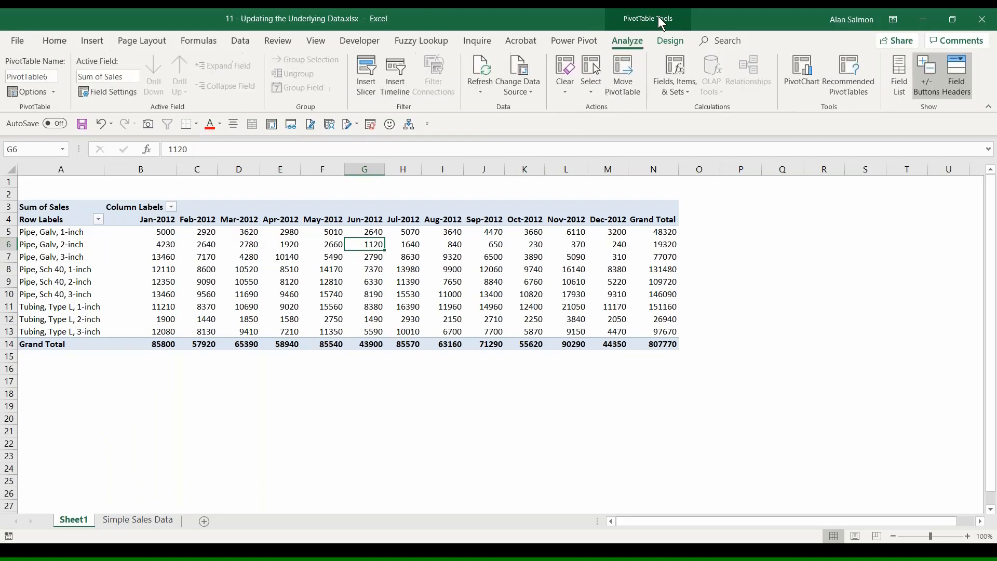
{"action": "left_click", "coordinate": [670, 41]}
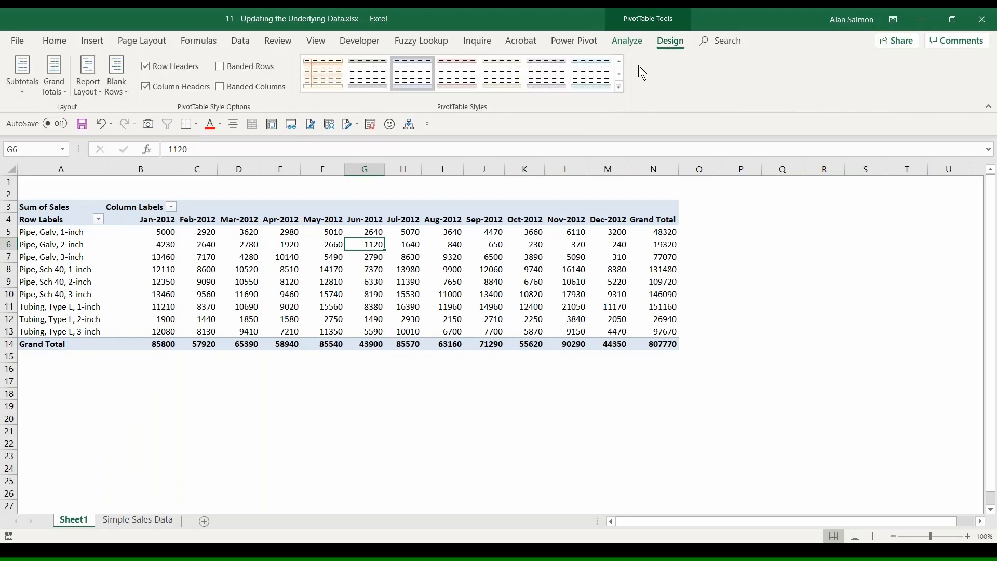
{"action": "left_click", "coordinate": [630, 42]}
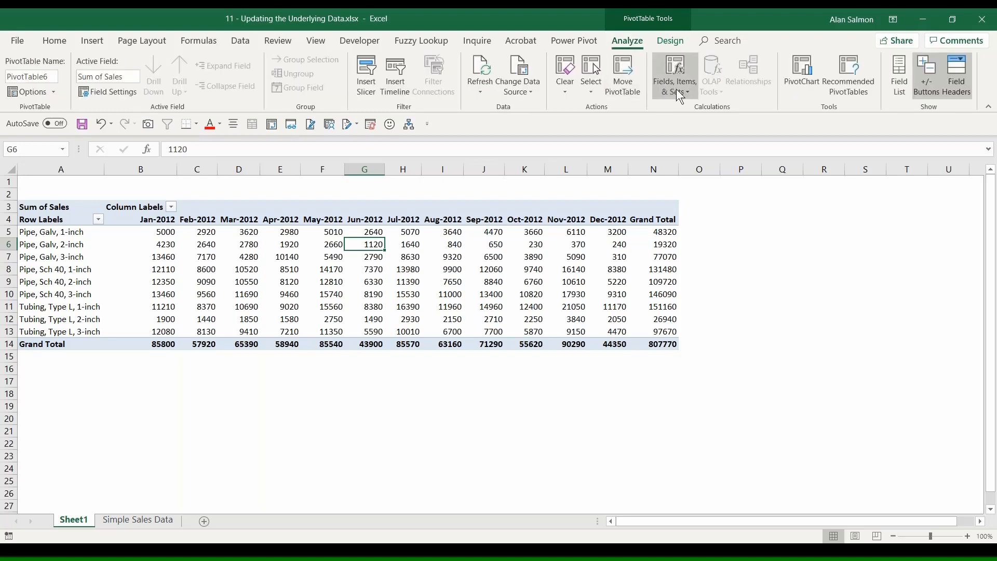
{"action": "left_click", "coordinate": [523, 78]}
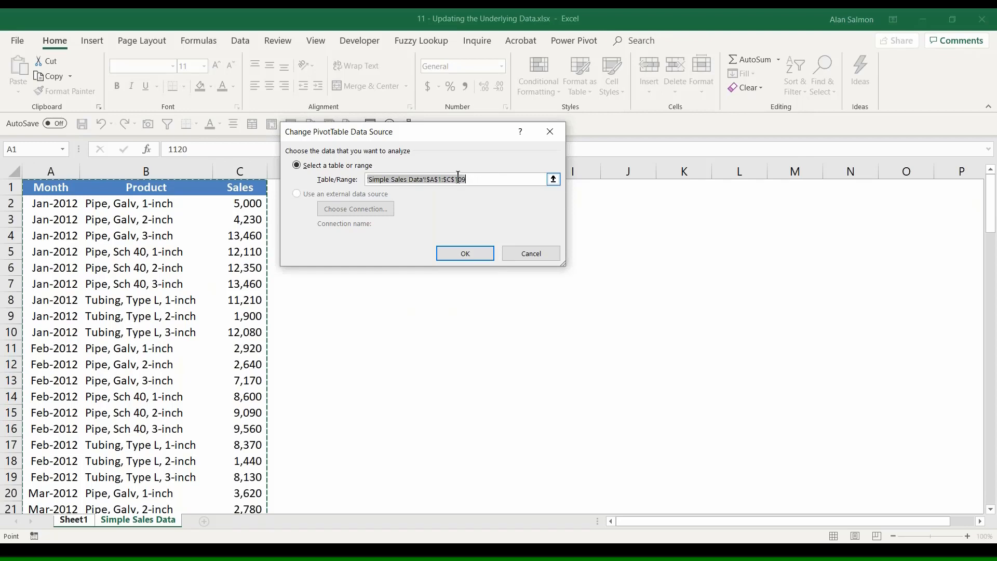
{"action": "left_click_drag", "start_coordinate": [455, 179], "coordinate": [472, 180]}
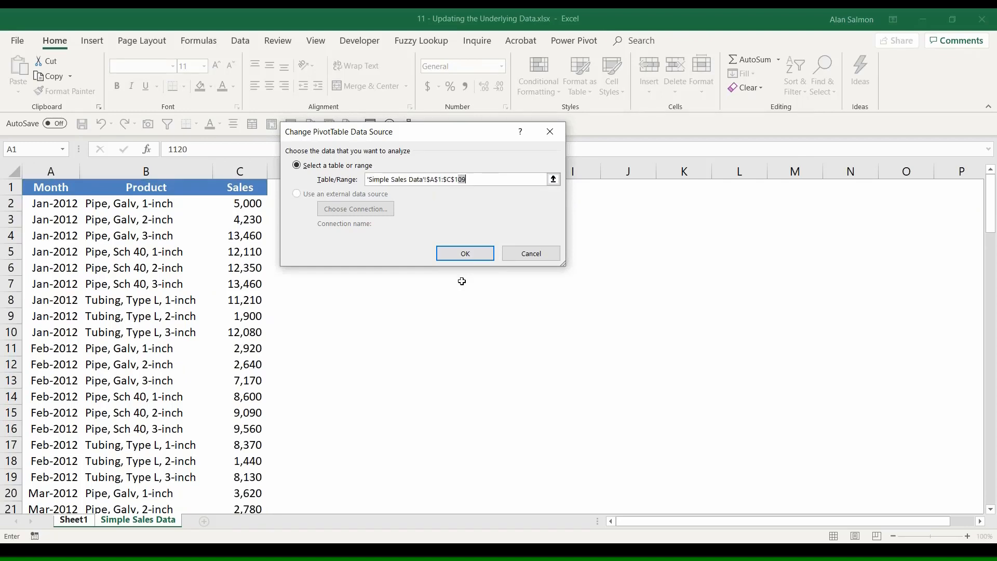
{"action": "type", "text": "112"}
{"action": "left_click", "coordinate": [464, 257]}
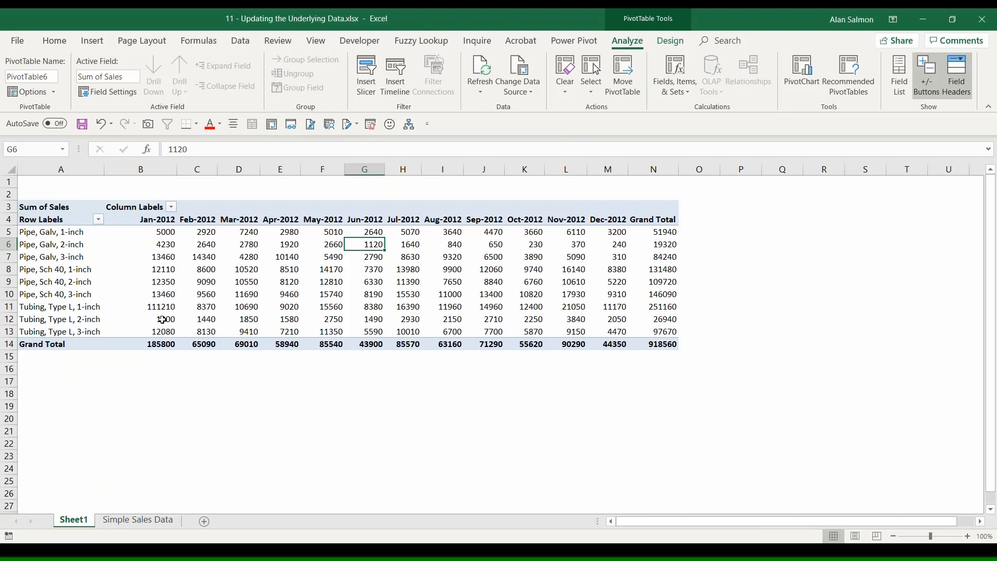
{"action": "mouse_move", "coordinate": [162, 308]}
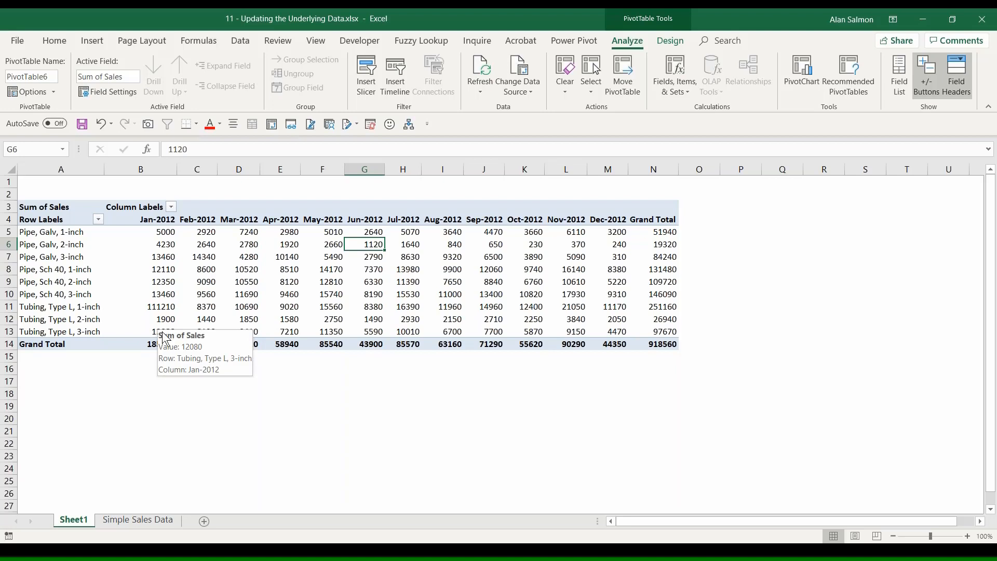
Format the sales data A1:C112 on Simple Sales Data as a table with headers in the first light style, and return to Sheet1.
{"action": "left_click", "coordinate": [158, 522]}
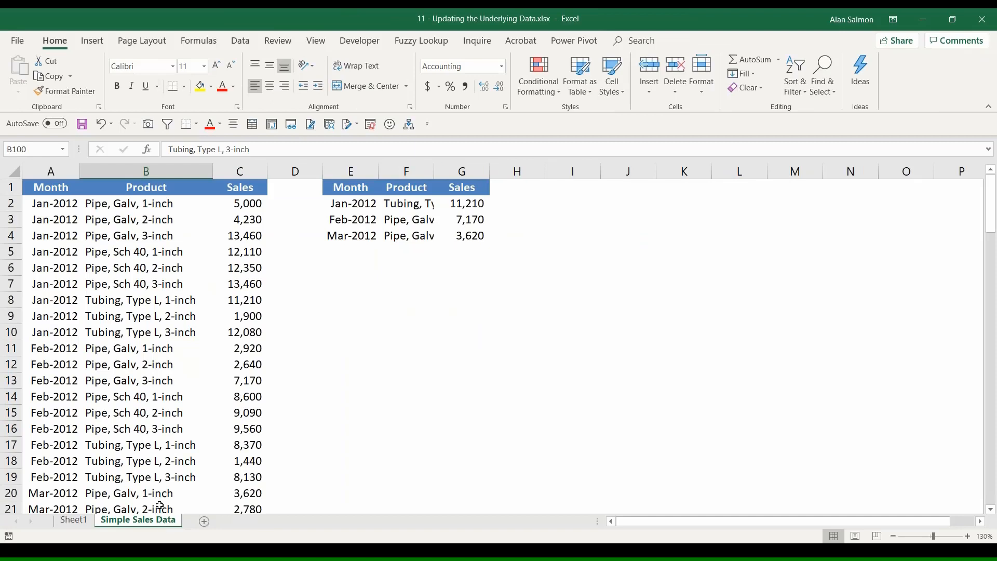
{"action": "left_click", "coordinate": [124, 219]}
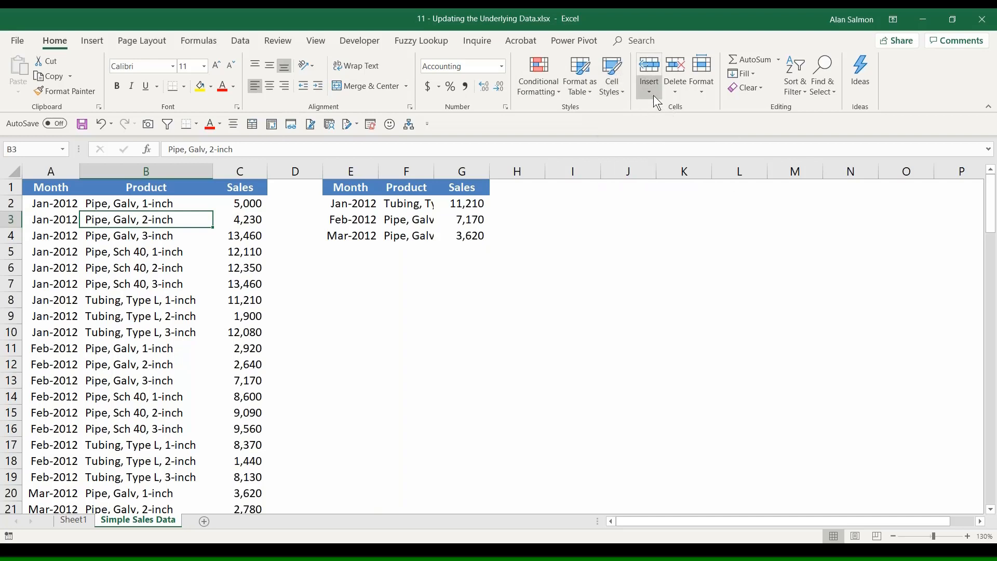
{"action": "left_click", "coordinate": [587, 87]}
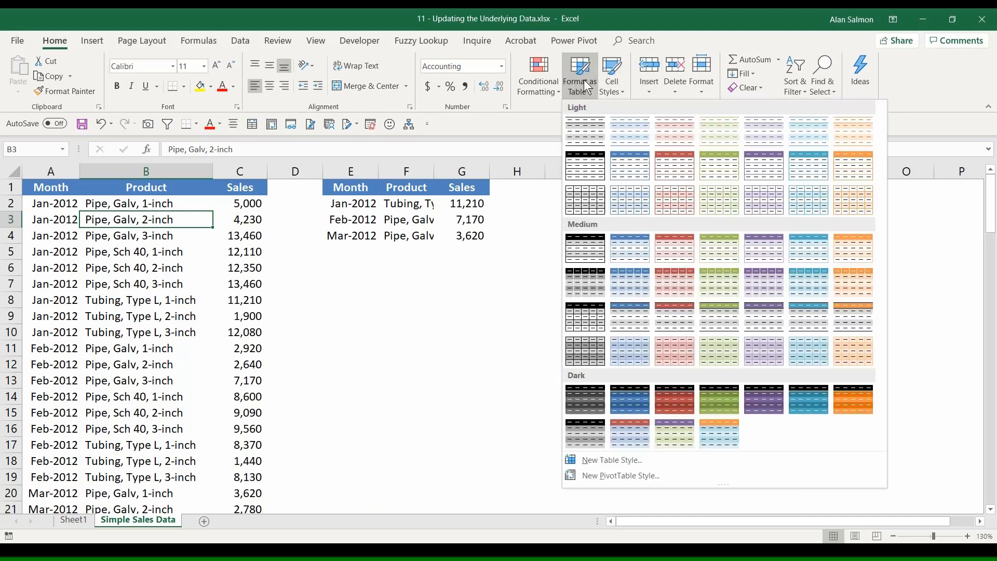
{"action": "left_click", "coordinate": [591, 133]}
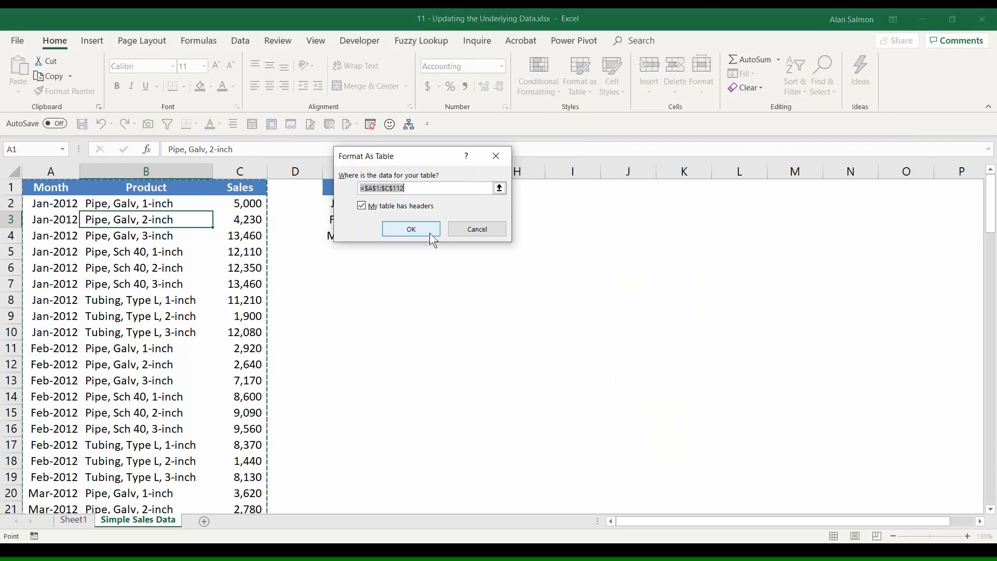
{"action": "left_click", "coordinate": [429, 233]}
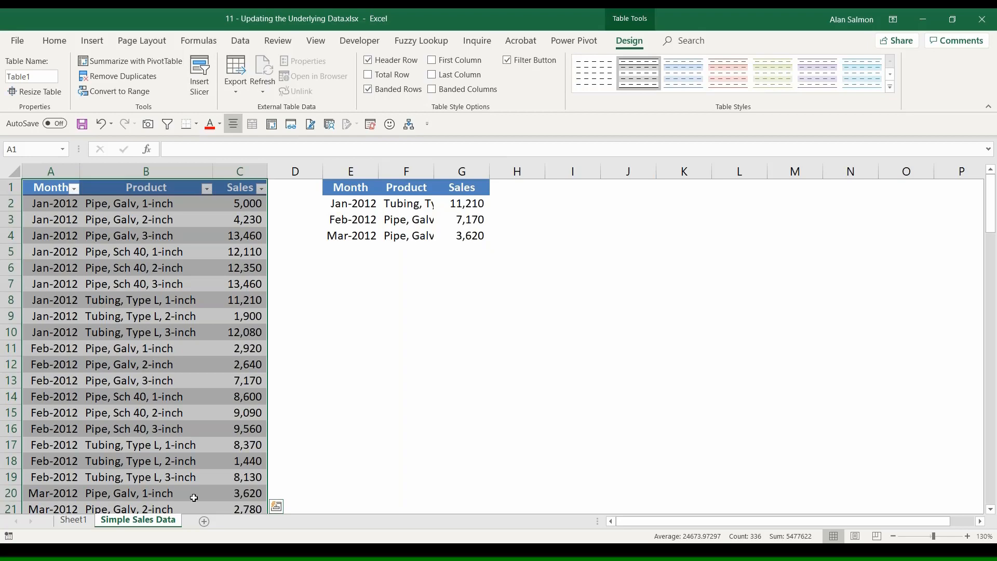
{"action": "left_click", "coordinate": [74, 520]}
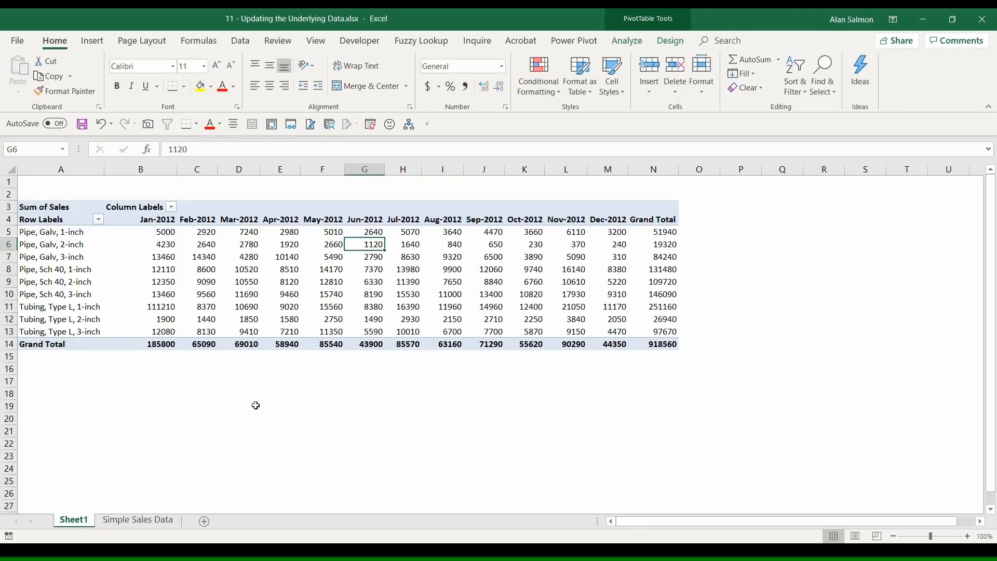
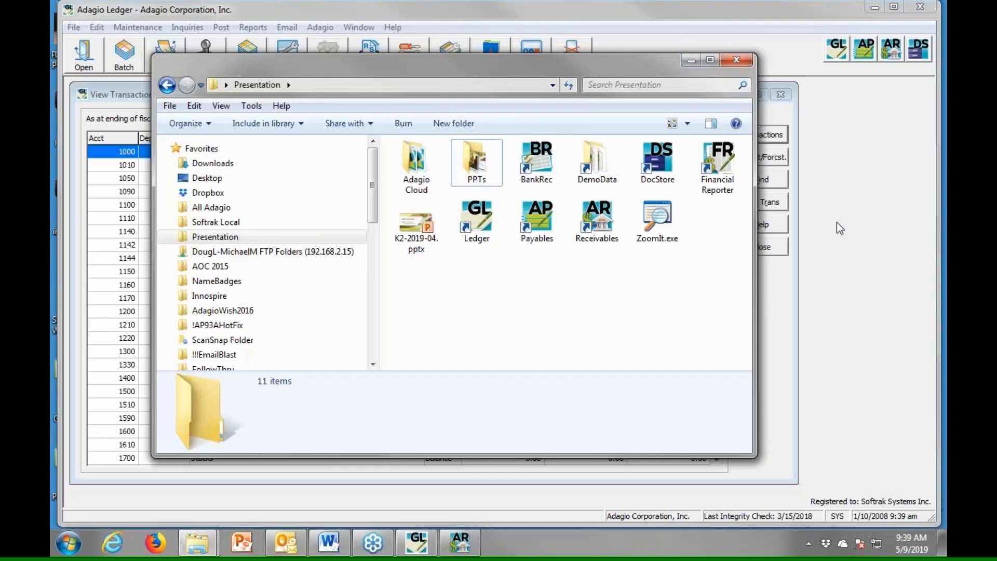
Switch to Adagio Receivables, export the customer list to Excel and bring up the exported workbook.
{"action": "left_click", "coordinate": [415, 544]}
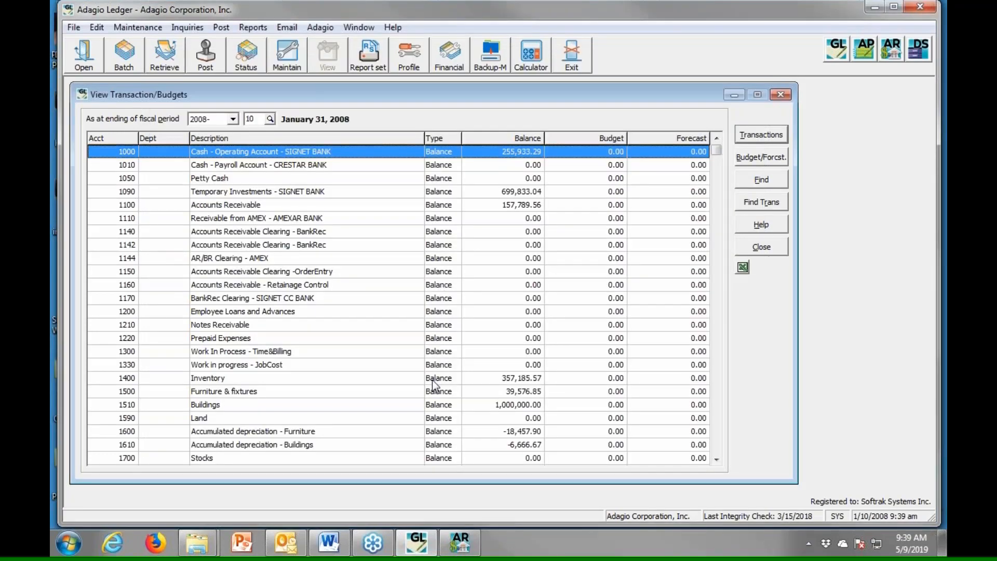
{"action": "mouse_move", "coordinate": [460, 545]}
{"action": "left_click", "coordinate": [466, 550]}
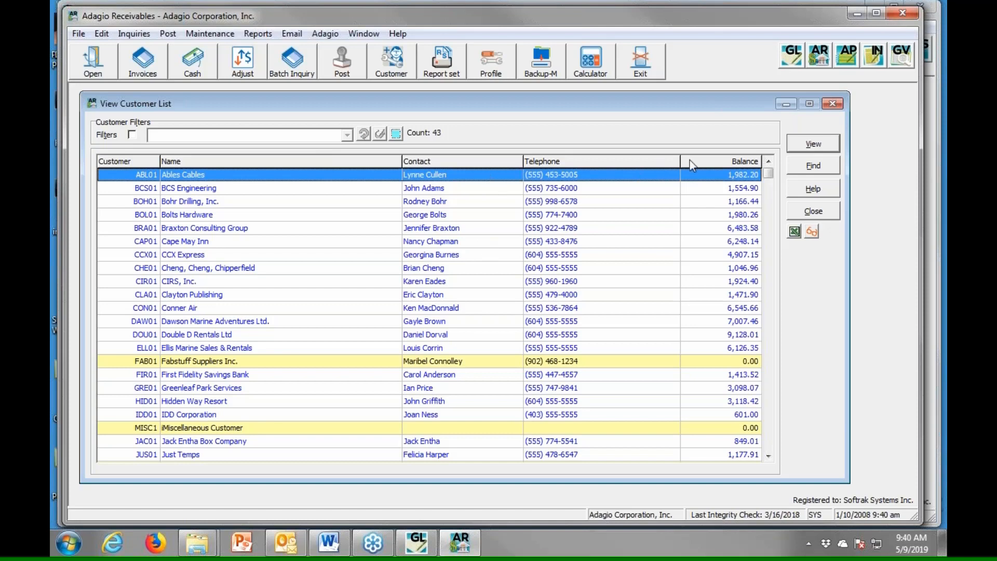
{"action": "left_click", "coordinate": [795, 233]}
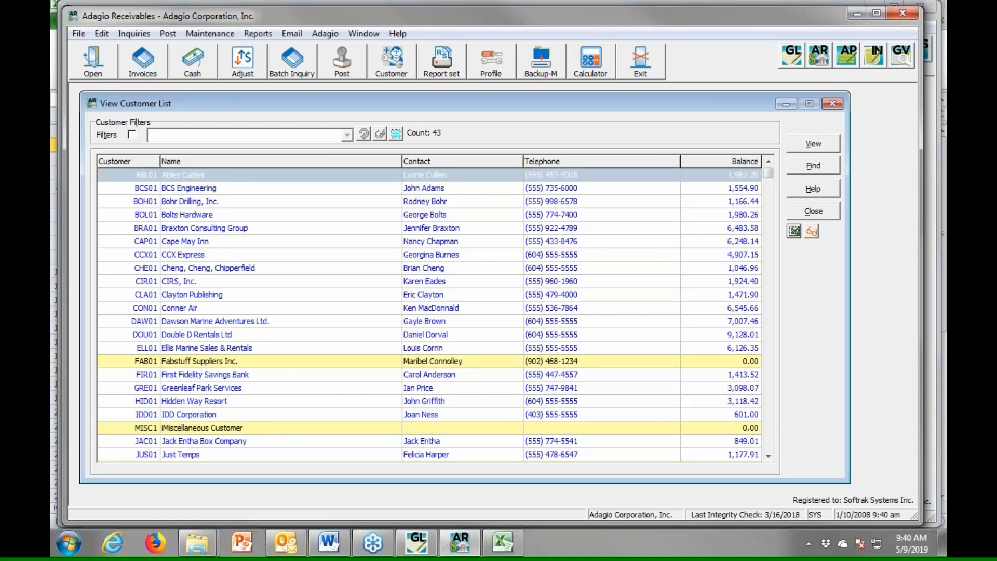
{"action": "left_click", "coordinate": [498, 545]}
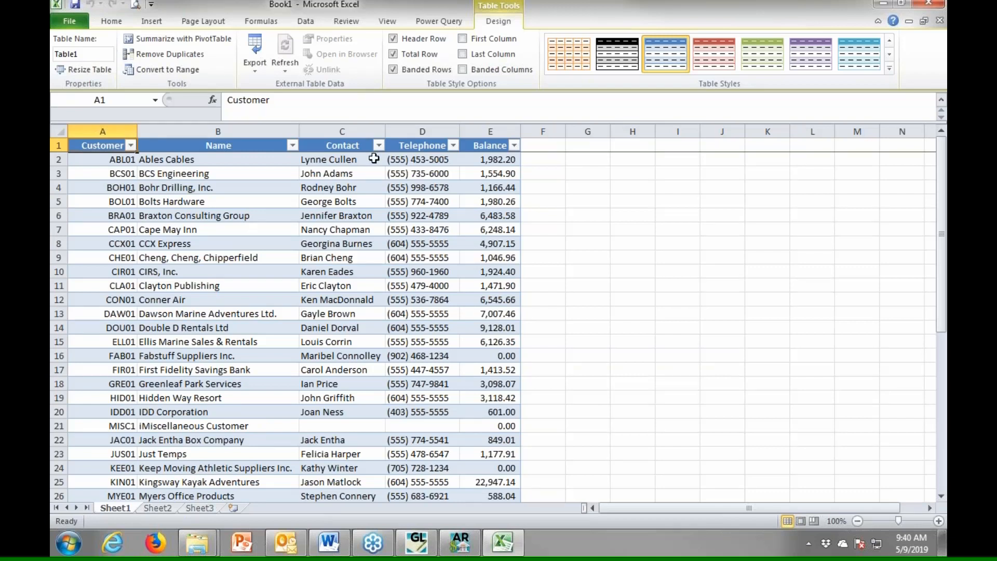
Sort the exported customer table by Balance from largest to smallest.
{"action": "left_click", "coordinate": [497, 163]}
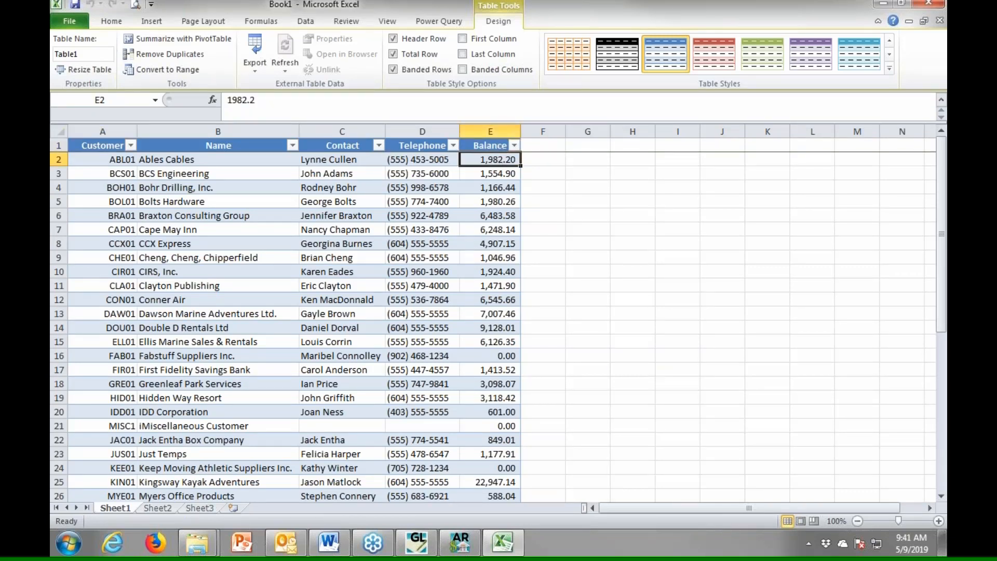
{"action": "left_click", "coordinate": [115, 23]}
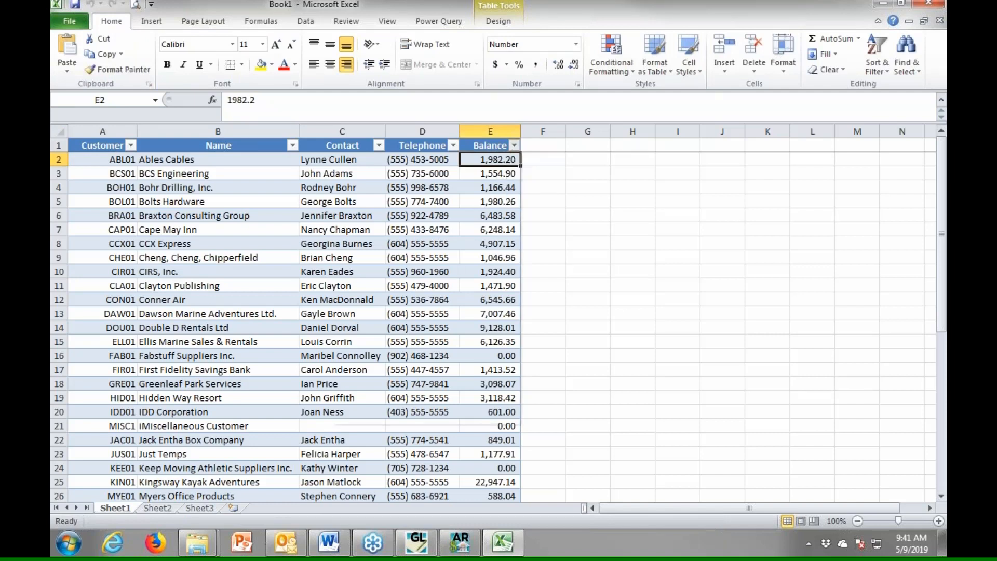
{"action": "left_click", "coordinate": [513, 146]}
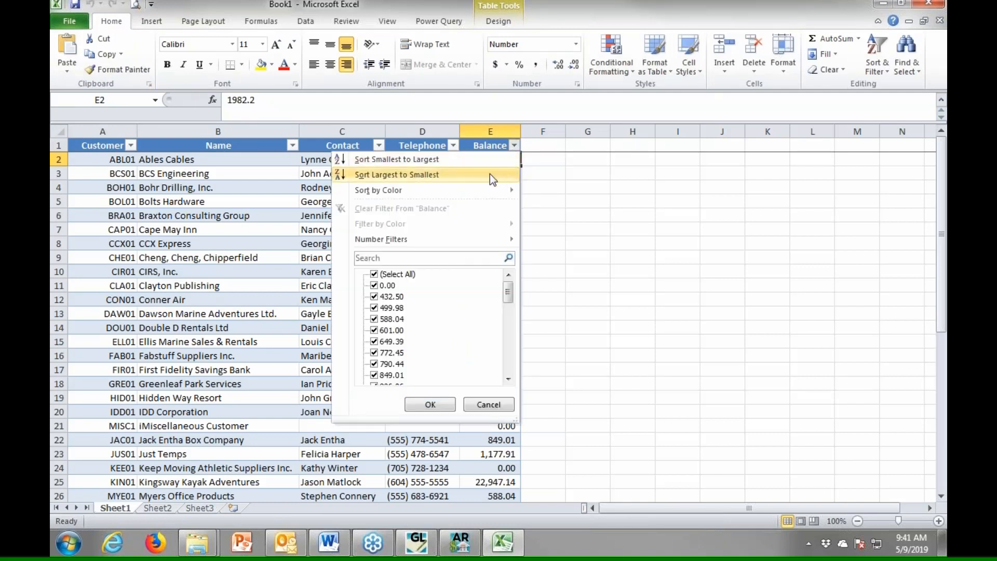
{"action": "left_click", "coordinate": [470, 173]}
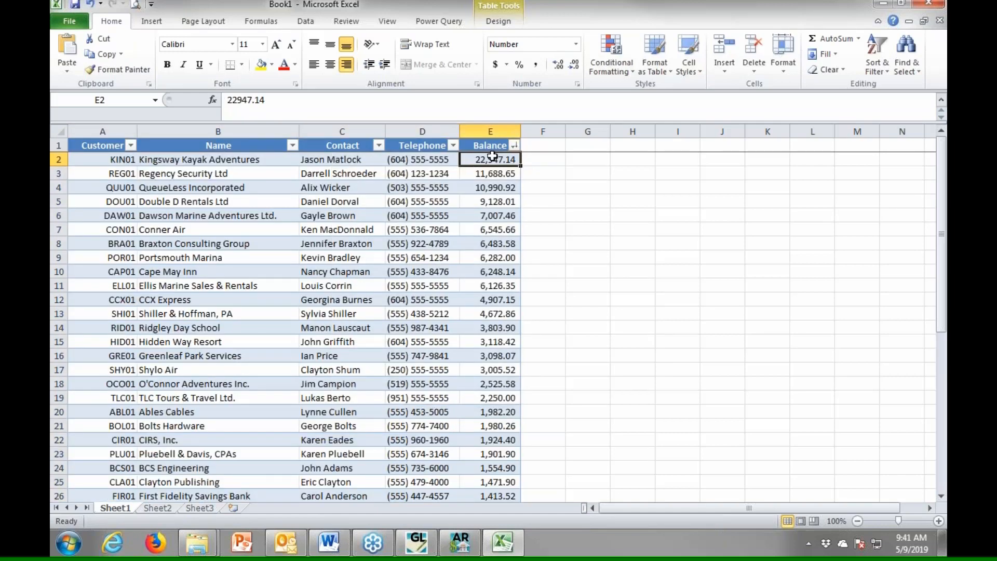
Filter the customer table to balances greater than 1000 and review the filtered rows down to the Total row.
{"action": "left_click", "coordinate": [514, 147]}
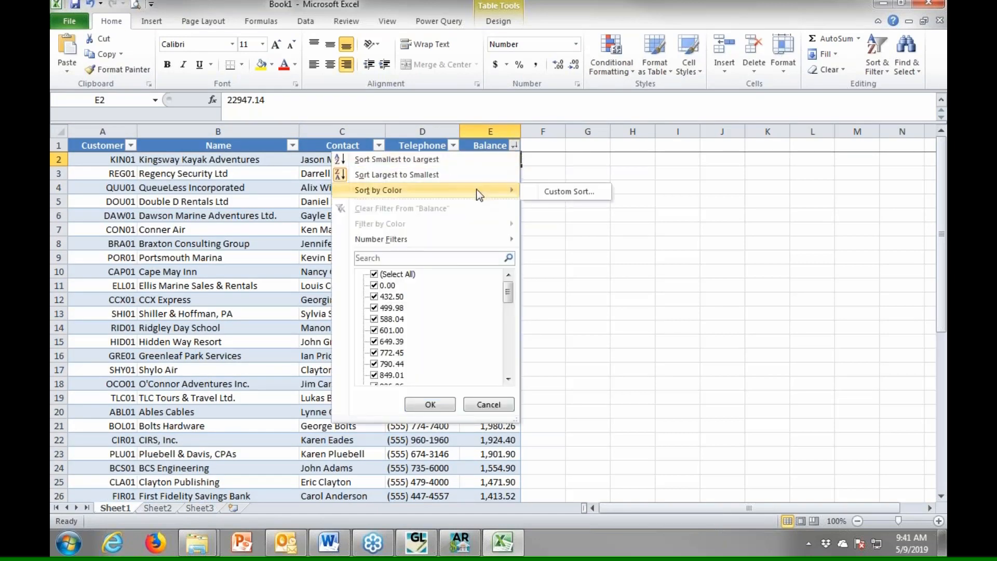
{"action": "mouse_move", "coordinate": [486, 240]}
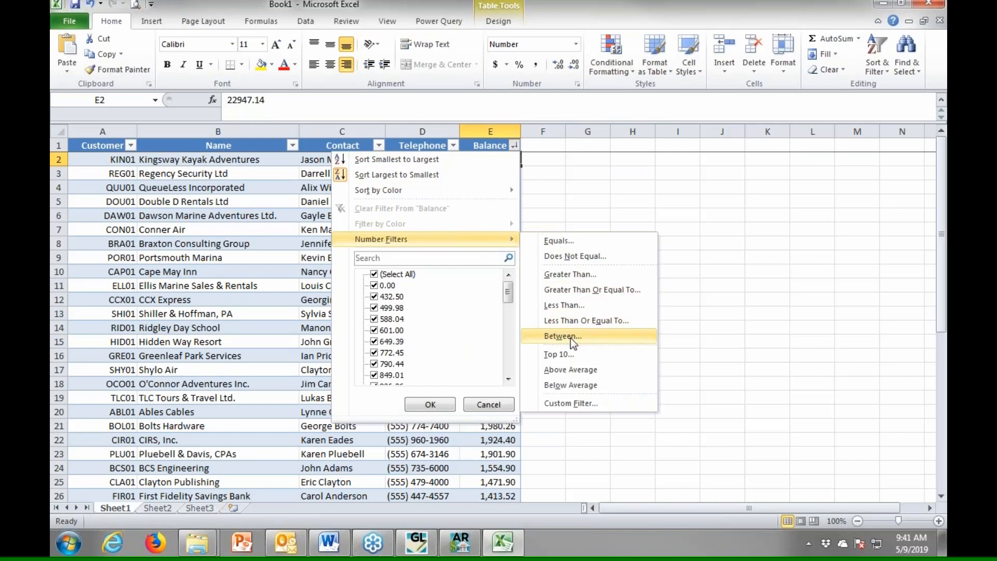
{"action": "left_click", "coordinate": [573, 277]}
{"action": "type", "text": "1000"}
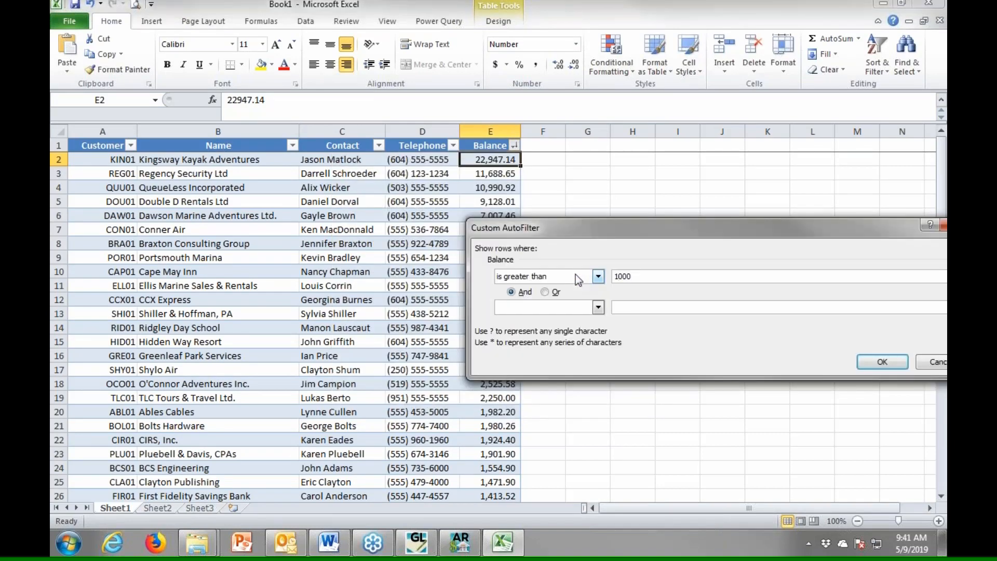
{"action": "key", "text": "Return"}
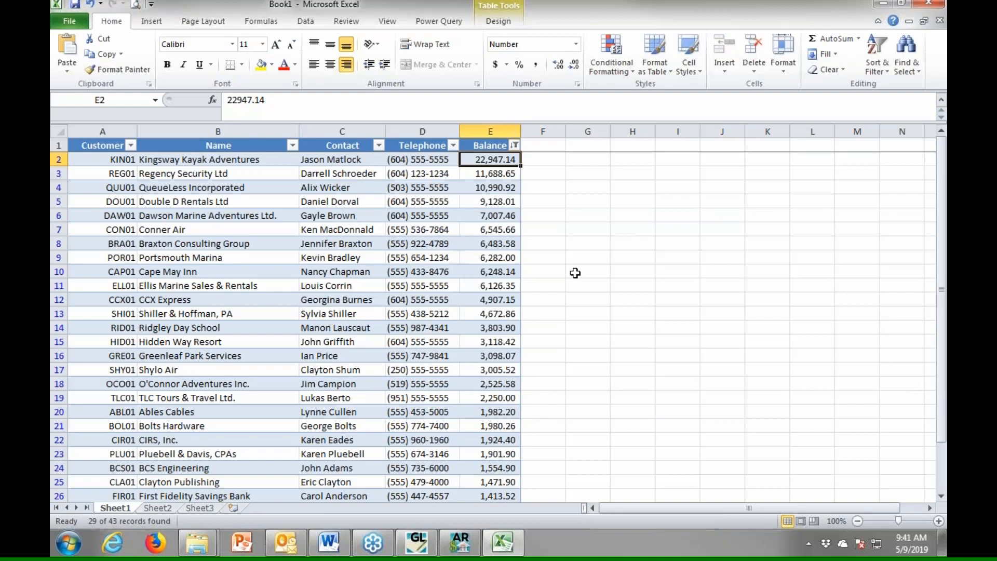
{"action": "left_click", "coordinate": [515, 146]}
{"action": "mouse_move", "coordinate": [416, 244]}
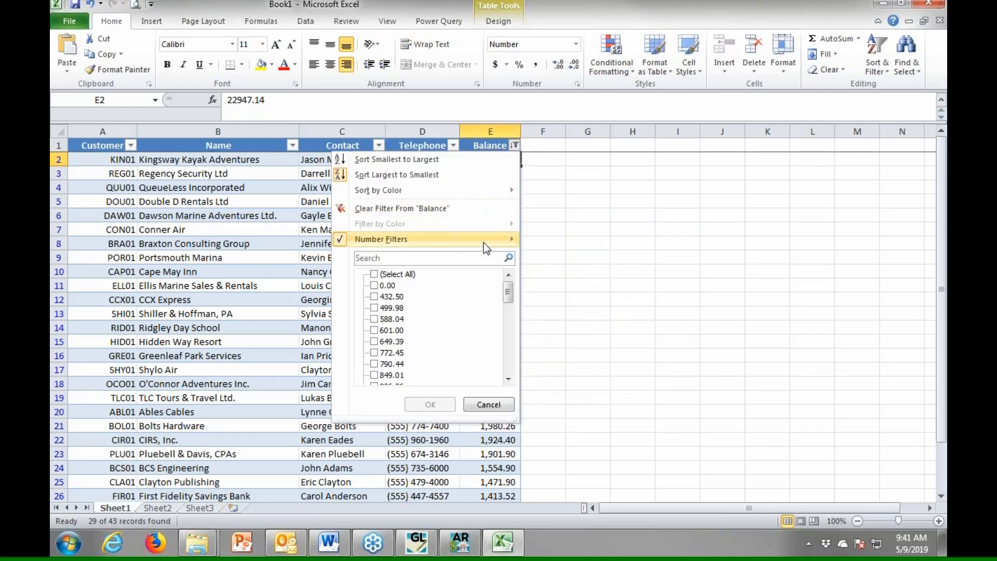
{"action": "left_click", "coordinate": [488, 405]}
{"action": "scroll", "coordinate": [522, 384], "scroll_direction": "down", "scroll_amount": 5}
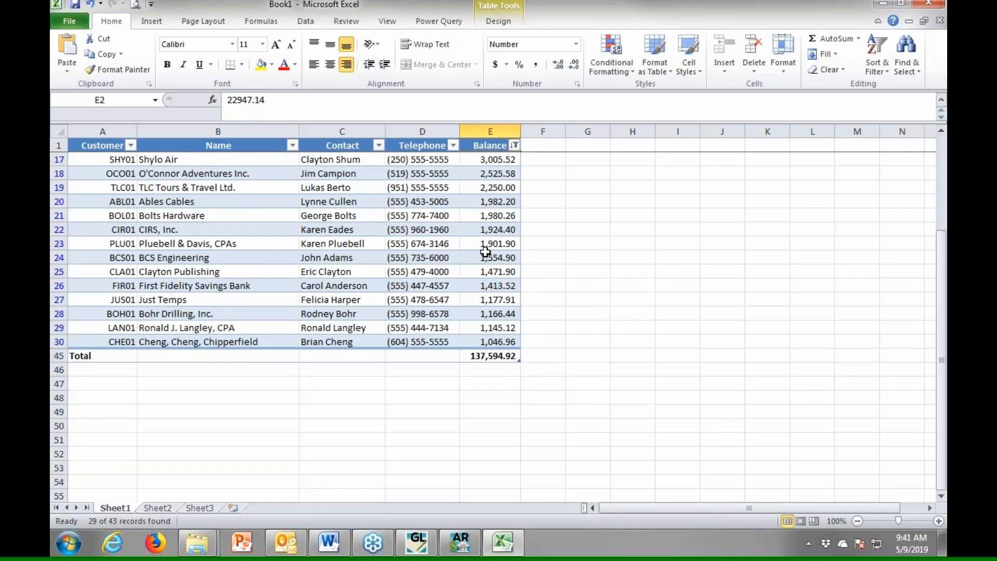
{"action": "scroll", "coordinate": [486, 252], "scroll_direction": "up", "scroll_amount": 4}
{"action": "scroll", "coordinate": [487, 216], "scroll_direction": "up", "scroll_amount": 1}
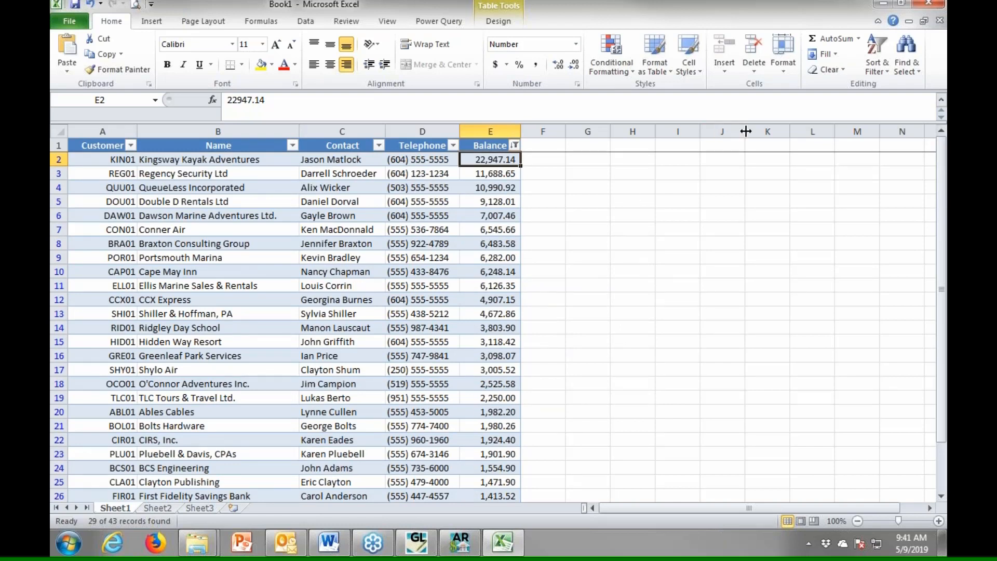
Change the Balance filter to show only customers with balances greater than 10000.
{"action": "left_click", "coordinate": [514, 145]}
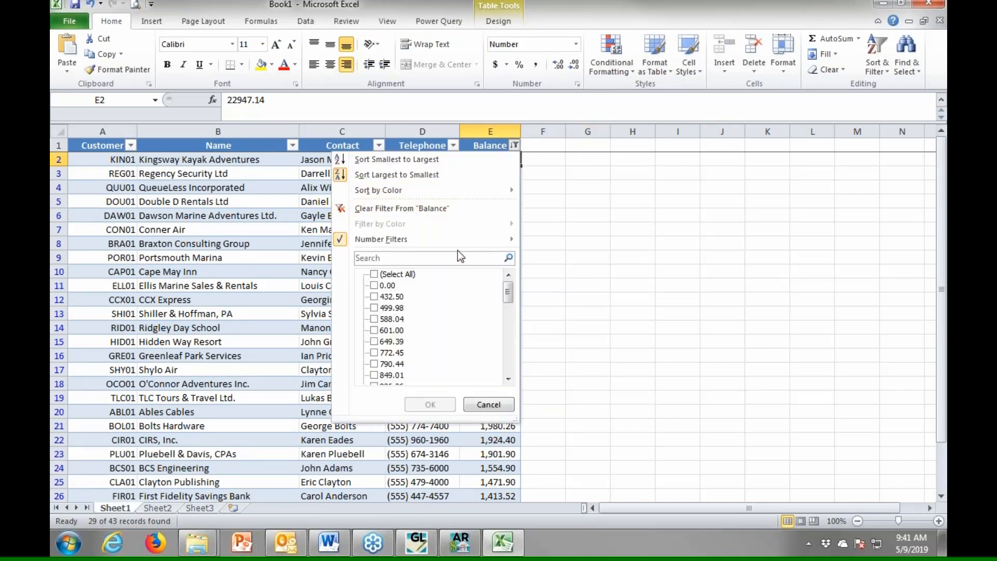
{"action": "mouse_move", "coordinate": [464, 245]}
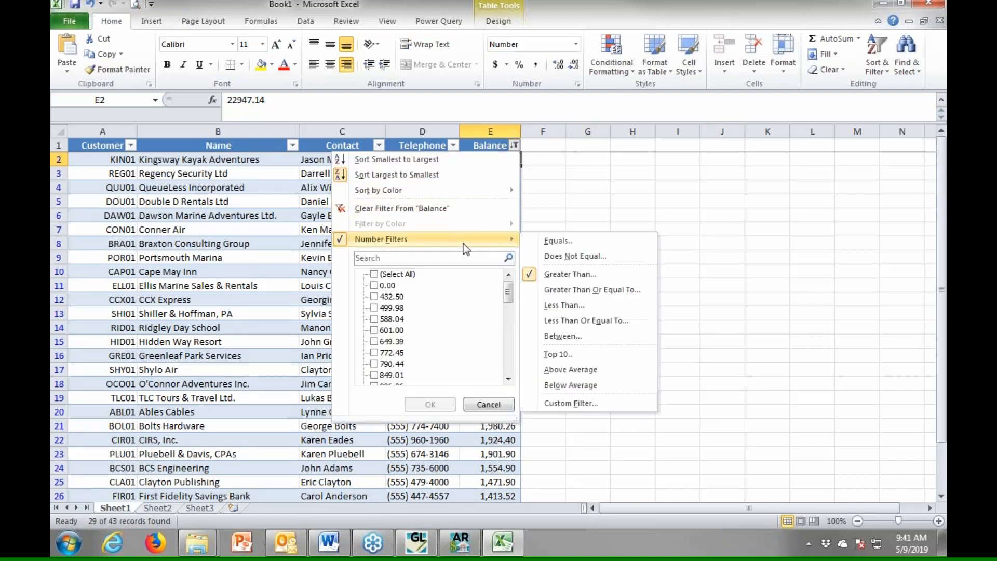
{"action": "left_click", "coordinate": [580, 276]}
{"action": "type", "text": "10000"}
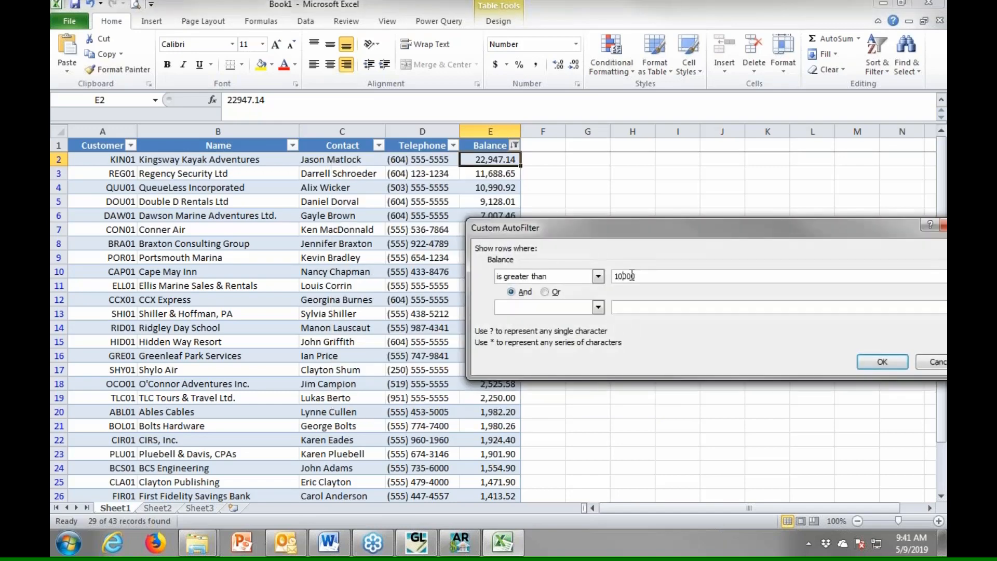
{"action": "left_click", "coordinate": [882, 361]}
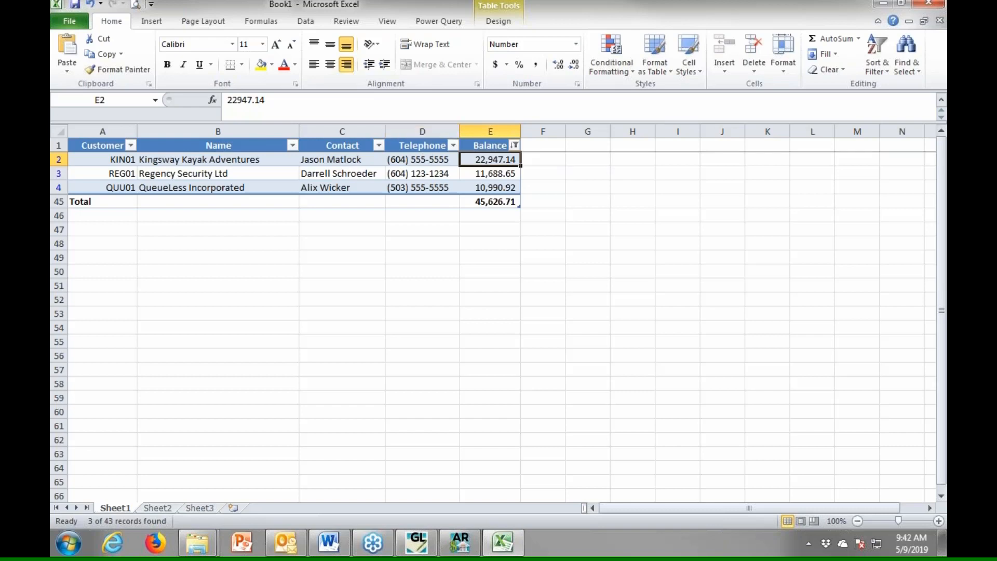
Close the exported workbook Book1 without saving its changes, leaving Excel itself open.
{"action": "left_click", "coordinate": [930, 6]}
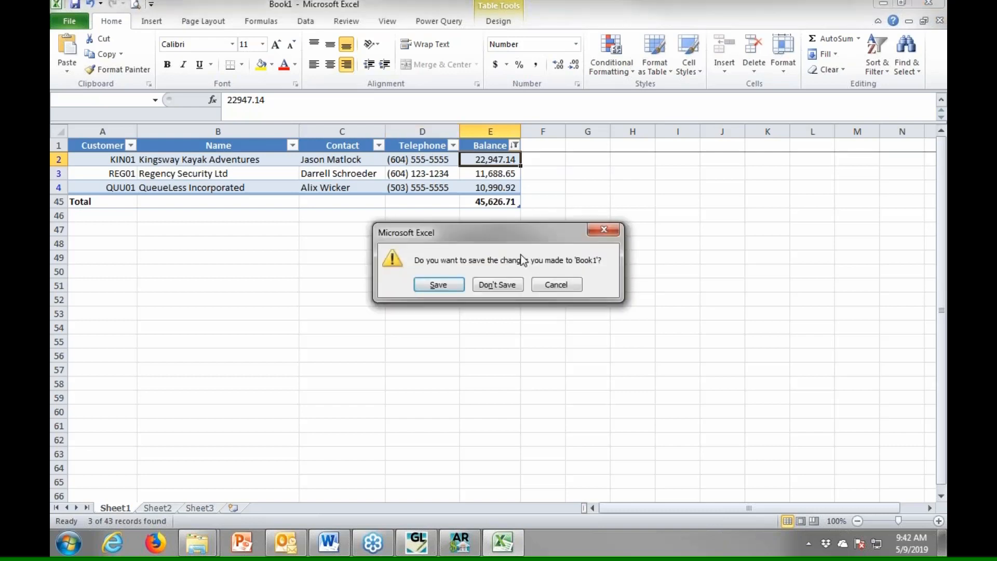
{"action": "left_click", "coordinate": [557, 286]}
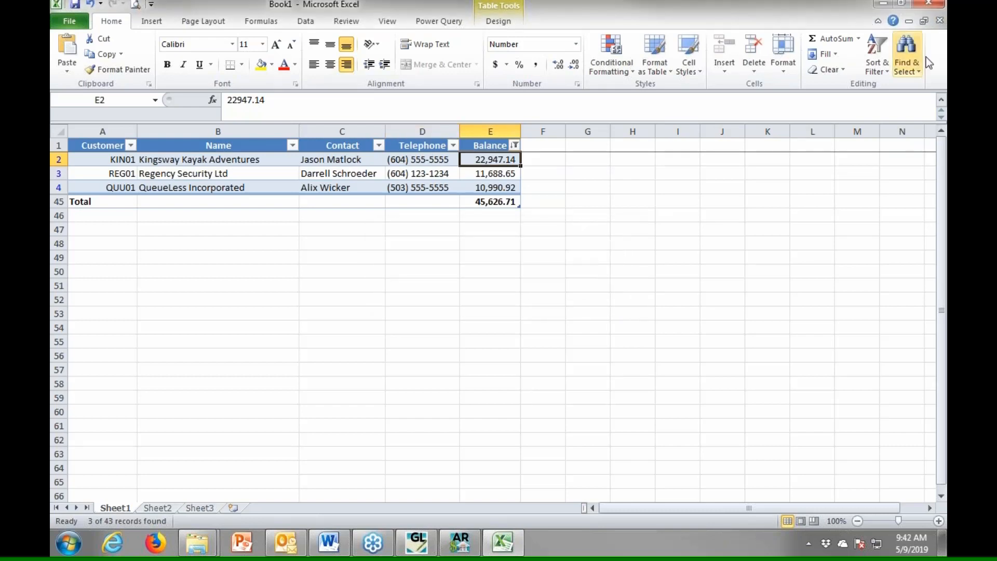
{"action": "left_click", "coordinate": [940, 20]}
{"action": "left_click", "coordinate": [490, 285]}
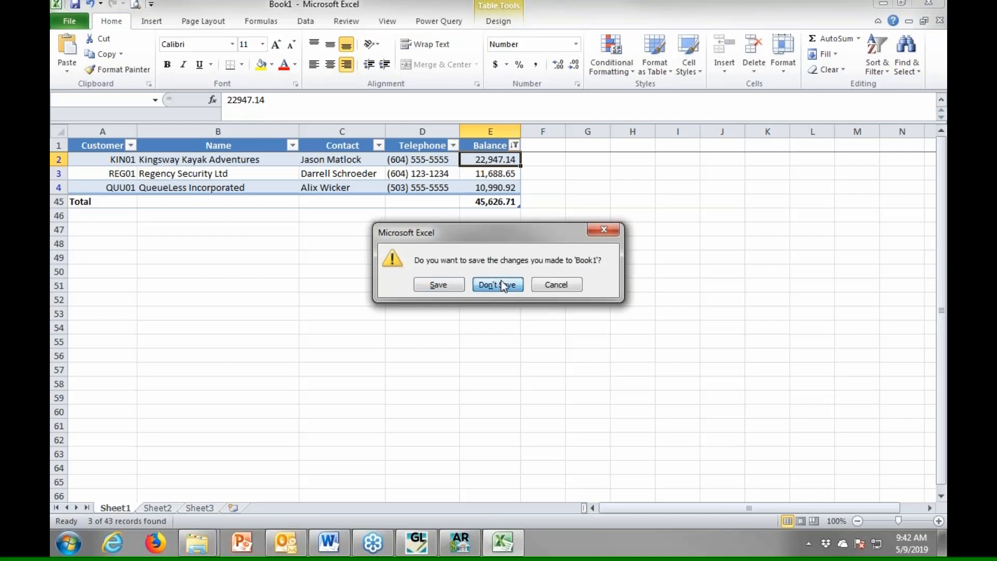
Switch to Adagio Receivables and add the Salesperson field as the first column of the customer list.
{"action": "left_click", "coordinate": [455, 550]}
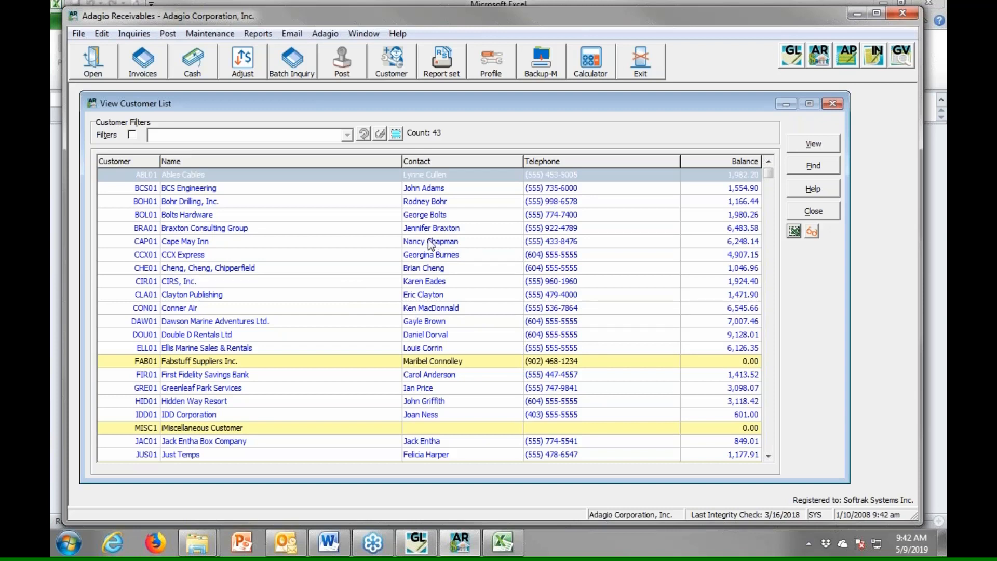
{"action": "left_click", "coordinate": [432, 164]}
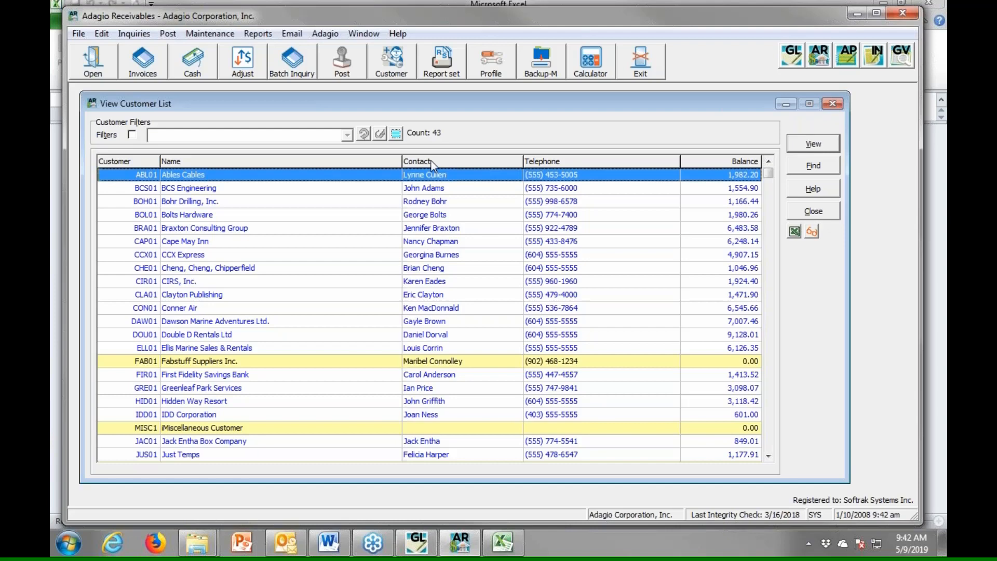
{"action": "right_click", "coordinate": [431, 164]}
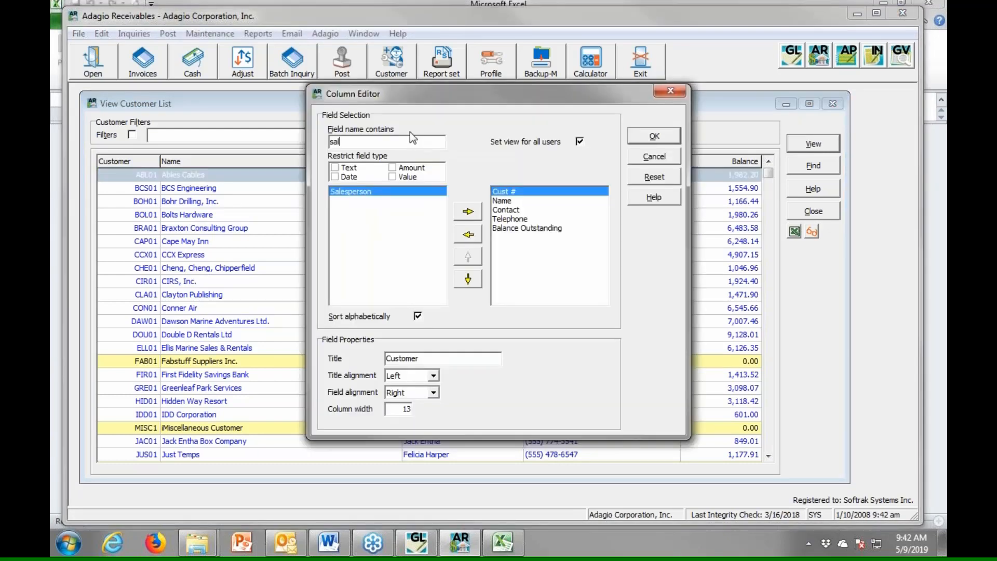
{"action": "double_click", "coordinate": [416, 194]}
{"action": "left_click", "coordinate": [508, 245]}
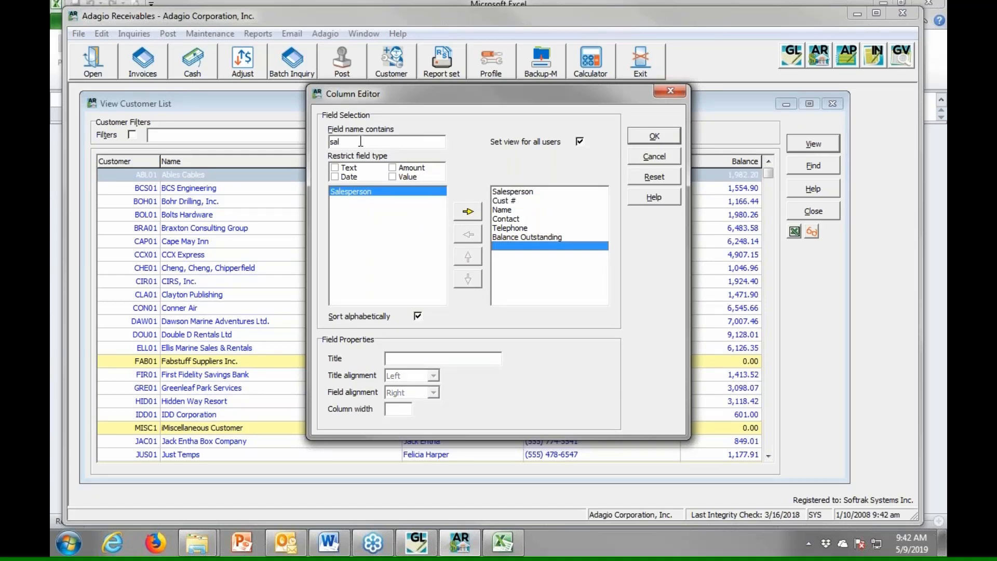
Add the Int Total - LY and Int Count - LY fields, remove Balance Outstanding, and apply the column layout to the customer list.
{"action": "left_click_drag", "start_coordinate": [361, 142], "coordinate": [220, 130]}
{"action": "type", "text": "ly"}
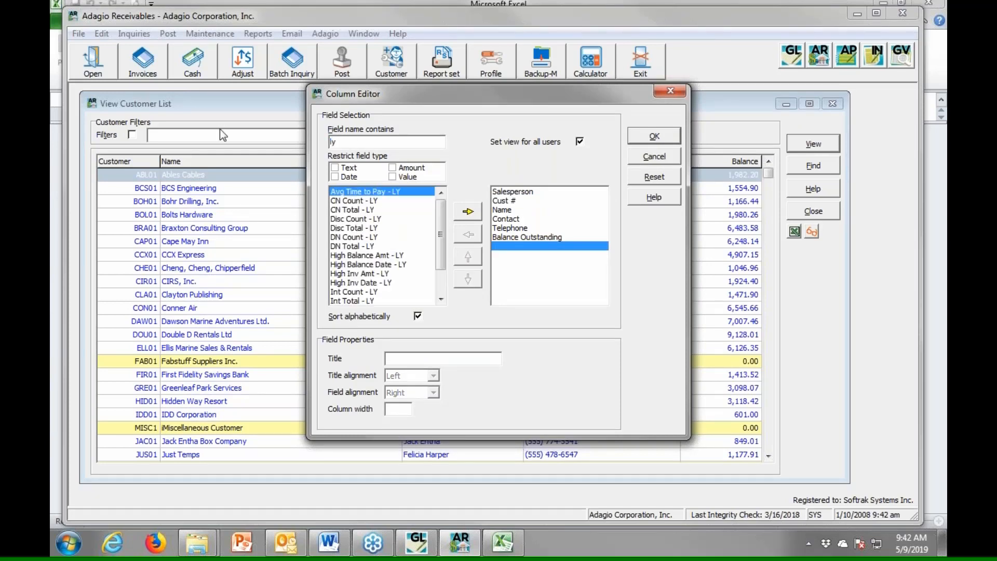
{"action": "double_click", "coordinate": [347, 300]}
{"action": "double_click", "coordinate": [348, 292]}
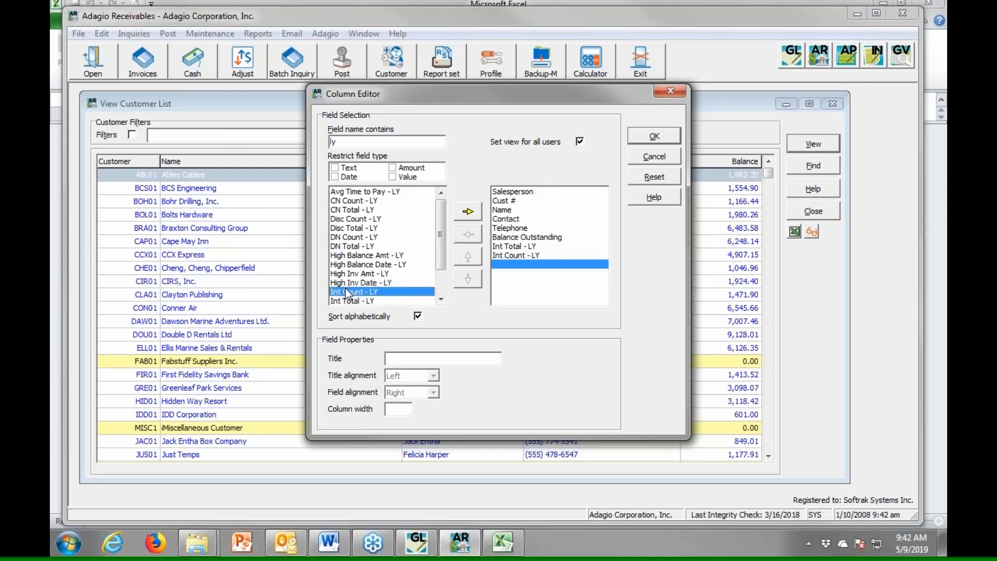
{"action": "left_click", "coordinate": [488, 238]}
{"action": "left_click", "coordinate": [467, 234]}
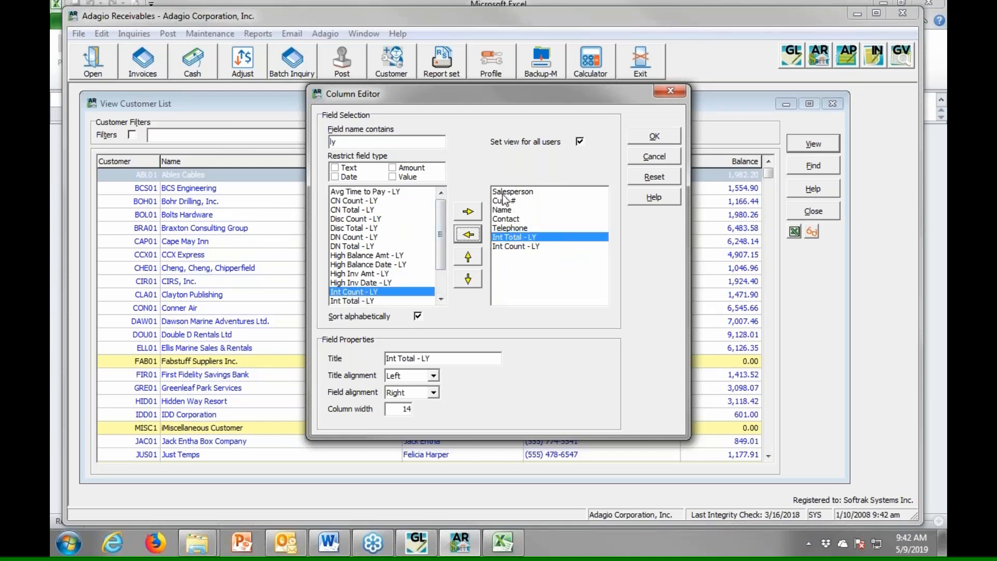
{"action": "left_click", "coordinate": [660, 141]}
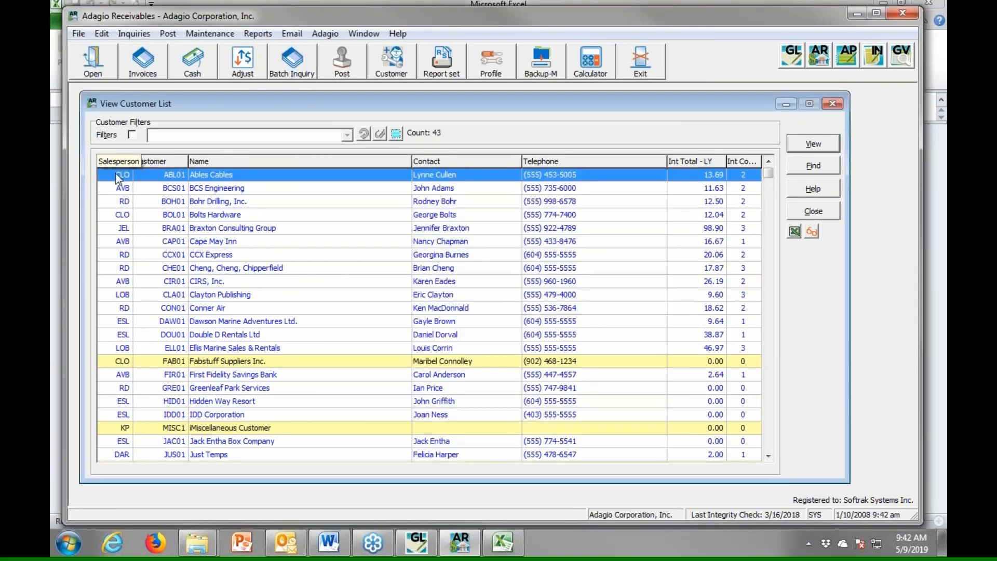
Replace the two interest columns in the customer list with Inv Total - LY and Inv Count - LY, and apply the layout.
{"action": "right_click", "coordinate": [699, 164]}
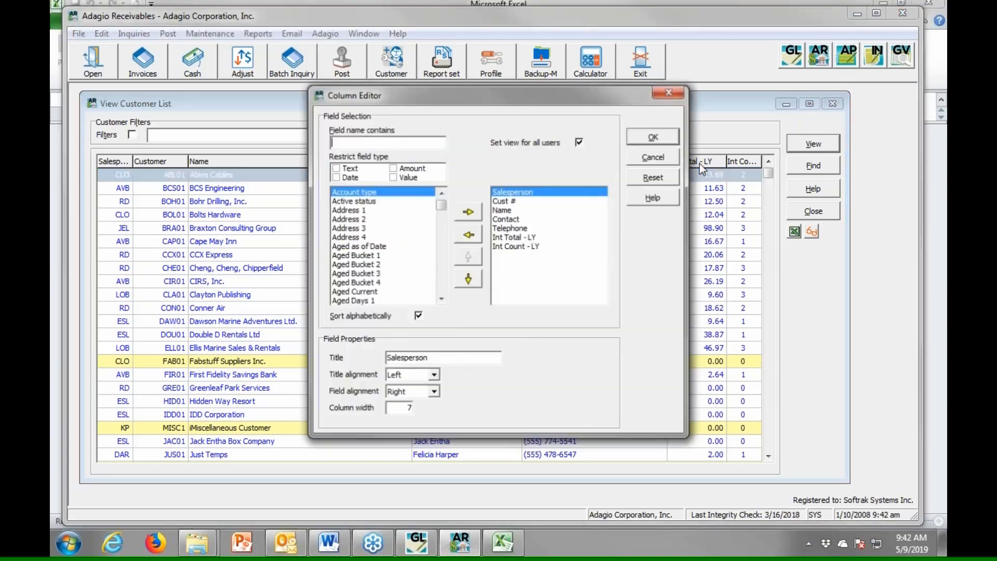
{"action": "left_click", "coordinate": [524, 238]}
{"action": "double_click", "coordinate": [525, 238]}
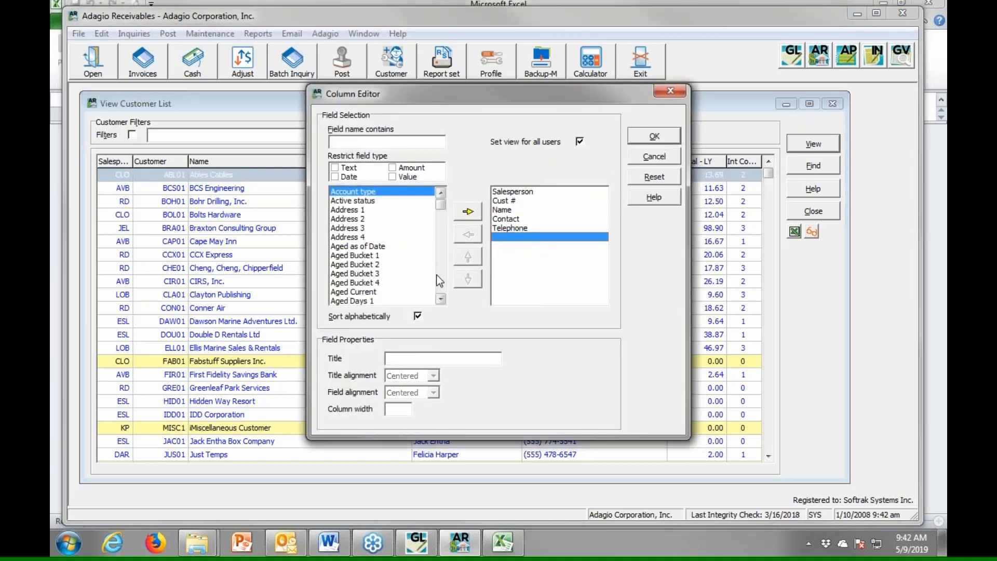
{"action": "left_click", "coordinate": [383, 142]}
{"action": "type", "text": "inv"}
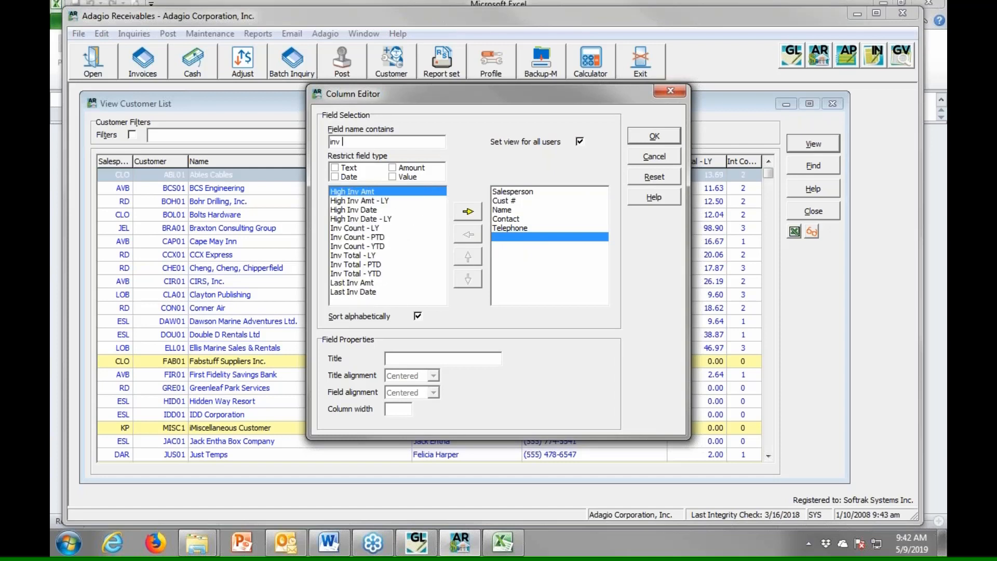
{"action": "double_click", "coordinate": [365, 255]}
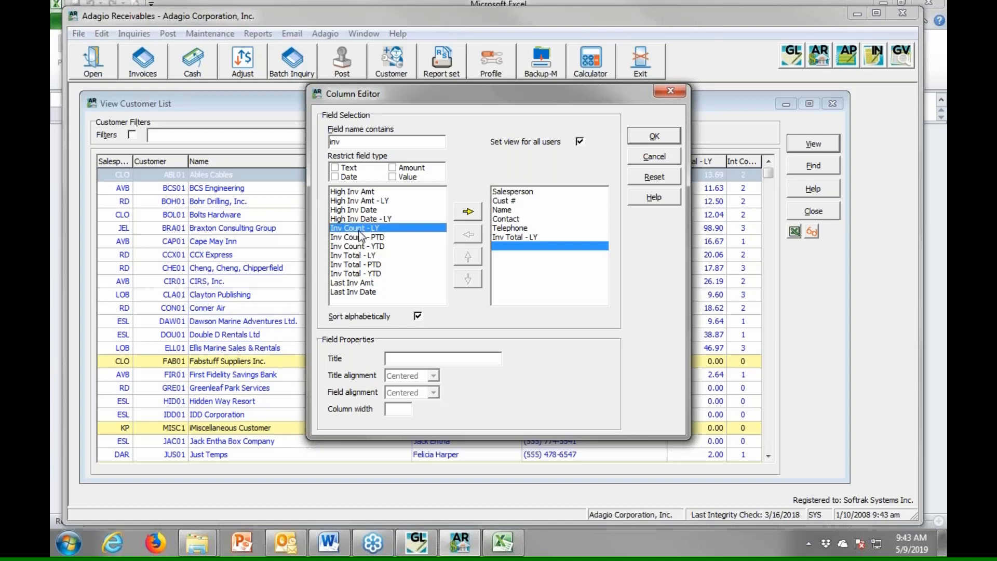
{"action": "double_click", "coordinate": [362, 229]}
{"action": "left_click", "coordinate": [644, 139]}
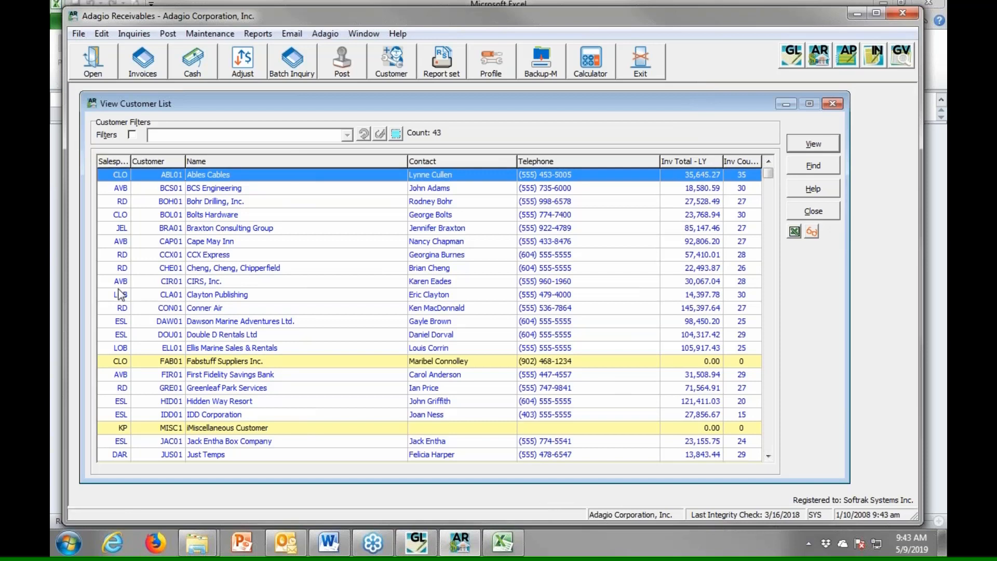
Export the rearranged customer list to Excel and bring up the exported workbook.
{"action": "left_click", "coordinate": [795, 233]}
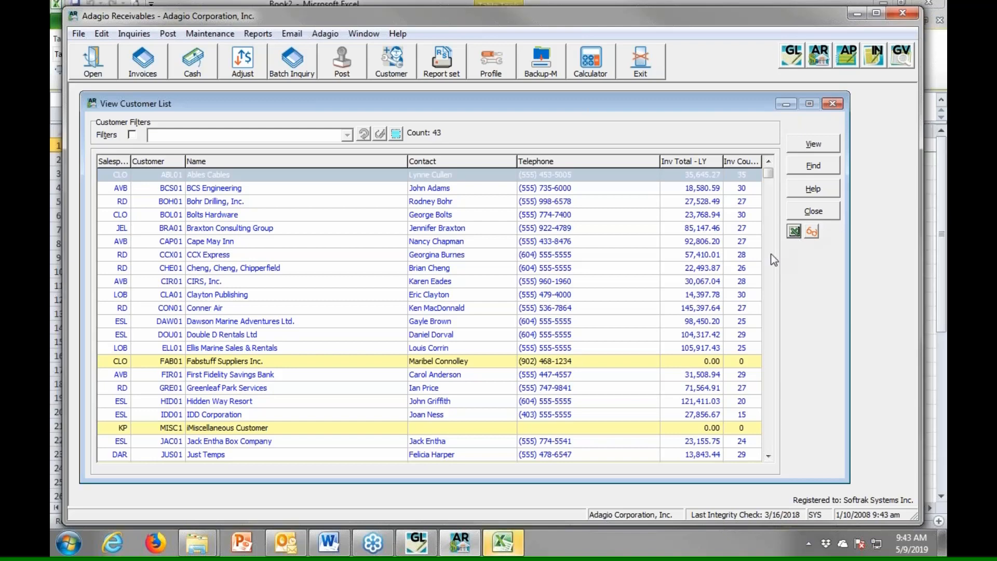
{"action": "left_click", "coordinate": [503, 543]}
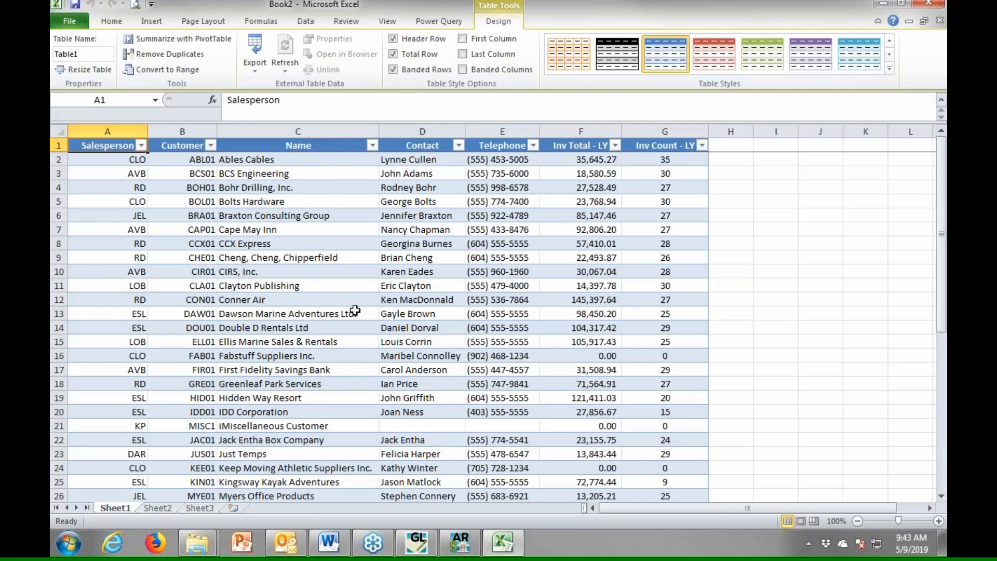
Summarize Table1 in a PivotTable on a new worksheet, with Salesperson as row labels and Inv Total - LY as summed values.
{"action": "left_click", "coordinate": [354, 307]}
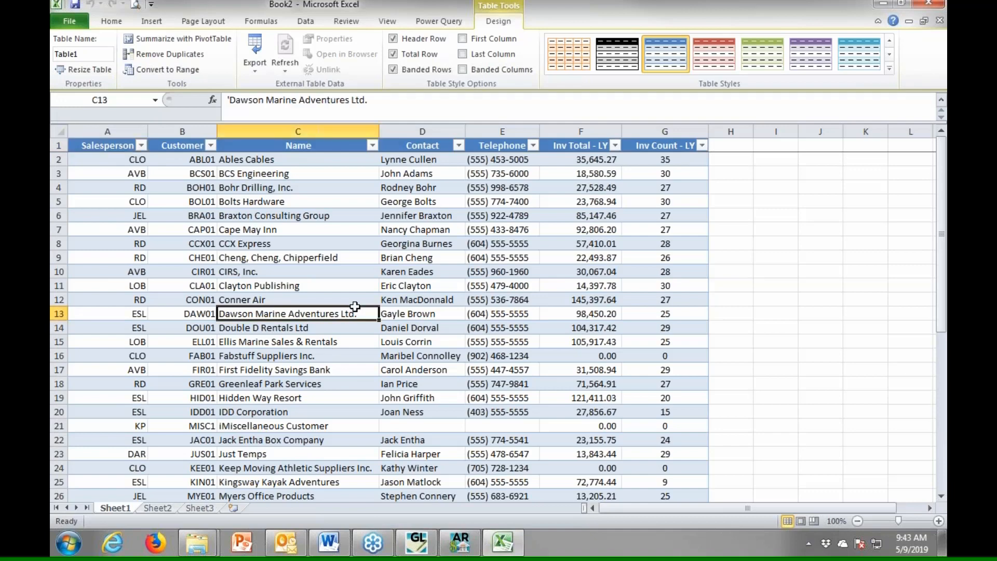
{"action": "left_click", "coordinate": [192, 42]}
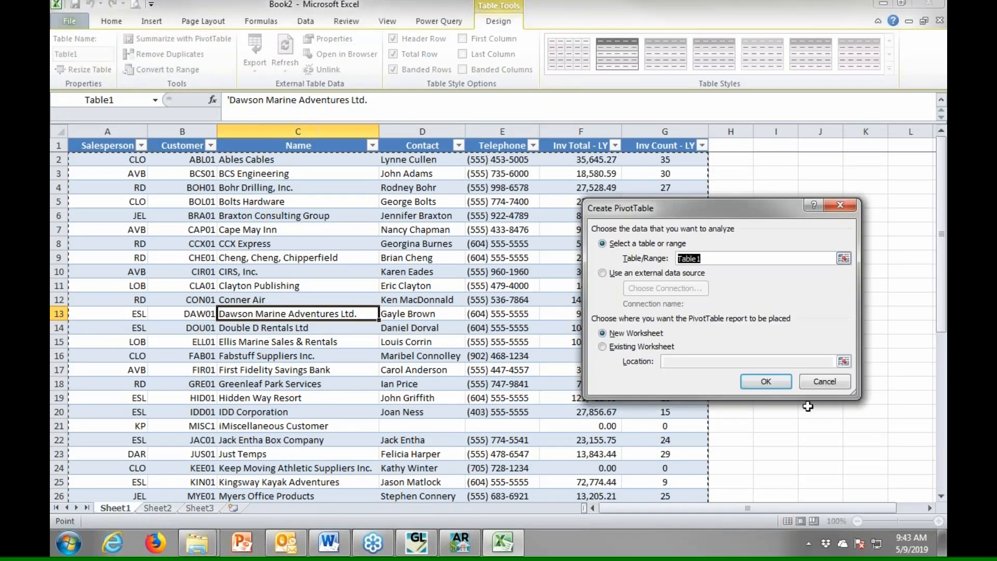
{"action": "left_click", "coordinate": [766, 381]}
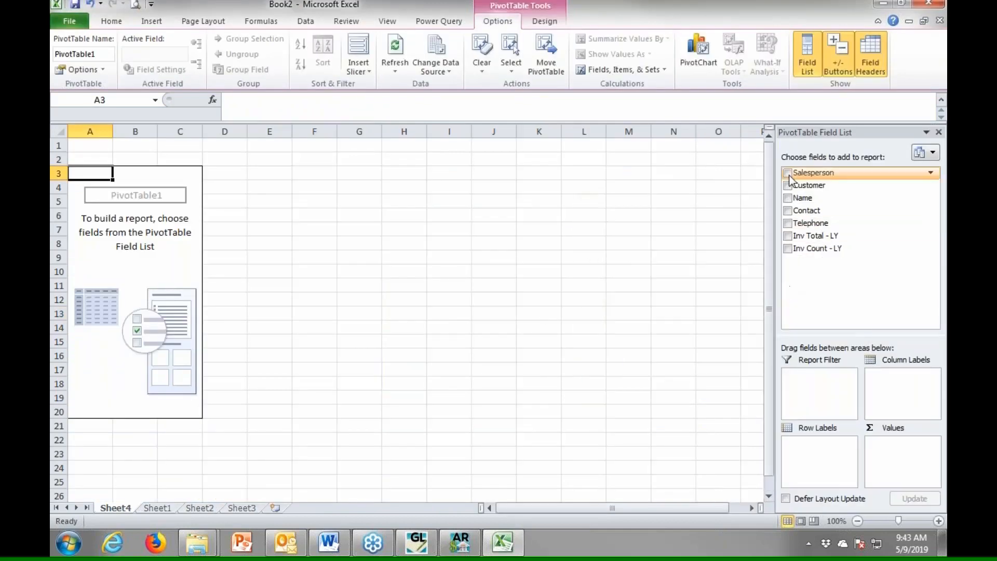
{"action": "left_click", "coordinate": [788, 174]}
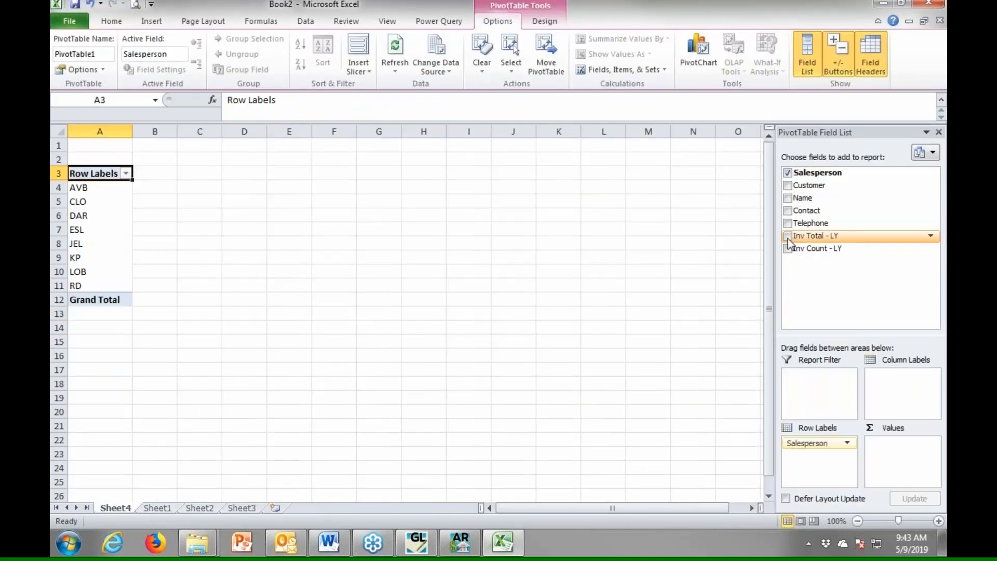
{"action": "left_click", "coordinate": [788, 237]}
Insert a clustered column PivotChart from the salesperson PivotTable and place it beside the table, starting near row 3.
{"action": "mouse_move", "coordinate": [329, 542]}
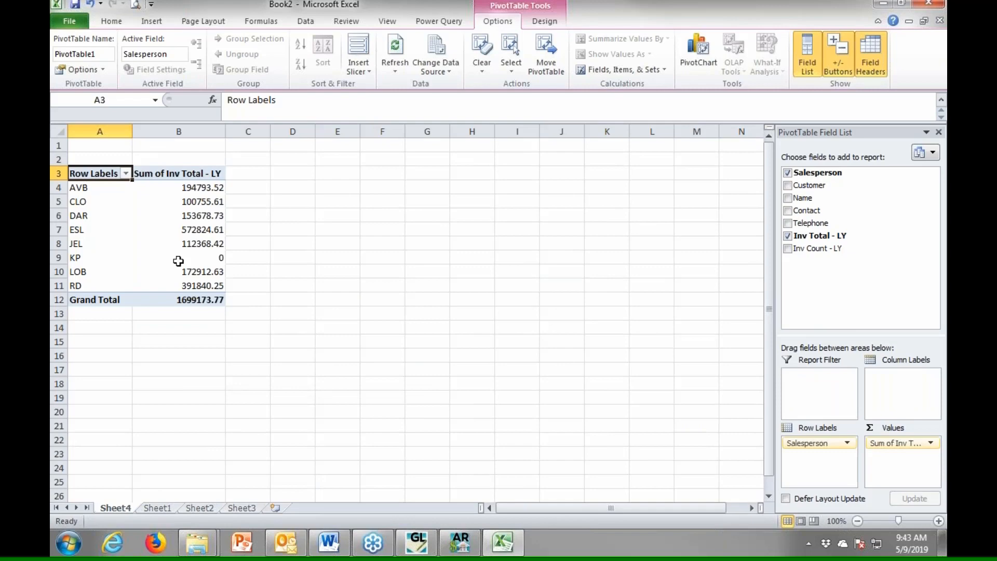
{"action": "mouse_move", "coordinate": [180, 262]}
{"action": "left_click", "coordinate": [690, 65]}
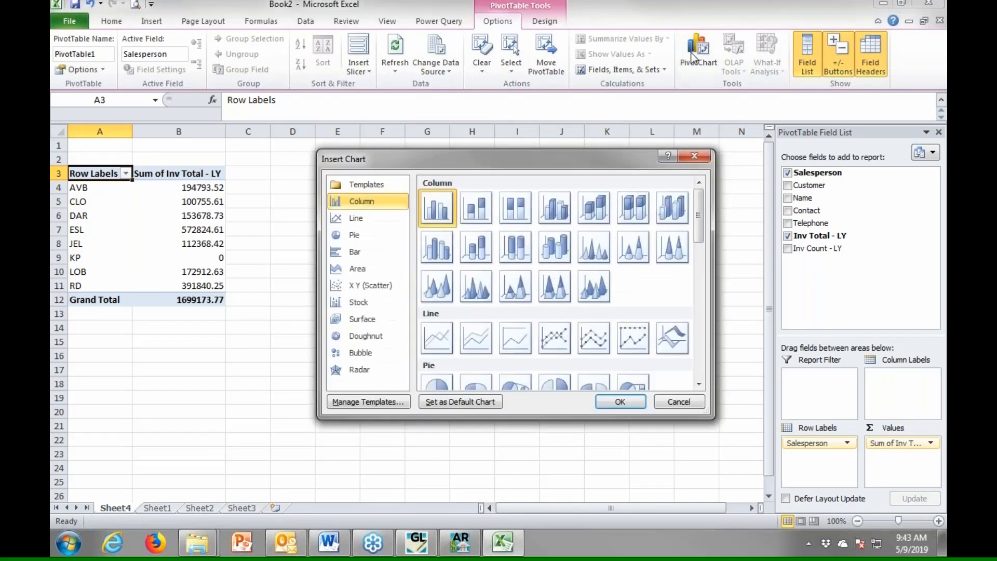
{"action": "double_click", "coordinate": [437, 208]}
{"action": "left_click_drag", "start_coordinate": [410, 223], "coordinate": [403, 164]}
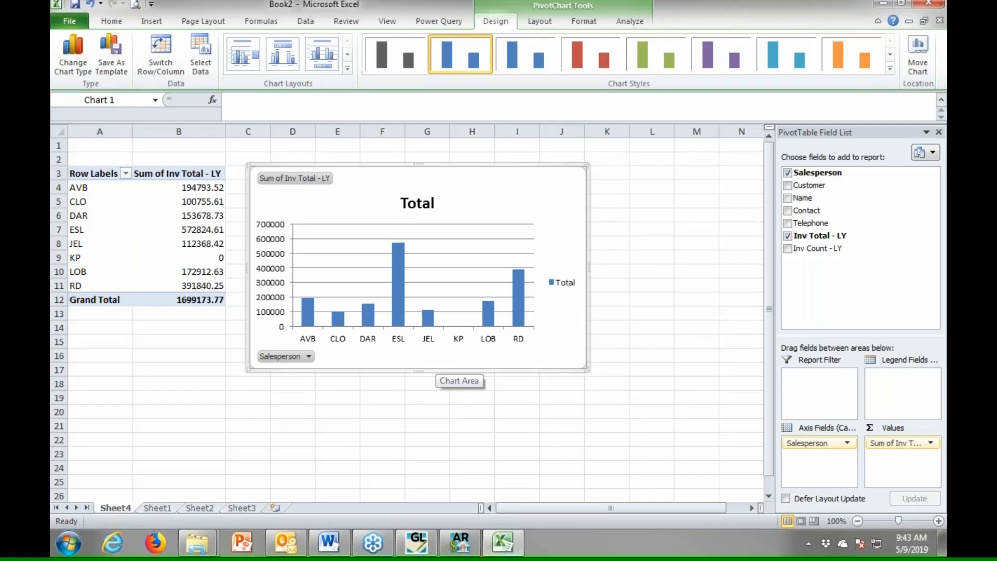
Filter salesperson KP out of the PivotChart and its PivotTable.
{"action": "left_click", "coordinate": [308, 357]}
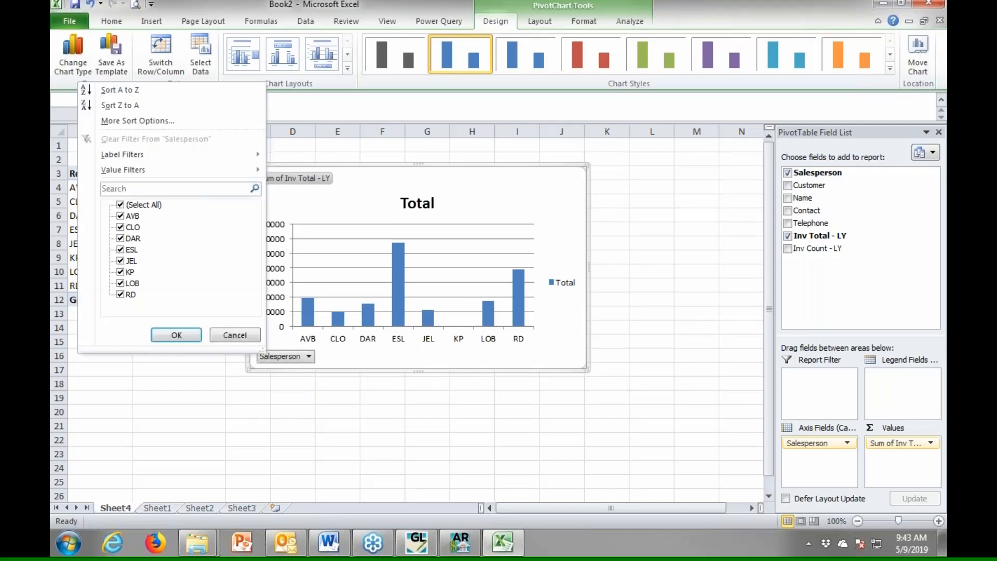
{"action": "left_click", "coordinate": [126, 272]}
{"action": "left_click", "coordinate": [177, 335]}
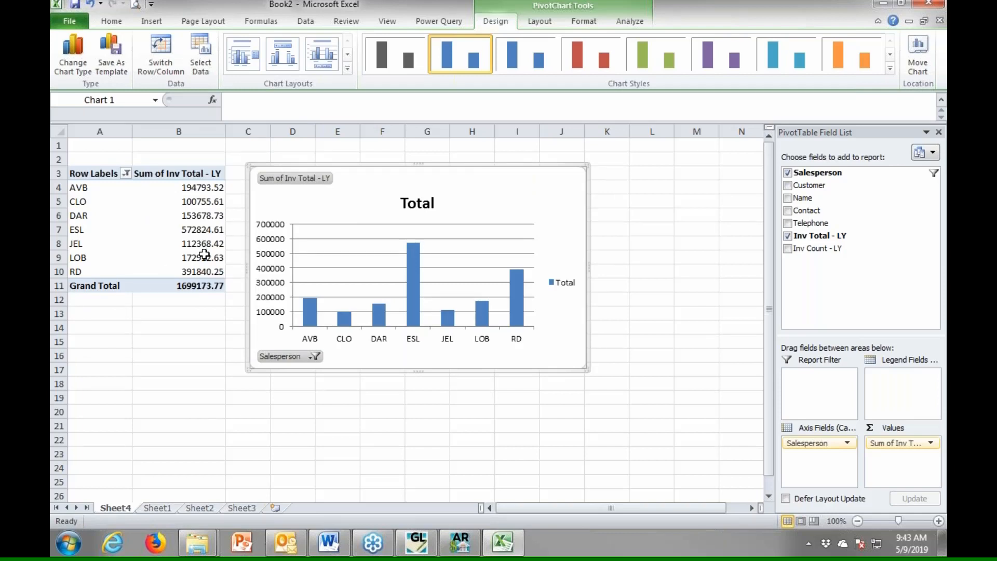
Format the Sum of Inv Total - LY value field as Number with two decimal places and the 1000 separator.
{"action": "left_click", "coordinate": [200, 202]}
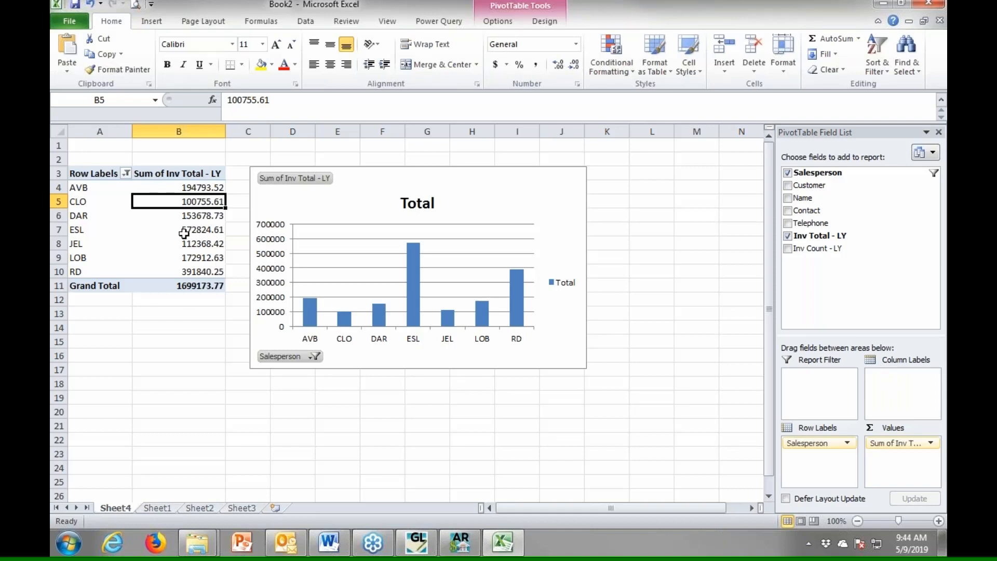
{"action": "left_click", "coordinate": [930, 443]}
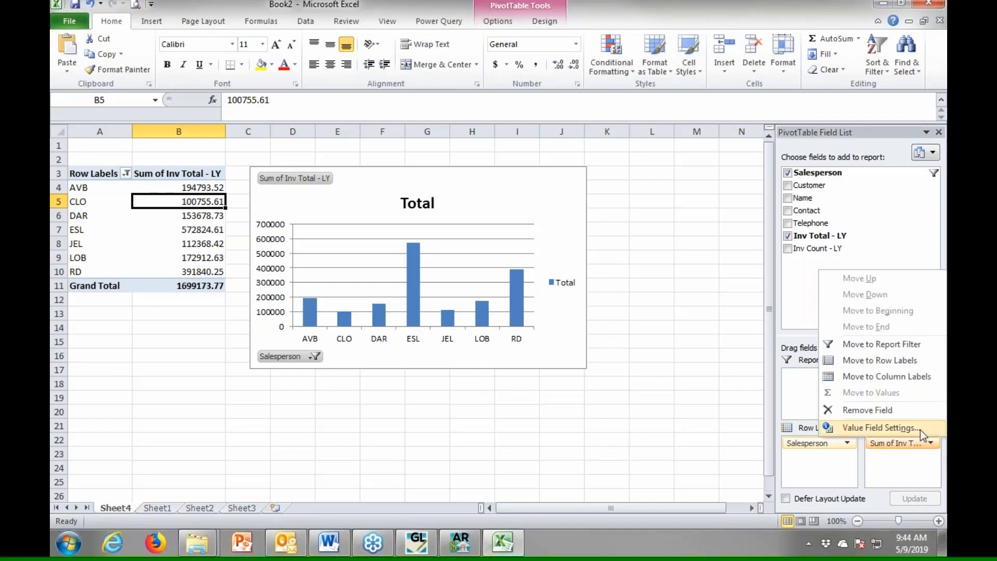
{"action": "left_click", "coordinate": [916, 427]}
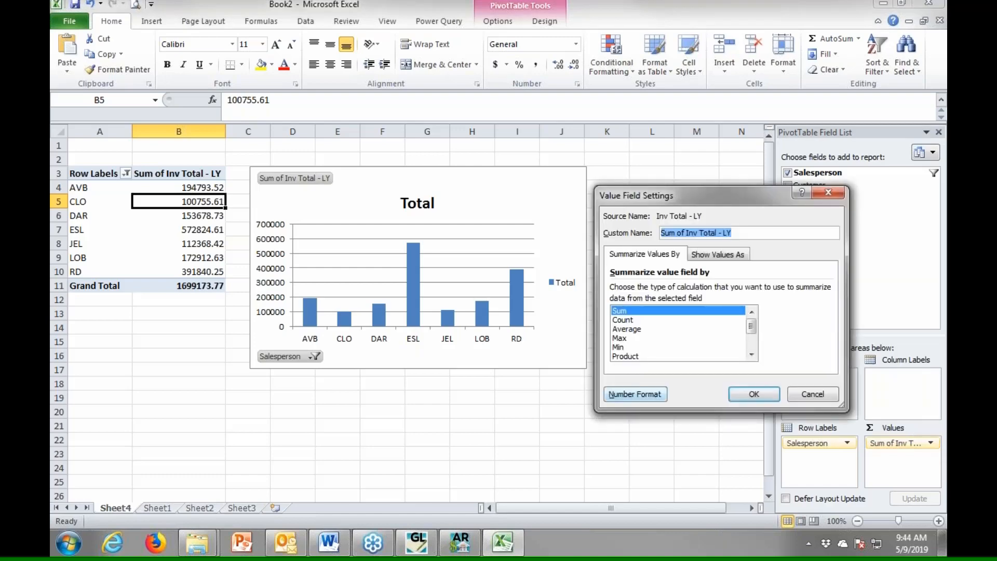
{"action": "left_click", "coordinate": [657, 395]}
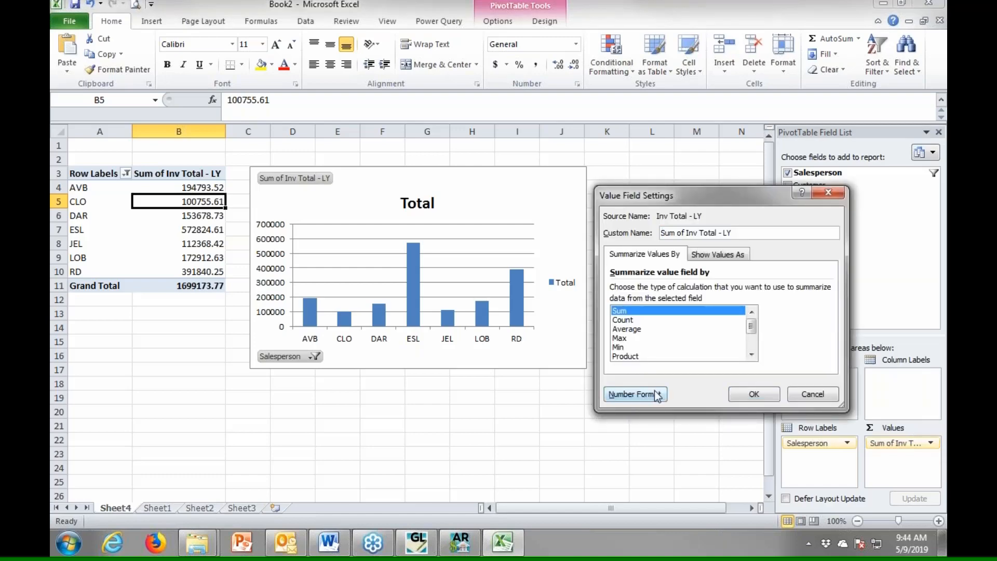
{"action": "left_click", "coordinate": [568, 209]}
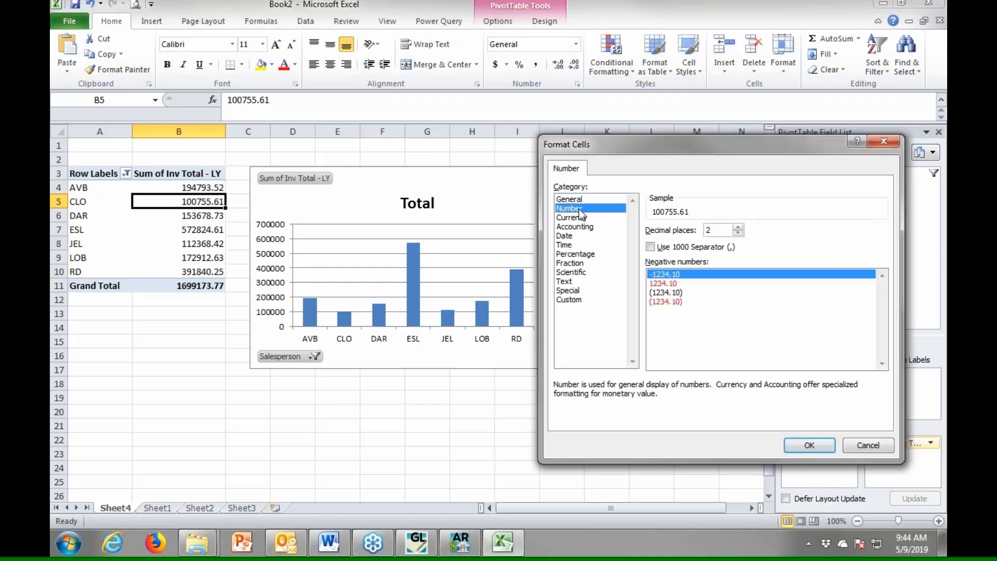
{"action": "left_click", "coordinate": [704, 247]}
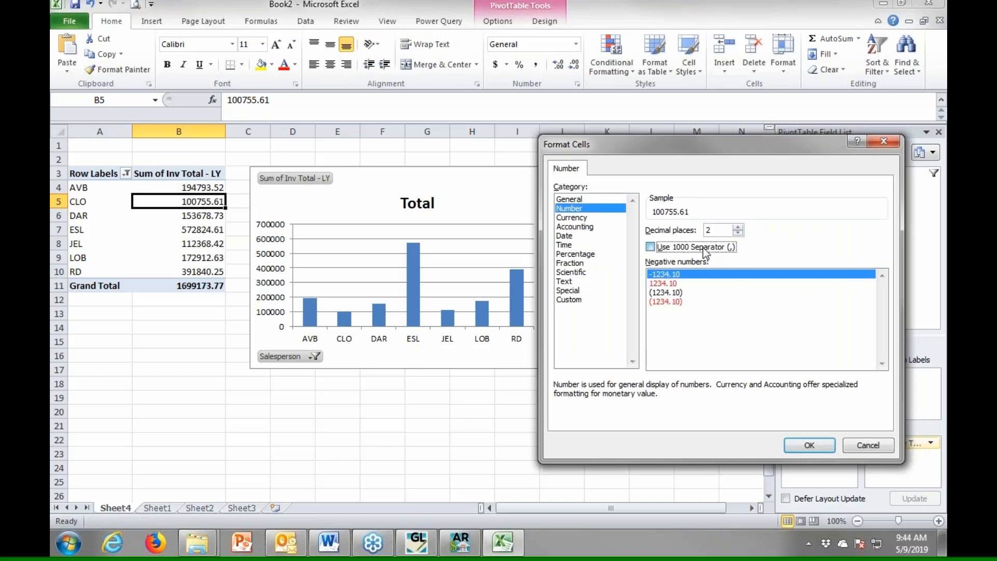
{"action": "left_click", "coordinate": [808, 446]}
{"action": "left_click", "coordinate": [756, 393]}
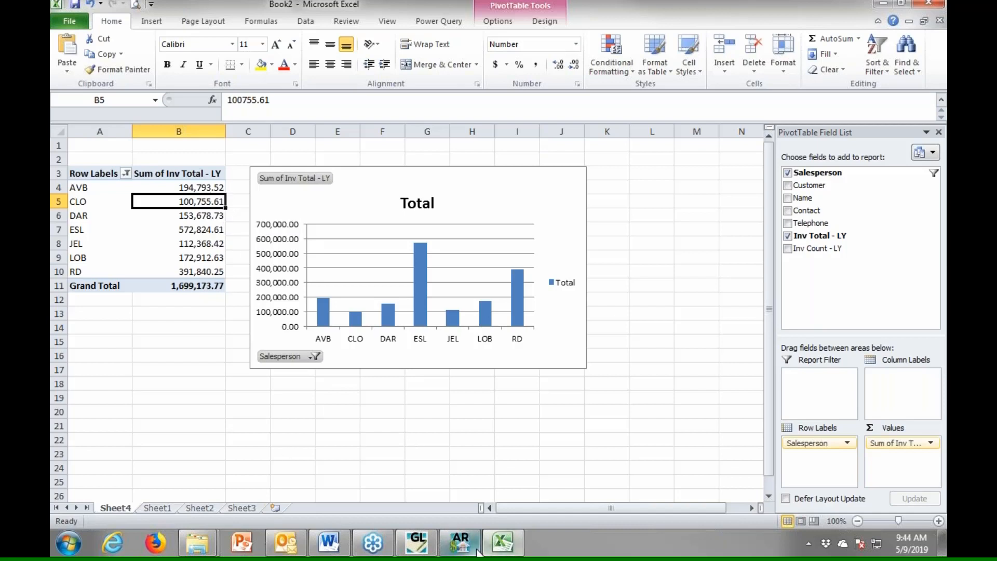
Close the PivotTable workbook without saving and switch to Adagio Receivables.
{"action": "left_click", "coordinate": [938, 21]}
{"action": "left_click", "coordinate": [512, 282]}
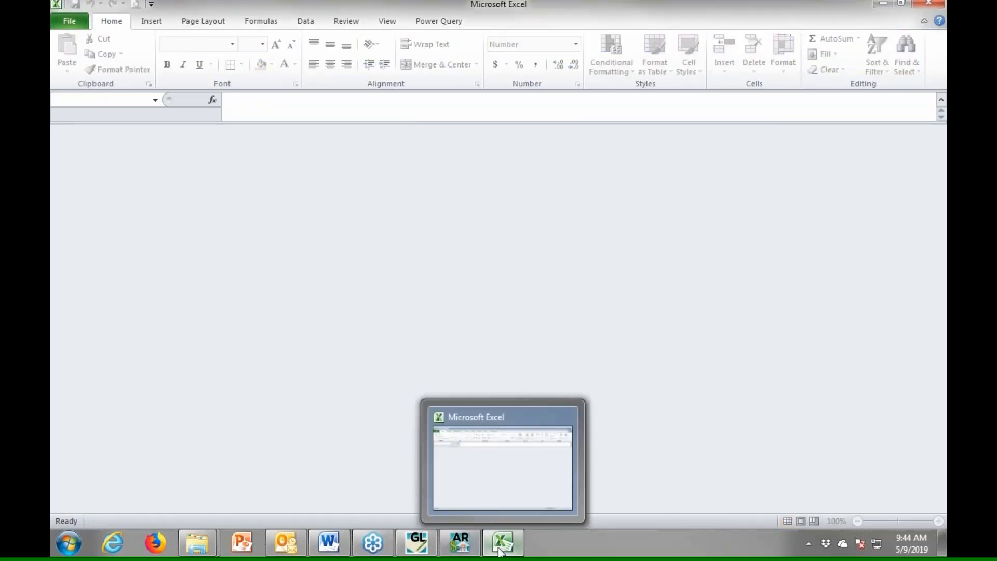
{"action": "left_click", "coordinate": [470, 550]}
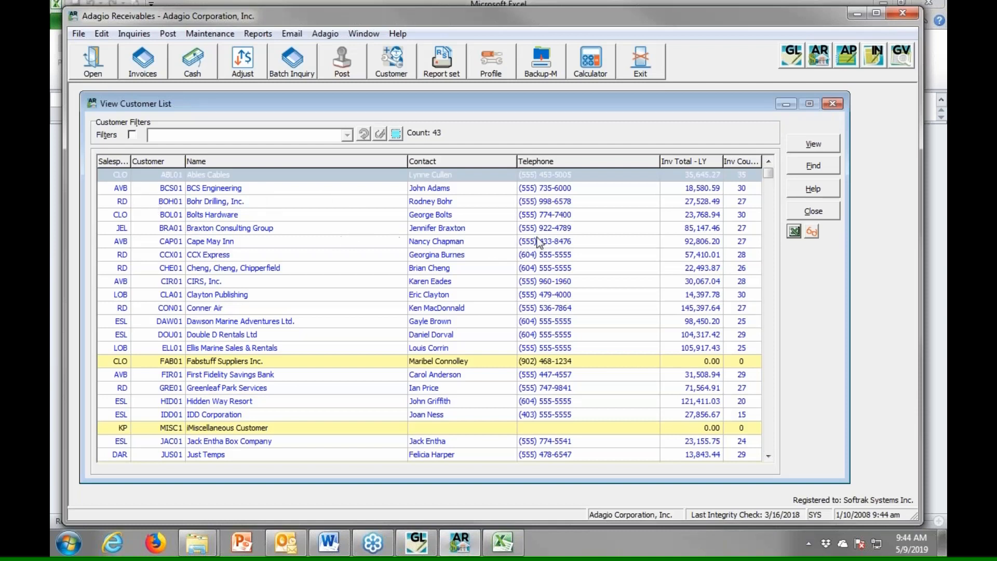
Examine the available fields in the customer list's Column Editor, and leave it without changing the layout.
{"action": "double_click", "coordinate": [361, 164]}
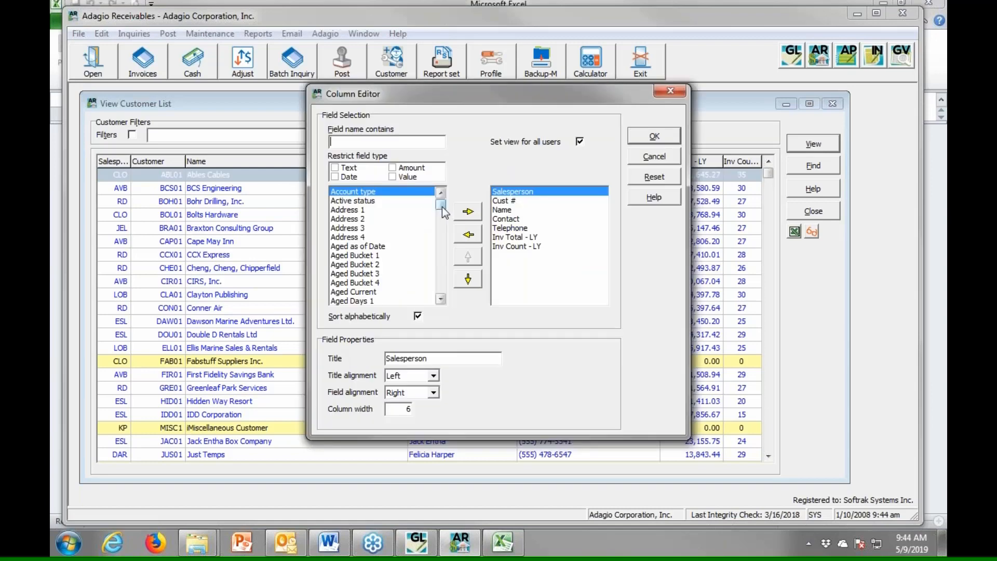
{"action": "left_click_drag", "start_coordinate": [443, 211], "coordinate": [442, 247]}
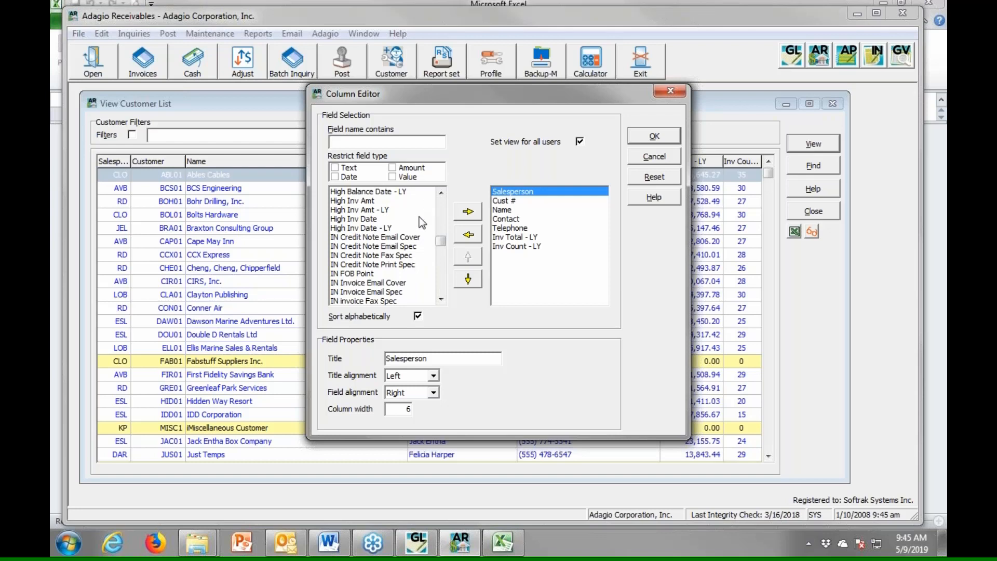
{"action": "left_click_drag", "start_coordinate": [440, 243], "coordinate": [440, 247]}
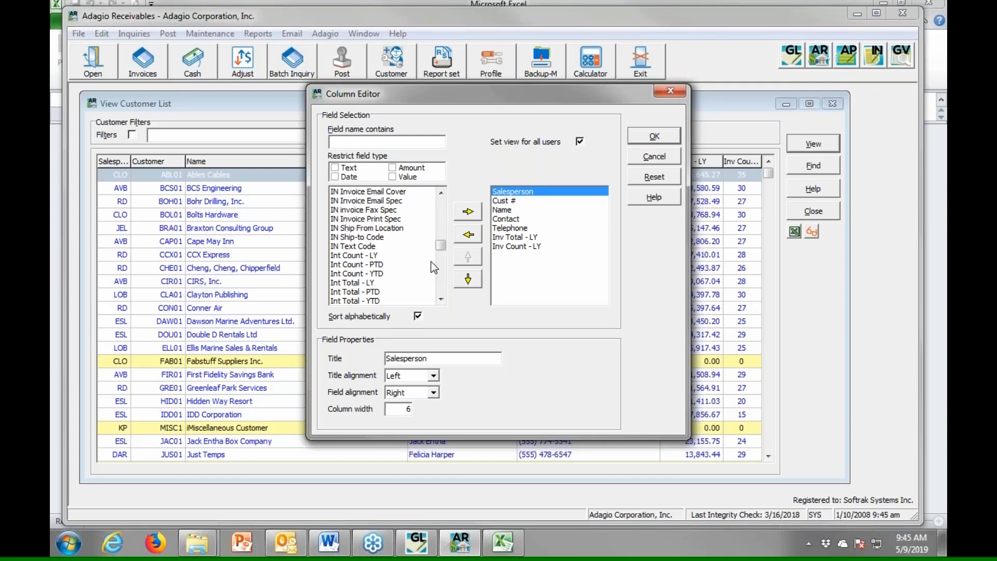
{"action": "left_click", "coordinate": [654, 160]}
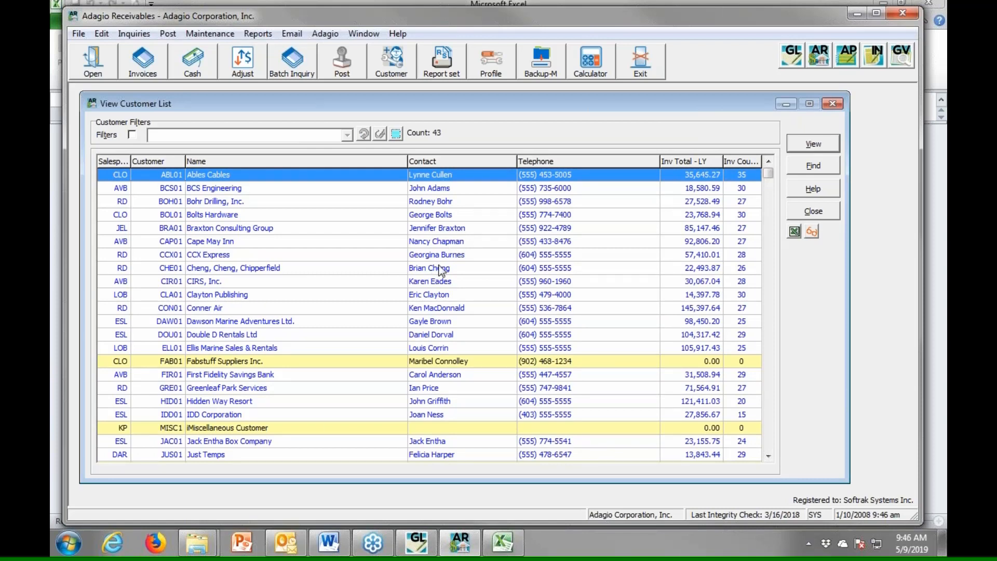
Switch to Adagio Ledger and preview the Detail Listing report for account 1000.
{"action": "left_click", "coordinate": [415, 543]}
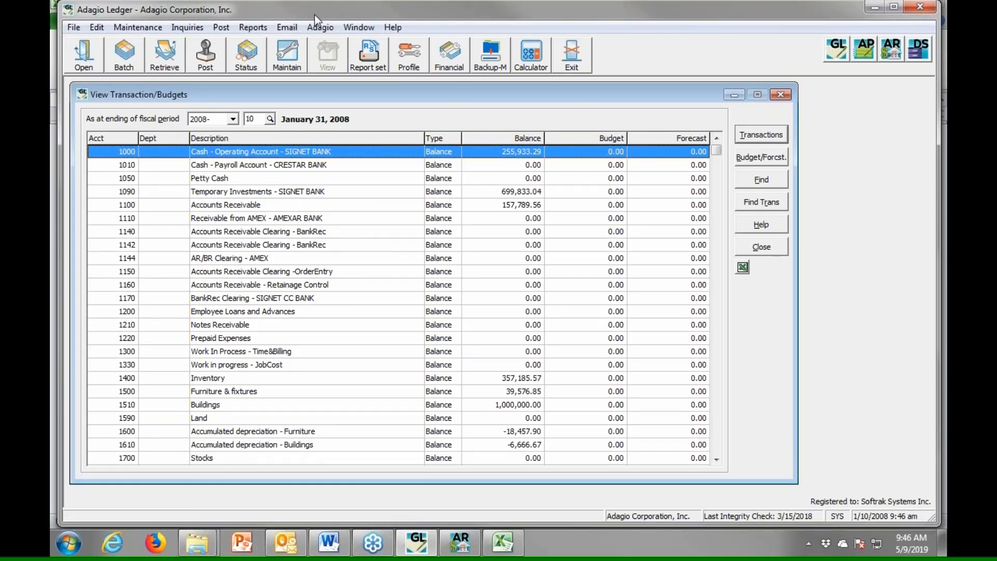
{"action": "left_click", "coordinate": [254, 28]}
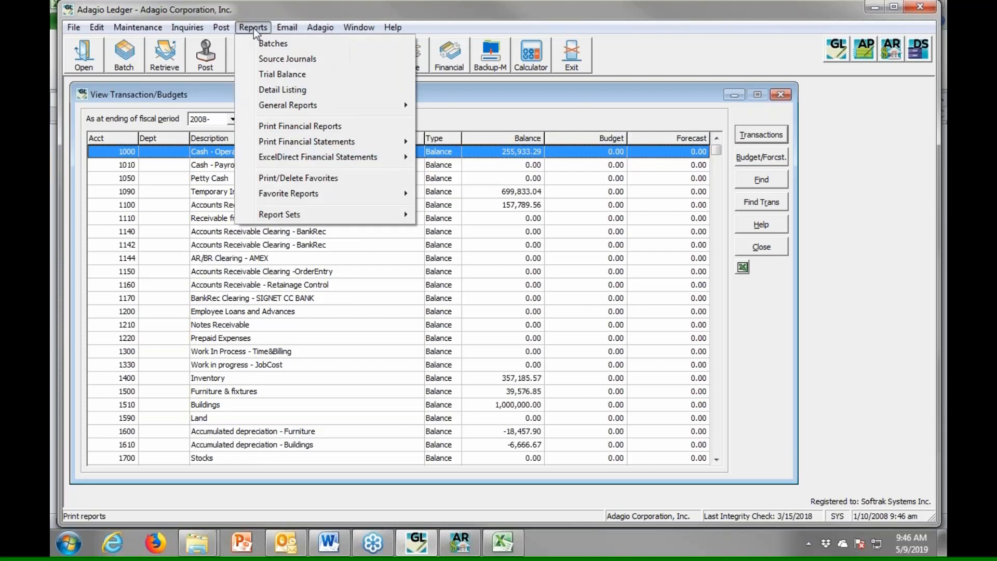
{"action": "left_click", "coordinate": [291, 91]}
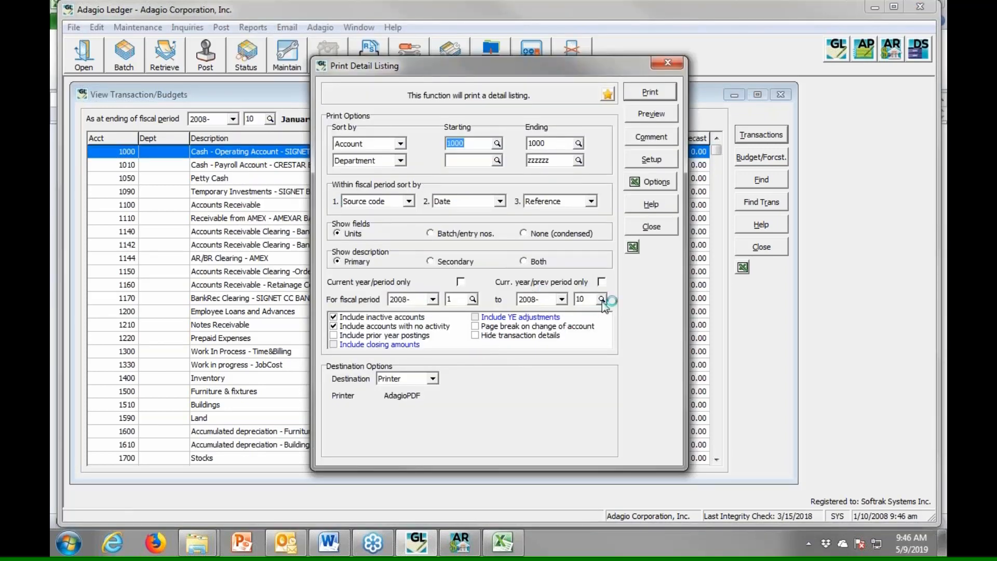
{"action": "left_click", "coordinate": [497, 143]}
{"action": "double_click", "coordinate": [531, 192]}
{"action": "left_click", "coordinate": [651, 113]}
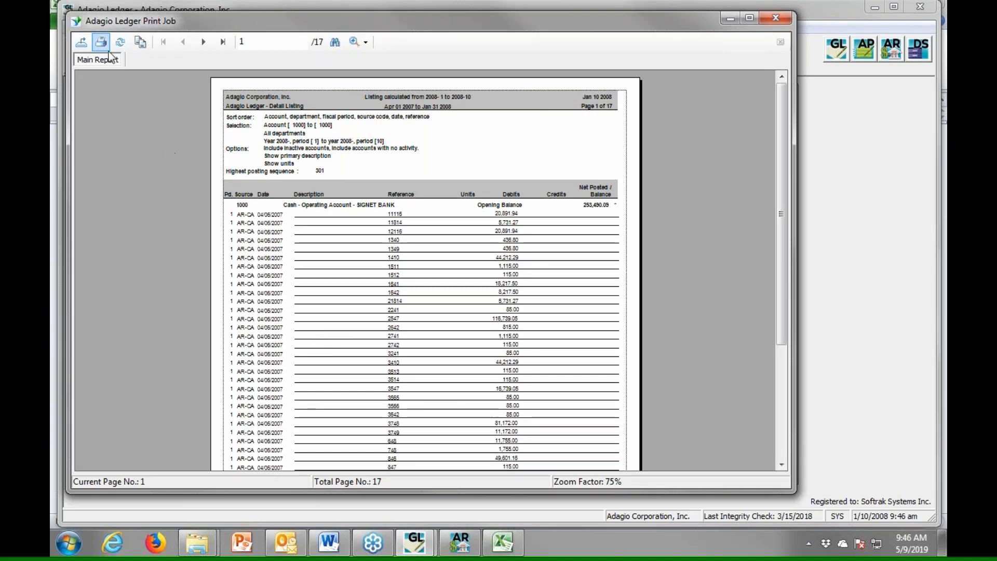
Export the previewed report to the Presentation folder as Adagio Ledger - Detail Listing.xls in Microsoft Excel (97-2003) format.
{"action": "left_click", "coordinate": [82, 44]}
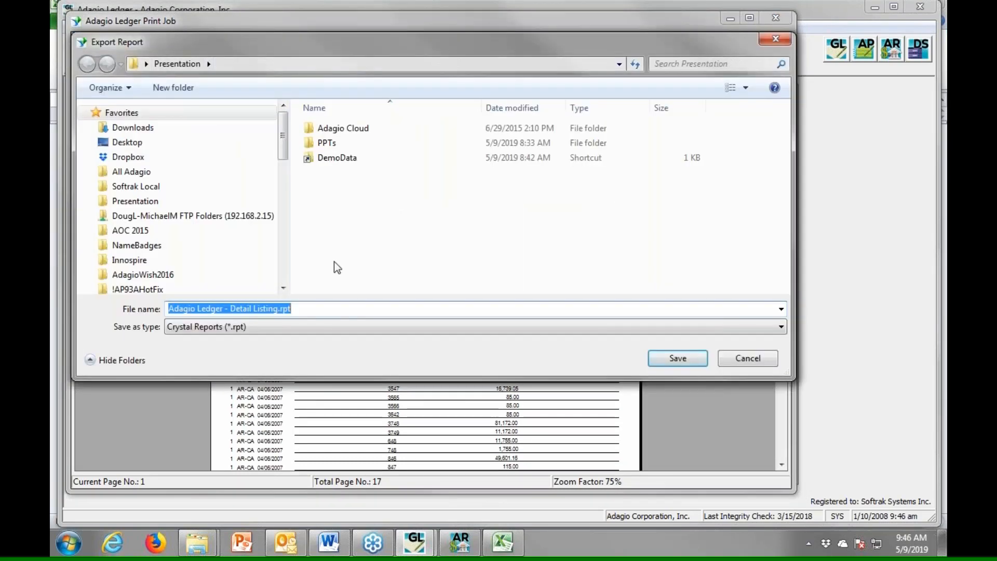
{"action": "left_click", "coordinate": [341, 329]}
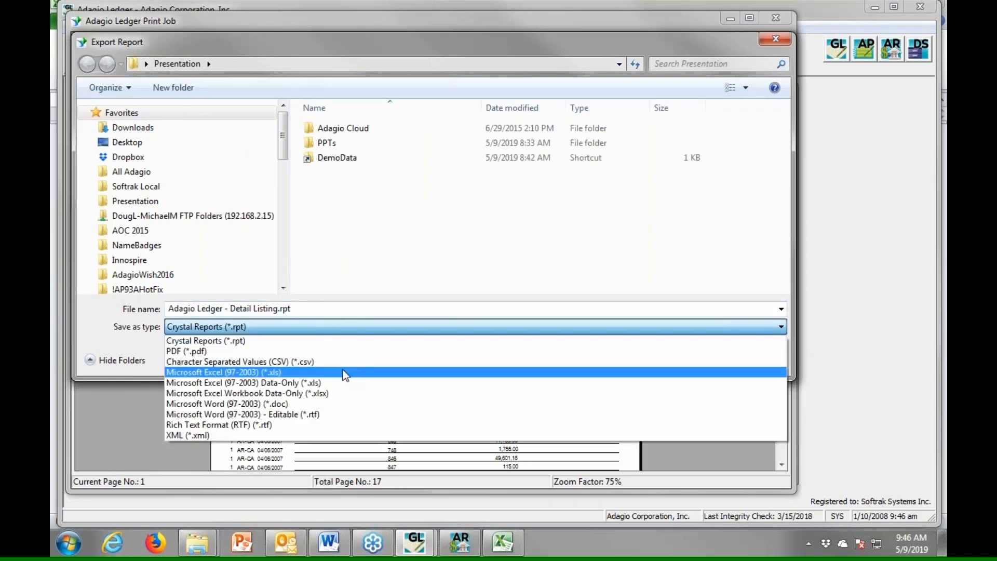
{"action": "left_click", "coordinate": [344, 372]}
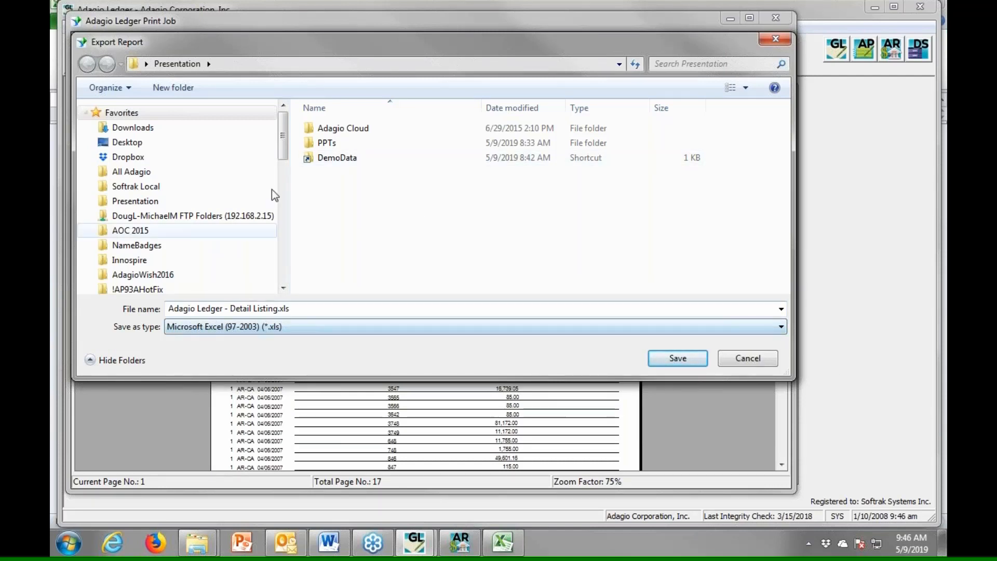
{"action": "left_click", "coordinate": [675, 362]}
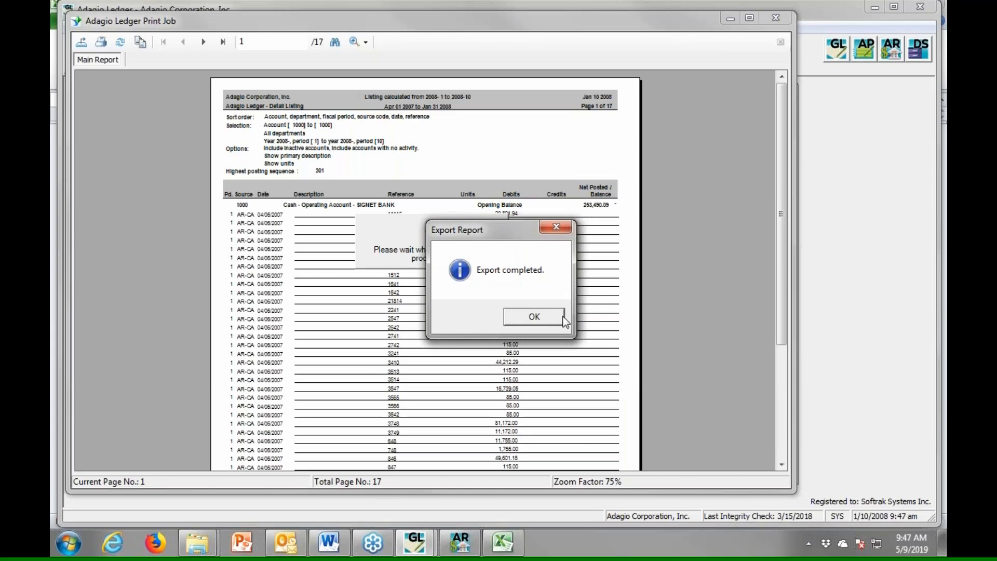
{"action": "left_click", "coordinate": [561, 314]}
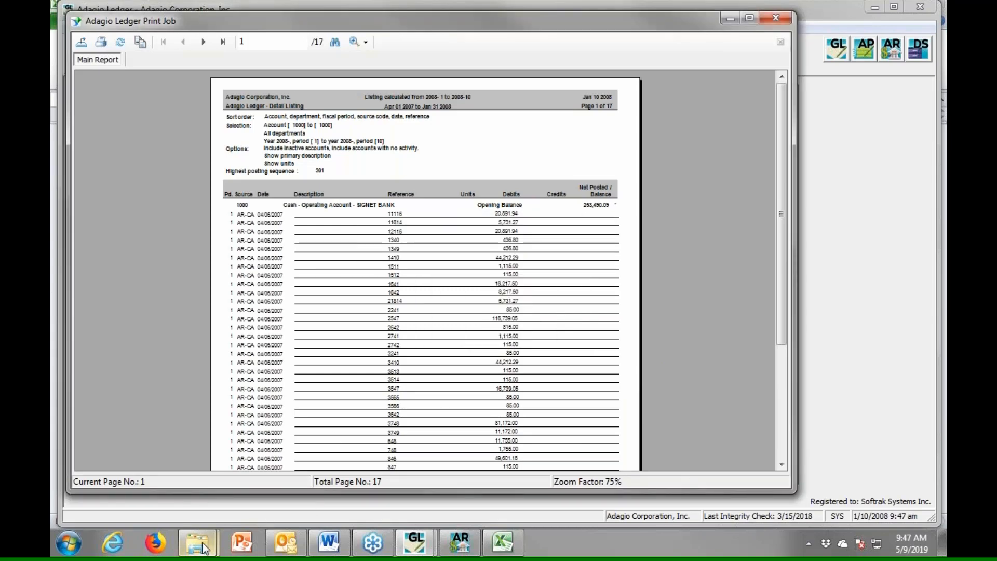
Open Adagio Ledger - Detail Listing.xls from the Presentation folder in Excel.
{"action": "mouse_move", "coordinate": [214, 540]}
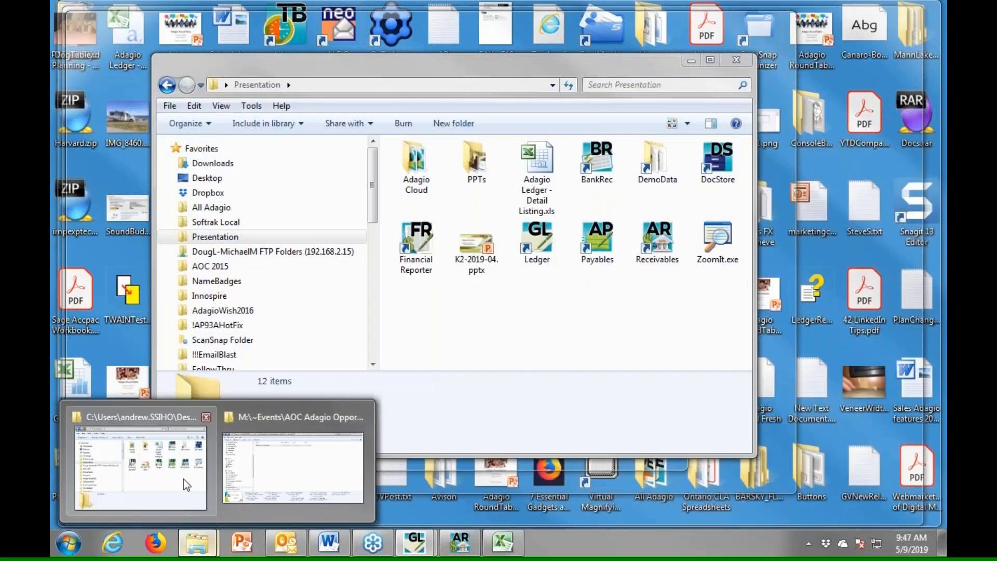
{"action": "left_click", "coordinate": [184, 479]}
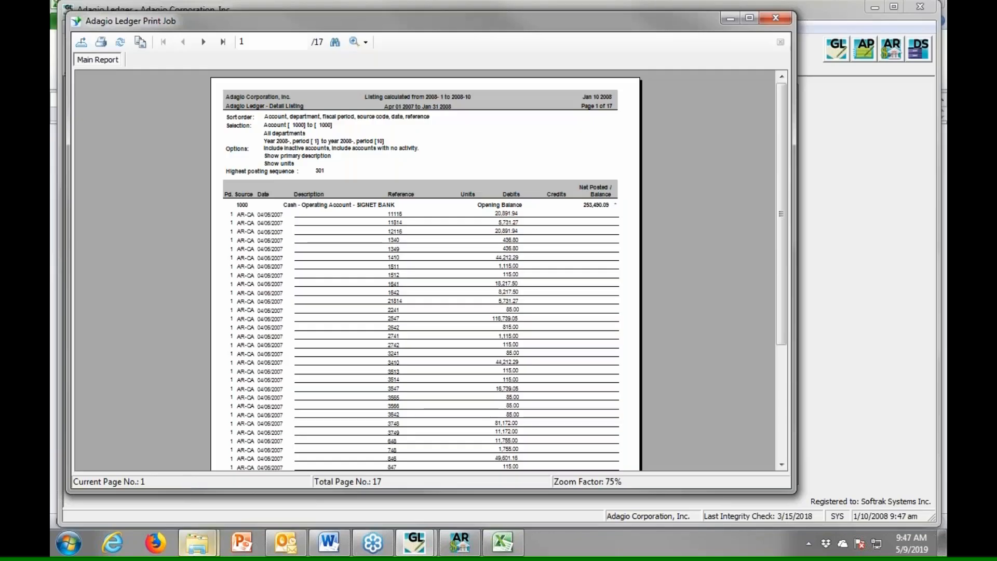
{"action": "mouse_move", "coordinate": [197, 543]}
{"action": "left_click", "coordinate": [186, 491]}
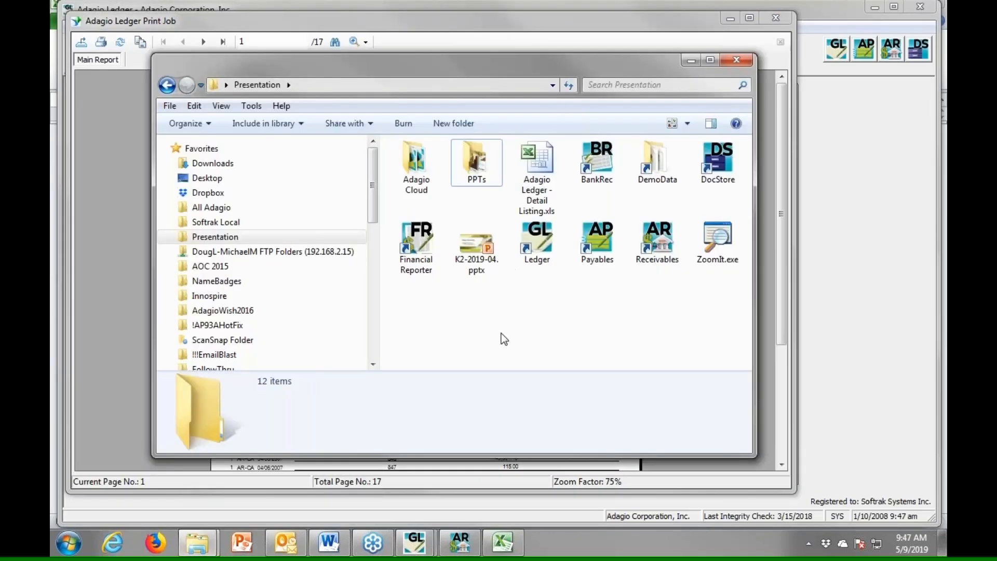
{"action": "double_click", "coordinate": [538, 191]}
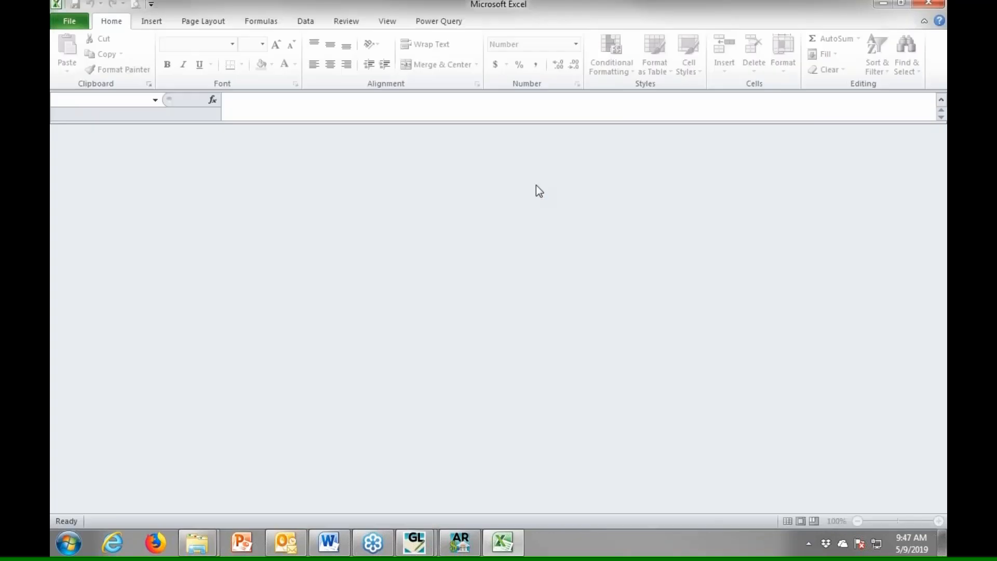
Set the column width of the entire exported Detail Listing sheet to 45.
{"action": "scroll", "coordinate": [395, 337], "scroll_direction": "down", "scroll_amount": 4}
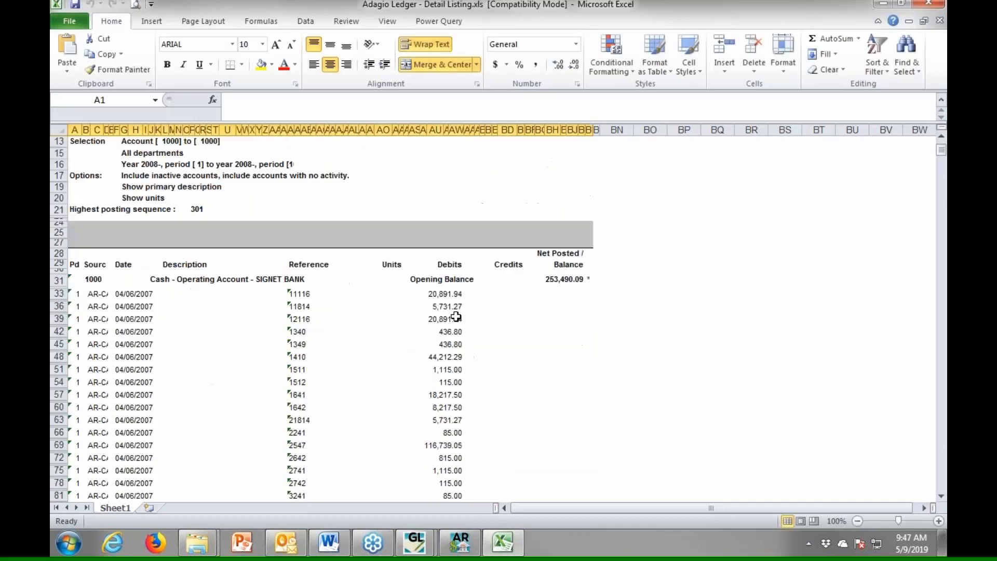
{"action": "scroll", "coordinate": [357, 387], "scroll_direction": "up", "scroll_amount": 4}
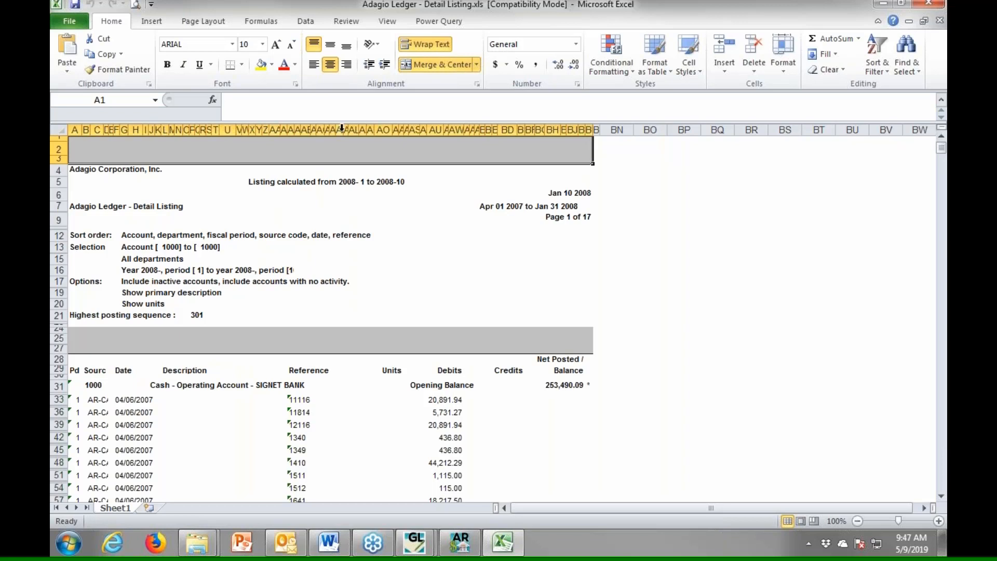
{"action": "left_click_drag", "start_coordinate": [341, 130], "coordinate": [358, 130]}
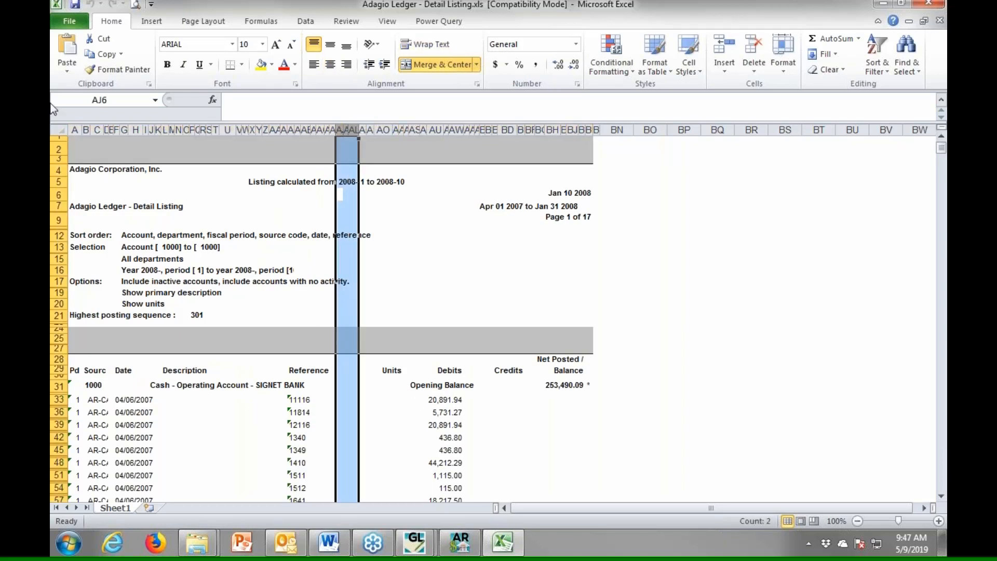
{"action": "left_click", "coordinate": [55, 129]}
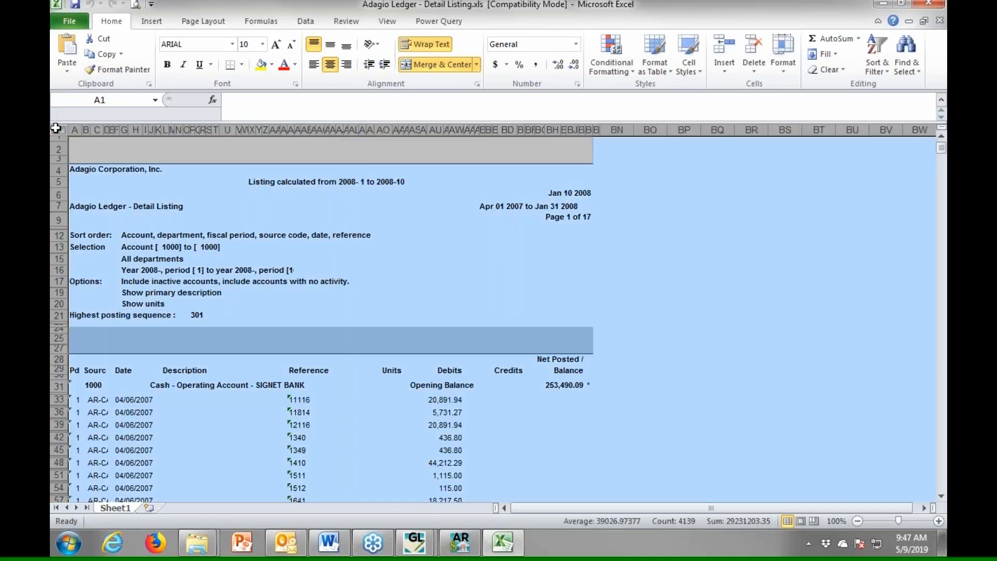
{"action": "left_click", "coordinate": [783, 52]}
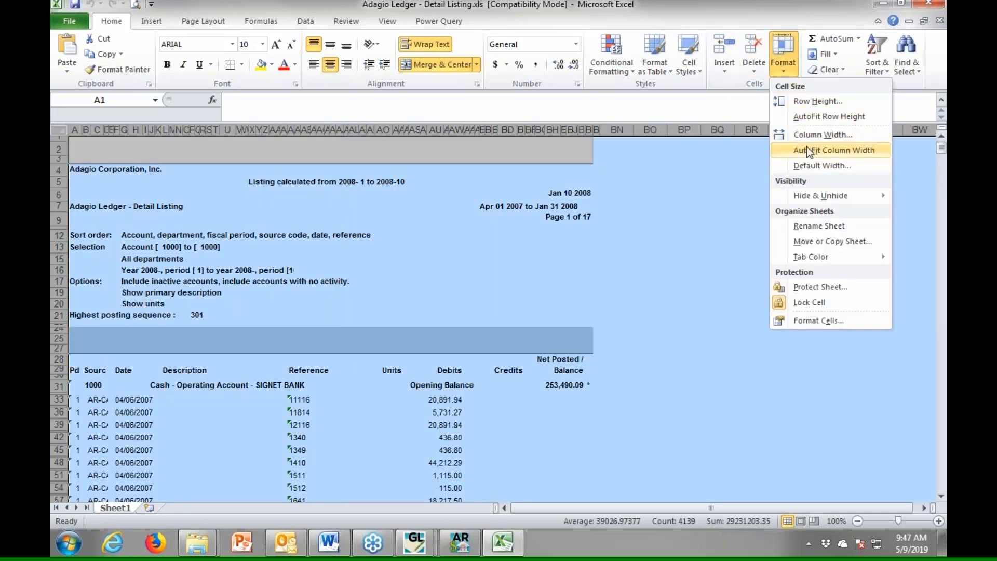
{"action": "left_click", "coordinate": [814, 135]}
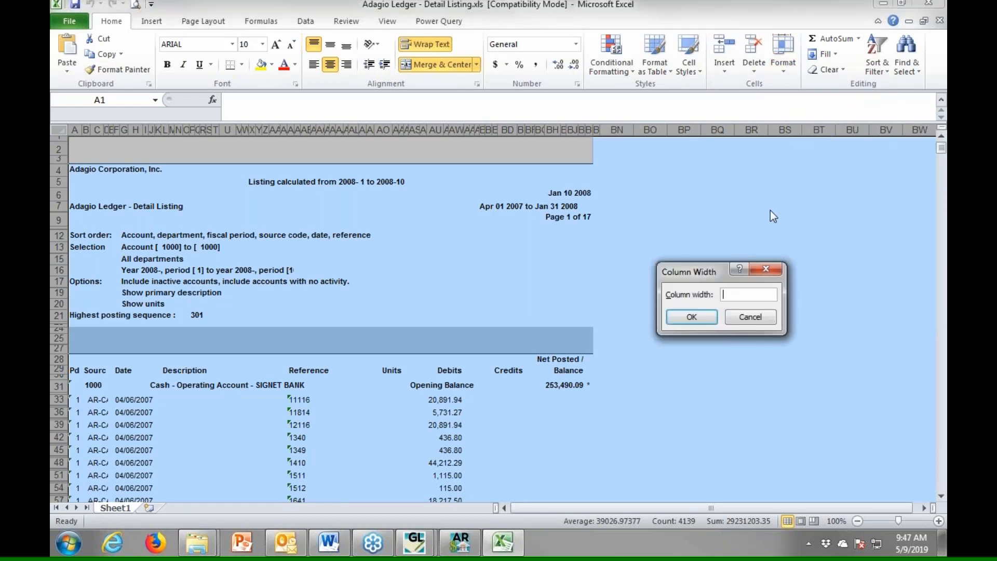
{"action": "type", "text": "45"}
{"action": "key", "text": "Return"}
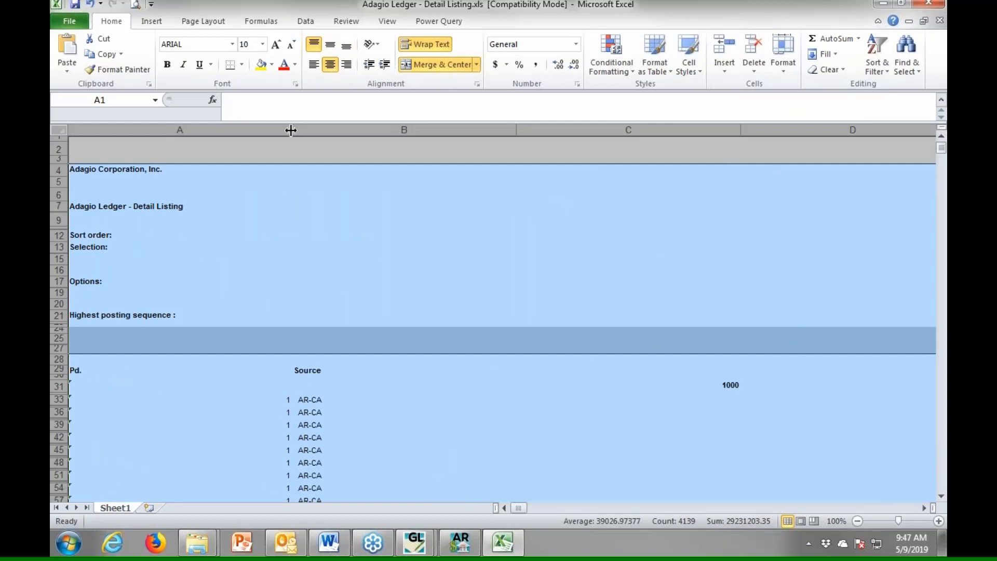
Narrow all the sheet's columns uniformly and check how the report's fields are spread across them.
{"action": "left_click_drag", "start_coordinate": [291, 130], "coordinate": [134, 181]}
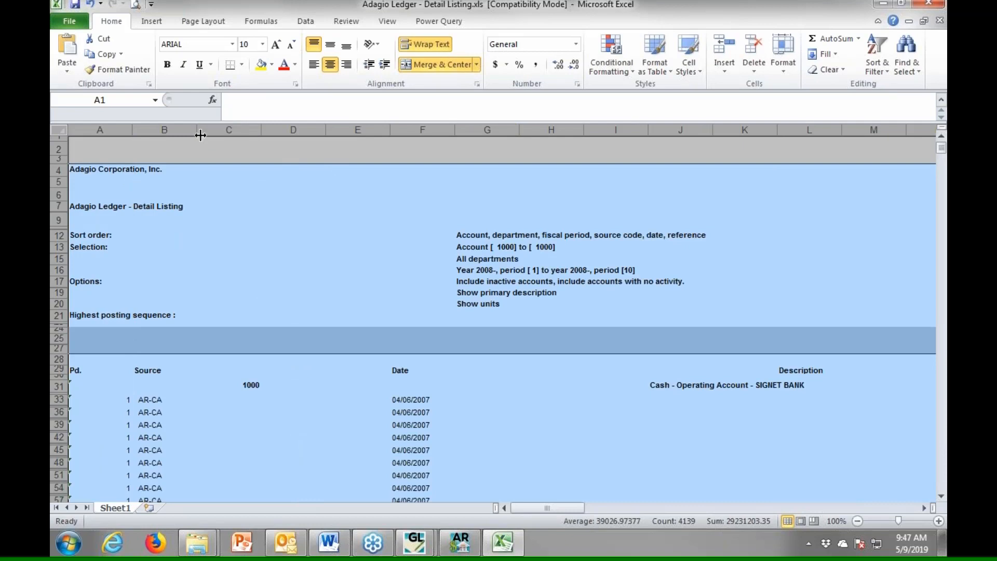
{"action": "left_click_drag", "start_coordinate": [200, 135], "coordinate": [180, 134]}
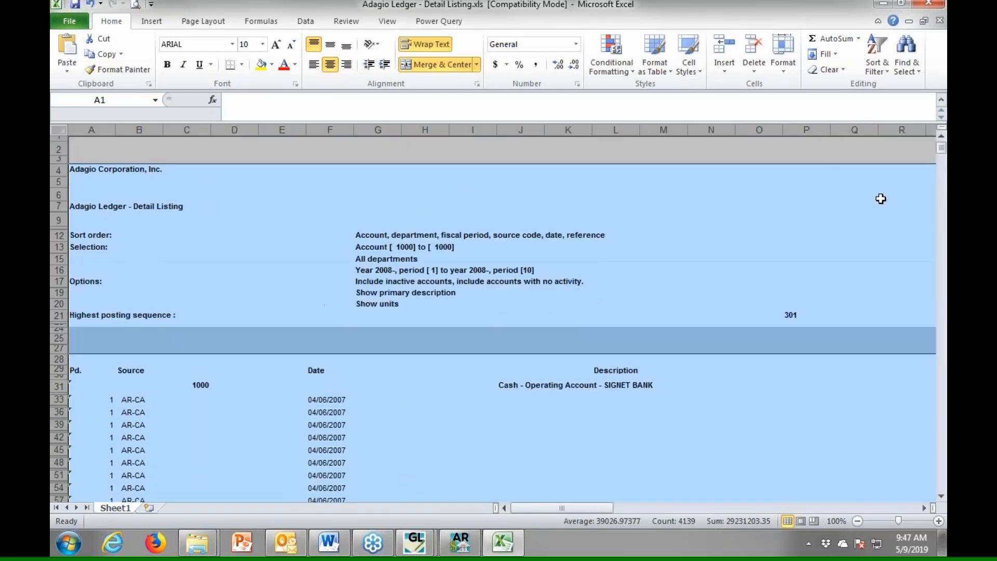
{"action": "left_click", "coordinate": [760, 511]}
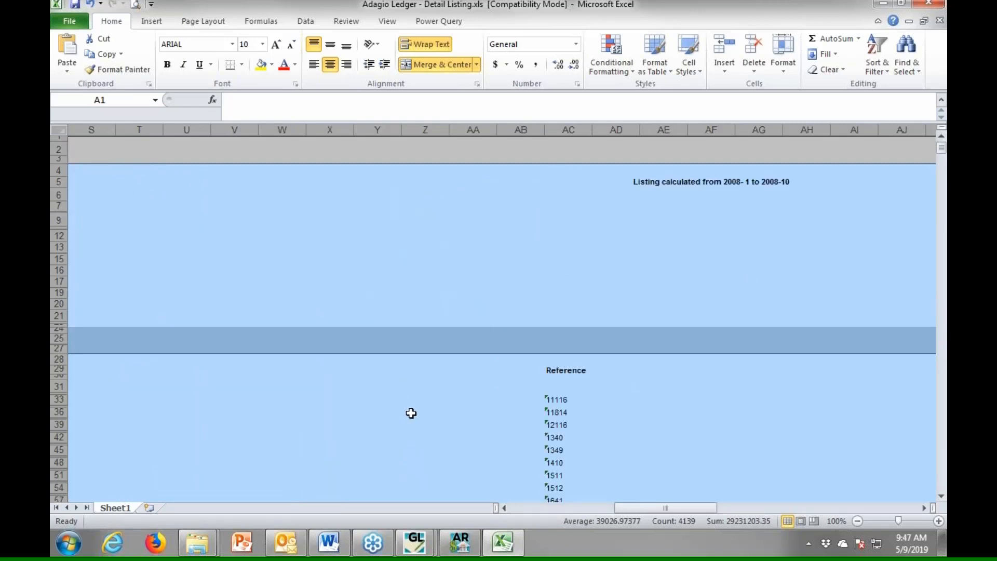
{"action": "left_click", "coordinate": [565, 508]}
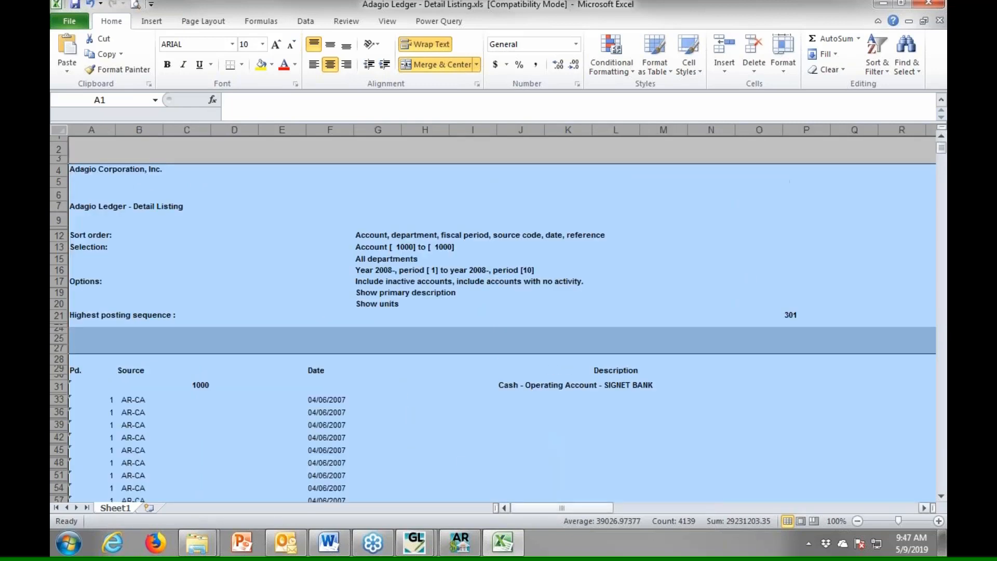
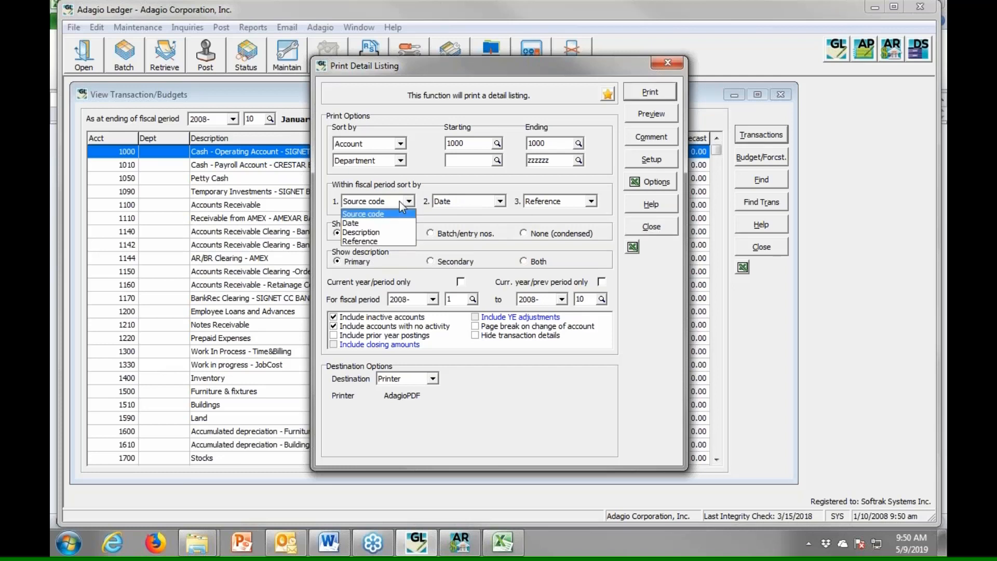
Keep Source code as the first within-period sort and export account 1000's Detail Listing for 2008 periods 1 to 10 with ExcelDirect.
{"action": "left_click", "coordinate": [392, 214]}
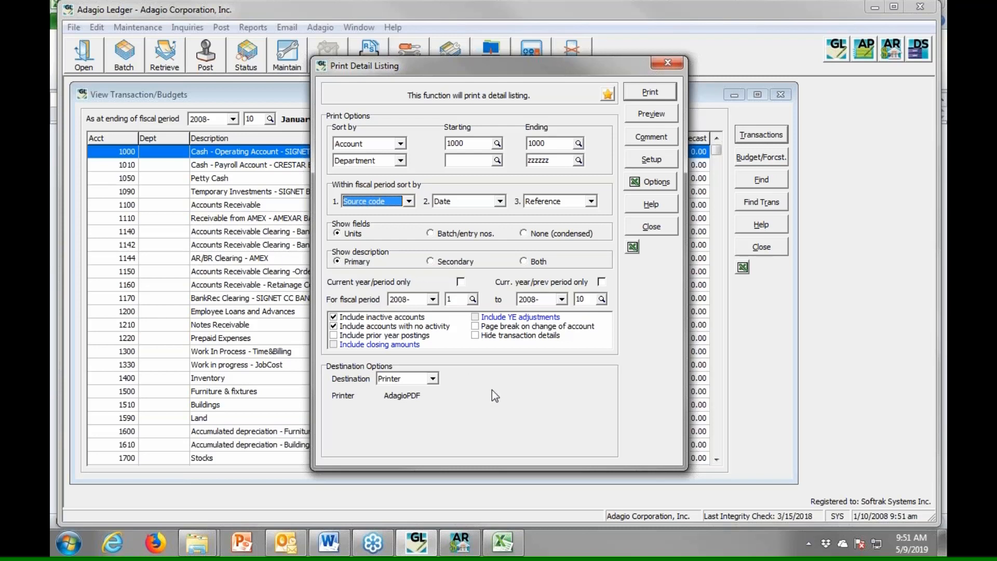
{"action": "left_click", "coordinate": [632, 247]}
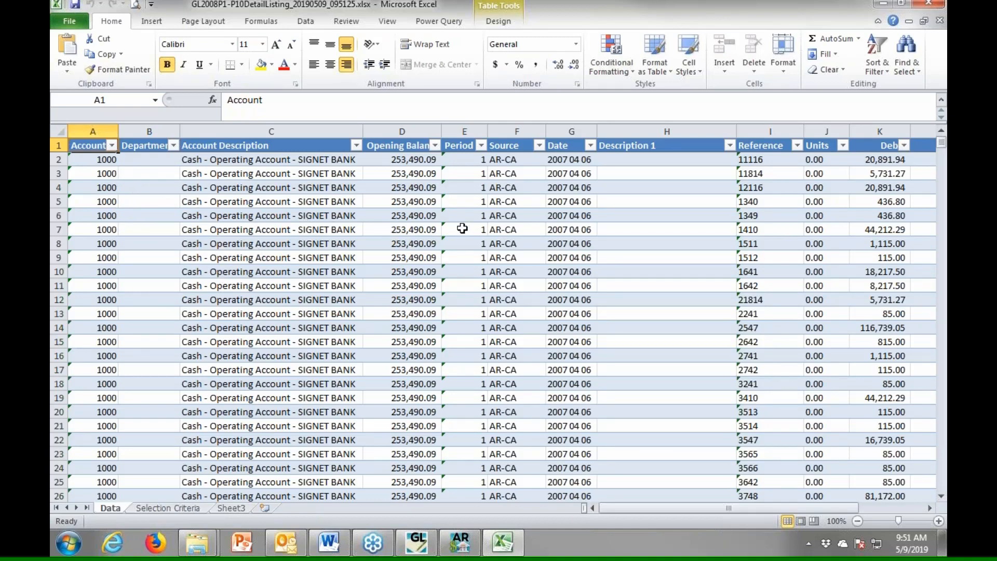
{"action": "mouse_move", "coordinate": [682, 506]}
{"action": "left_mouse_down"}
{"action": "mouse_move", "coordinate": [708, 502]}
{"action": "mouse_move", "coordinate": [680, 505]}
{"action": "left_mouse_up"}
Filter the exported listing's Period column to 10 and review the remaining columns and rows down to the totals.
{"action": "left_click", "coordinate": [482, 145]}
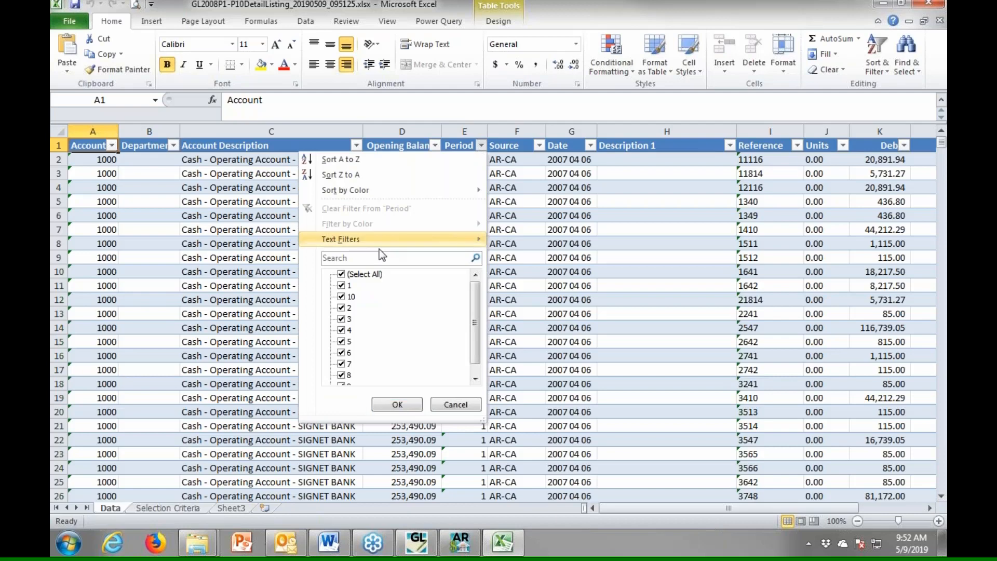
{"action": "left_click", "coordinate": [341, 274]}
{"action": "left_click", "coordinate": [341, 297]}
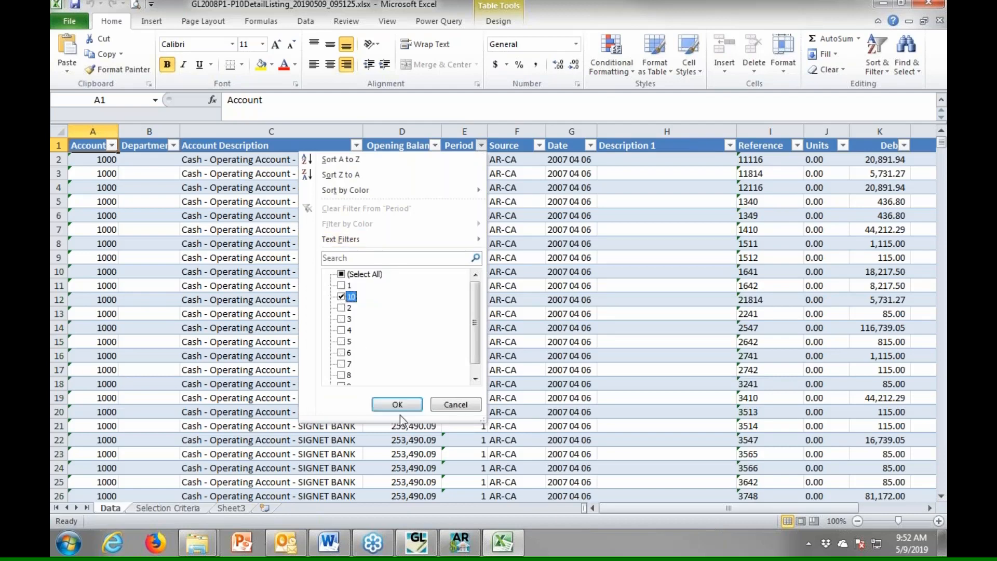
{"action": "left_click", "coordinate": [398, 405]}
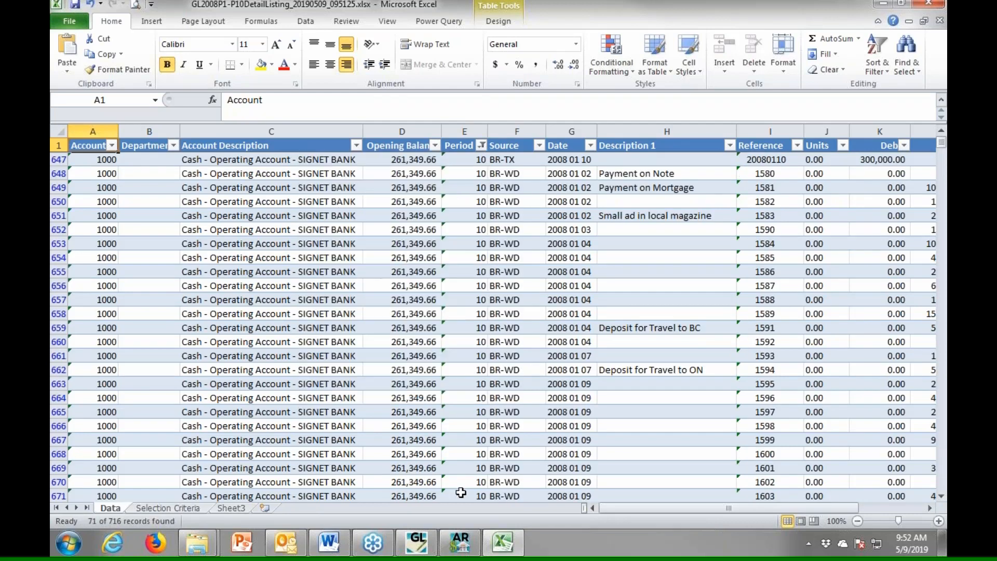
{"action": "left_click_drag", "start_coordinate": [624, 508], "coordinate": [686, 508]}
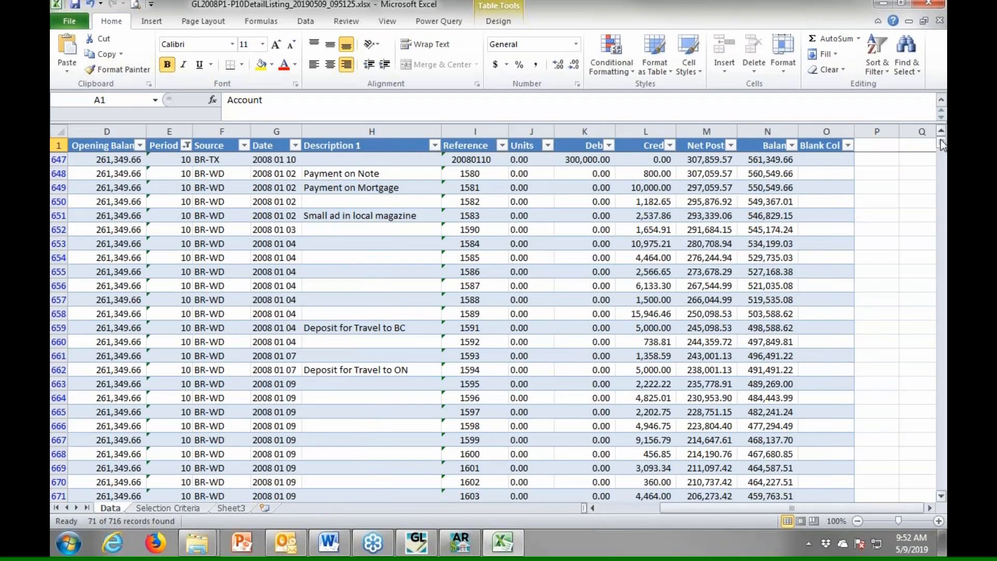
{"action": "left_click_drag", "start_coordinate": [940, 141], "coordinate": [941, 483]}
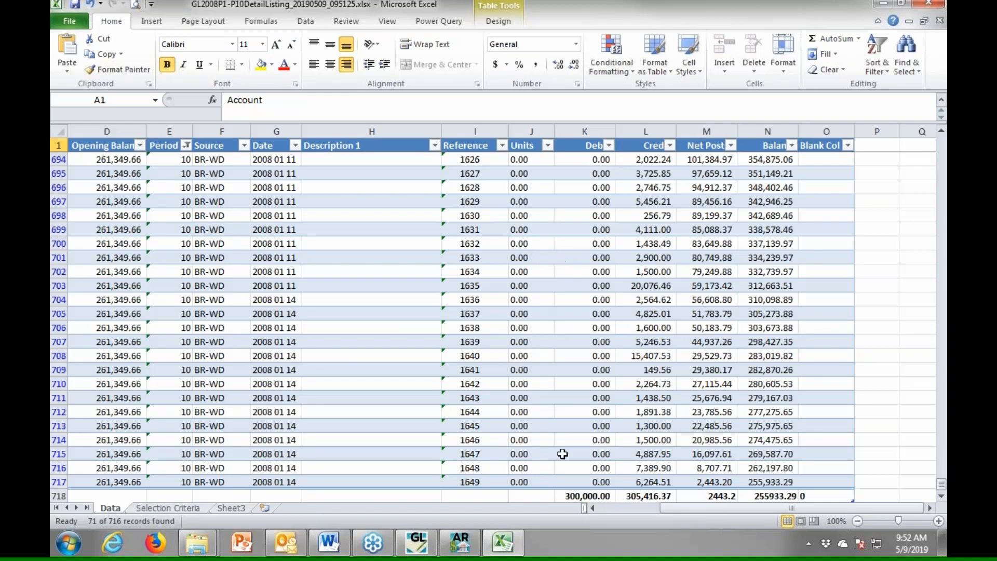
{"action": "left_click", "coordinate": [613, 505]}
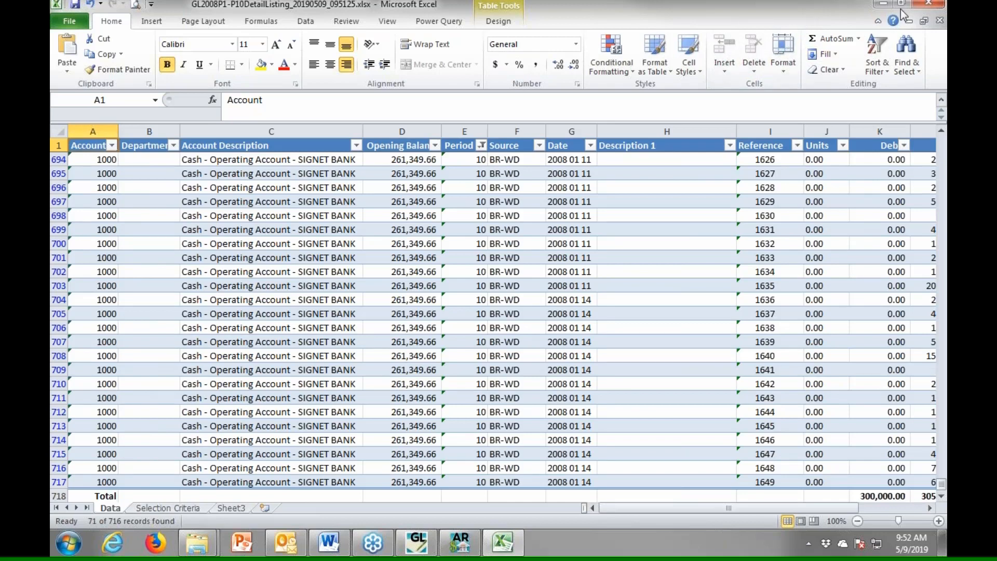
Close the exported Detail Listing workbook without saving, switch to Adagio Ledger and close the Print Detail Listing window.
{"action": "left_click", "coordinate": [927, 4]}
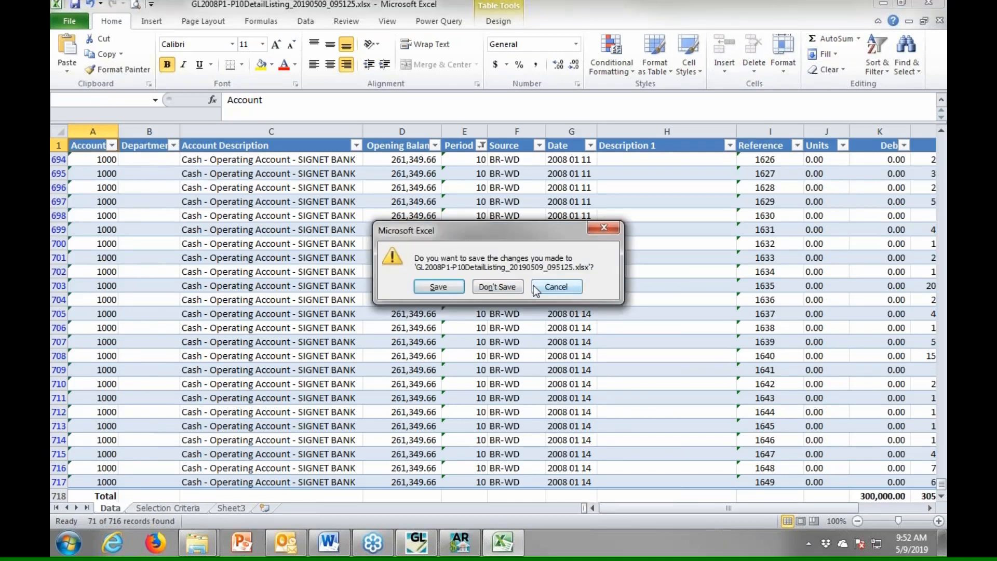
{"action": "left_click", "coordinate": [543, 288]}
{"action": "left_click", "coordinate": [940, 21]}
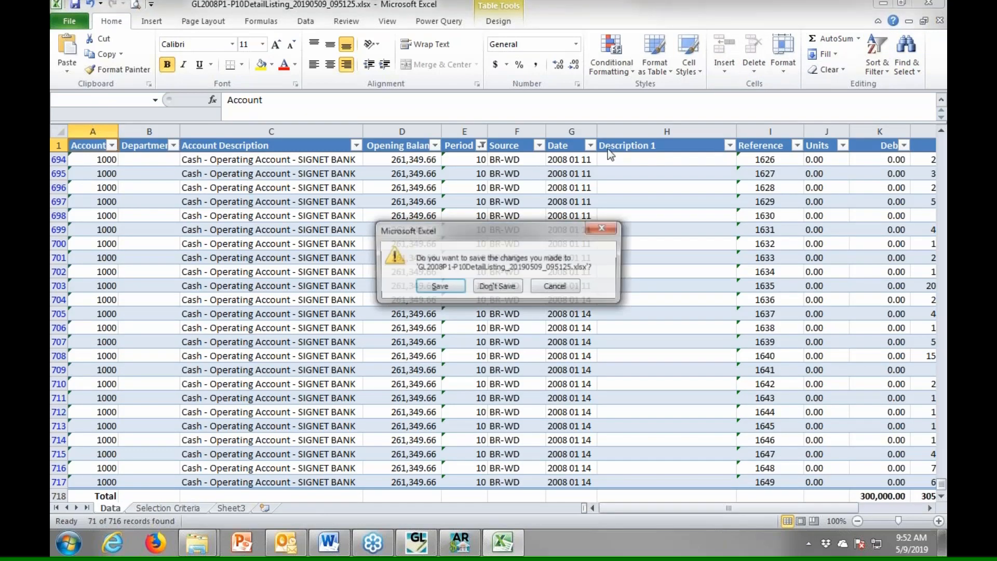
{"action": "left_click", "coordinate": [497, 287]}
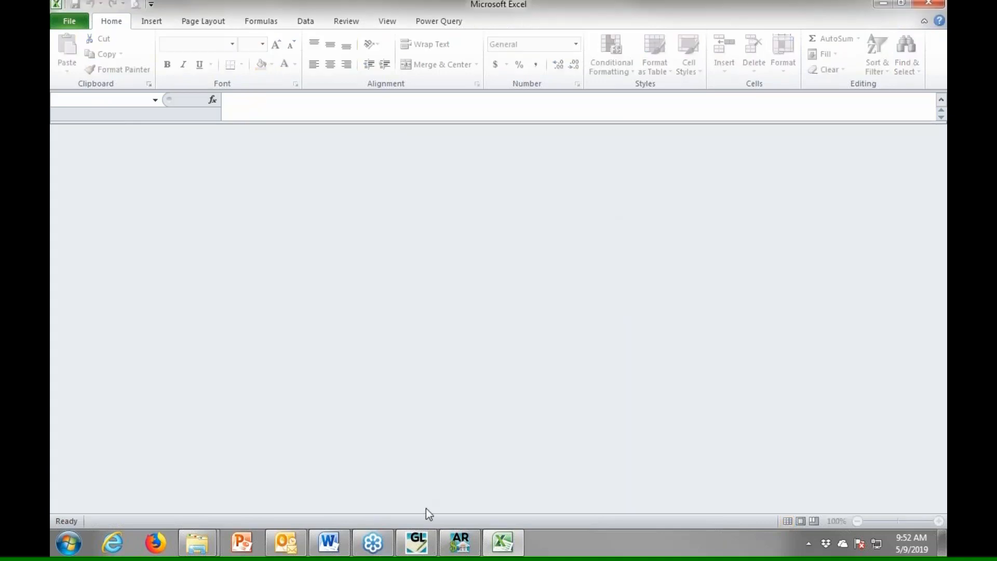
{"action": "left_click", "coordinate": [422, 545]}
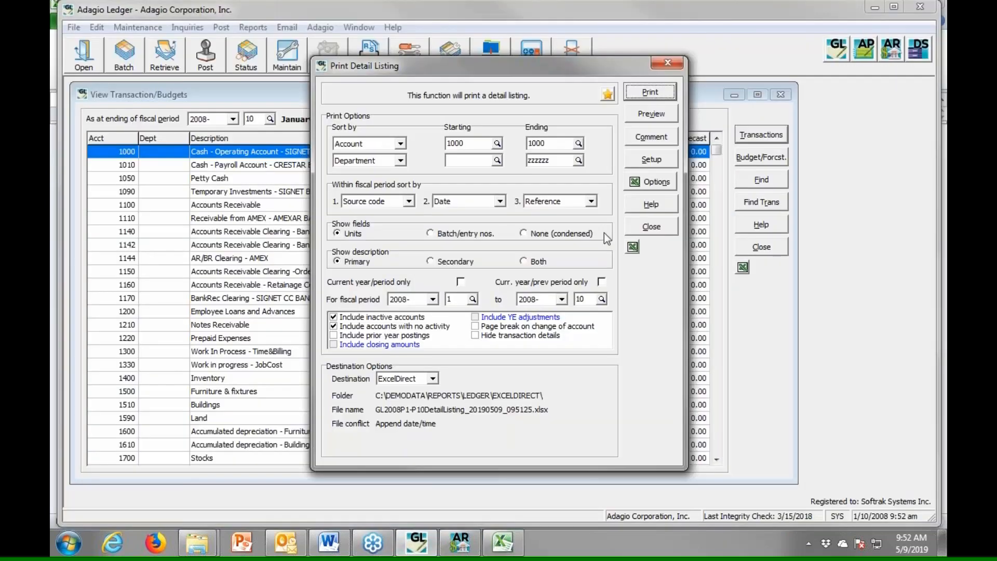
{"action": "left_click", "coordinate": [644, 230]}
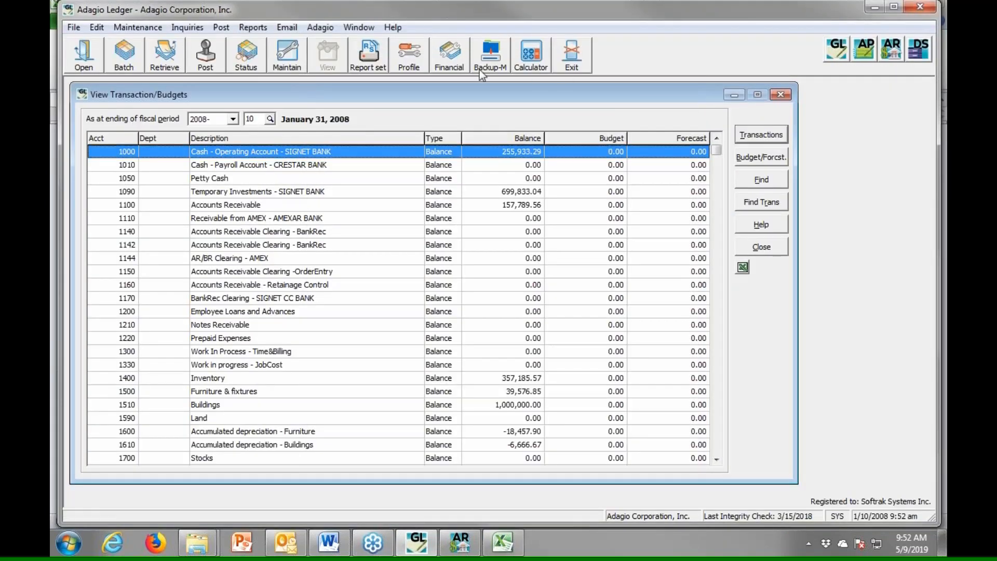
Open the GL!inc1.sam income statement in the ledger's financial report designer and review its cost and gross profit lines.
{"action": "left_click", "coordinate": [449, 55]}
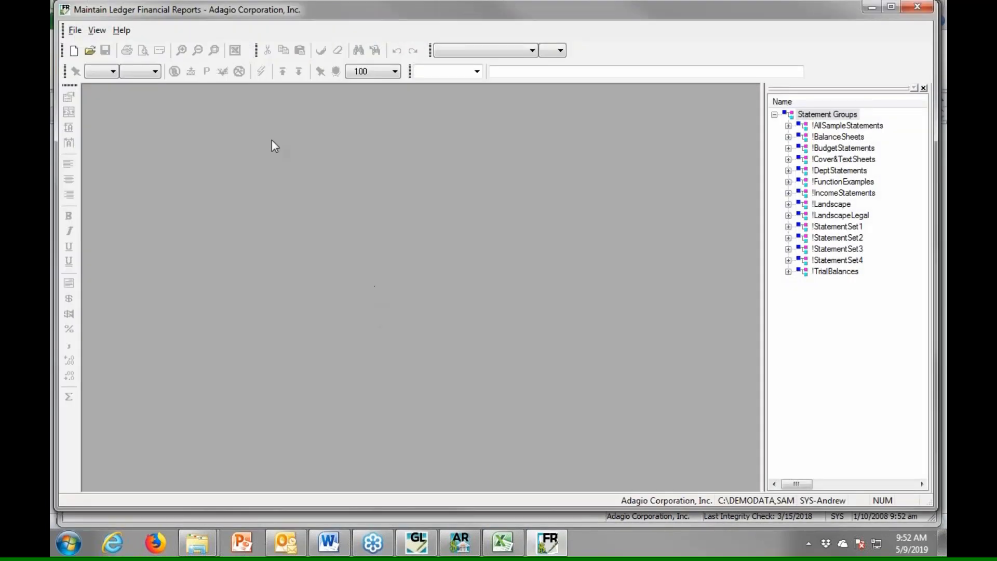
{"action": "left_click", "coordinate": [74, 30]}
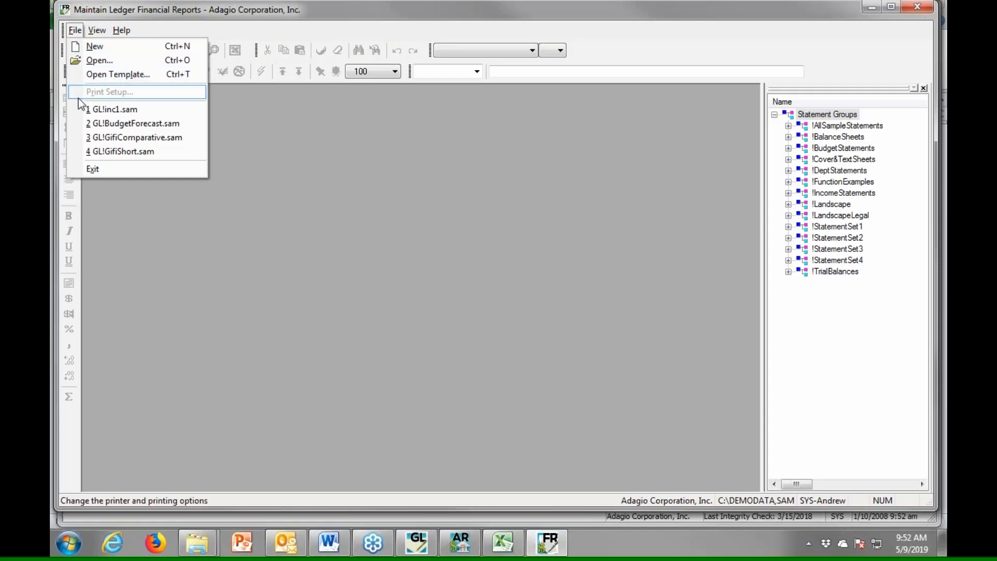
{"action": "left_click", "coordinate": [114, 109]}
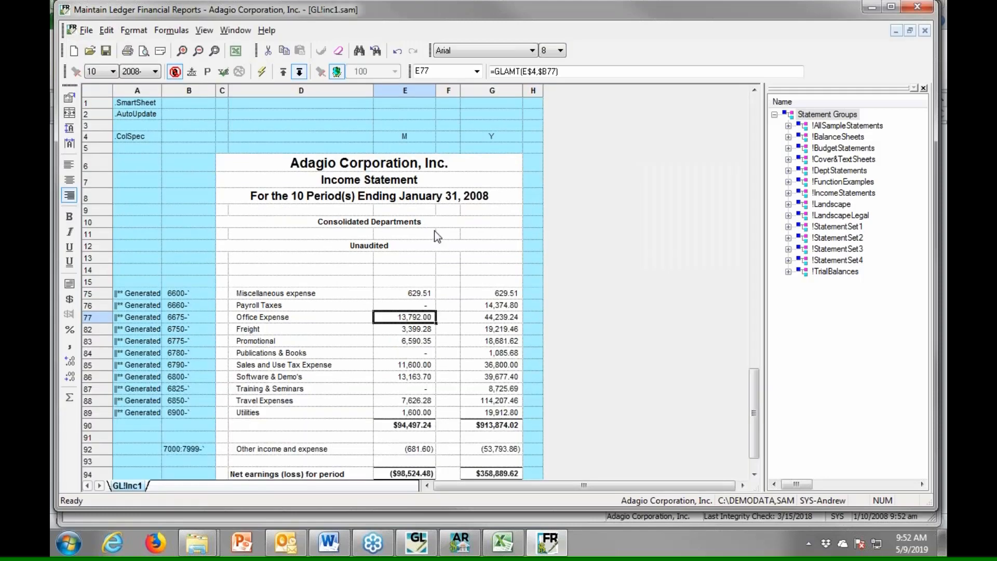
{"action": "scroll", "coordinate": [217, 275], "scroll_direction": "up", "scroll_amount": 7}
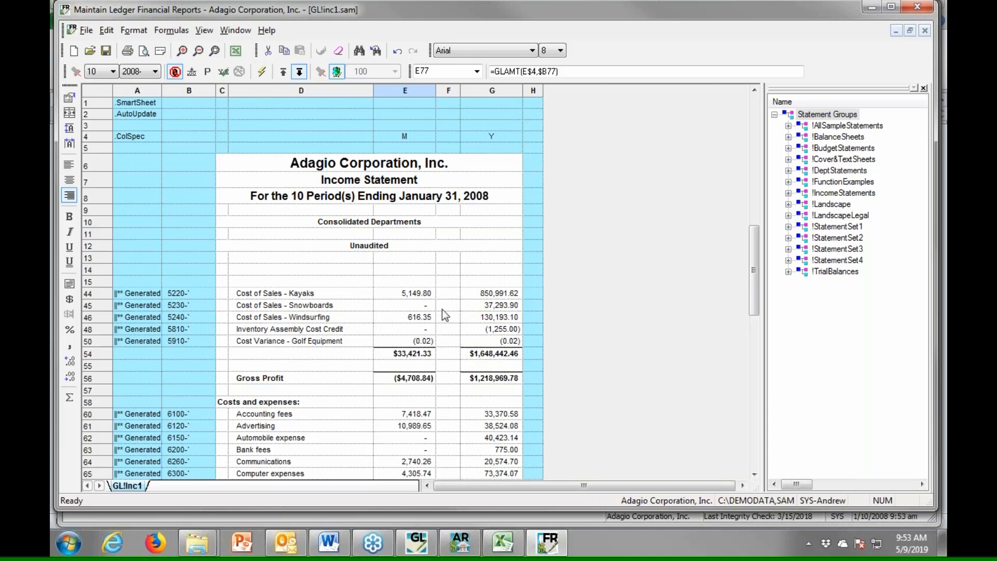
{"action": "scroll", "coordinate": [439, 315], "scroll_direction": "up", "scroll_amount": 1}
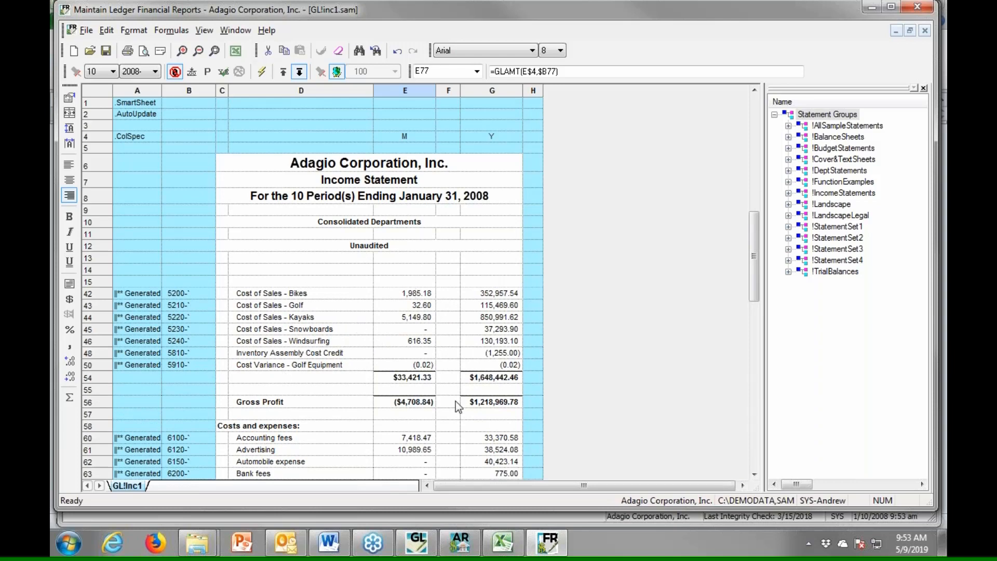
Export the income statement sheet with ExcelDirect and switch to the resulting workbook in Excel.
{"action": "left_click", "coordinate": [236, 54]}
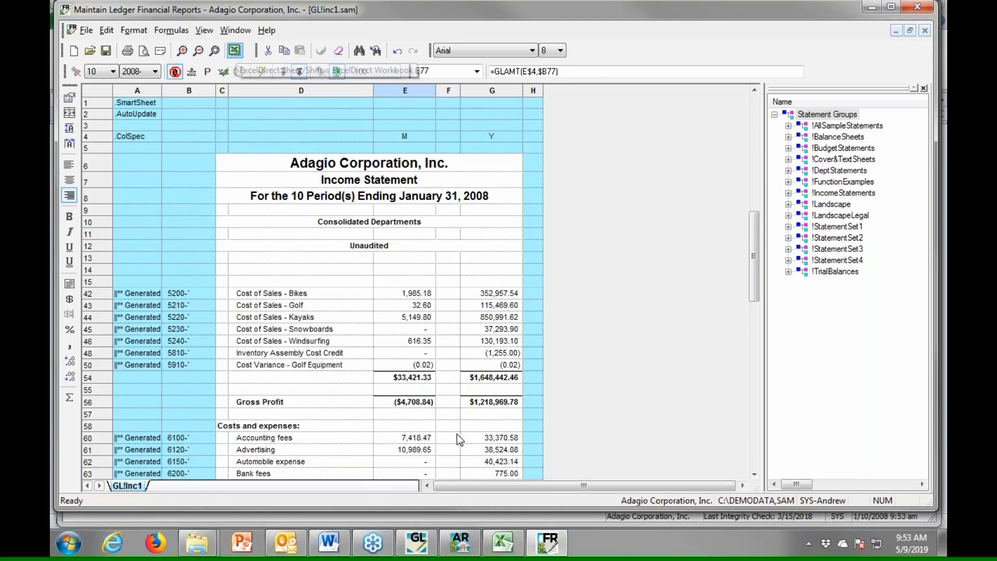
{"action": "mouse_move", "coordinate": [502, 552]}
{"action": "left_click", "coordinate": [558, 472]}
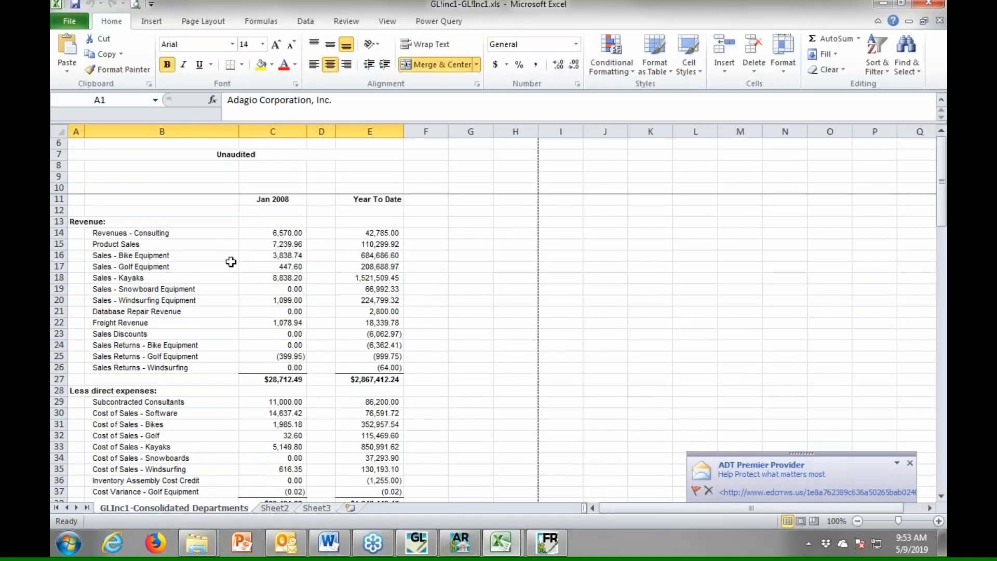
Examine the exported income statement's cell contents, from the revenue lines down to net earnings for the period.
{"action": "left_click", "coordinate": [289, 268]}
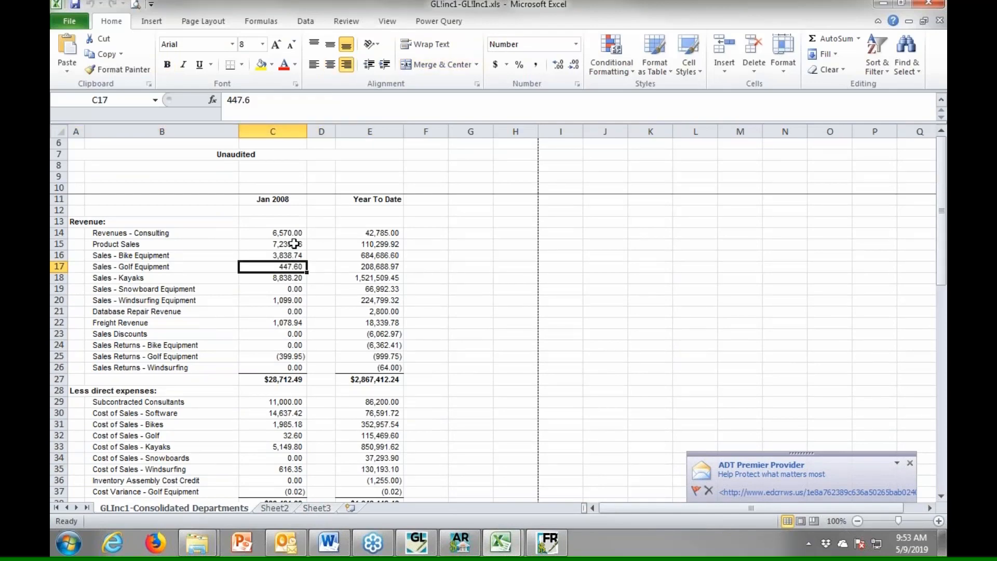
{"action": "scroll", "coordinate": [323, 231], "scroll_direction": "down", "scroll_amount": 10}
{"action": "scroll", "coordinate": [330, 443], "scroll_direction": "down", "scroll_amount": 1}
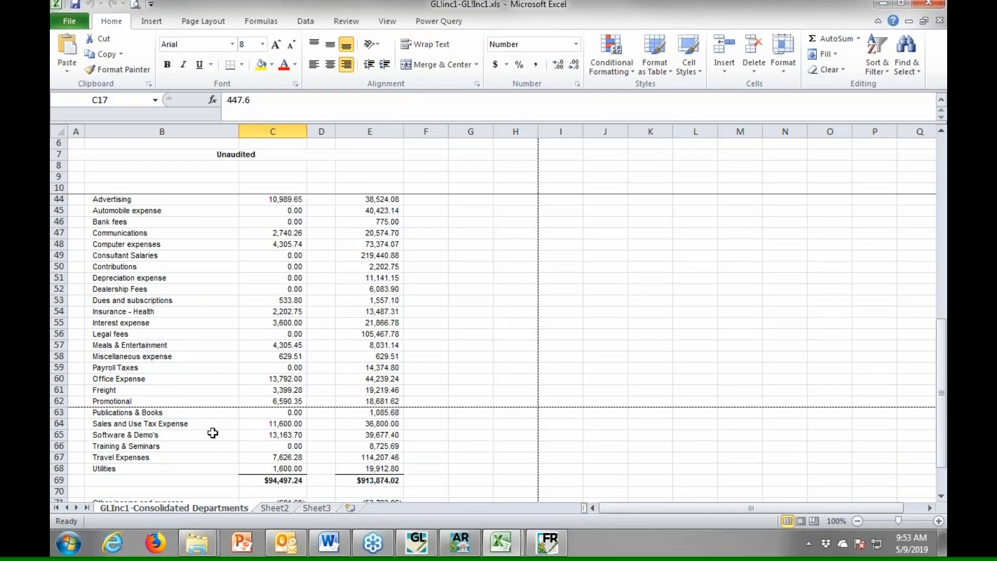
{"action": "scroll", "coordinate": [225, 359], "scroll_direction": "down", "scroll_amount": 1}
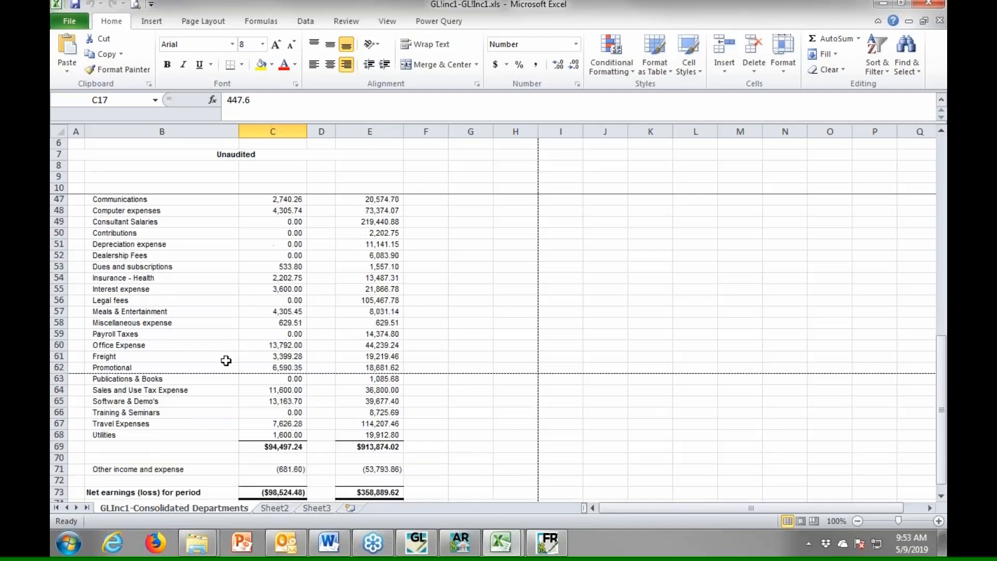
Close the exported income statement workbook and minimize Excel.
{"action": "scroll", "coordinate": [225, 307], "scroll_direction": "up", "scroll_amount": 3}
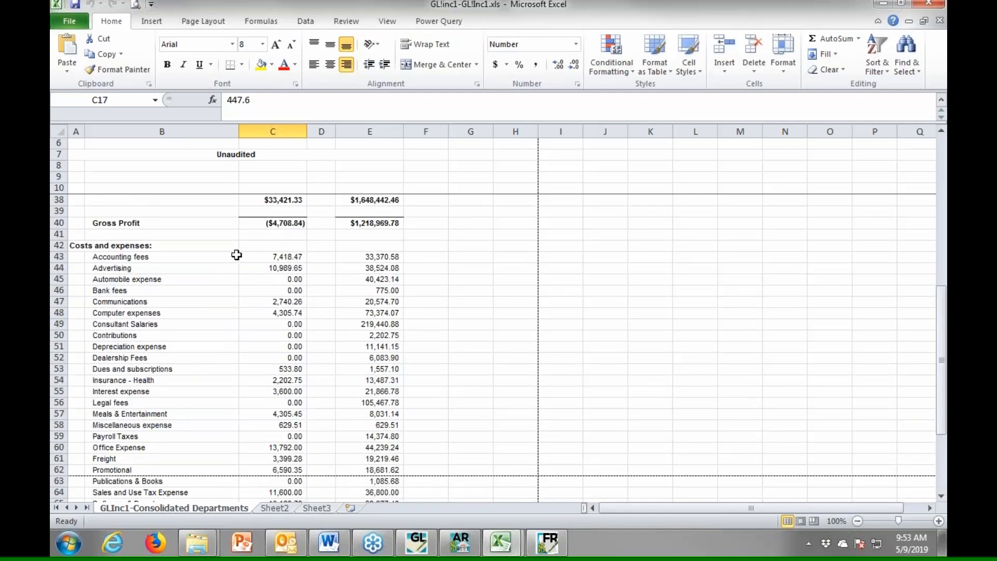
{"action": "left_click", "coordinate": [941, 22]}
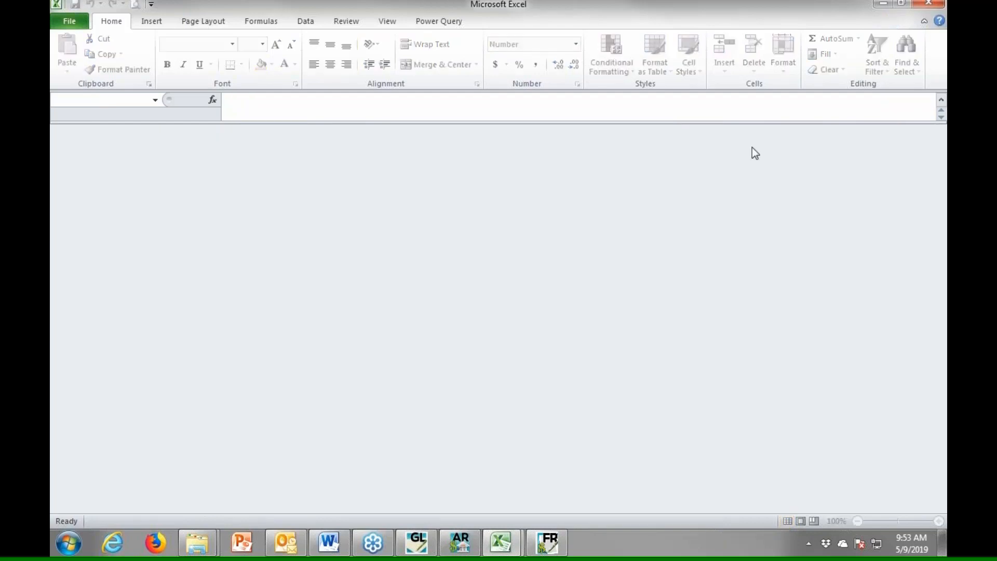
{"action": "left_click", "coordinate": [883, 3]}
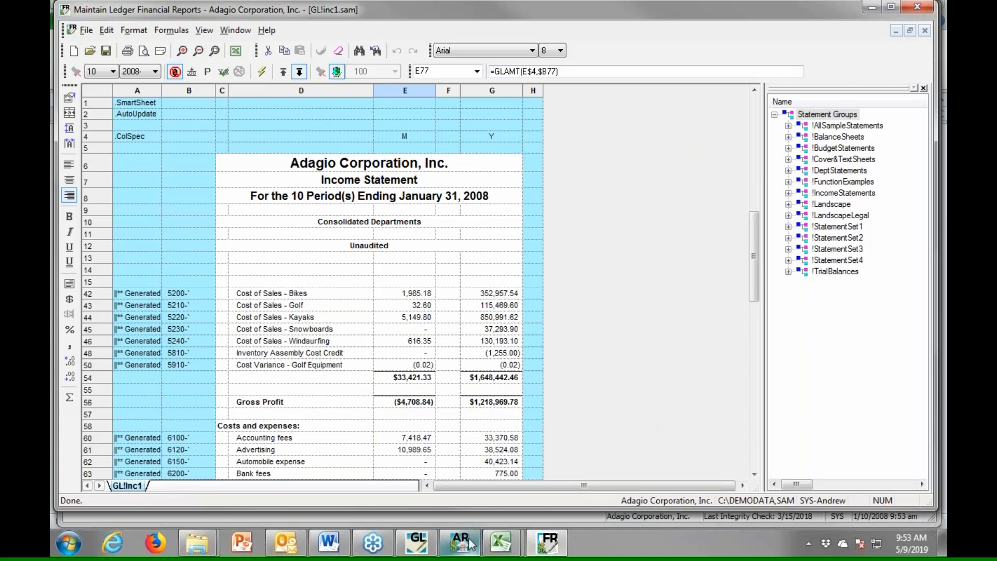
Switch to Adagio Receivables and view the credit application linked to customer Ables Cables, closing the document when done.
{"action": "mouse_move", "coordinate": [470, 544]}
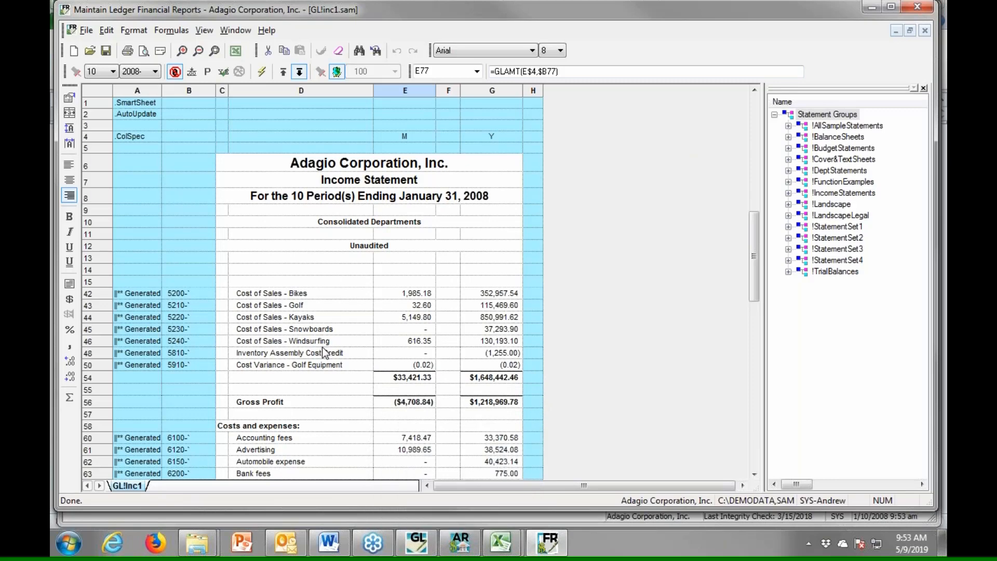
{"action": "left_click", "coordinate": [453, 547]}
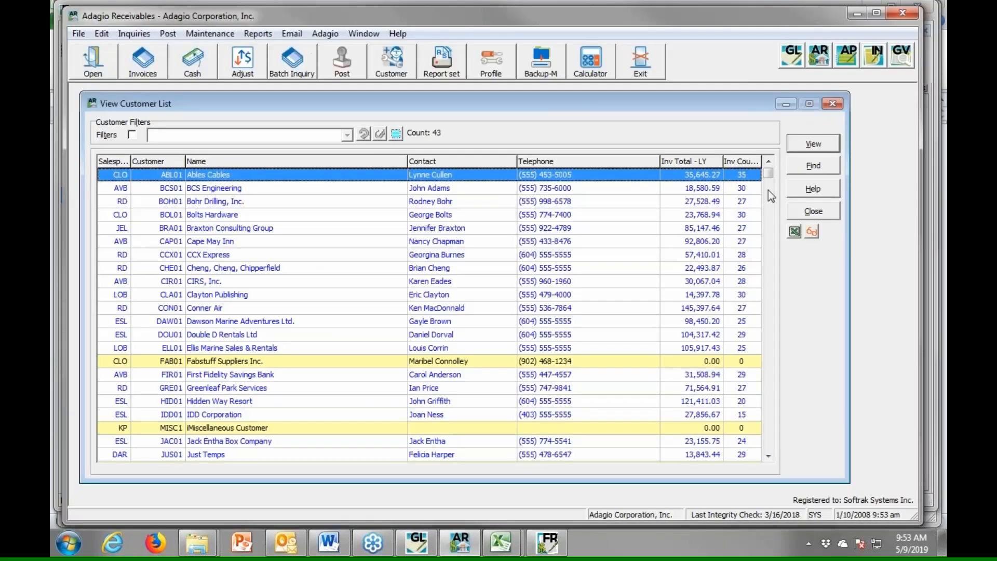
{"action": "left_click", "coordinate": [811, 232]}
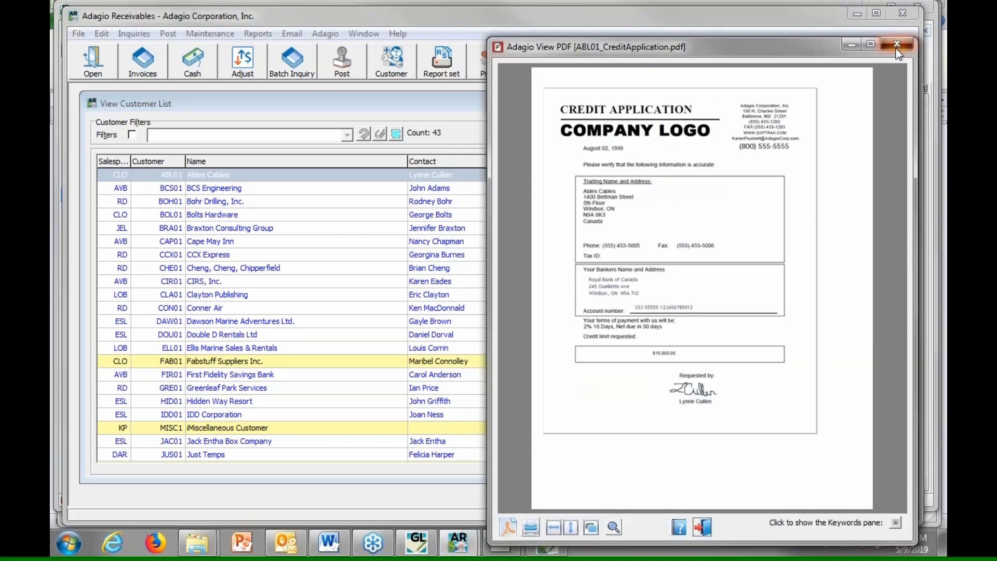
{"action": "left_click", "coordinate": [897, 44]}
View the PDF linked to the most recent invoice in Ables Cables' transactions, and close the document and the customer record.
{"action": "double_click", "coordinate": [428, 176]}
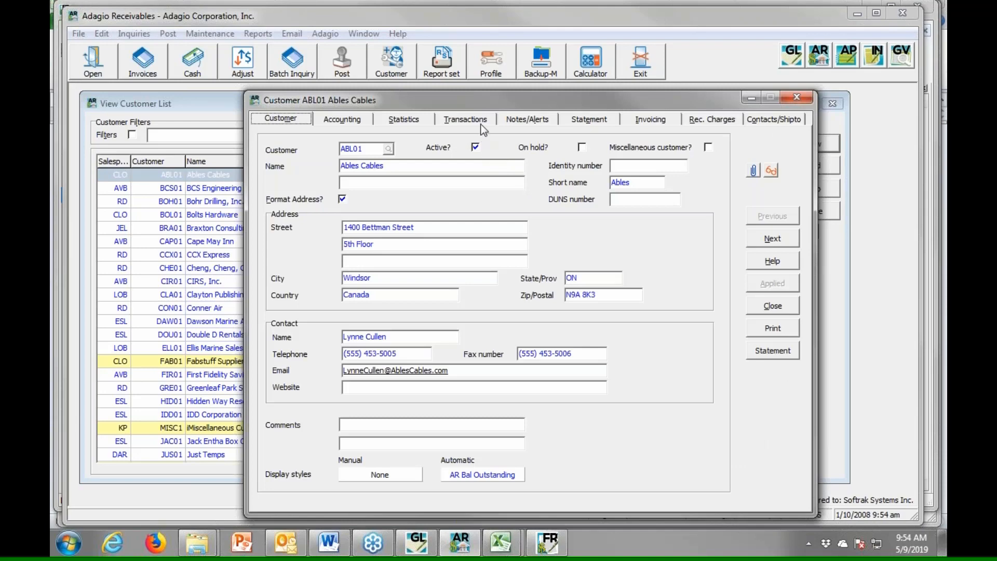
{"action": "left_click", "coordinate": [481, 124]}
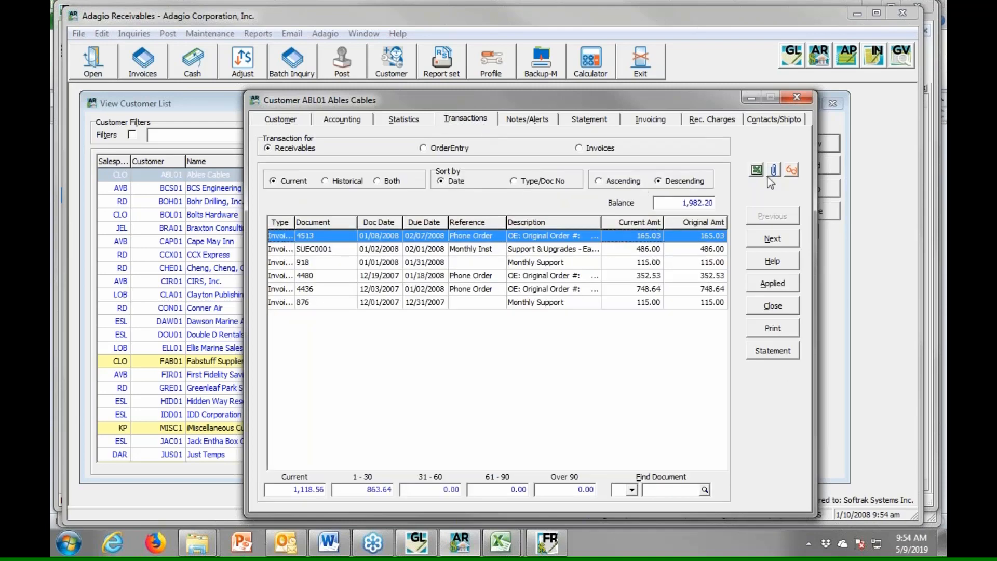
{"action": "left_click", "coordinate": [791, 170]}
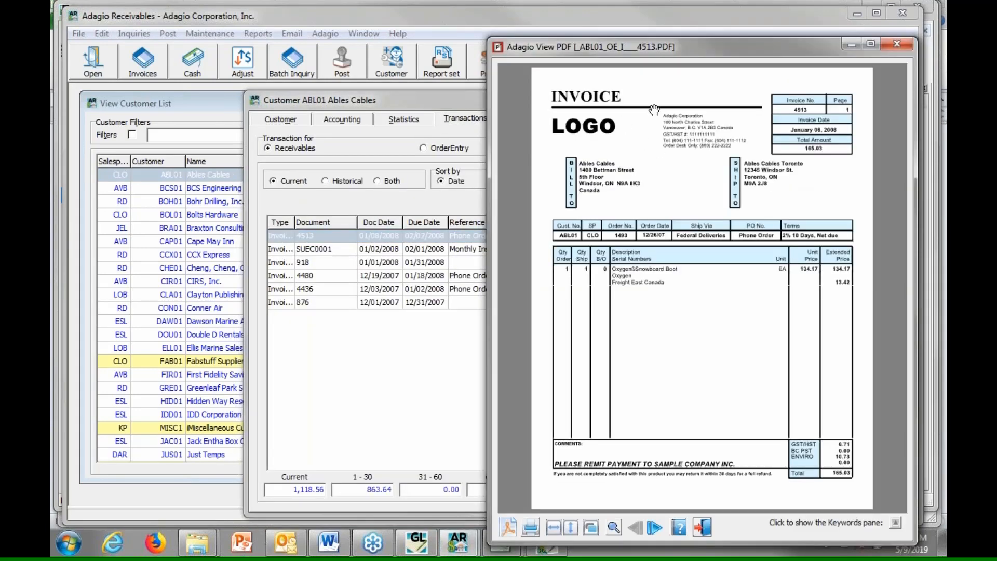
{"action": "left_click", "coordinate": [895, 45]}
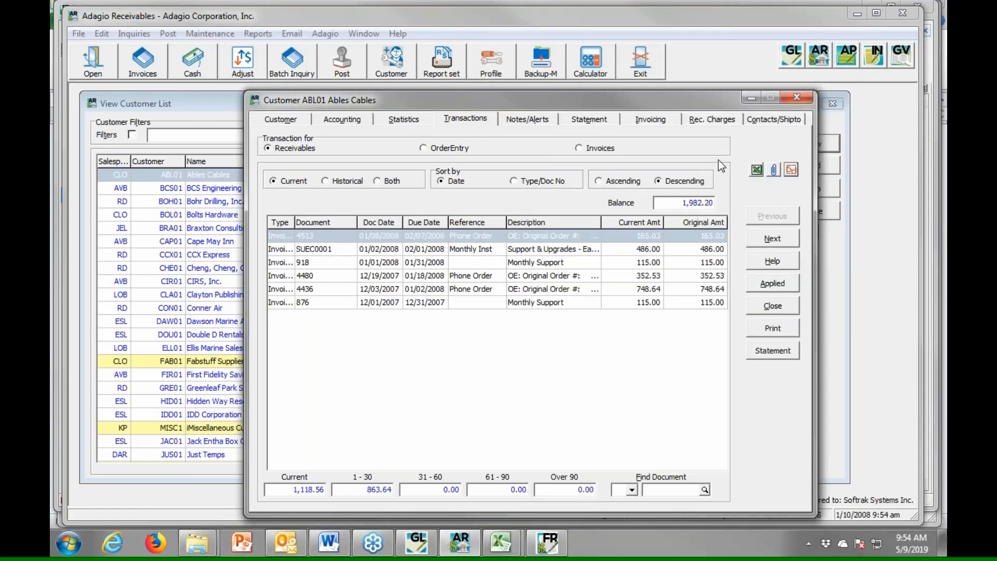
{"action": "left_click", "coordinate": [797, 95]}
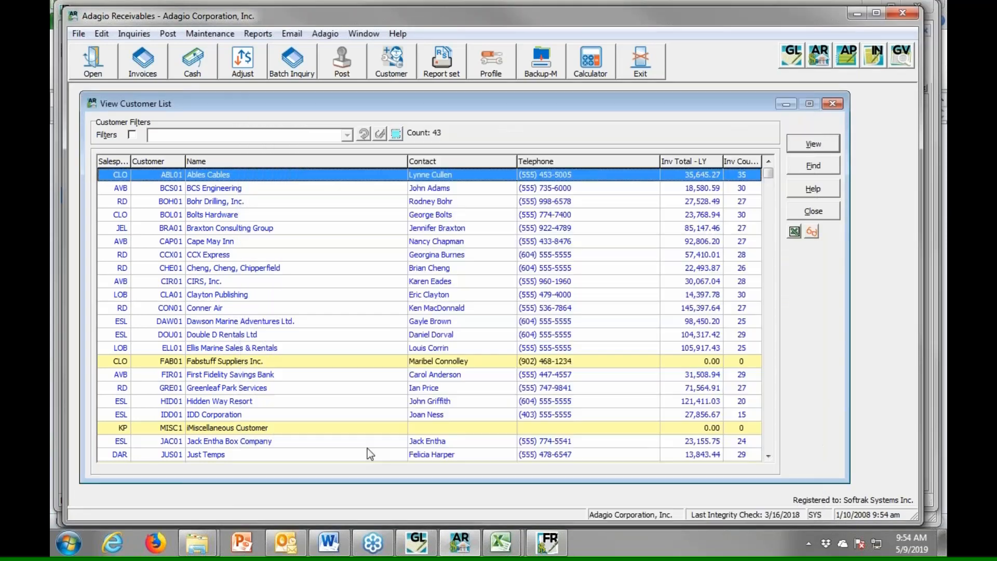
Switch to the GL!inc1.sam income statement in the financial report designer and open the details of the period's Office Expense amount in E77.
{"action": "left_click", "coordinate": [416, 543]}
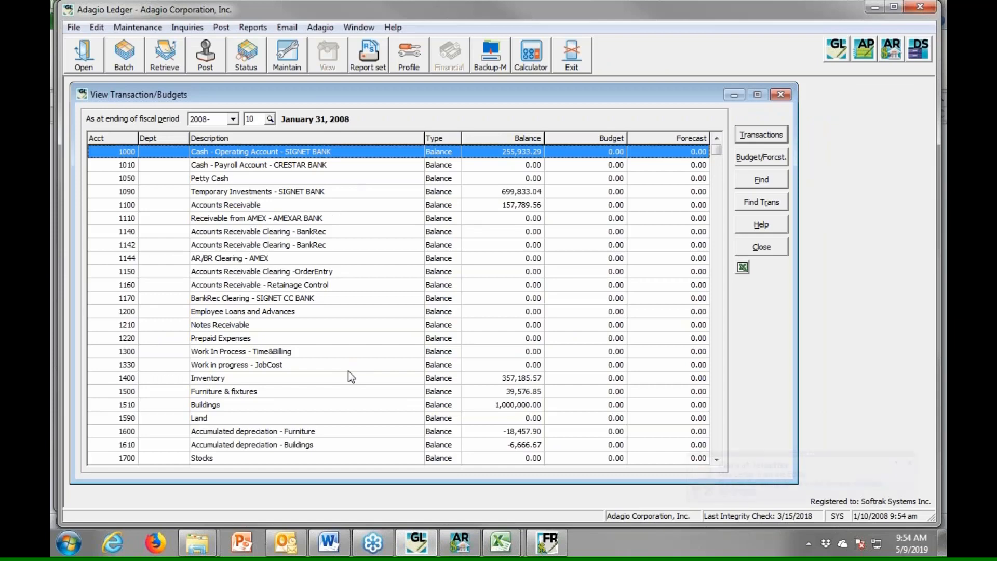
{"action": "left_click", "coordinate": [549, 545]}
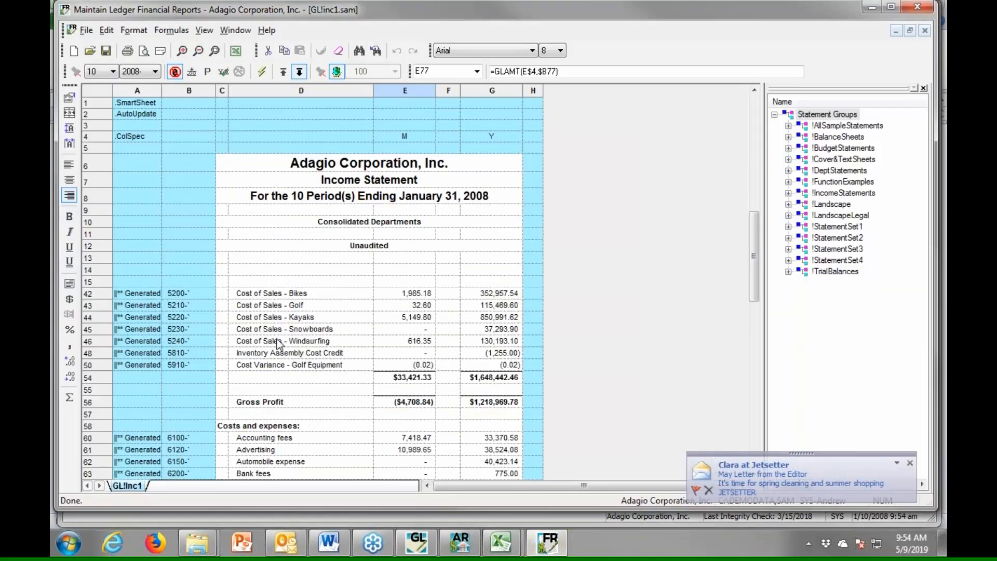
{"action": "scroll", "coordinate": [291, 322], "scroll_direction": "up", "scroll_amount": 5}
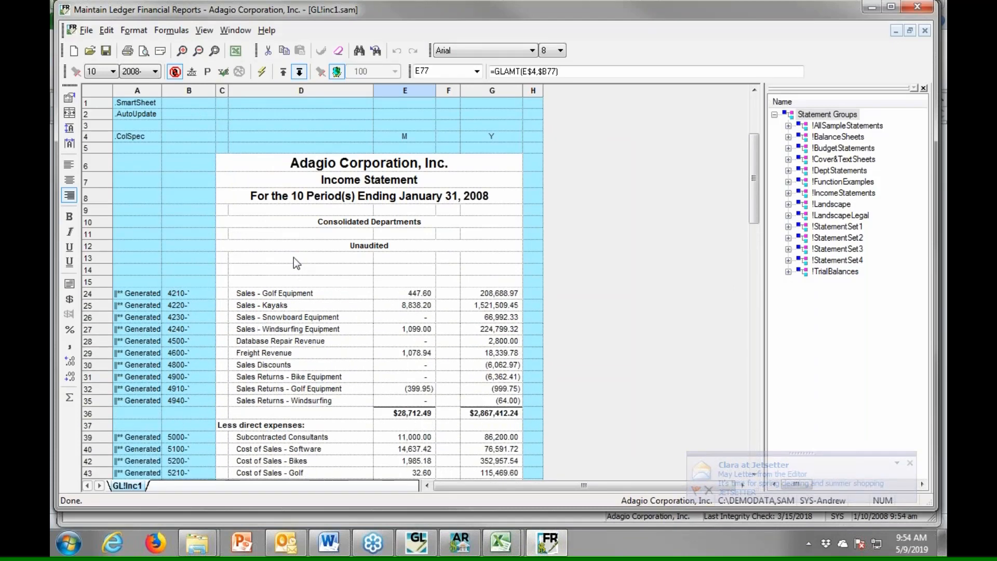
{"action": "scroll", "coordinate": [294, 255], "scroll_direction": "down", "scroll_amount": 10}
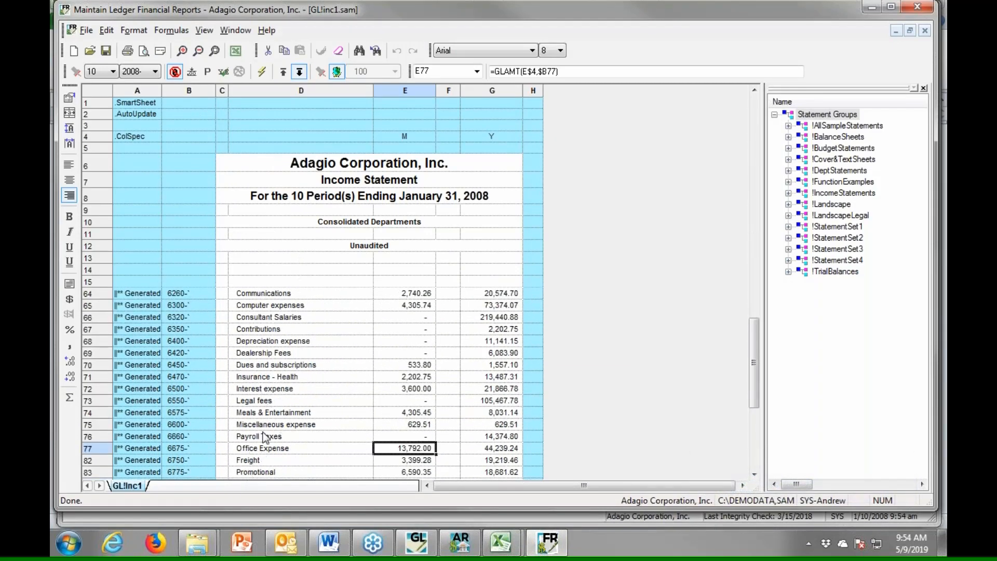
{"action": "scroll", "coordinate": [265, 438], "scroll_direction": "down", "scroll_amount": 1}
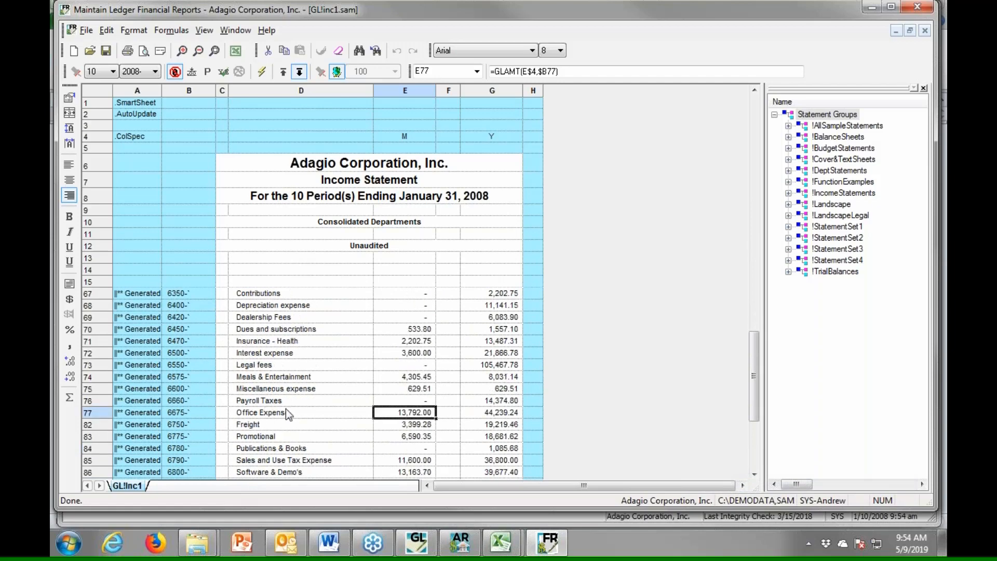
{"action": "double_click", "coordinate": [403, 414]}
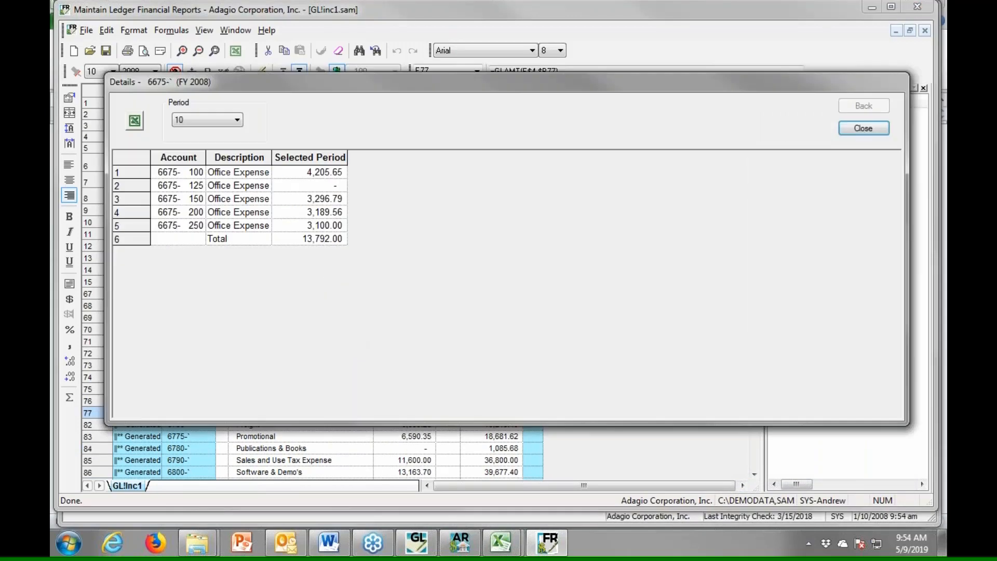
Drill down through department 250's Office Expense and its period 9 postings to the Atlas Janitorial entry with posting sequence 273.
{"action": "double_click", "coordinate": [324, 225]}
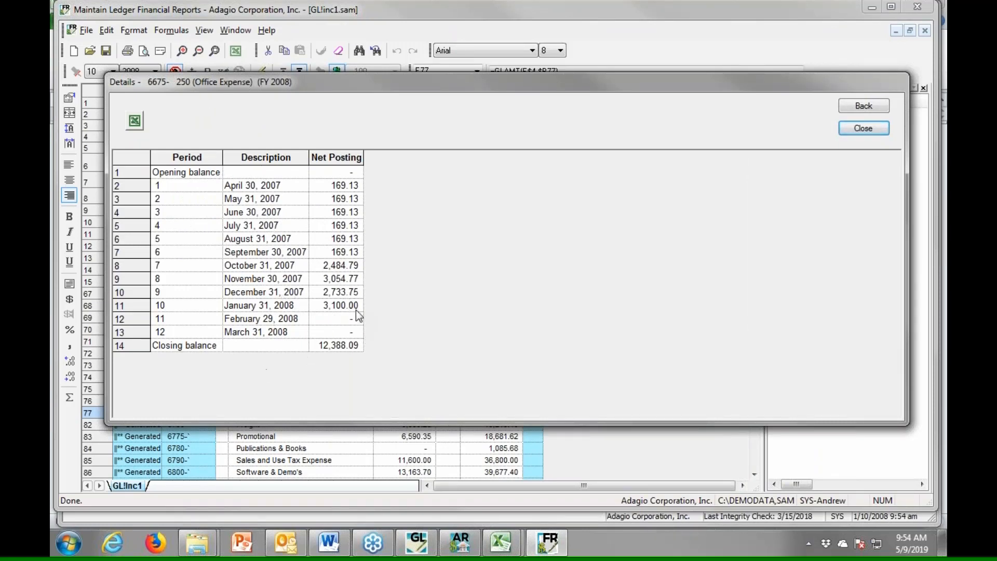
{"action": "double_click", "coordinate": [347, 292]}
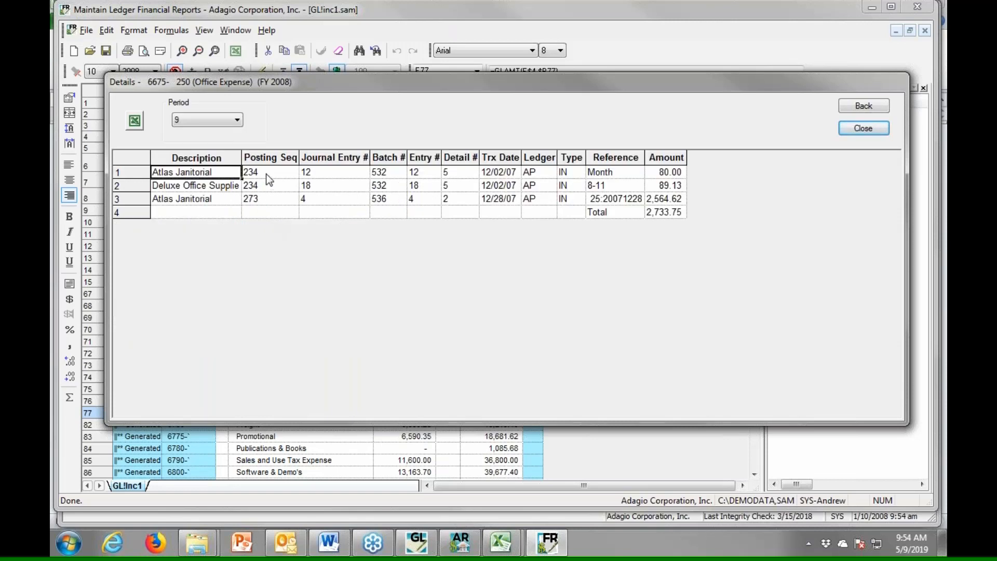
{"action": "double_click", "coordinate": [265, 202]}
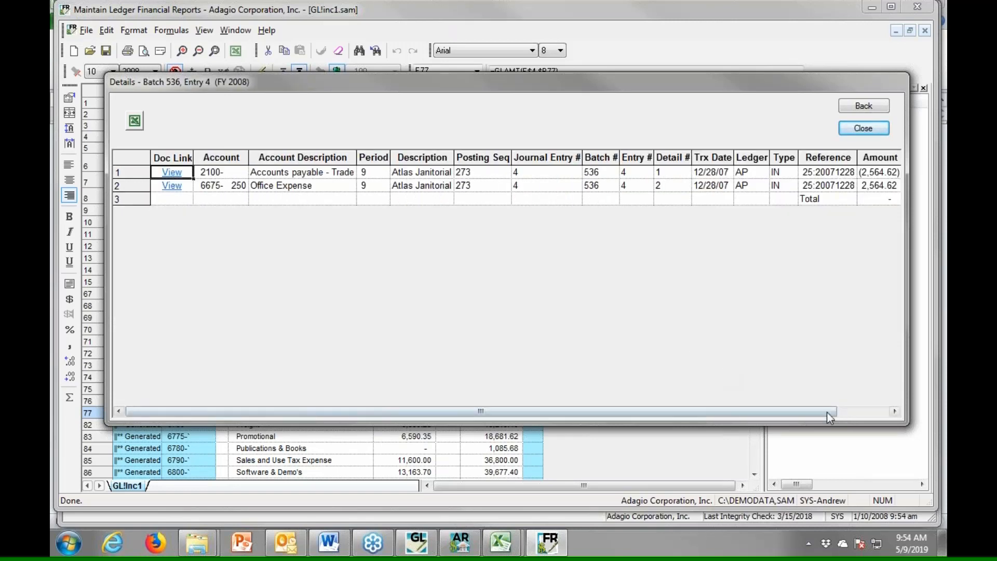
View the supplier invoice linked to the Office Expense line of the batch entry, and close the invoice and the details window.
{"action": "mouse_move", "coordinate": [828, 411]}
{"action": "left_mouse_down"}
{"action": "mouse_move", "coordinate": [878, 413]}
{"action": "mouse_move", "coordinate": [829, 411]}
{"action": "left_mouse_up"}
{"action": "left_click", "coordinate": [172, 185]}
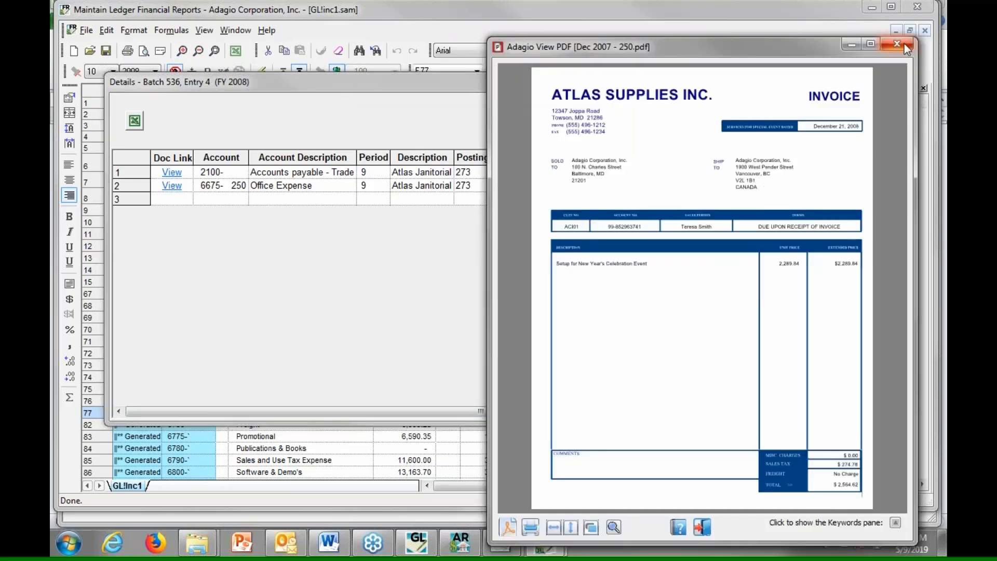
{"action": "left_click", "coordinate": [897, 44]}
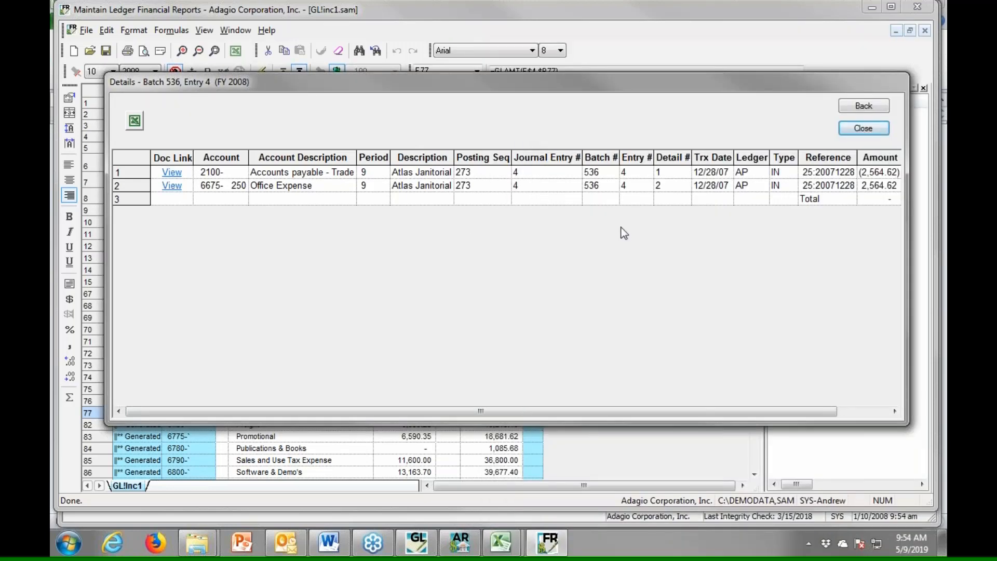
{"action": "left_click", "coordinate": [853, 133]}
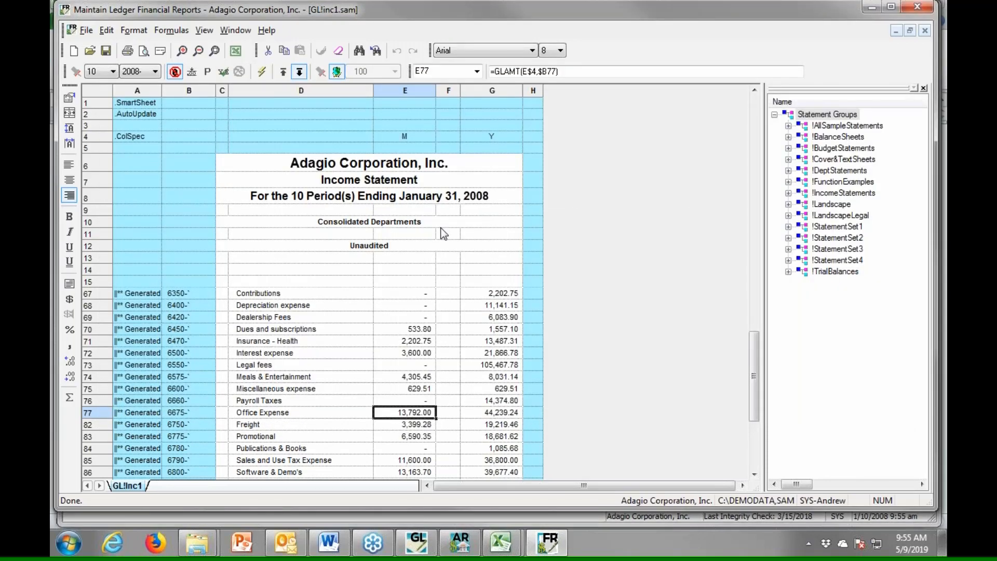
Open the transaction details for the Office Expense amount in E77, review their references and amounts, and move the window off the source cell.
{"action": "right_click", "coordinate": [391, 414]}
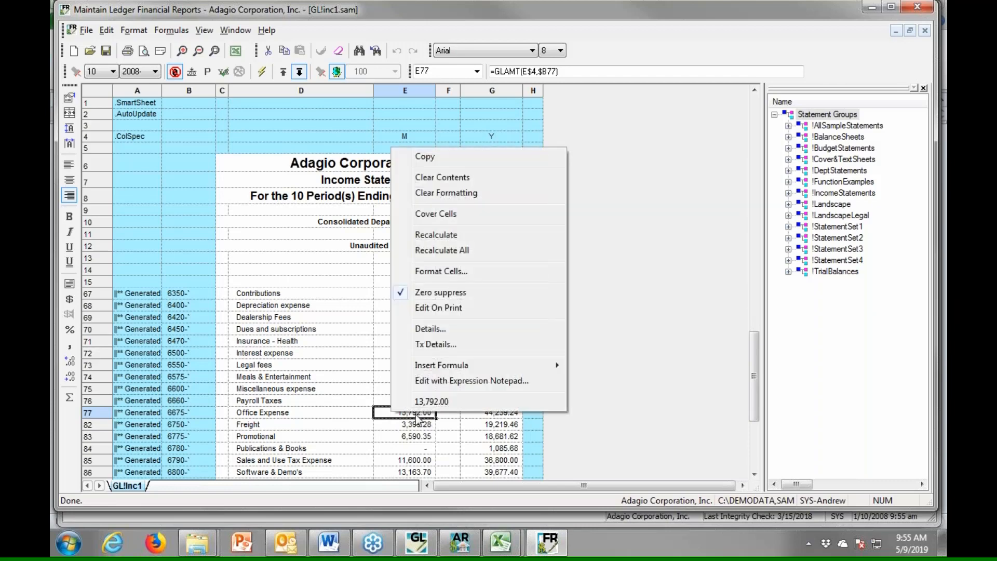
{"action": "left_click", "coordinate": [431, 344]}
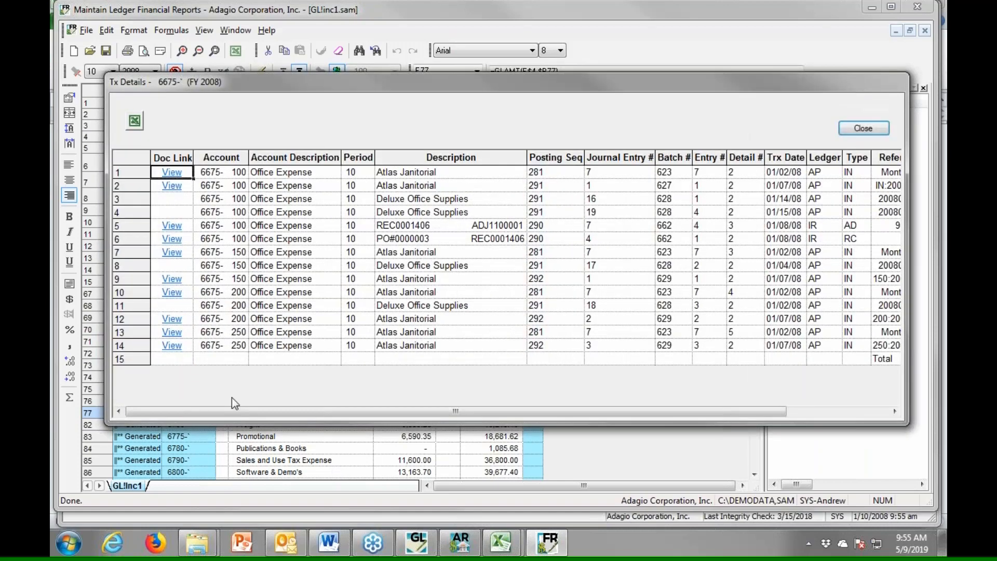
{"action": "left_click_drag", "start_coordinate": [673, 404], "coordinate": [805, 412]}
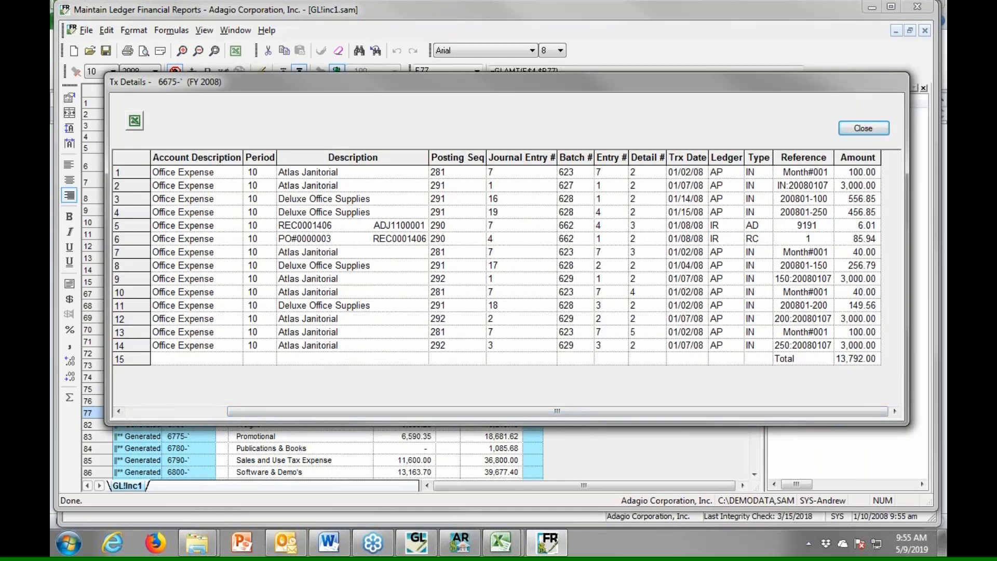
{"action": "left_click_drag", "start_coordinate": [454, 82], "coordinate": [443, 36]}
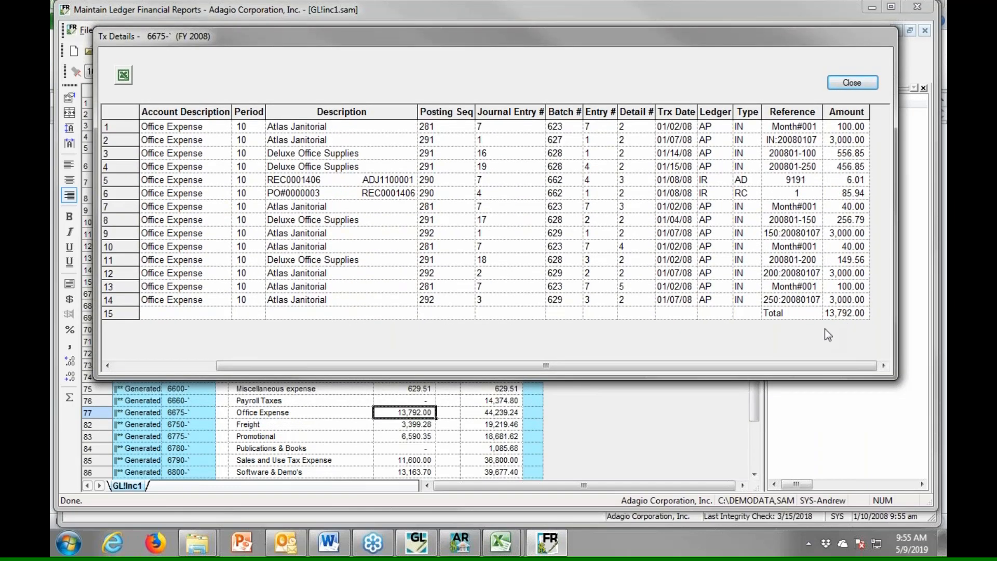
Export the Office Expense transaction details with ExcelDirect, and view the document linked in row 7 of the resulting workbook, closing it when done.
{"action": "left_click", "coordinate": [124, 76]}
{"action": "left_click_drag", "start_coordinate": [430, 367], "coordinate": [333, 366]}
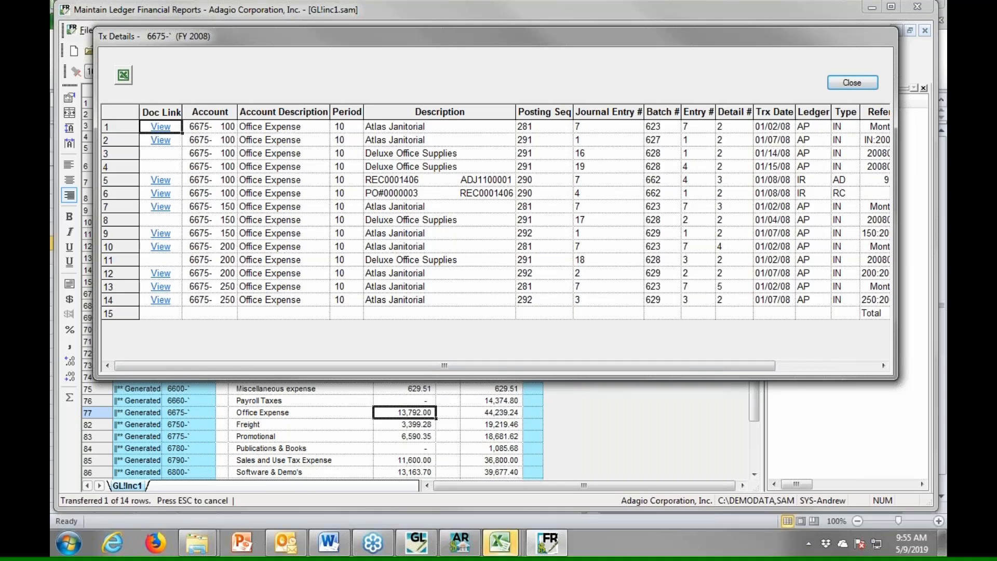
{"action": "left_click", "coordinate": [650, 463]}
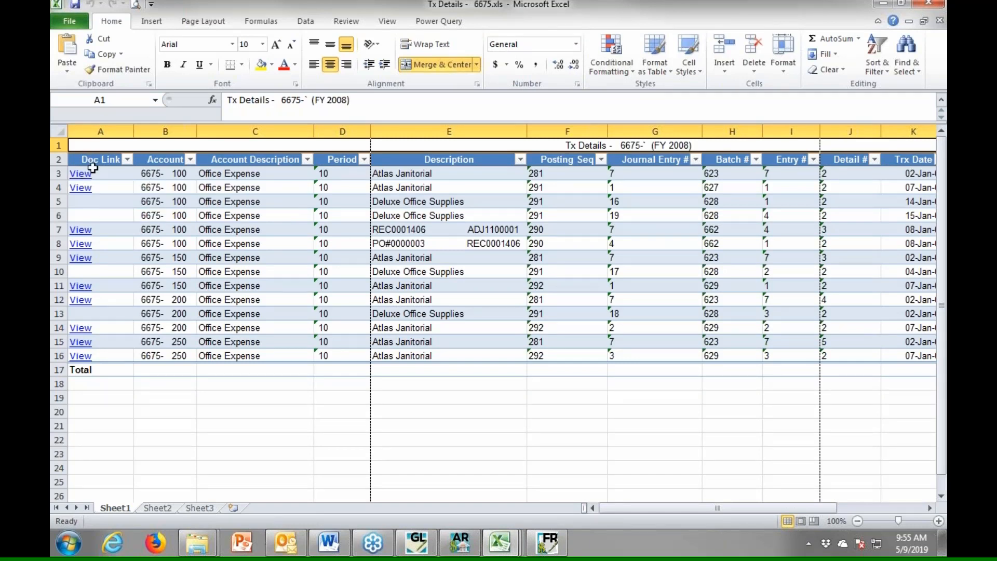
{"action": "left_click", "coordinate": [82, 235]}
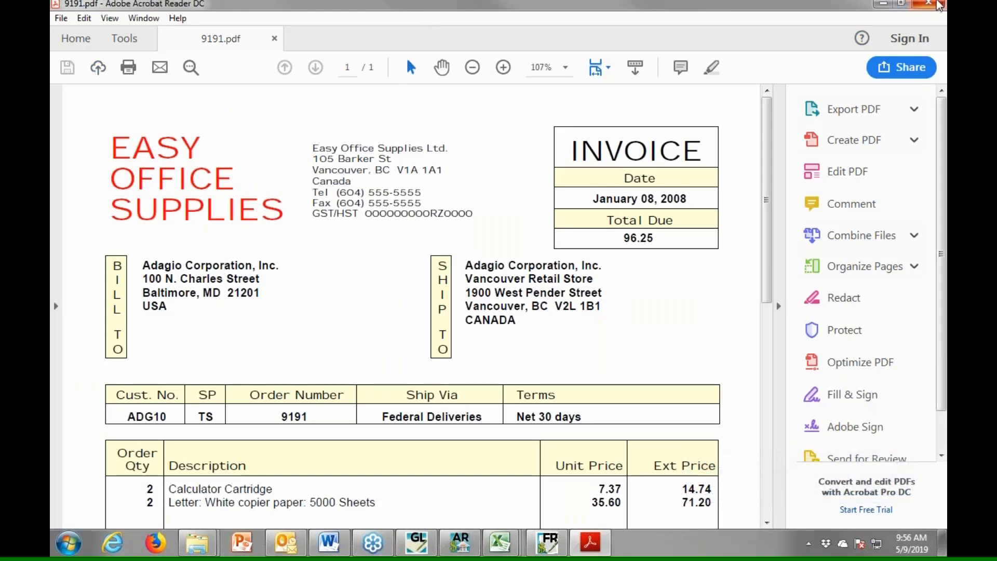
{"action": "left_click", "coordinate": [929, 3]}
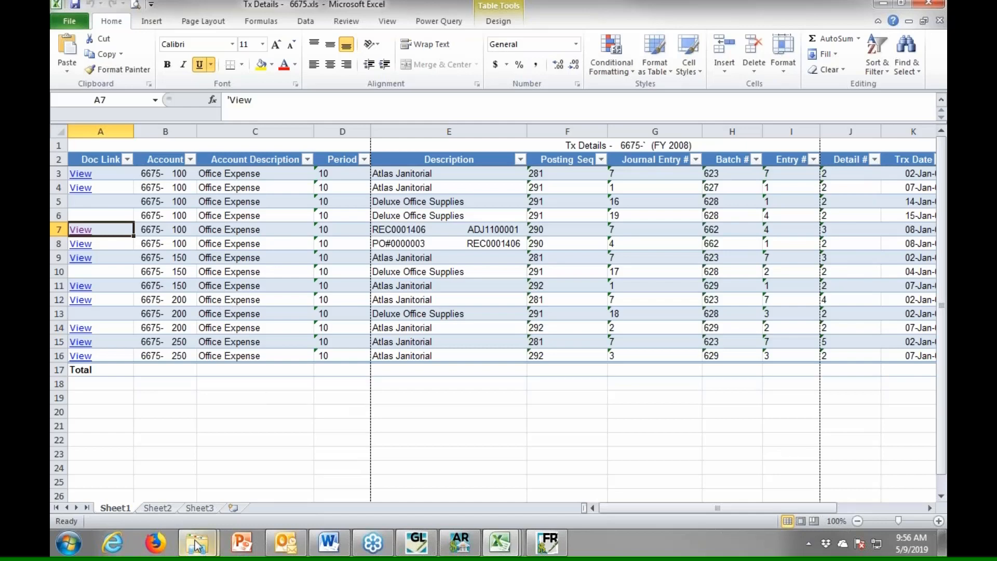
Browse in Windows Explorer to the ExcelDirect folder inside DemoData and select the exported Tx Details - 6675.xls workbook.
{"action": "mouse_move", "coordinate": [196, 545]}
{"action": "left_click", "coordinate": [174, 475]}
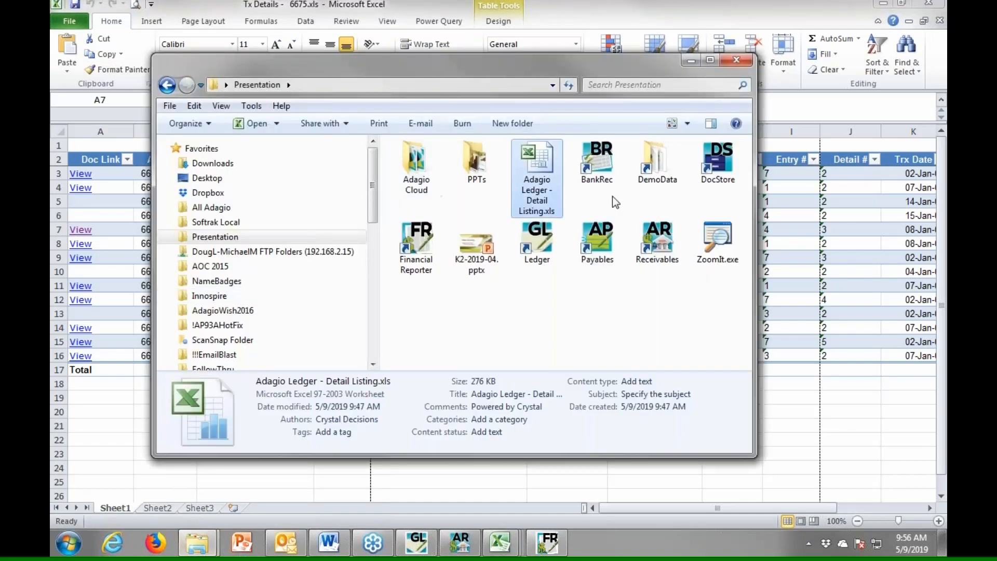
{"action": "double_click", "coordinate": [657, 167]}
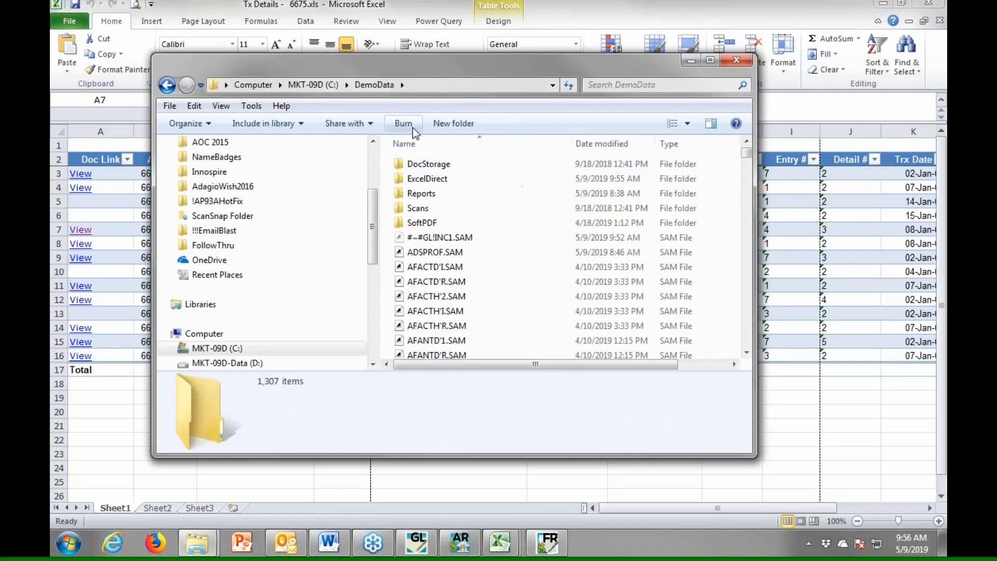
{"action": "double_click", "coordinate": [441, 178]}
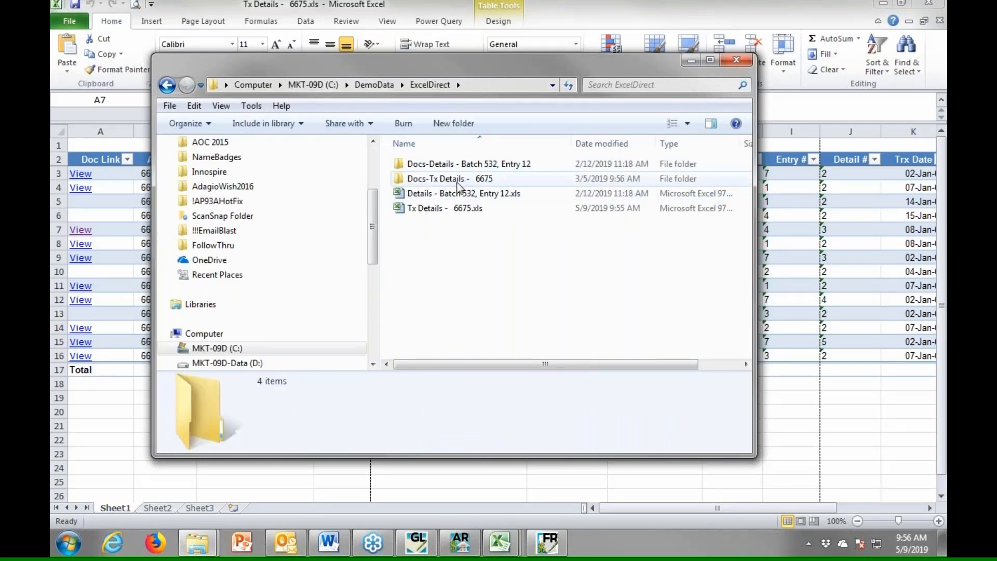
{"action": "left_click", "coordinate": [466, 210]}
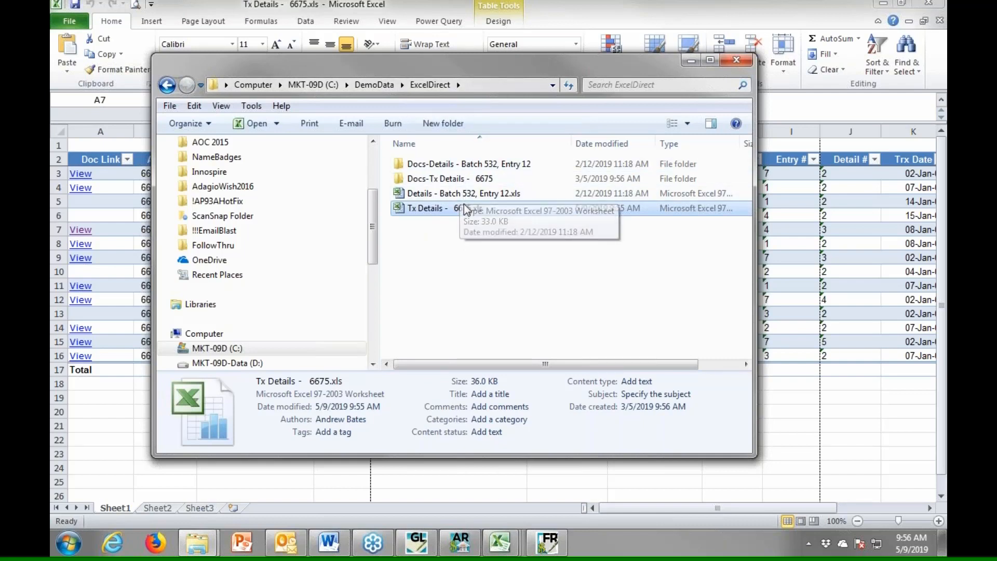
Browse the Docs-Tx Details - 6675 folder through Vendors and Easy Office Supplies Ltd. (EAS01) to its Purchase Orders folder.
{"action": "double_click", "coordinate": [418, 180]}
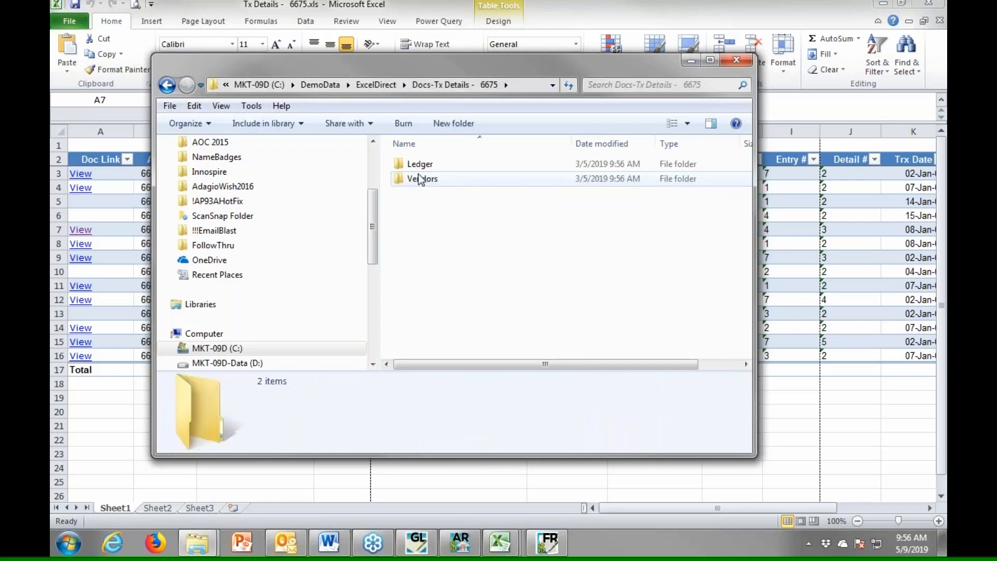
{"action": "left_click", "coordinate": [421, 181]}
{"action": "double_click", "coordinate": [420, 180]}
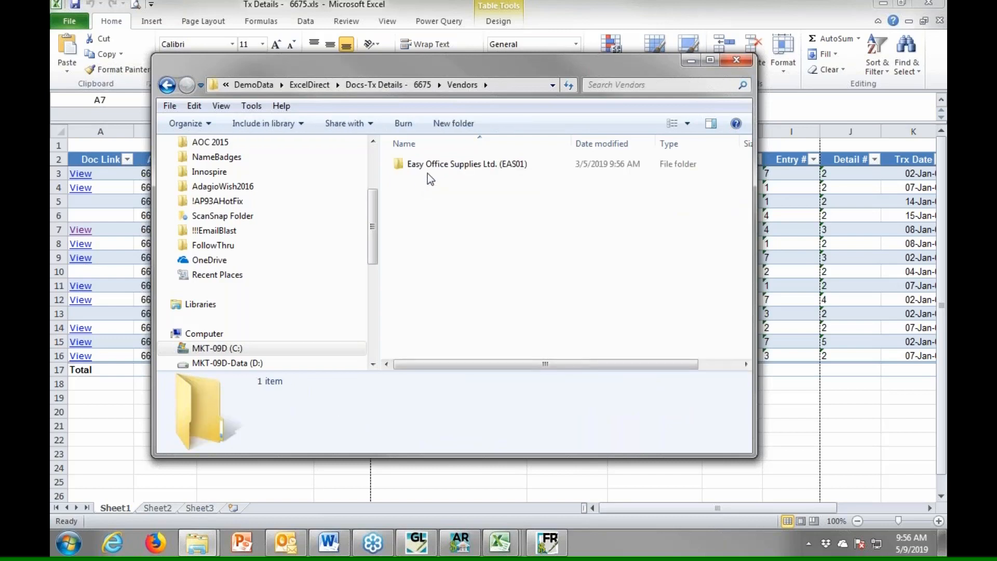
{"action": "left_click", "coordinate": [456, 167]}
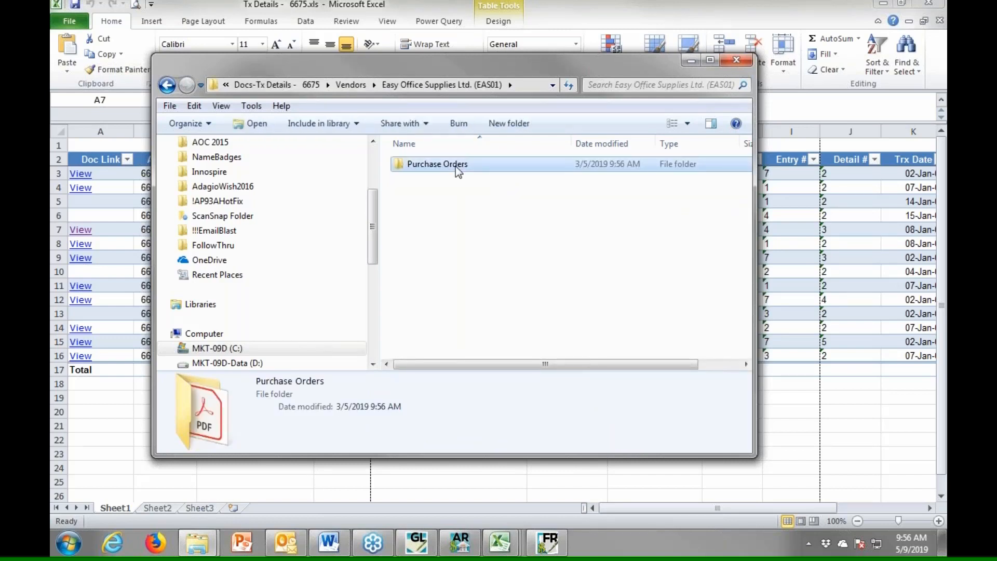
{"action": "double_click", "coordinate": [456, 166]}
Go back up to the Docs-Tx Details - 6675 folder, reopen the Easy Office Supplies Ltd. (EAS01) vendor folder, and close Windows Explorer.
{"action": "left_click", "coordinate": [356, 85]}
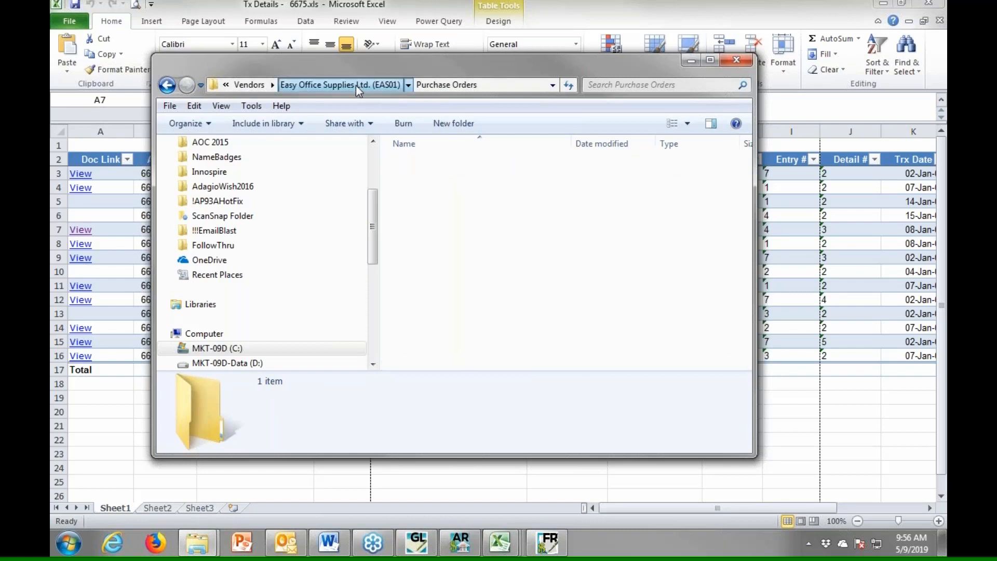
{"action": "left_click", "coordinate": [248, 86]}
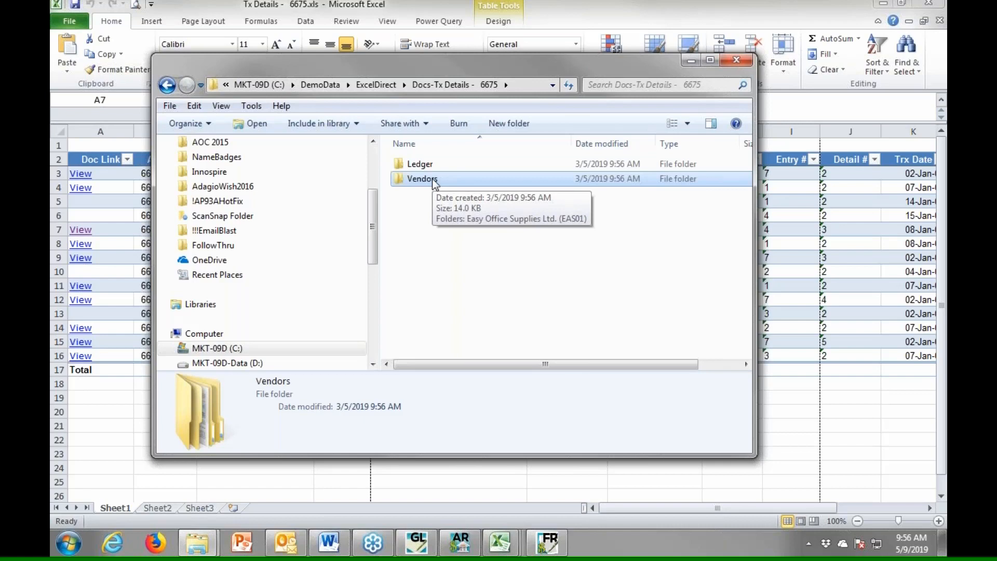
{"action": "double_click", "coordinate": [434, 178]}
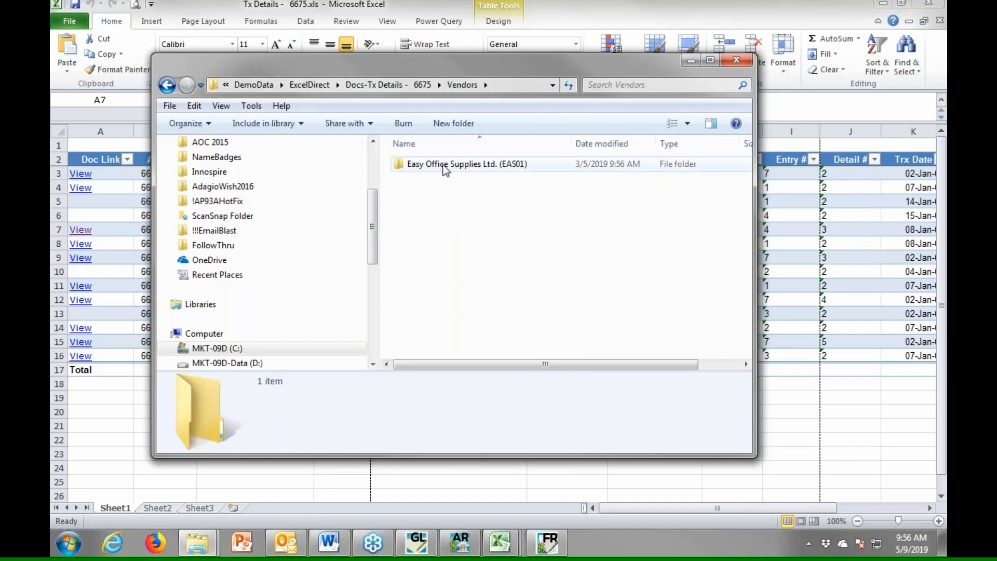
{"action": "double_click", "coordinate": [441, 166]}
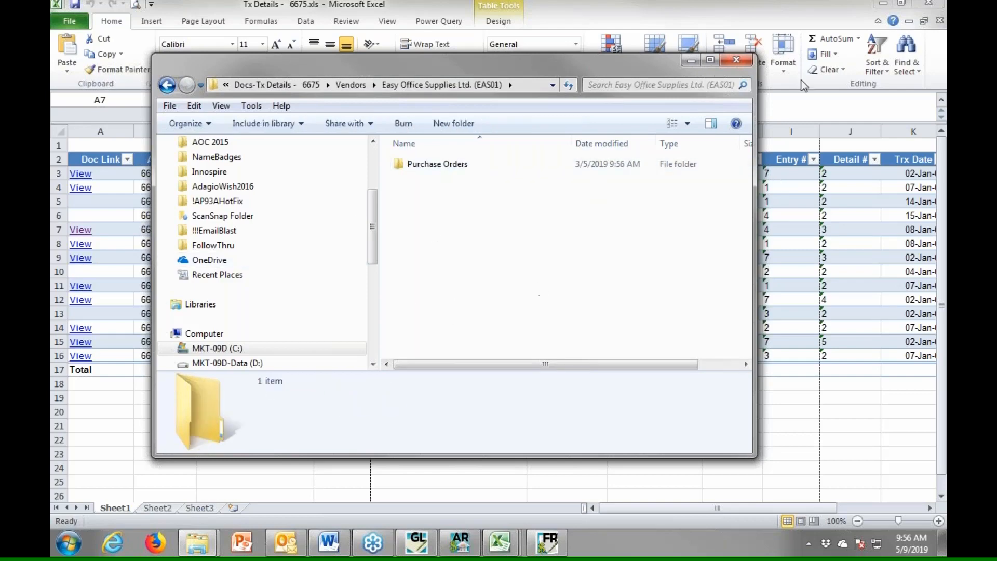
{"action": "left_click", "coordinate": [732, 61]}
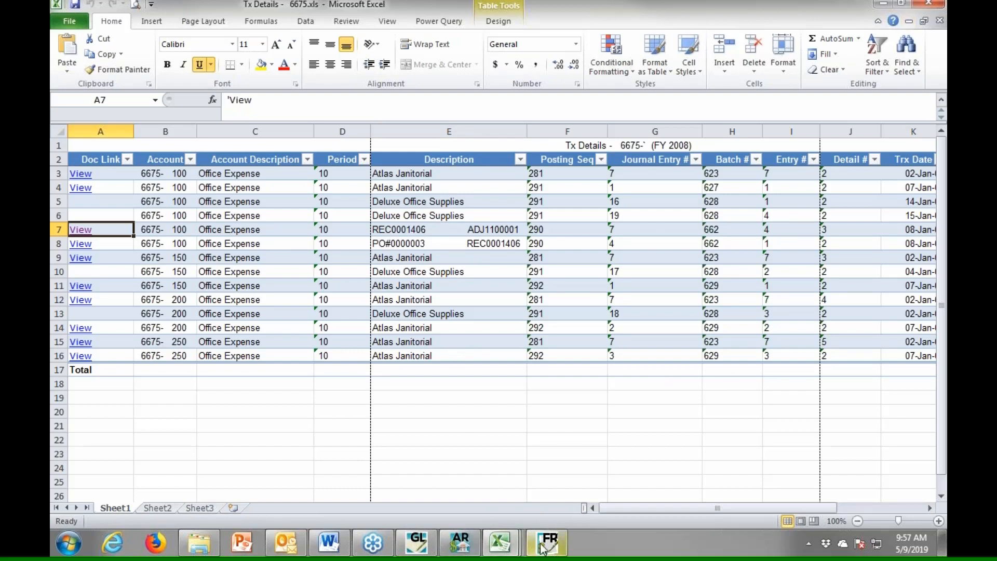
Switch to Adagio Ledger, open the accounts import, and set its file format to Excel.
{"action": "left_click", "coordinate": [414, 550]}
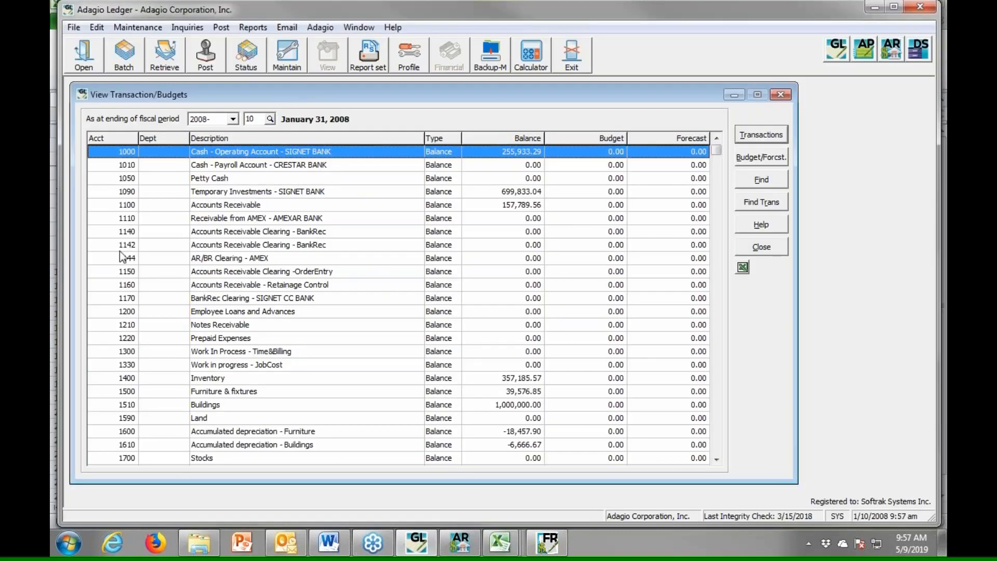
{"action": "left_click", "coordinate": [73, 28]}
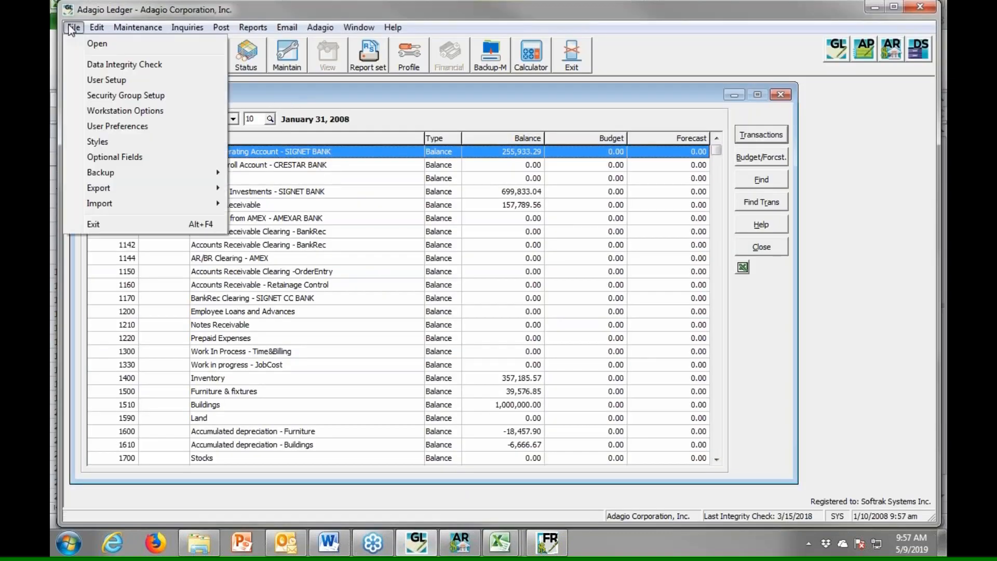
{"action": "mouse_move", "coordinate": [108, 188]}
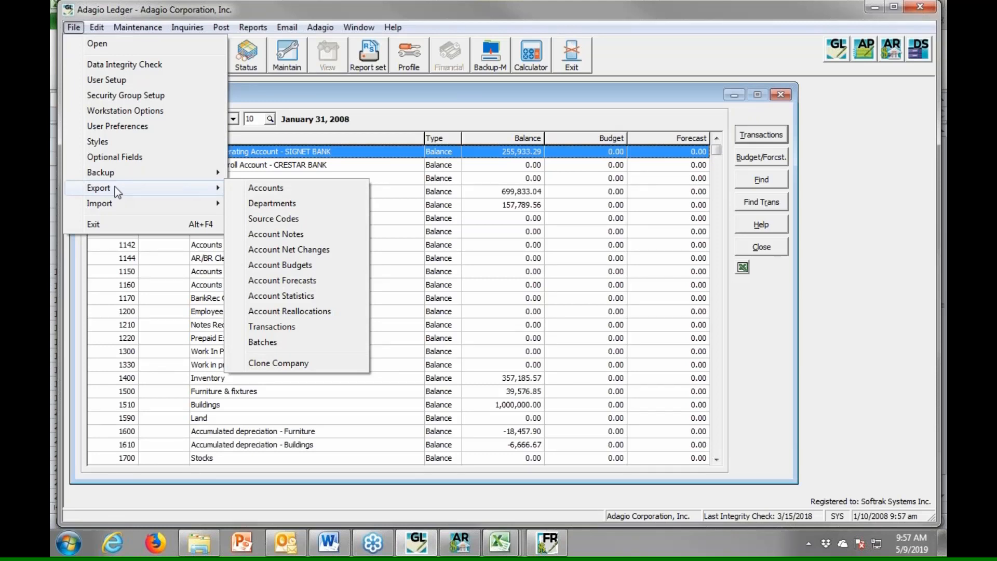
{"action": "mouse_move", "coordinate": [135, 208]}
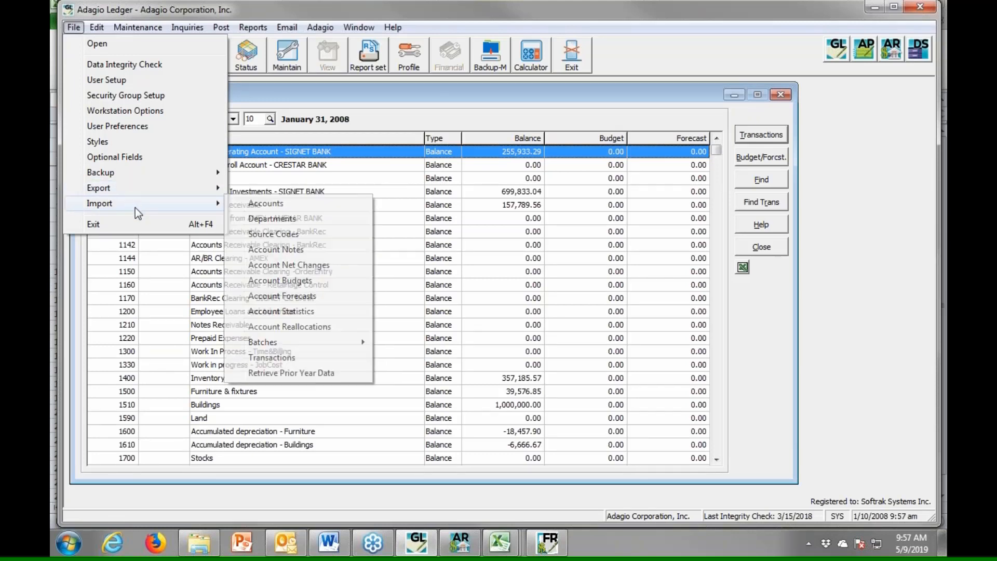
{"action": "left_click", "coordinate": [263, 203]}
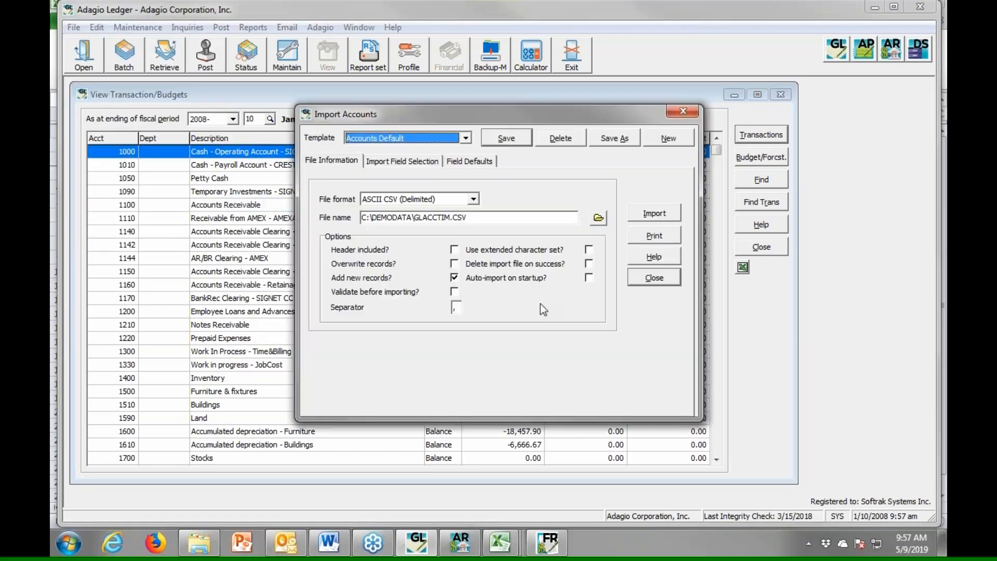
{"action": "left_click", "coordinate": [394, 198]}
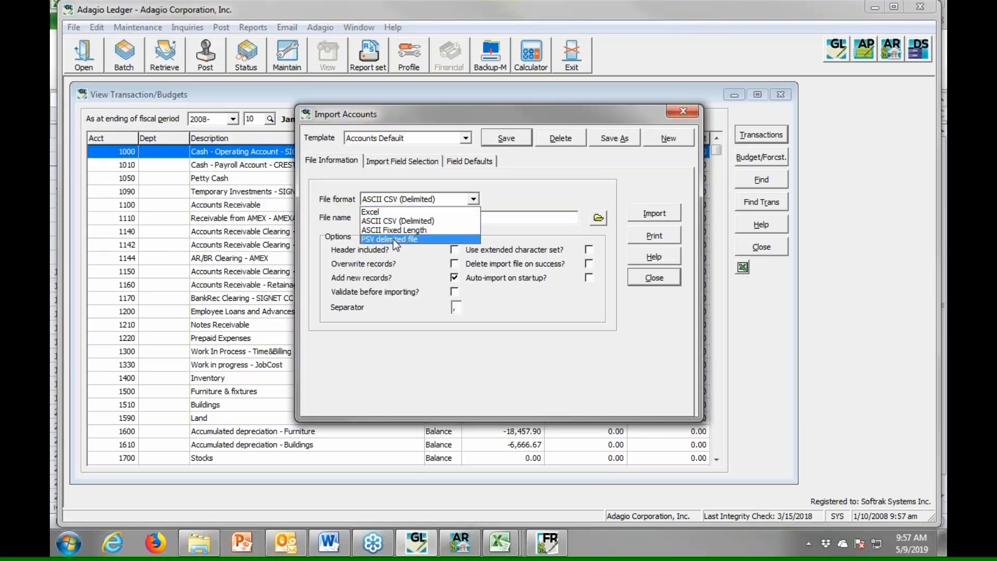
{"action": "left_click", "coordinate": [396, 210]}
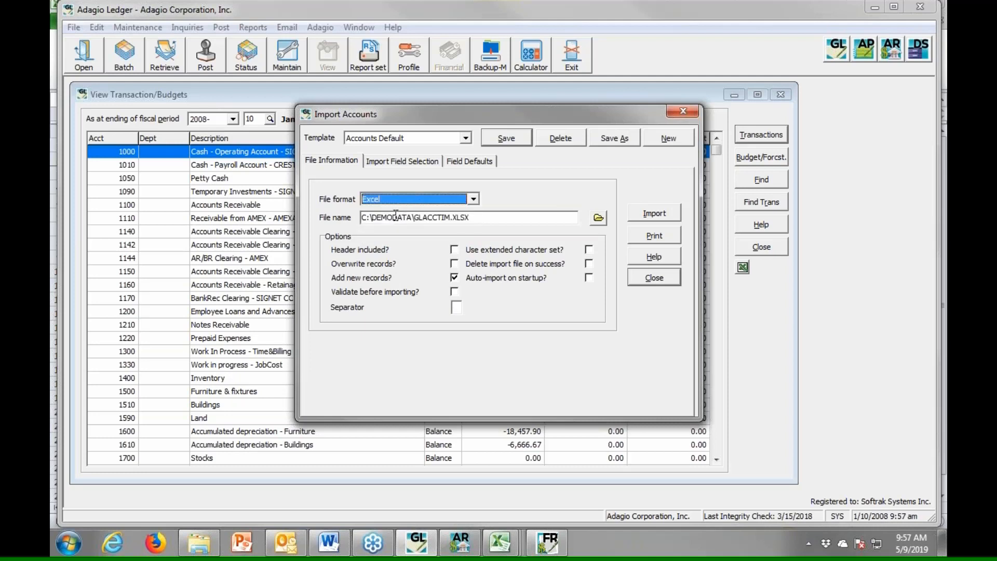
Review the accounts import's field selection, field defaults and file information, and close the import dialog.
{"action": "left_click", "coordinate": [414, 162]}
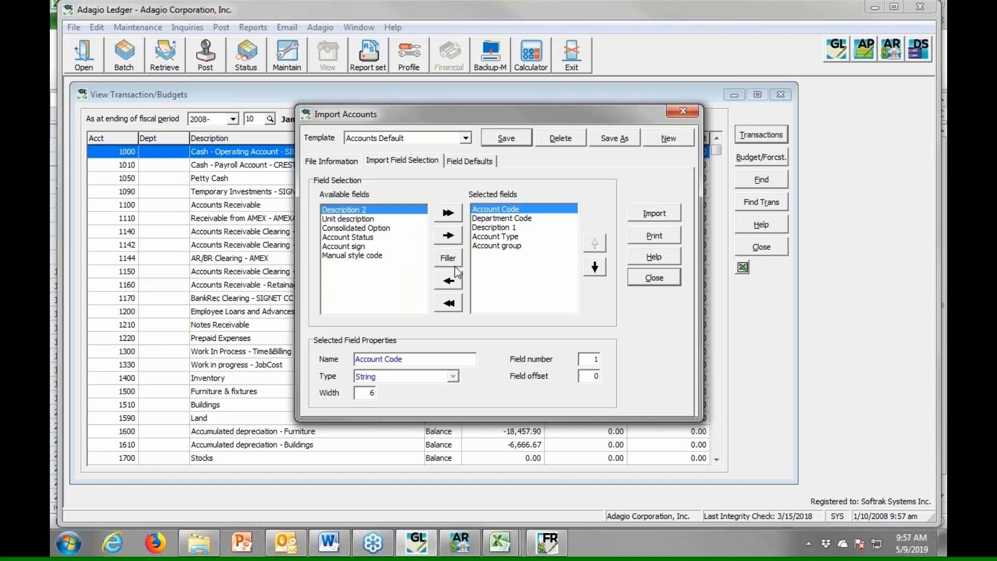
{"action": "left_click", "coordinate": [474, 162]}
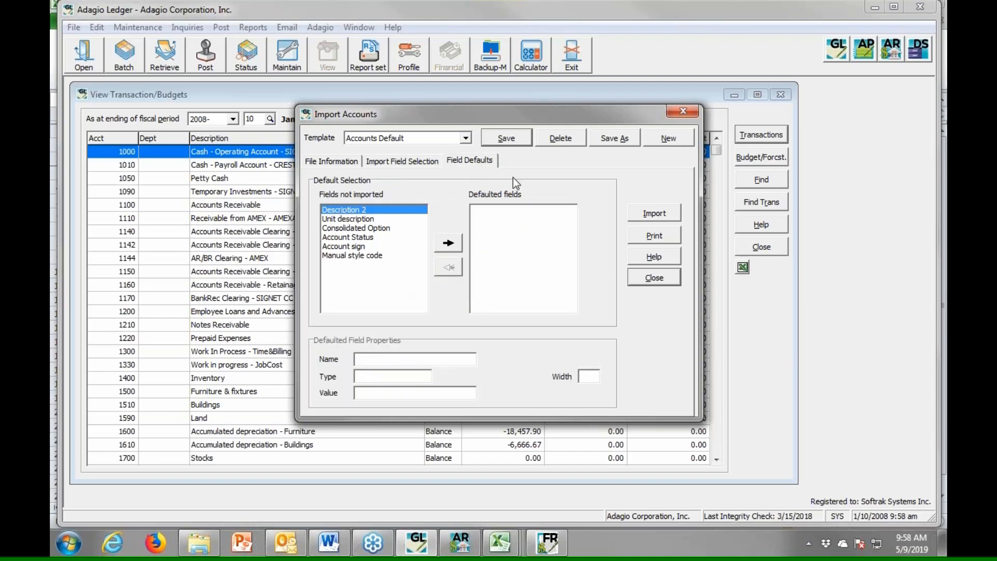
{"action": "left_click", "coordinate": [343, 162]}
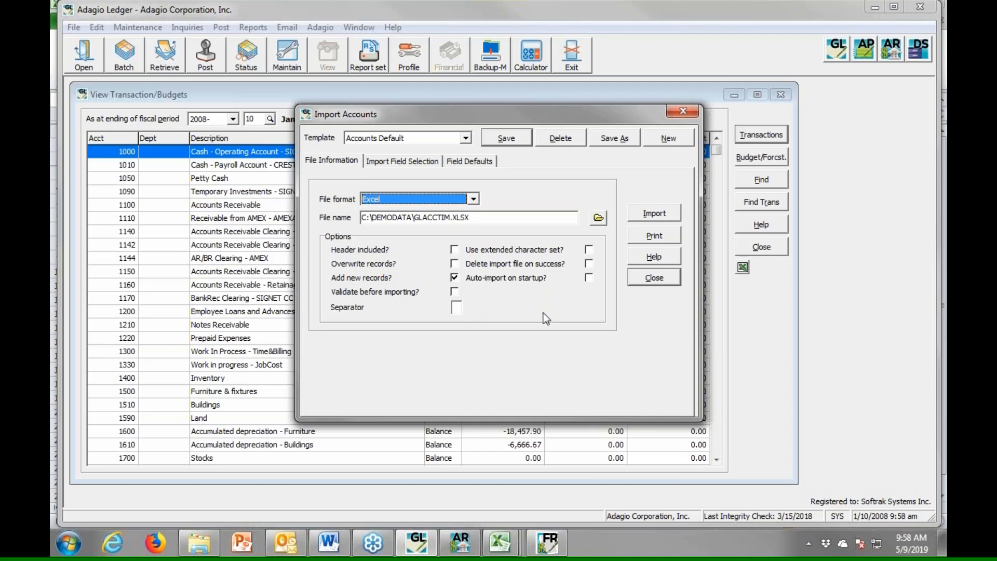
{"action": "left_click", "coordinate": [637, 282]}
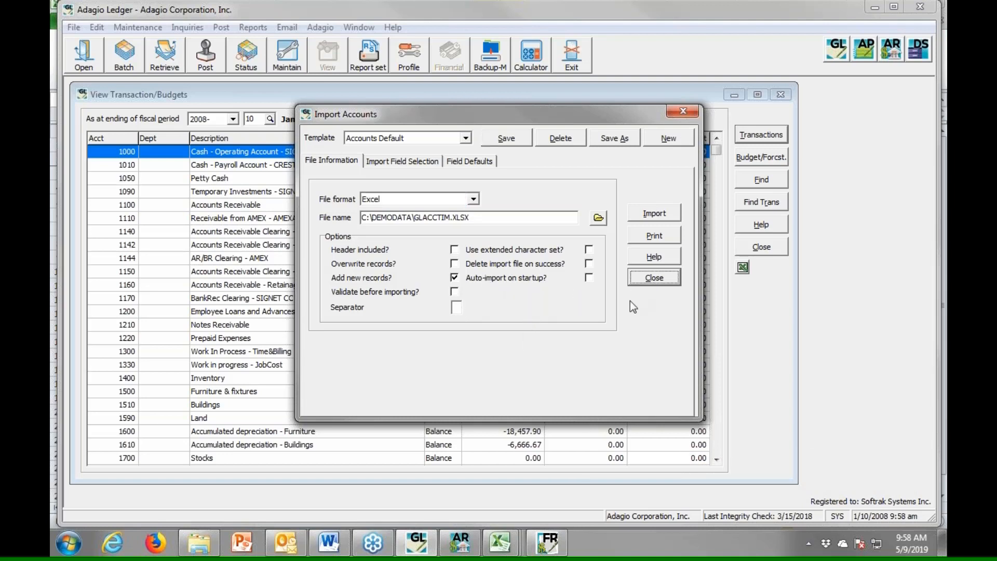